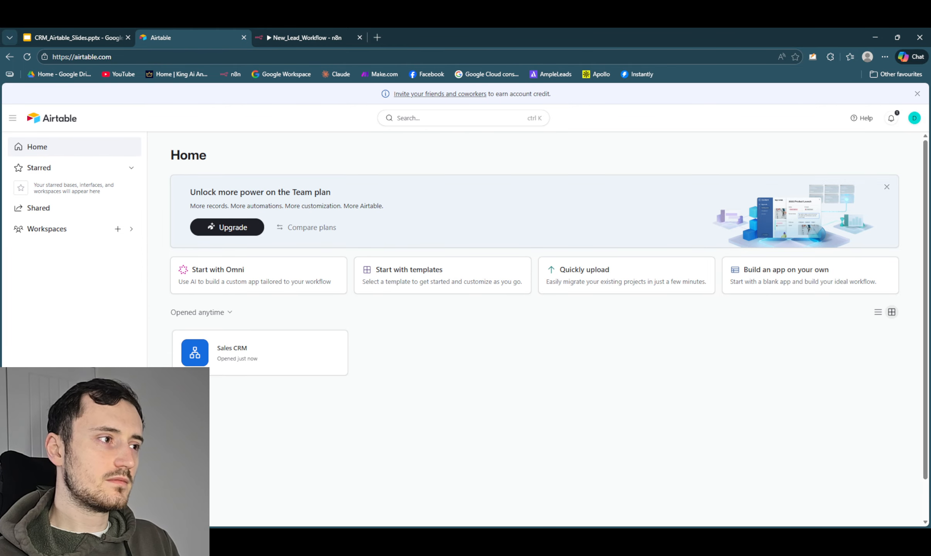
- Create a new blank base by building an app on your own, and collapse the AI chat pane
left_click(75, 513)
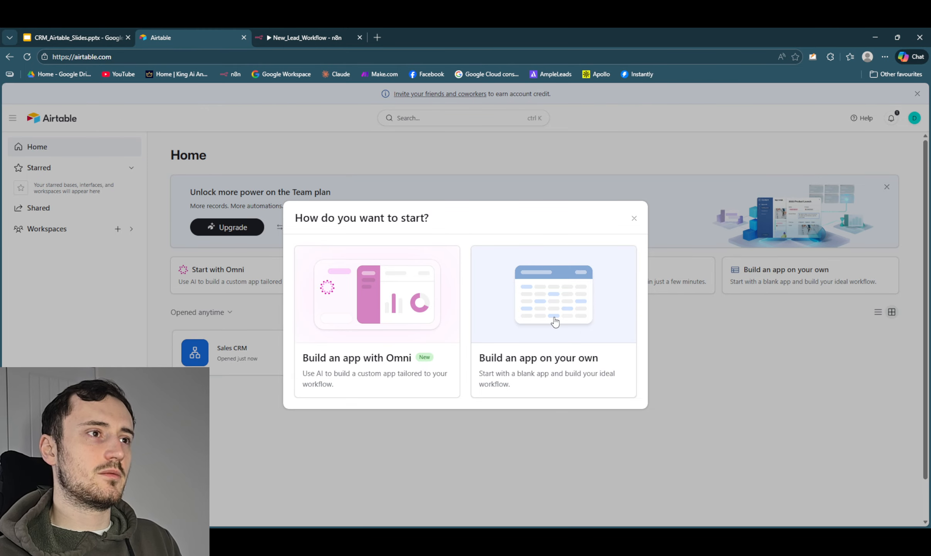
left_click(548, 324)
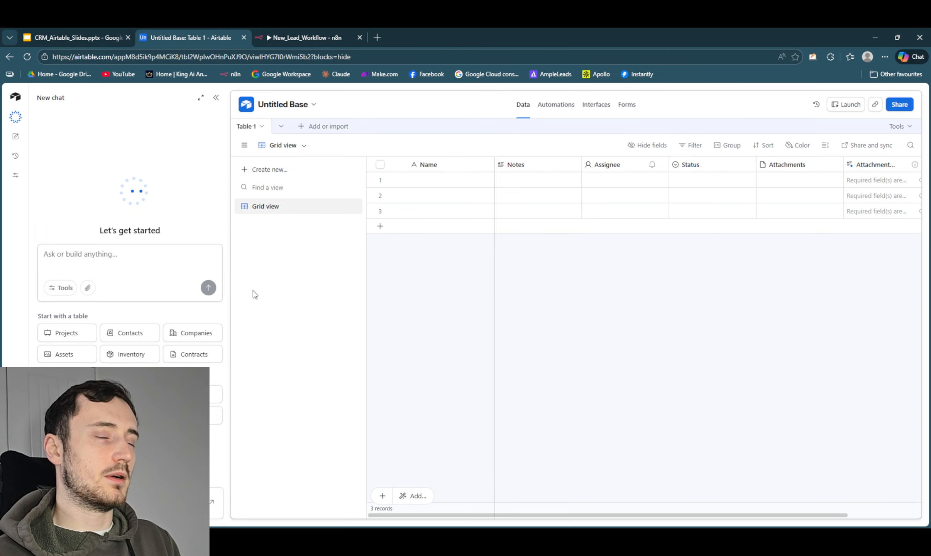
left_click(213, 102)
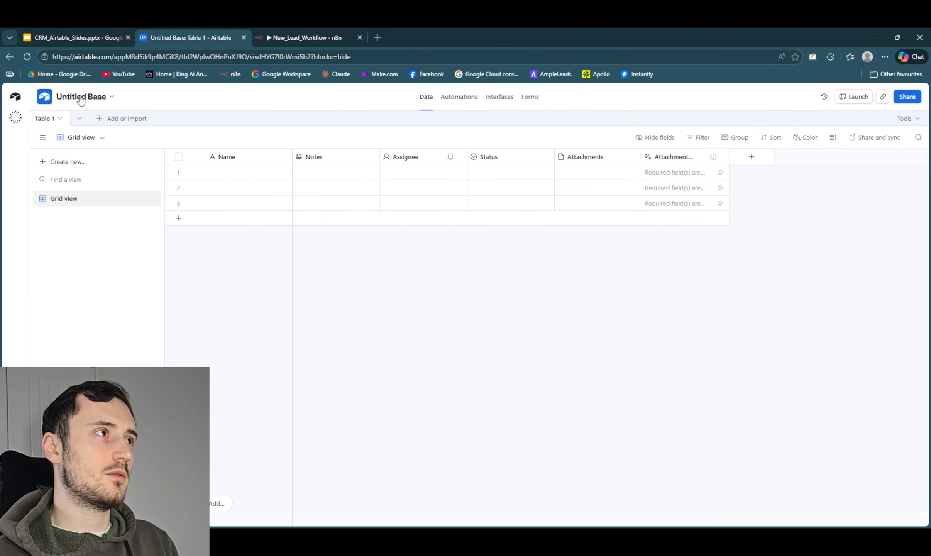
- Rename the untitled base as CRM
left_click(80, 99)
key("BackSpace")
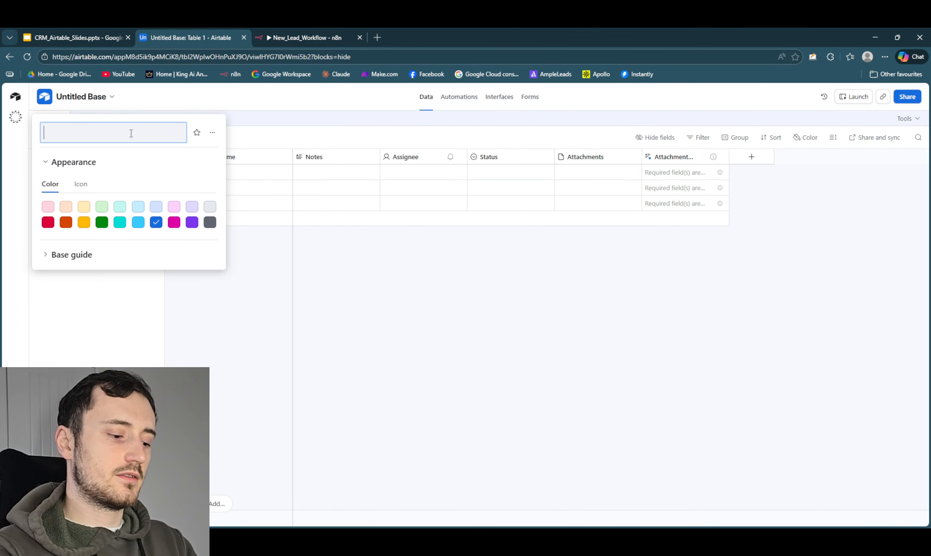
type("CRM")
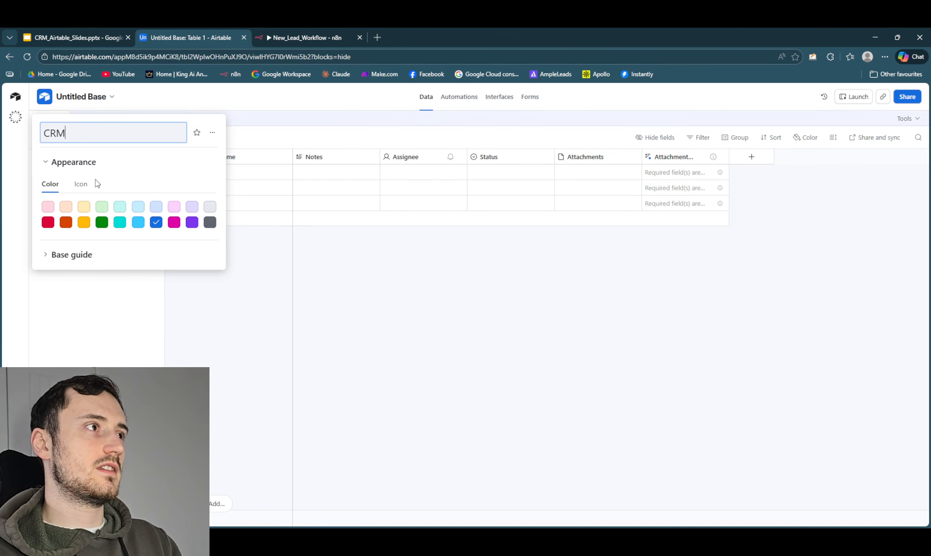
key("Return")
- Try to change the base's appearance color to light yellow
left_click(84, 207)
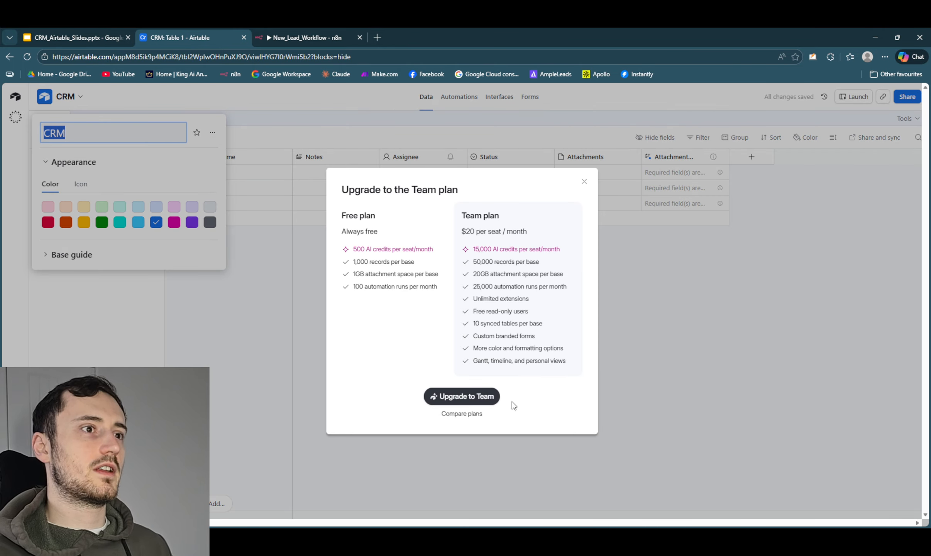
left_click(584, 182)
left_click(351, 330)
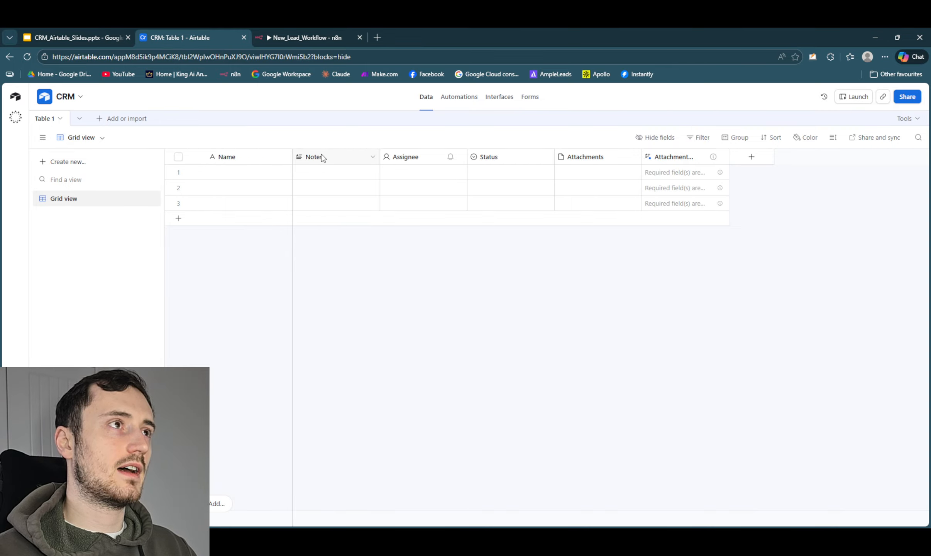
- Add an Email-type field named Email to the table and place it directly after the Name field
left_click(751, 157)
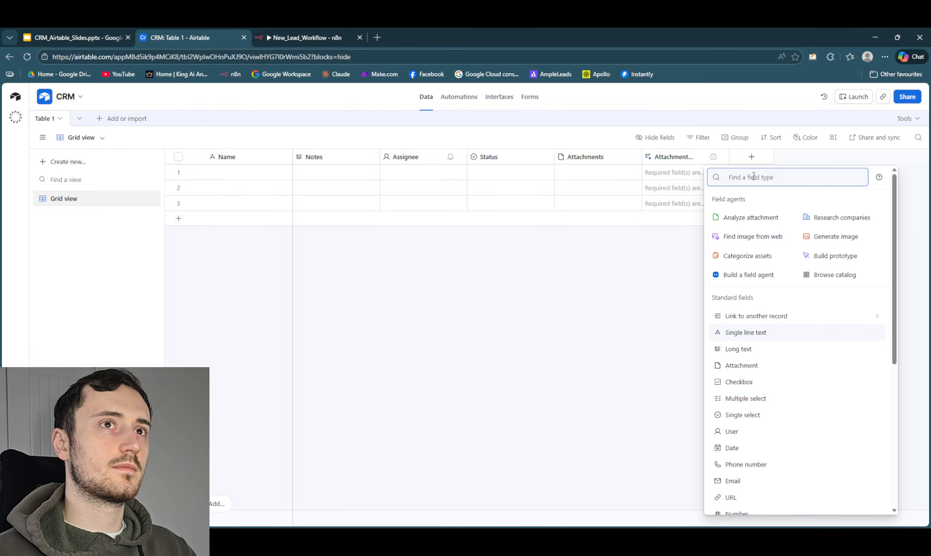
type("email")
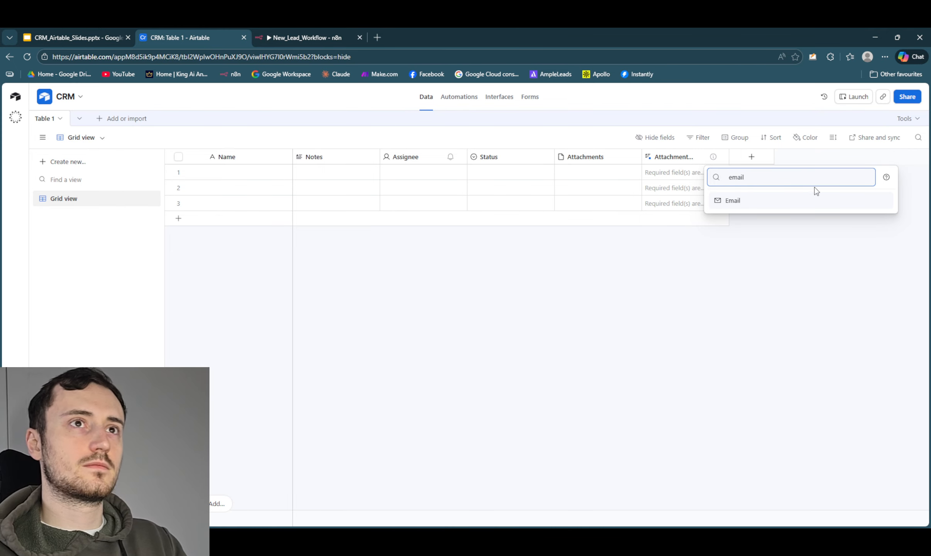
left_click(778, 204)
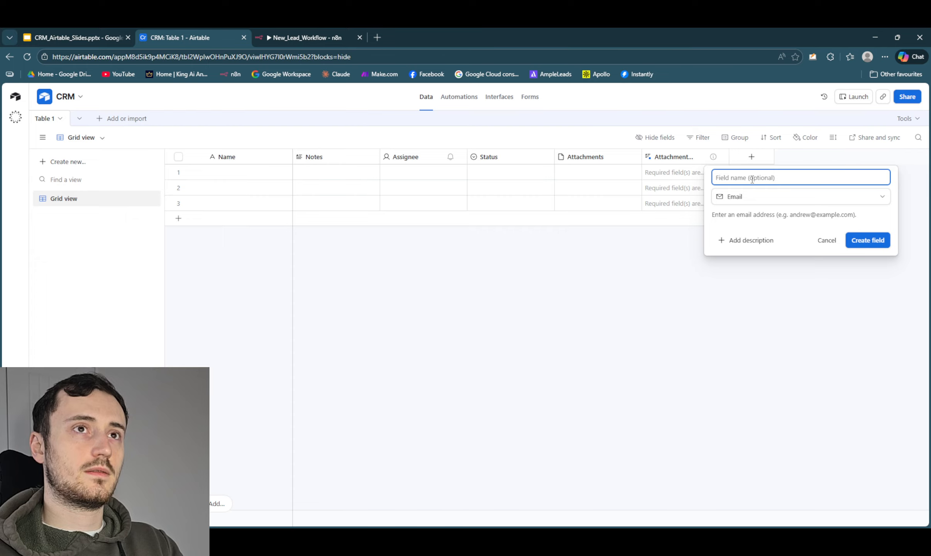
type("Email")
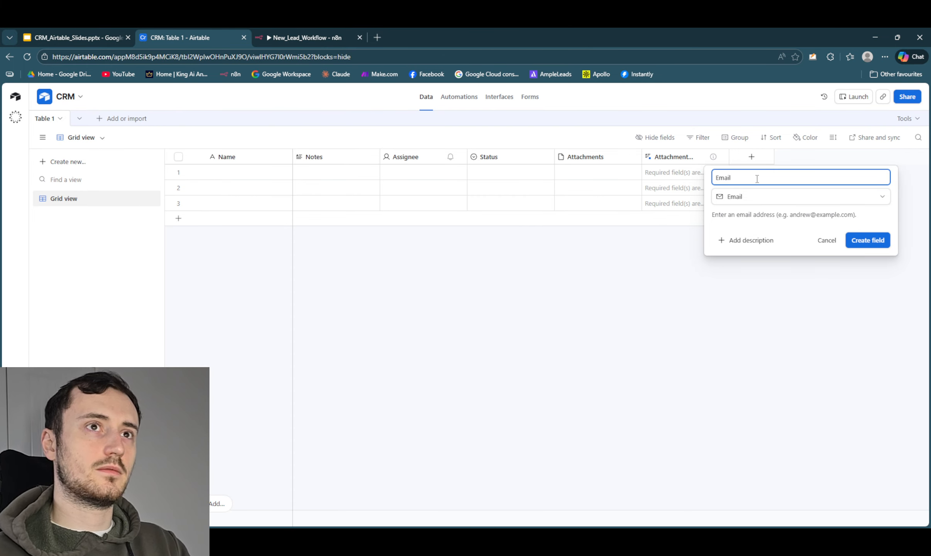
left_click(883, 239)
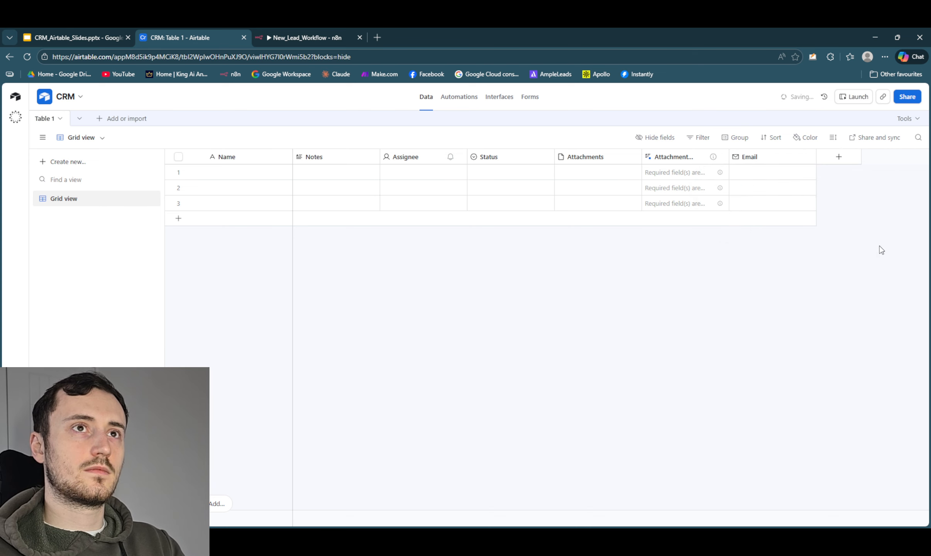
left_click_drag(774, 162, 302, 170)
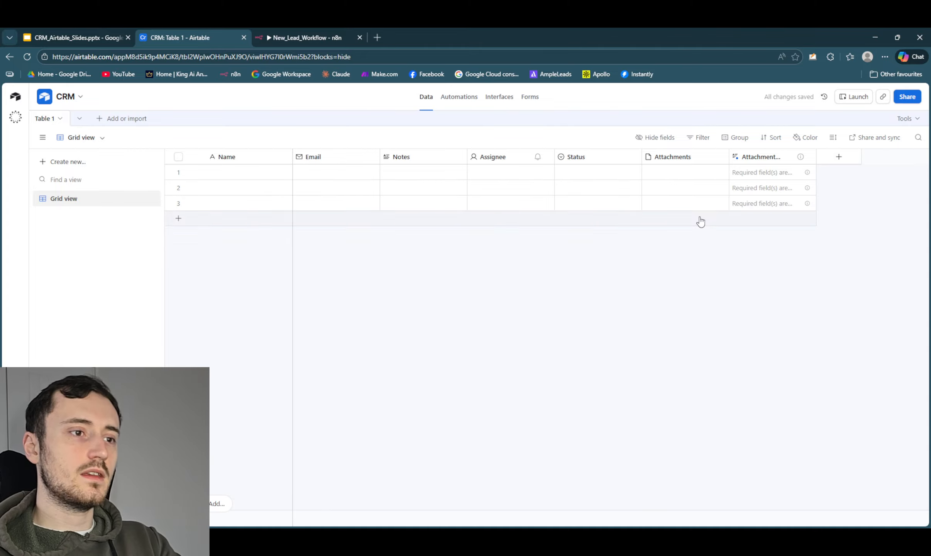
- Add a Phone number field named Mobile and place it directly after the Email field
left_click(854, 166)
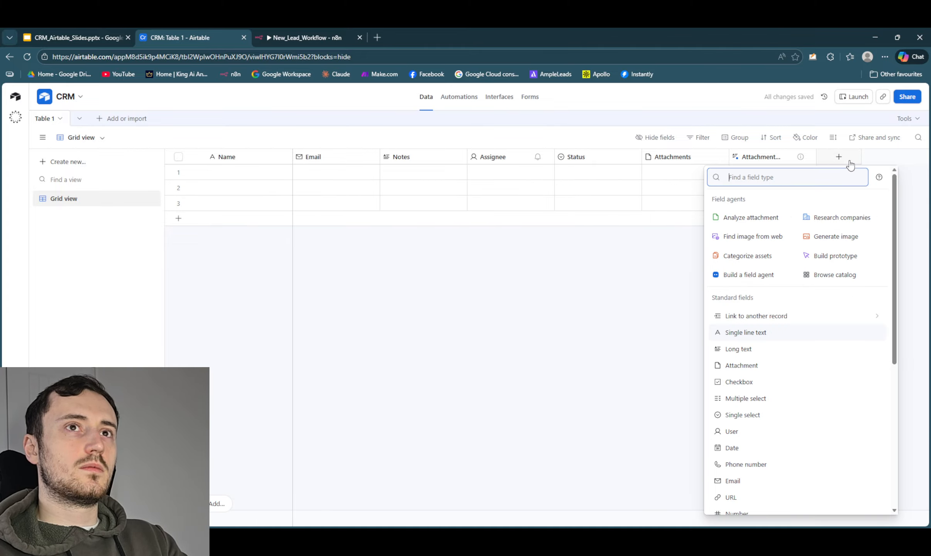
type("phom")
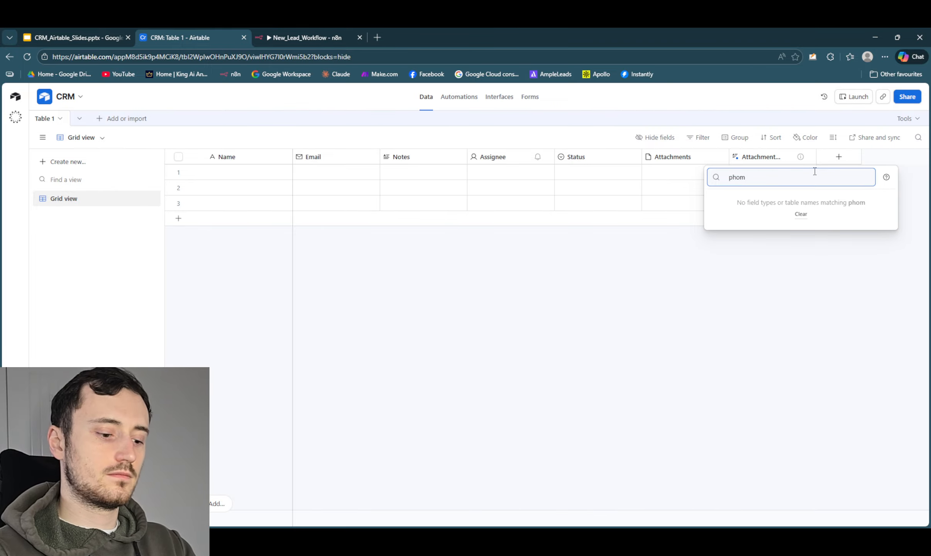
key("BackSpace")
type("n")
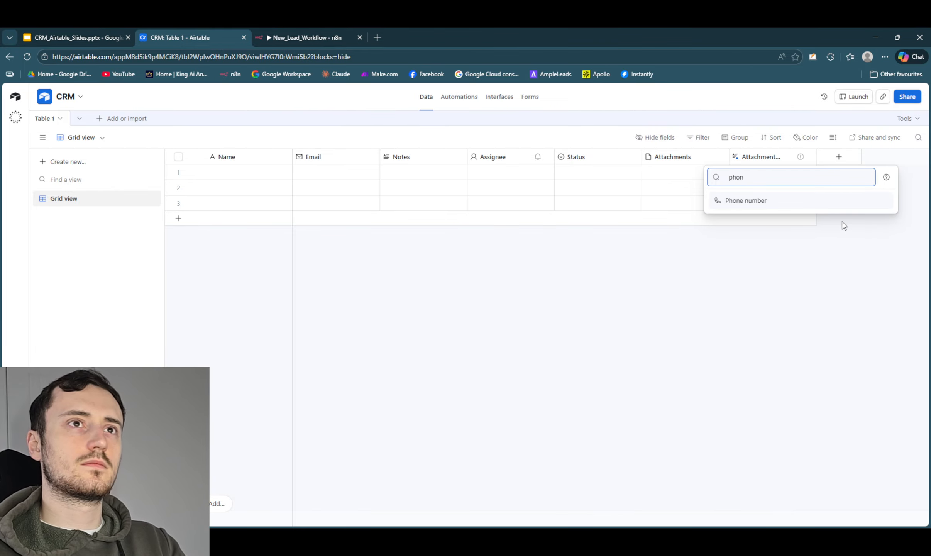
left_click(781, 200)
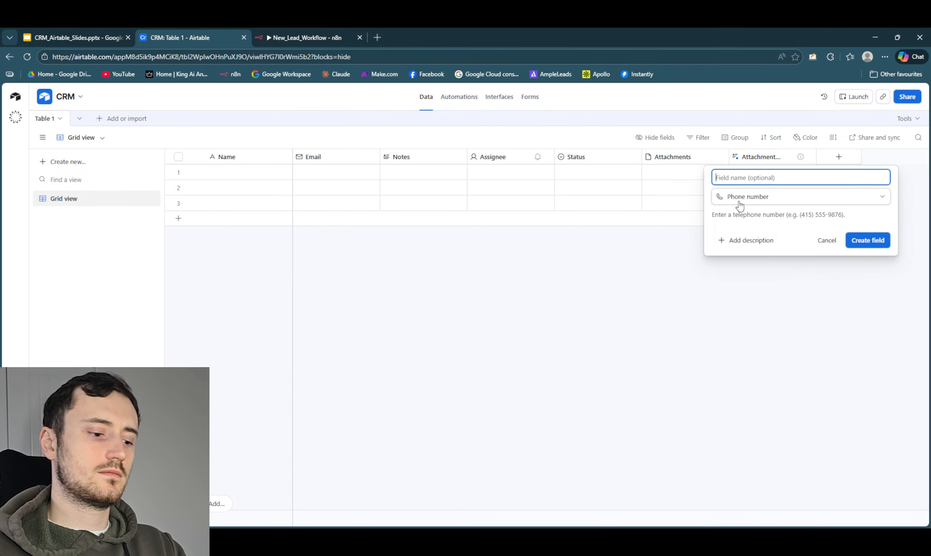
type("Moible")
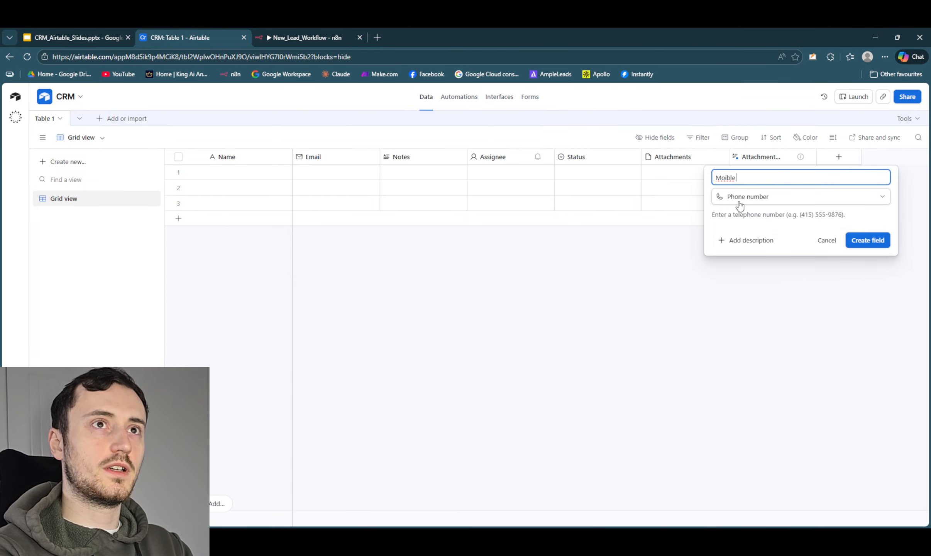
key("BackSpace")
key("BackSpace")
key("BackSpace")
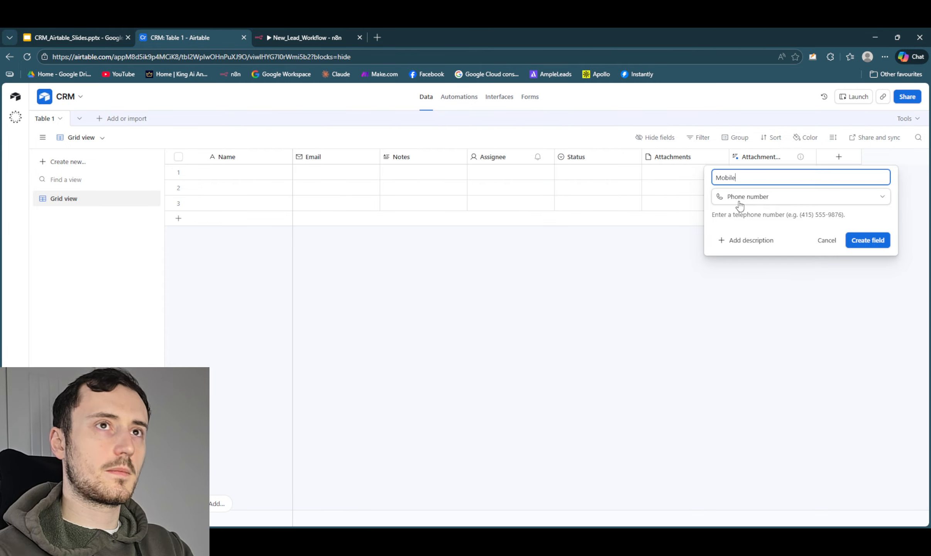
left_click(880, 242)
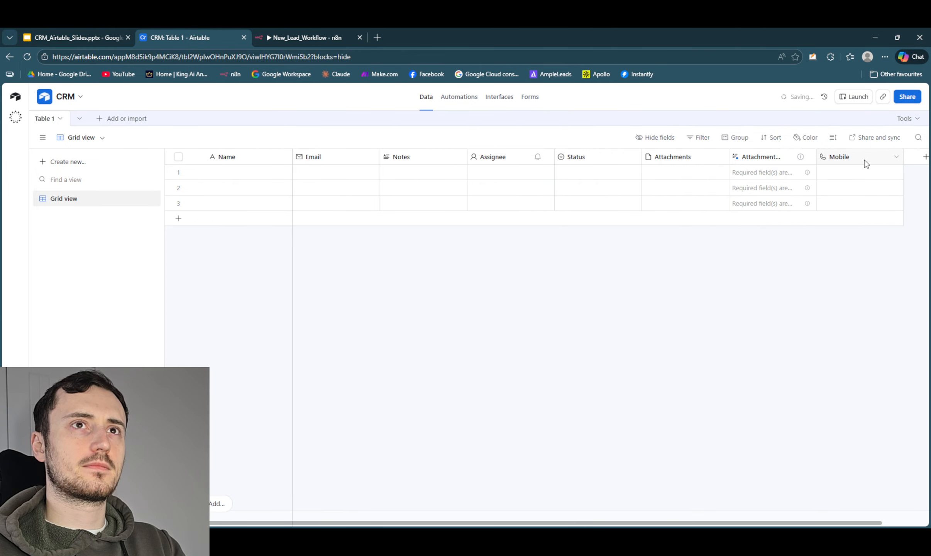
left_click_drag(865, 164, 409, 160)
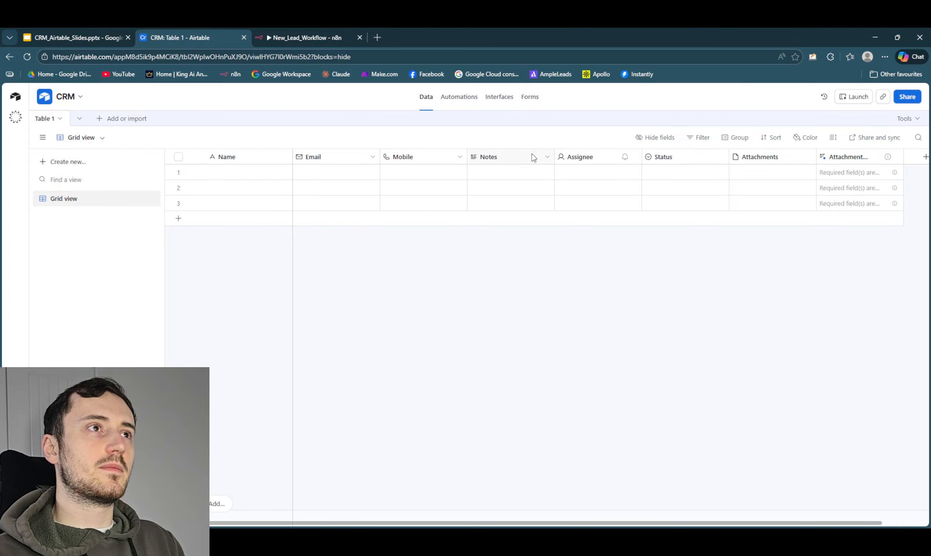
- Edit the Status field and rename its Todo option as New Enquiry
left_click(718, 157)
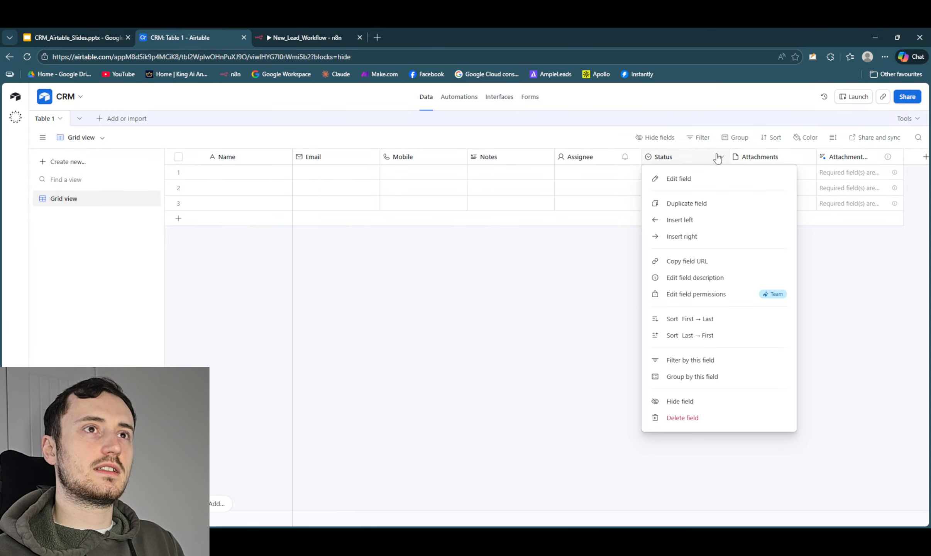
left_click(701, 178)
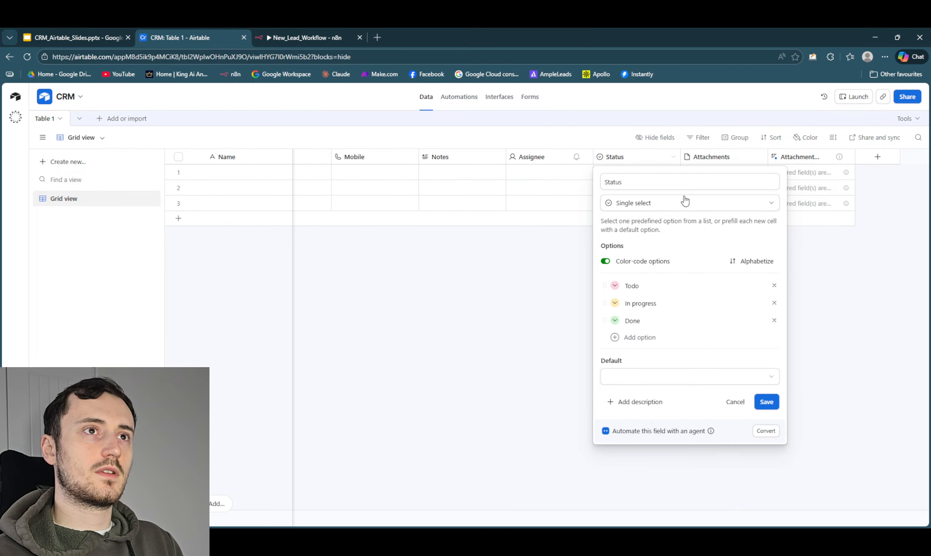
left_click(644, 285)
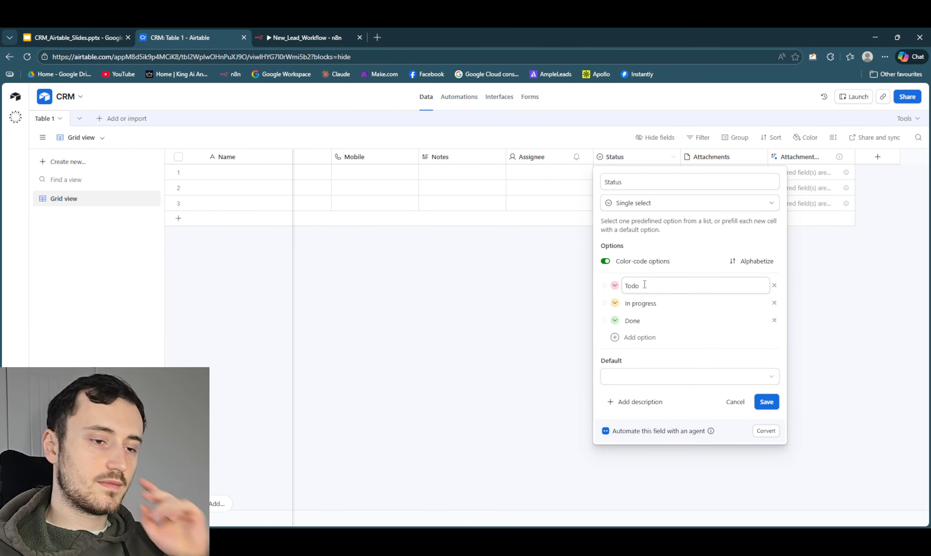
left_click_drag(644, 285, 626, 282)
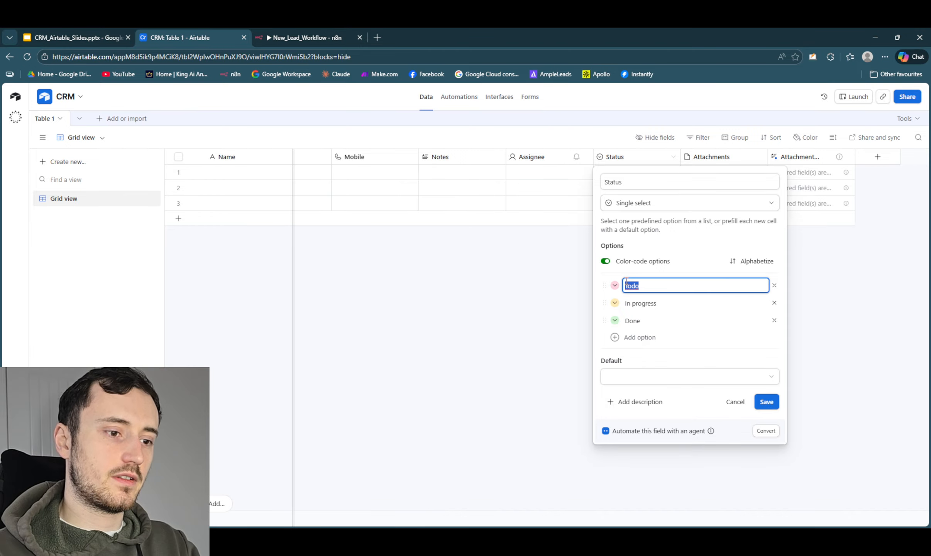
key("BackSpace")
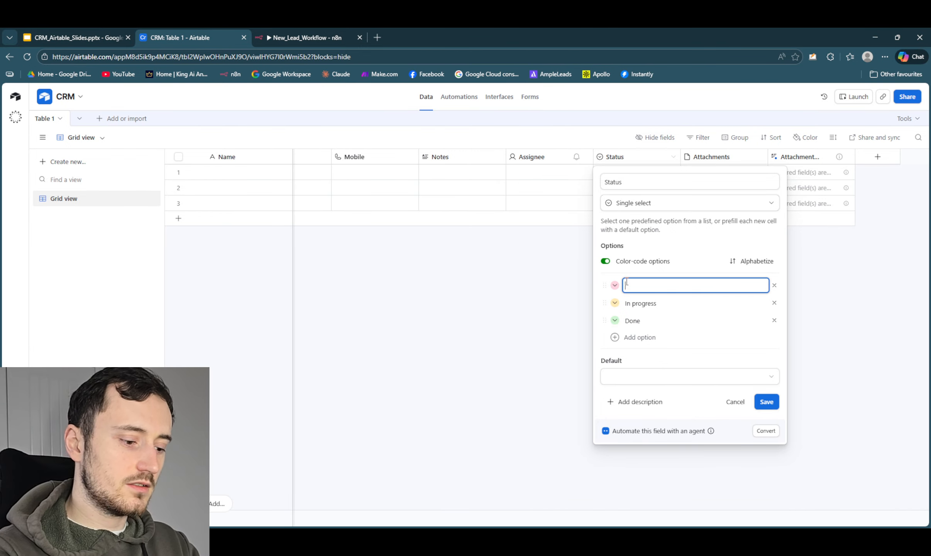
type("New Enquiry")
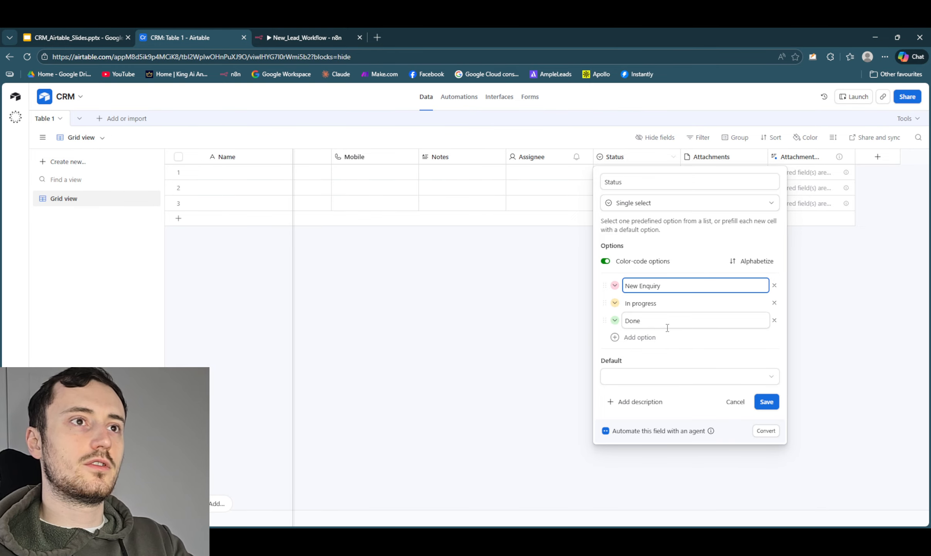
- Remove the In progress option from the Status field, keeping New Enquiry as the first option's name
left_click(658, 304)
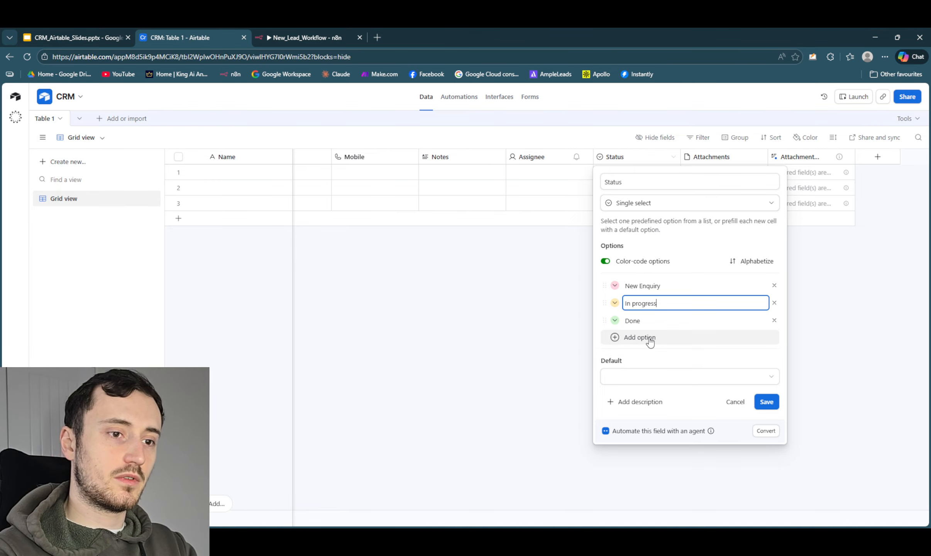
key("BackSpace")
key("BackSpace")
key("BackSpace")
key("BackSpace")
key("BackSpace")
key("BackSpace")
key("BackSpace")
key("BackSpace")
key("BackSpace")
key("BackSpace")
key("BackSpace")
key("BackSpace")
key("BackSpace")
key("BackSpace")
key("BackSpace")
key("BackSpace")
key("BackSpace")
key("BackSpace")
key("BackSpace")
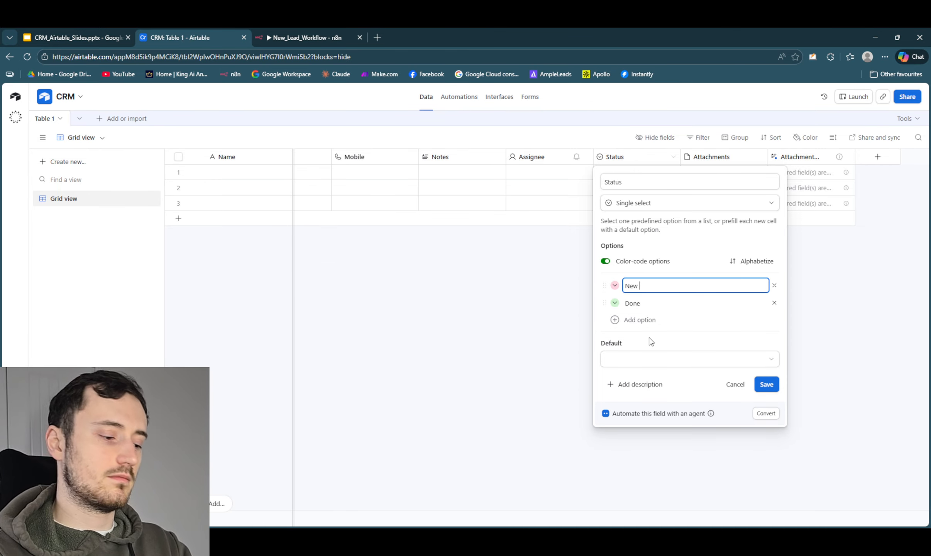
type("Enquirey")
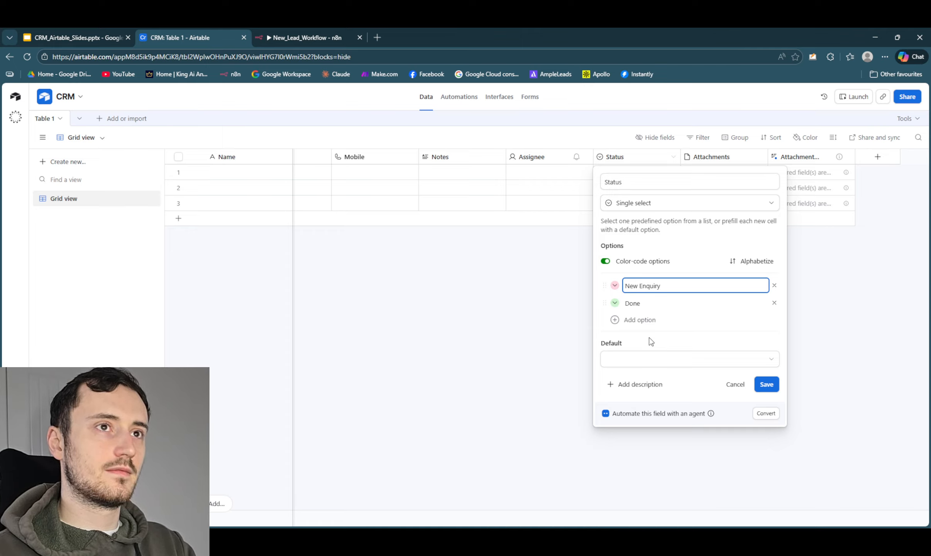
- Rename the Status field's Done option as Contacted
double_click(643, 303)
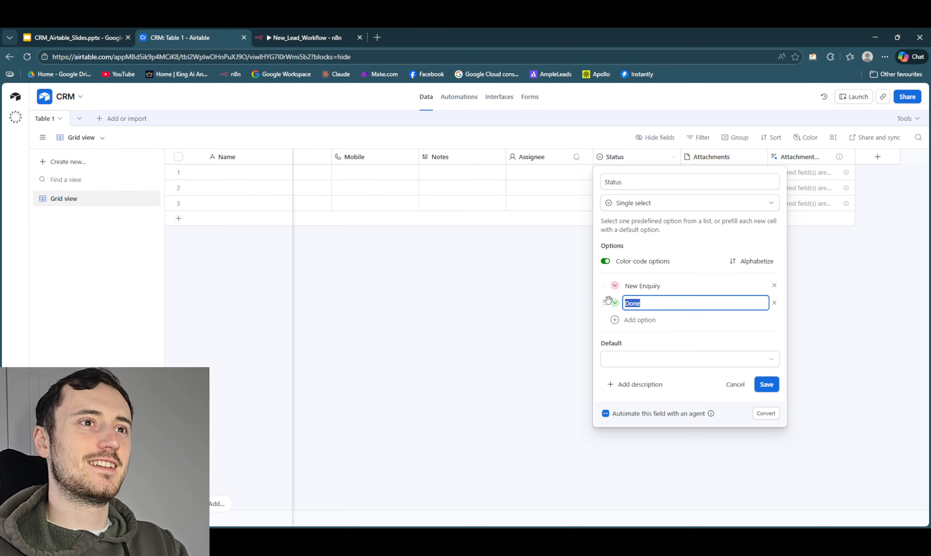
key("BackSpace")
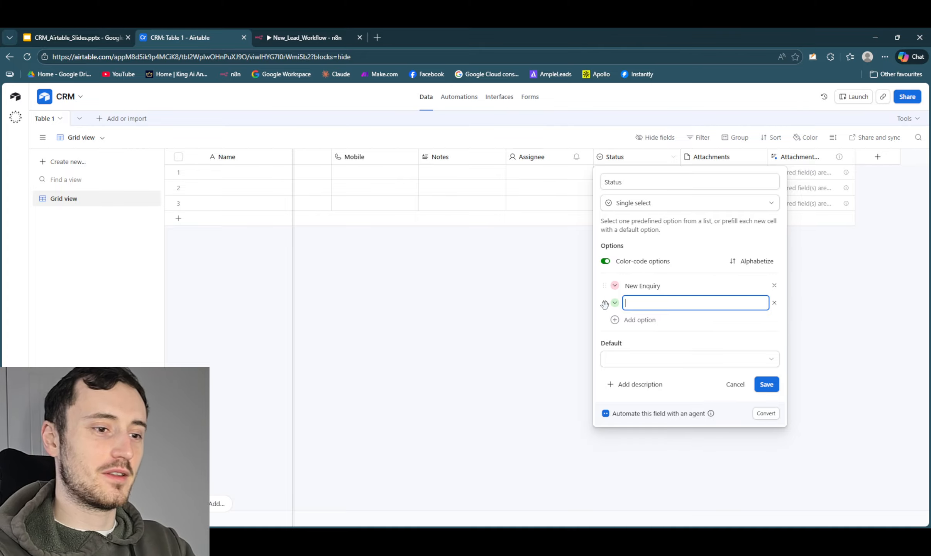
type("C")
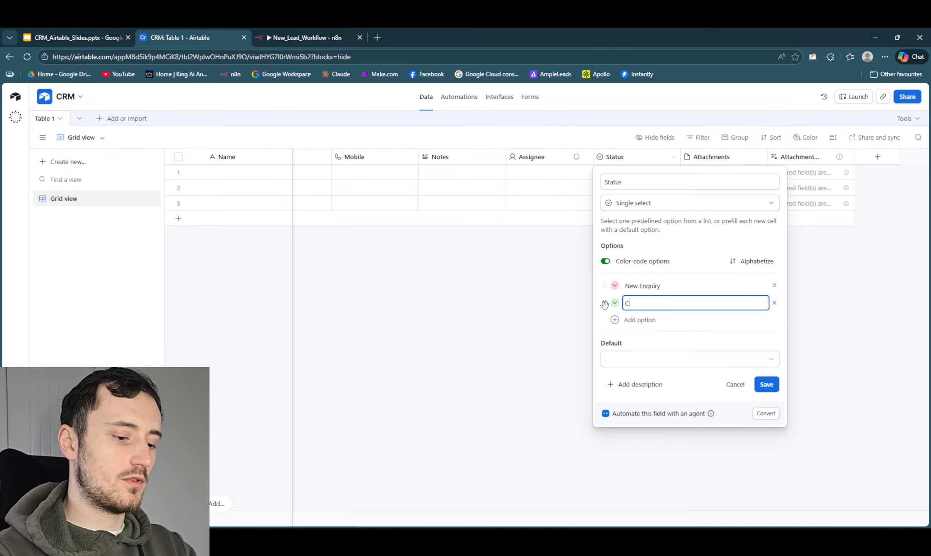
type("ontacted")
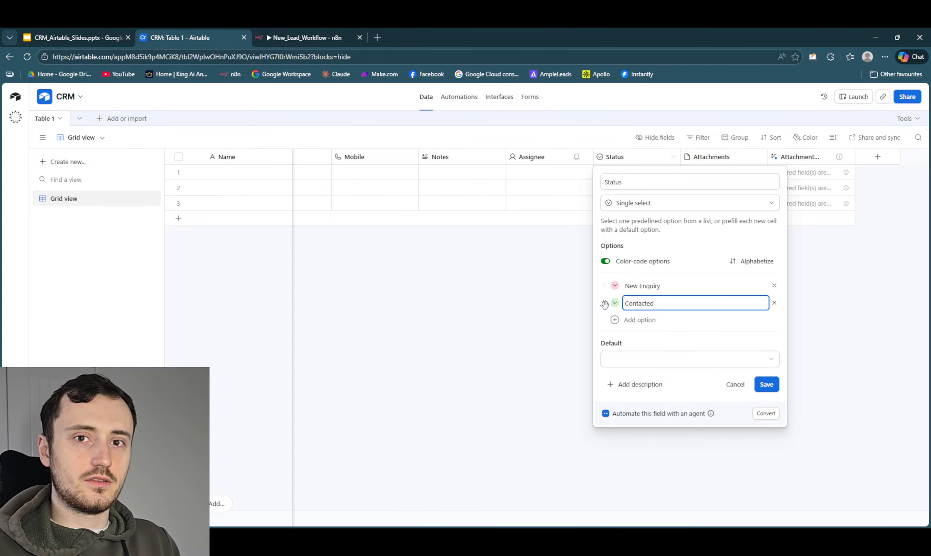
- Add a third option named Follow up needed to the Status field, after Contacted
left_click(630, 320)
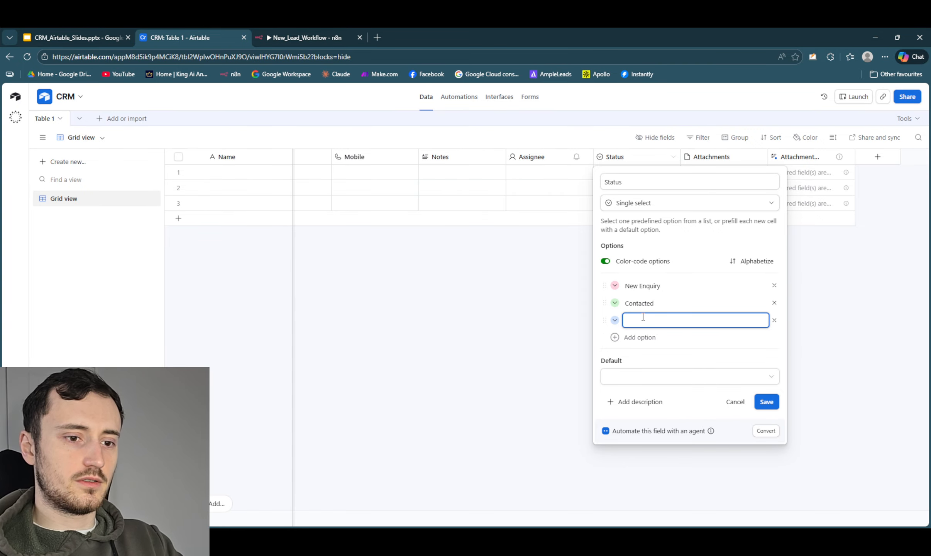
type("Follow")
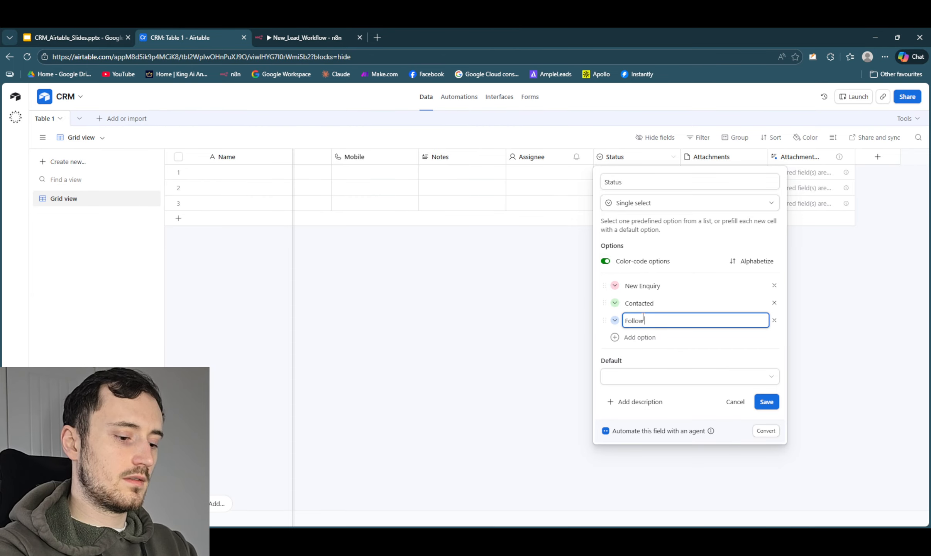
type("-up needed")
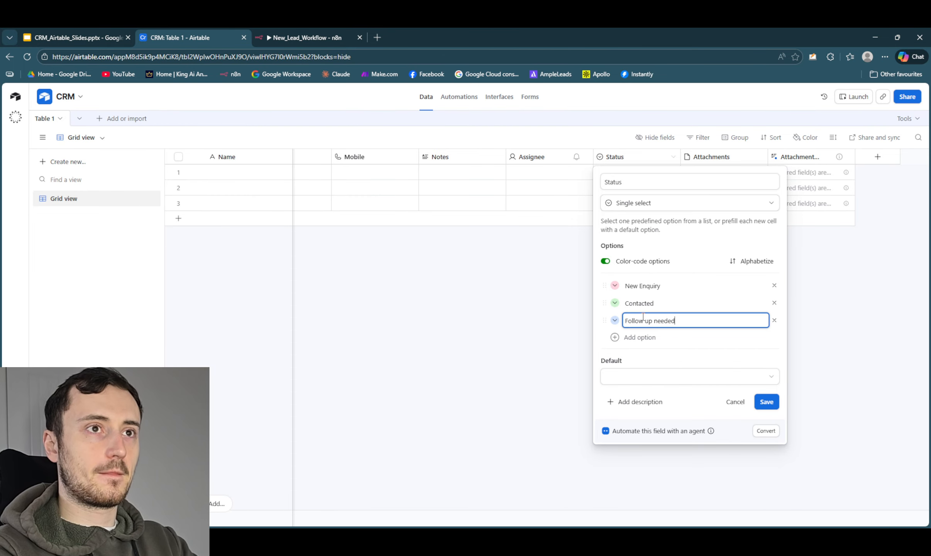
- Add a fourth Status option named No response and colour it purple
left_click(629, 337)
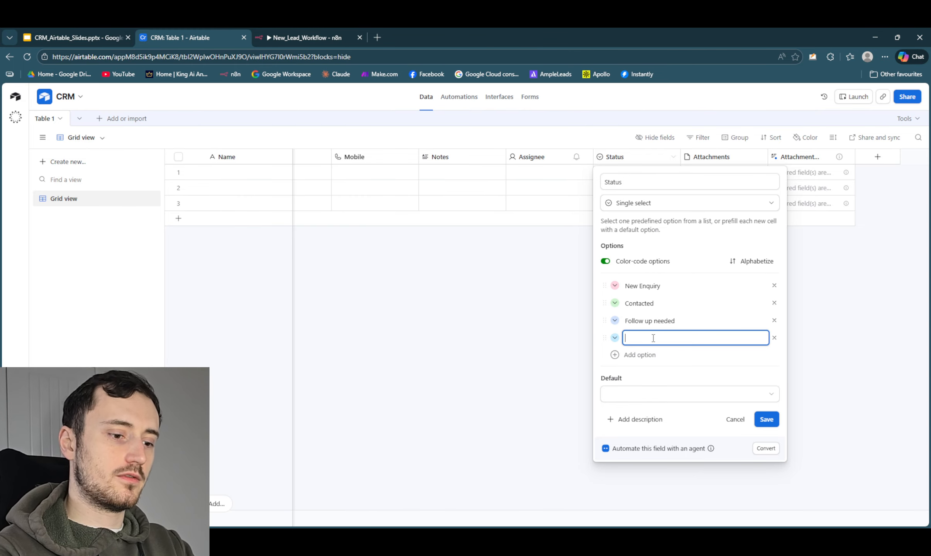
type("No response")
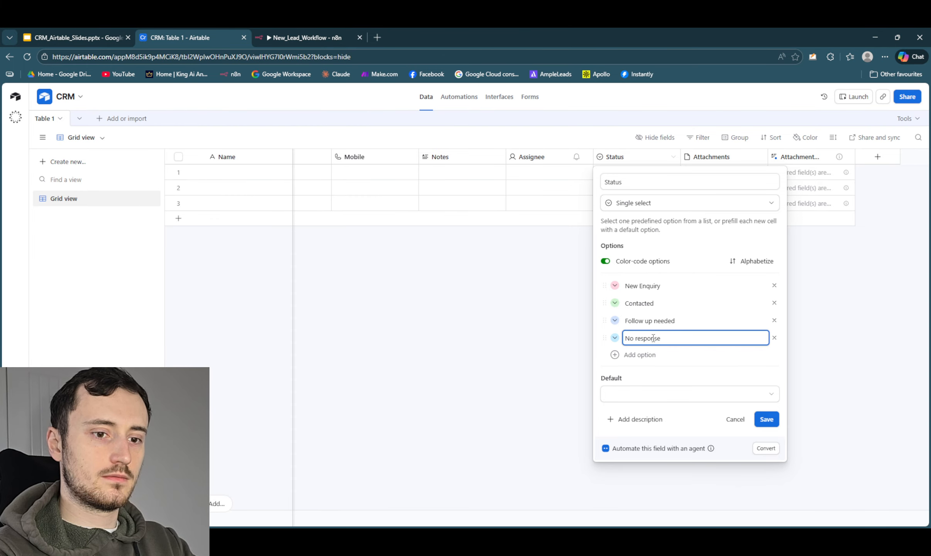
left_click(613, 338)
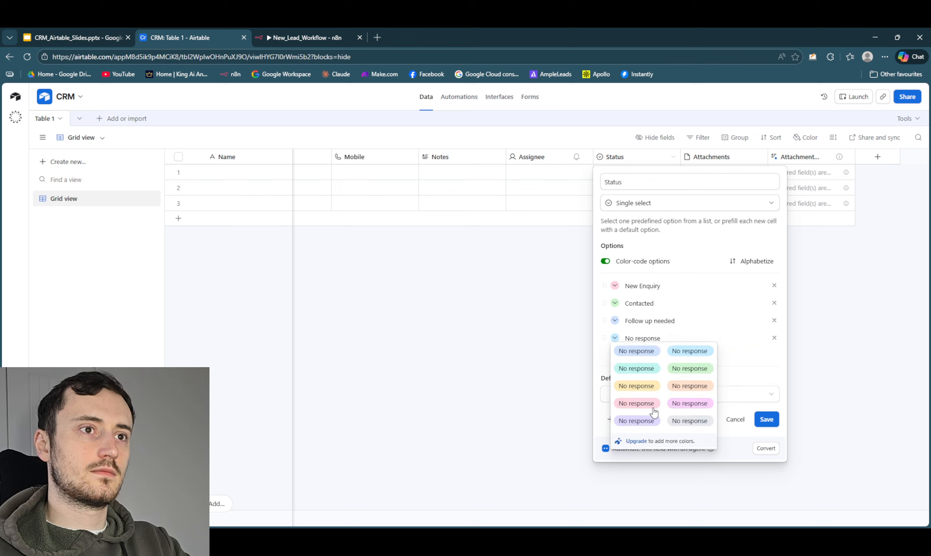
left_click(646, 421)
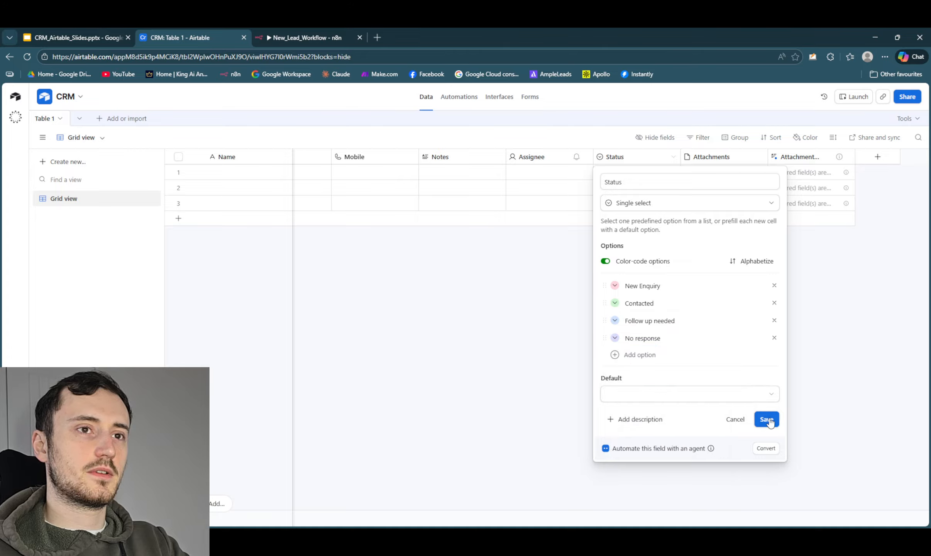
- Set New Enquiry as the Status field's default, save the field, and move it directly after Mobile
left_click(671, 393)
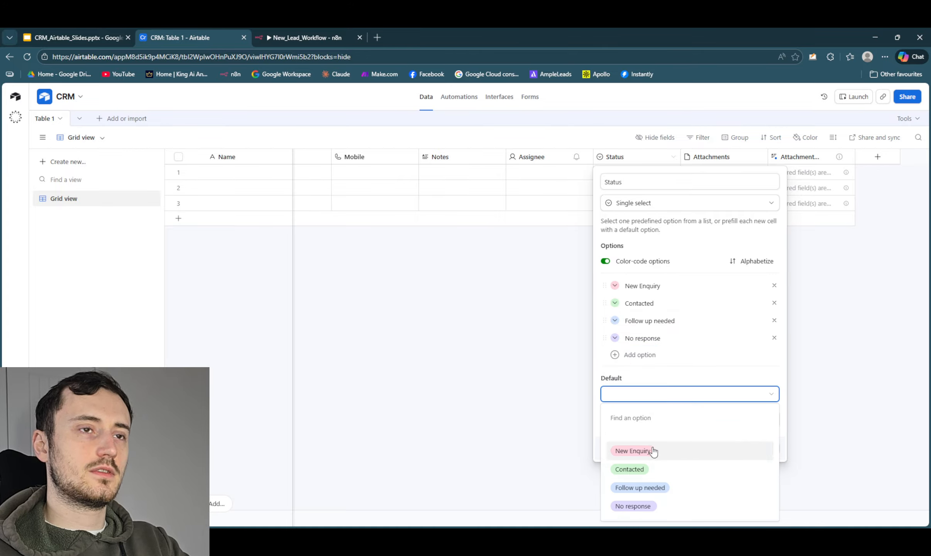
left_click(652, 450)
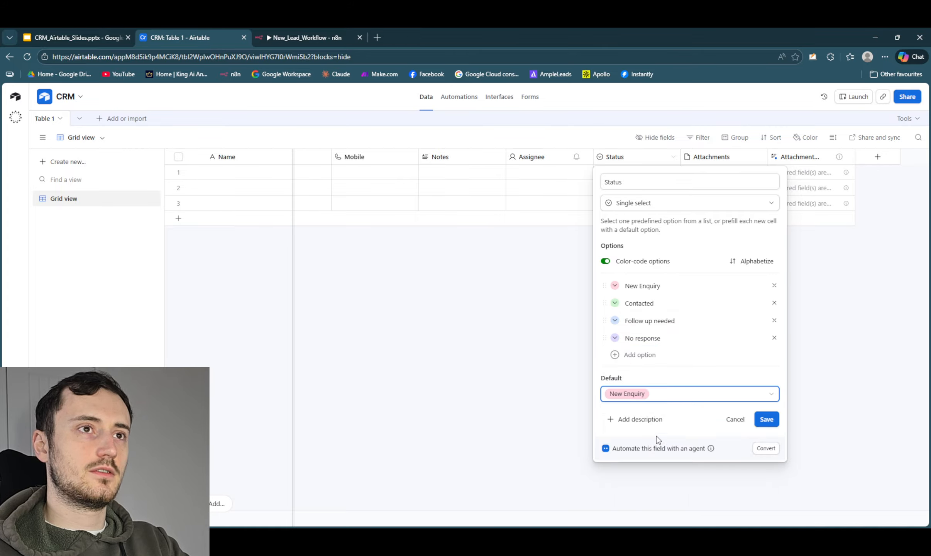
left_click(766, 420)
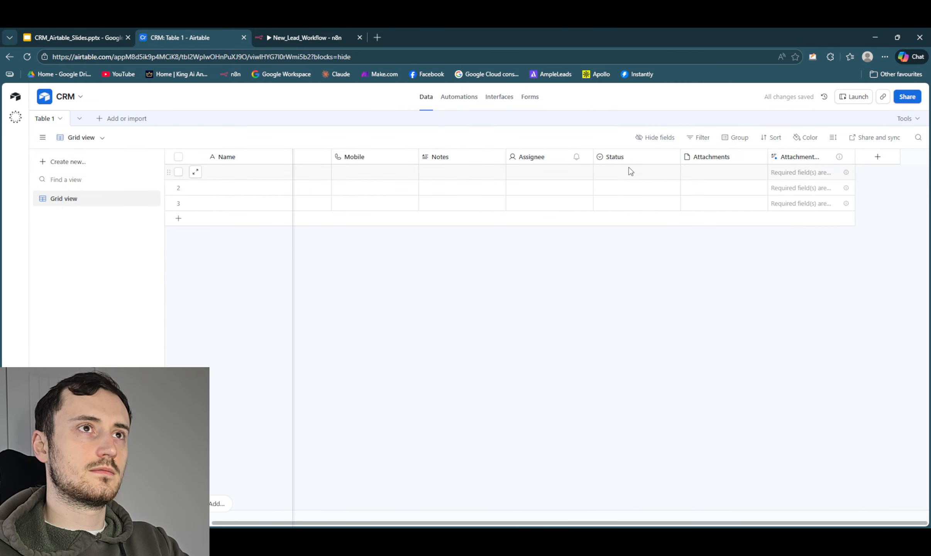
left_click_drag(630, 156, 415, 154)
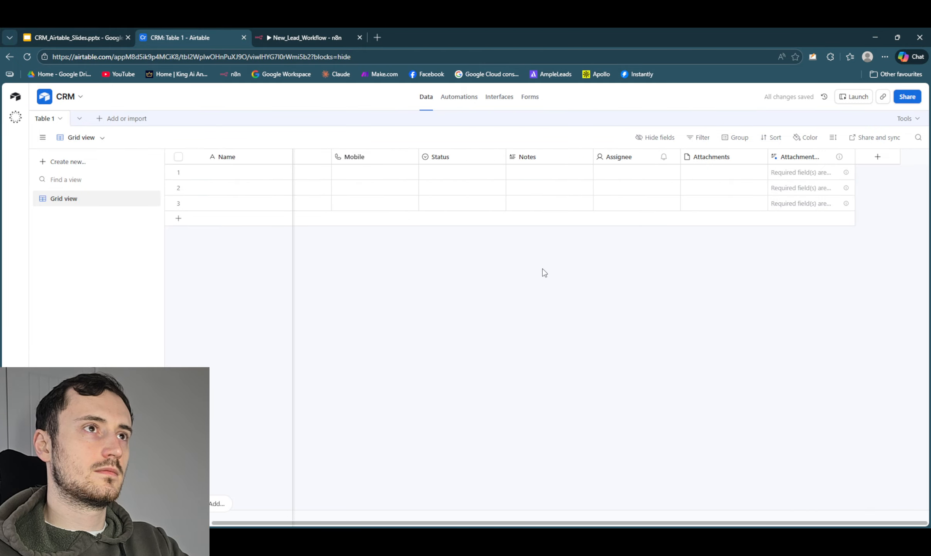
- Delete the Assignee field, the Attachments field with its dependency, and the AI attachment field that follows Notes
right_click(641, 159)
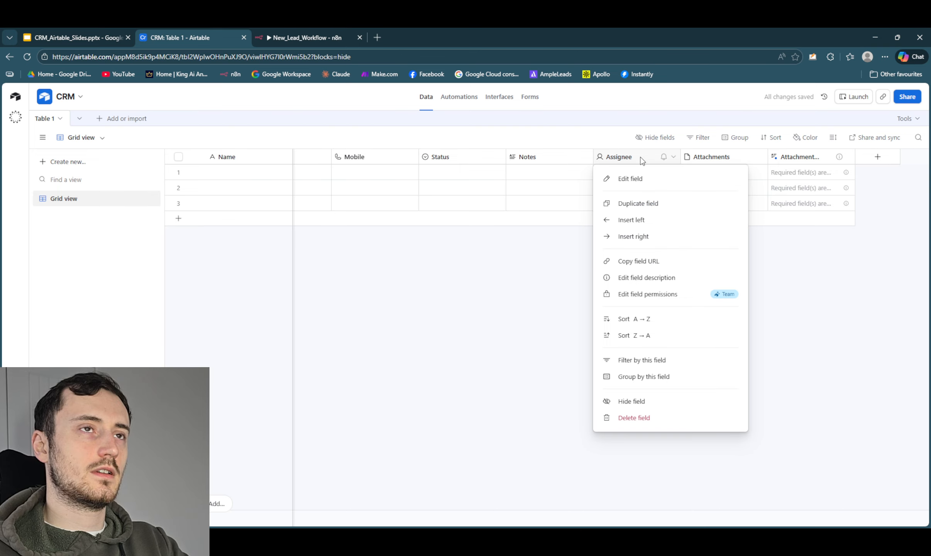
left_click(666, 417)
right_click(675, 158)
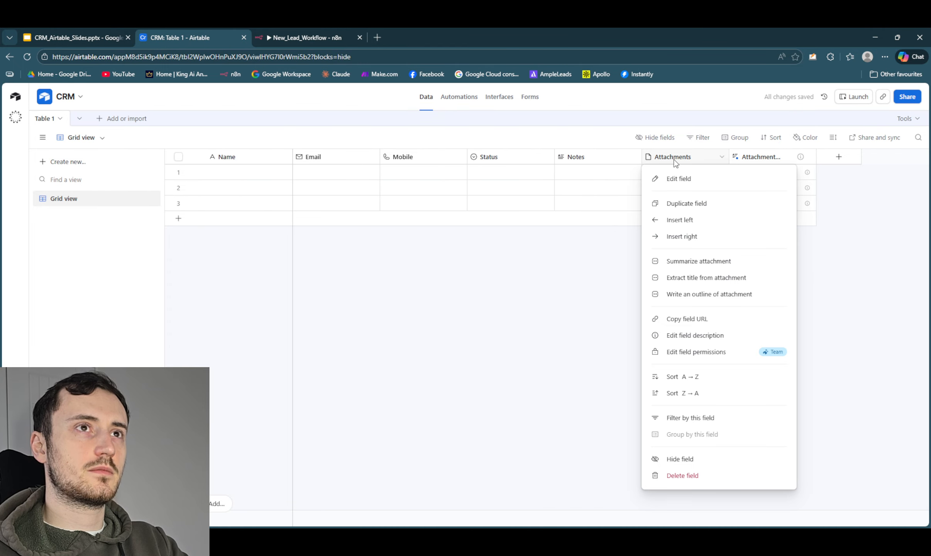
left_click(710, 476)
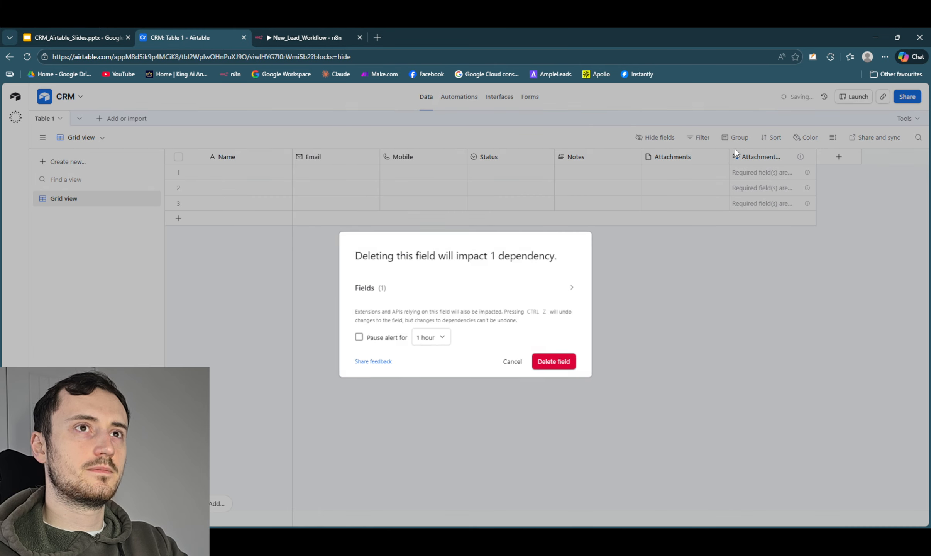
left_click(557, 361)
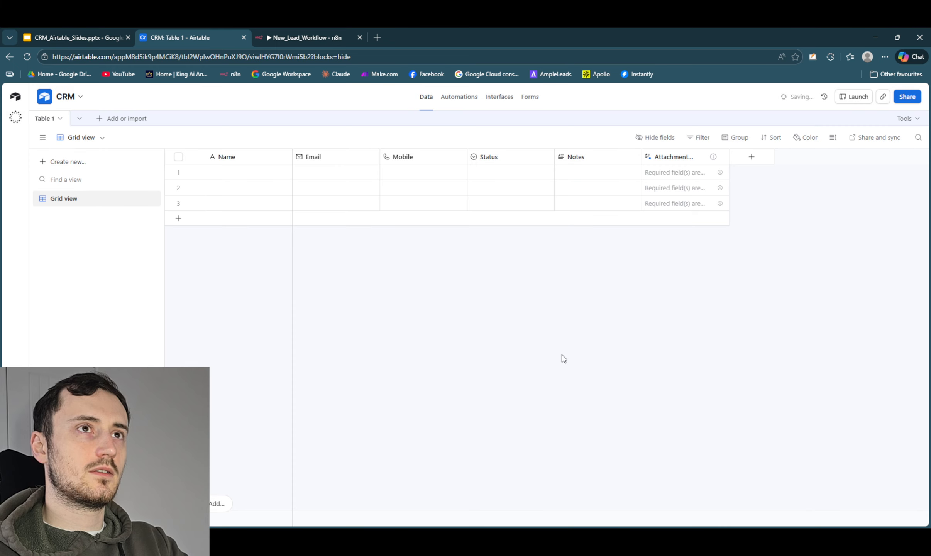
right_click(660, 159)
left_click(693, 475)
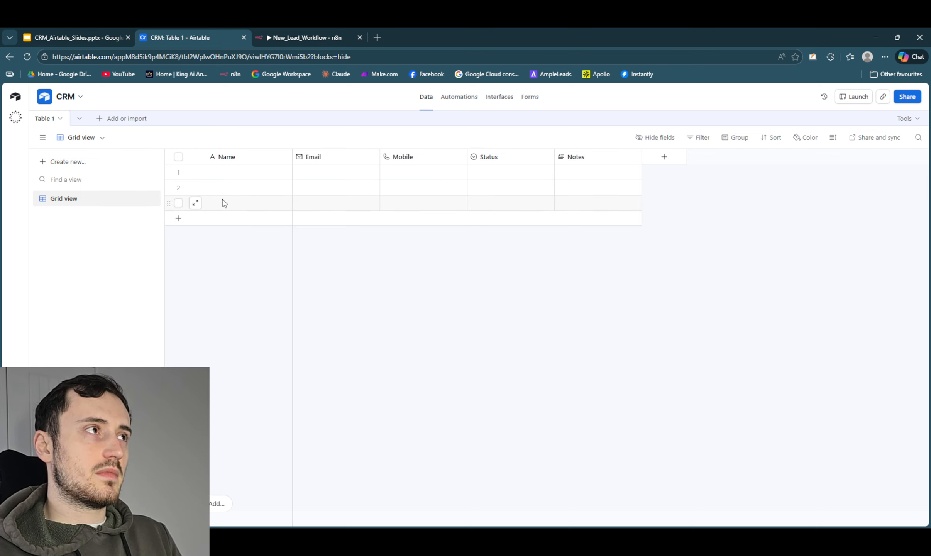
- Try to rename Table 1 as New Leads
left_click(46, 120)
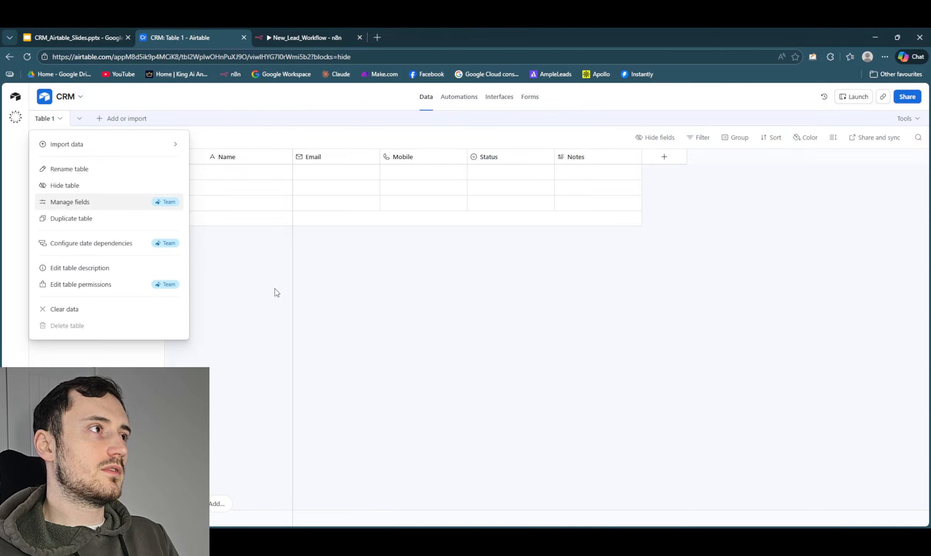
left_click(71, 169)
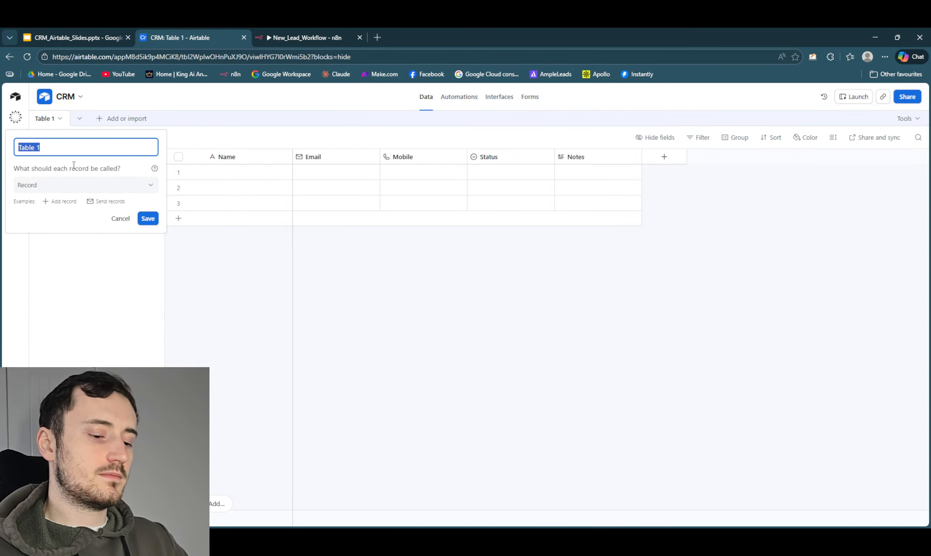
type("New LEa")
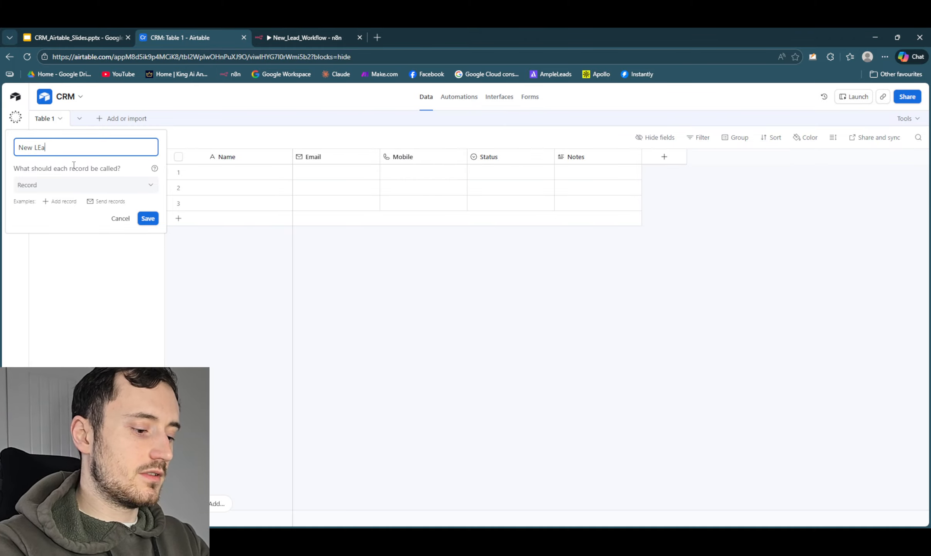
type("ds")
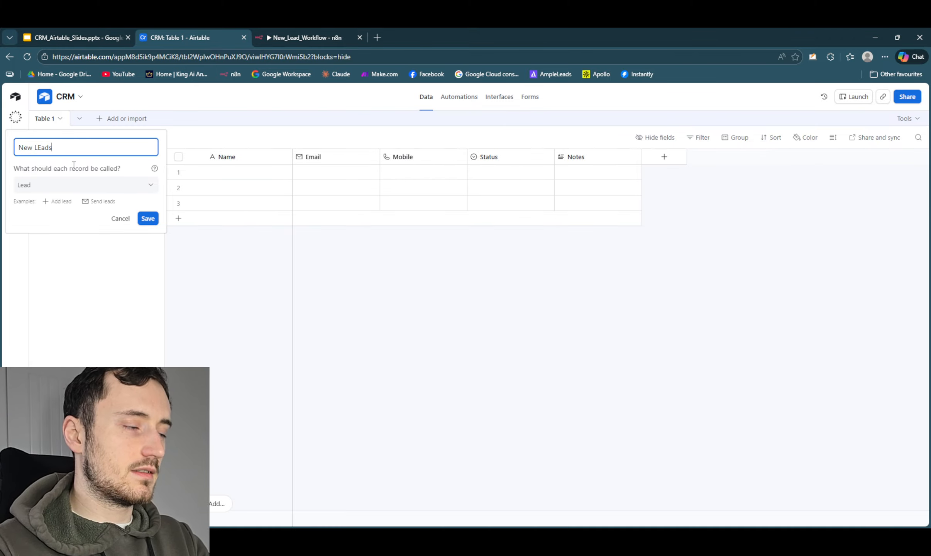
double_click(39, 147)
left_click(41, 148)
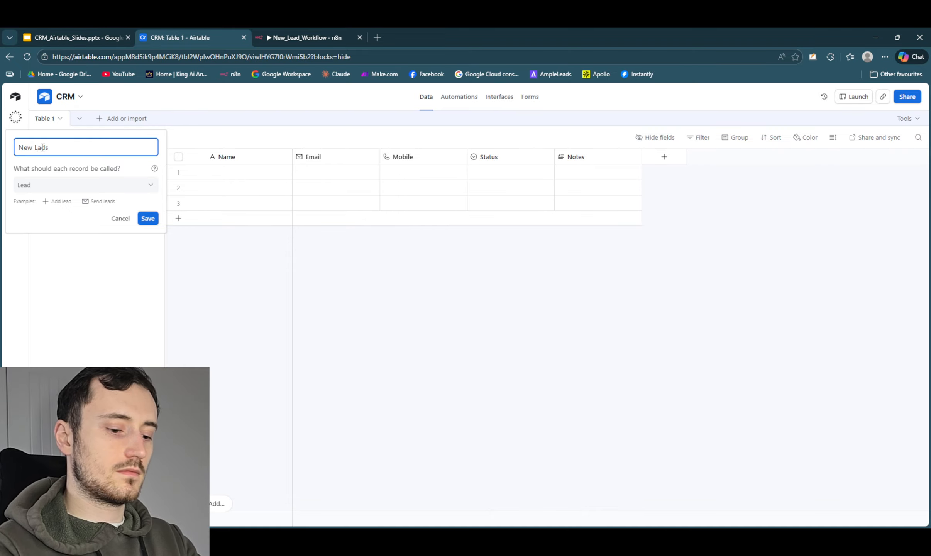
type("e")
left_click(377, 340)
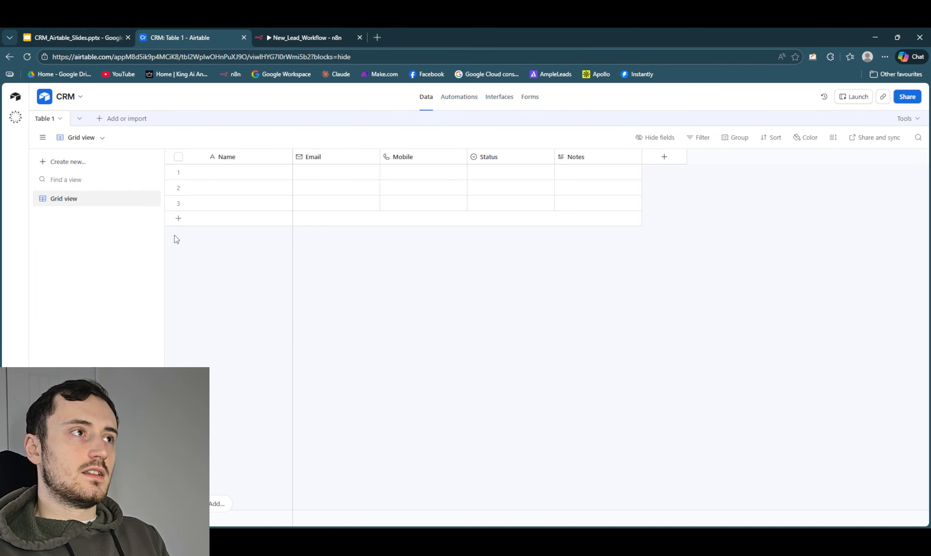
- Create a collaborative Kanban view named Kanban, stacked by the Status field, and collapse its Uncategorized stack
left_click(72, 162)
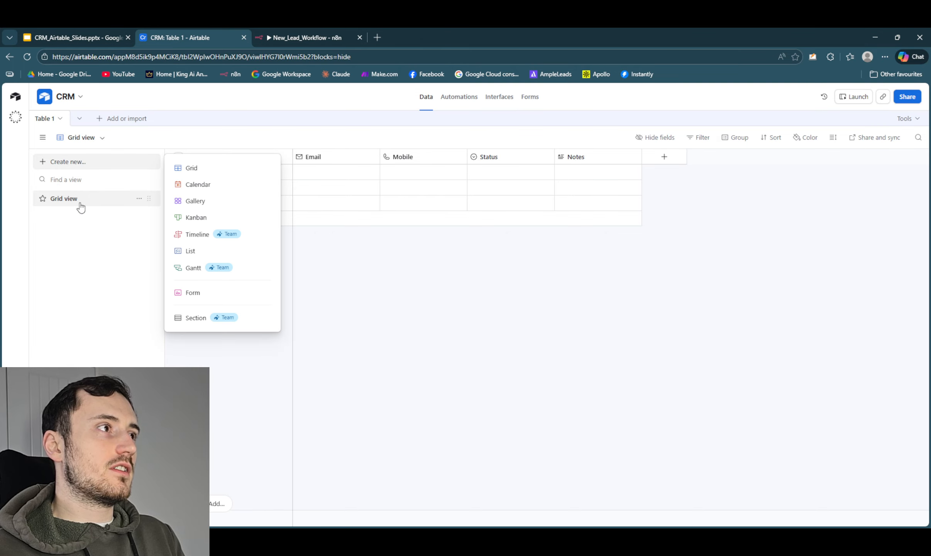
left_click(207, 219)
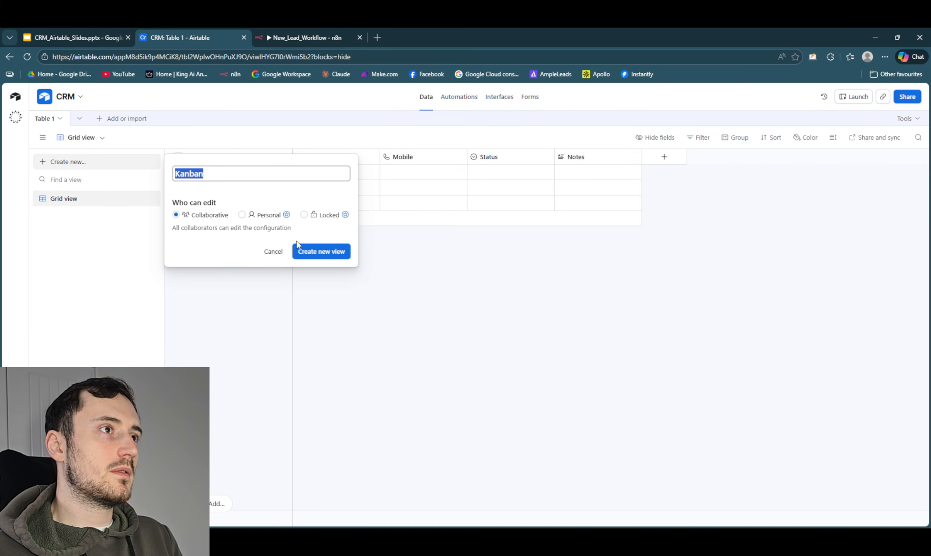
left_click(321, 251)
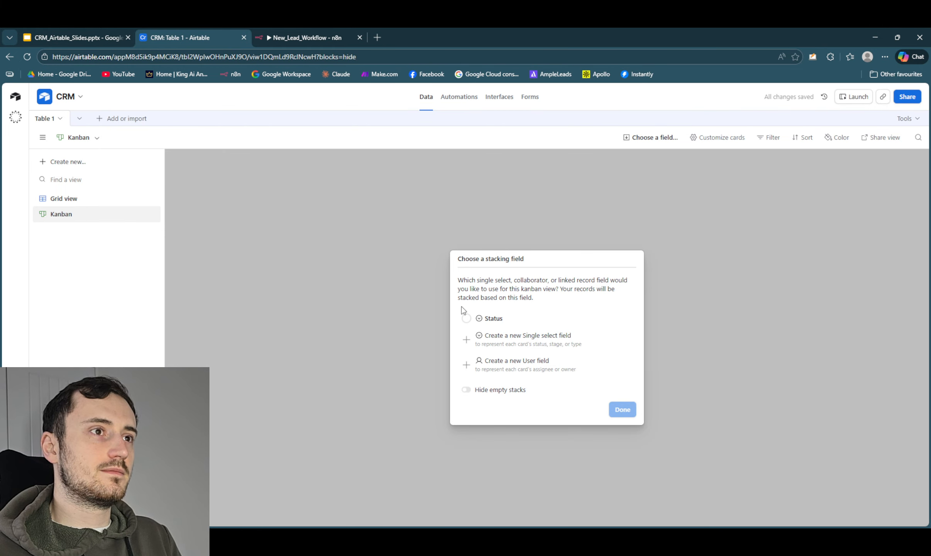
left_click(465, 320)
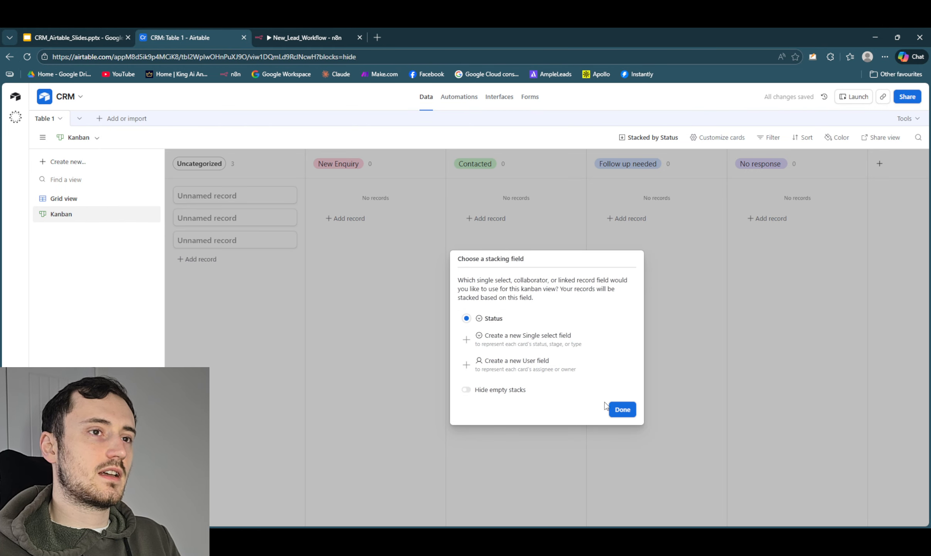
left_click(622, 410)
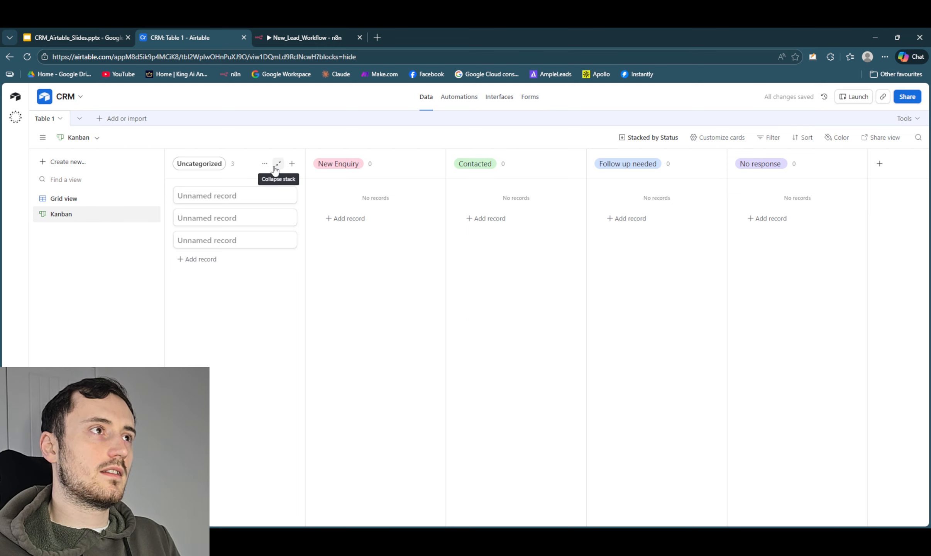
left_click(277, 164)
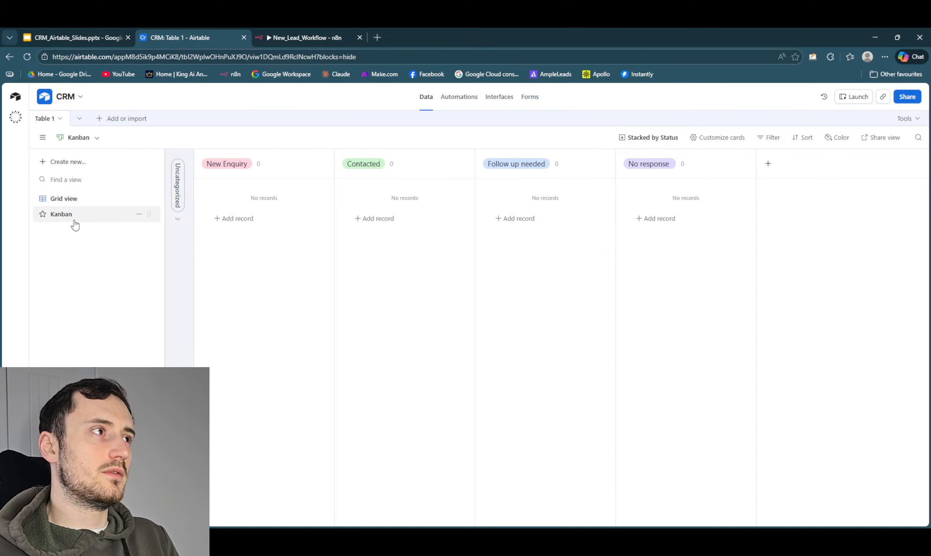
- Compare the table's layout in the grid view and the Kanban view, returning to the grid view
left_click(102, 199)
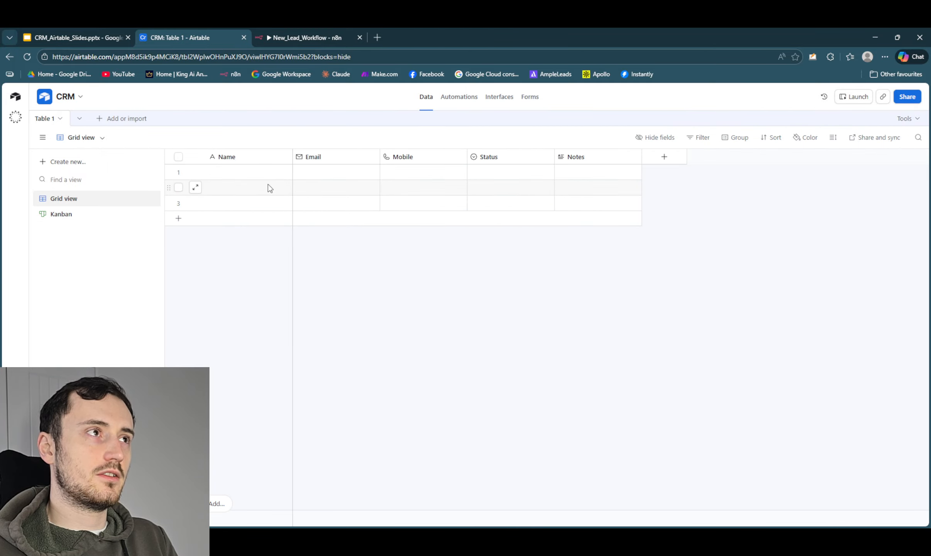
left_click(60, 215)
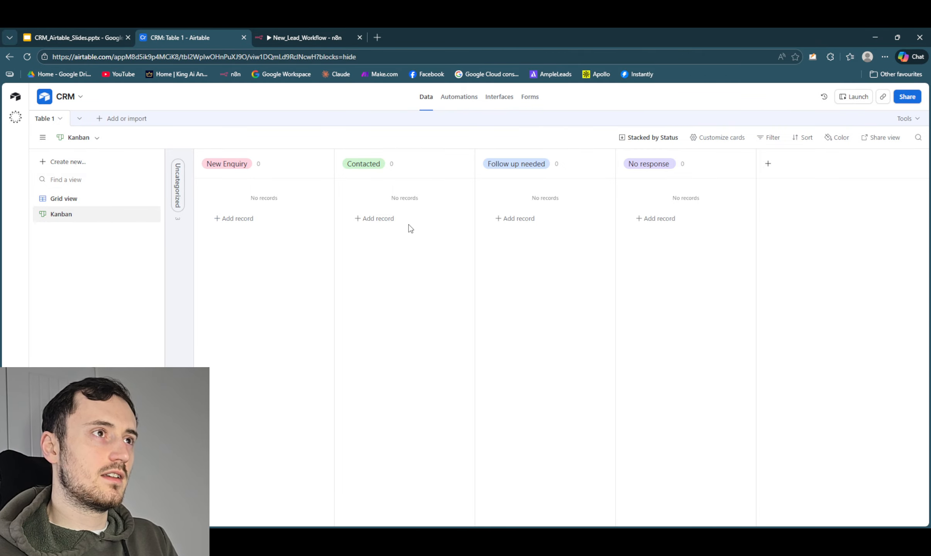
left_click(77, 198)
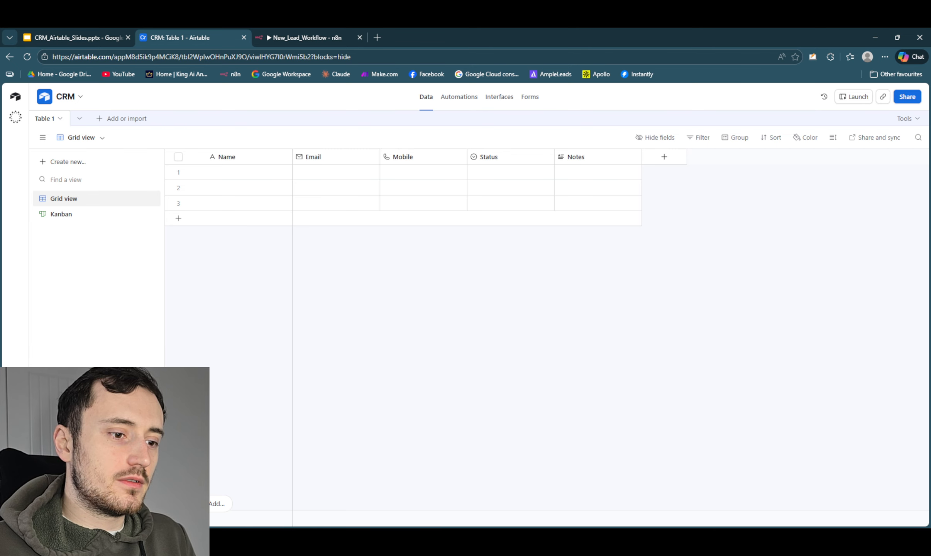
left_click(76, 164)
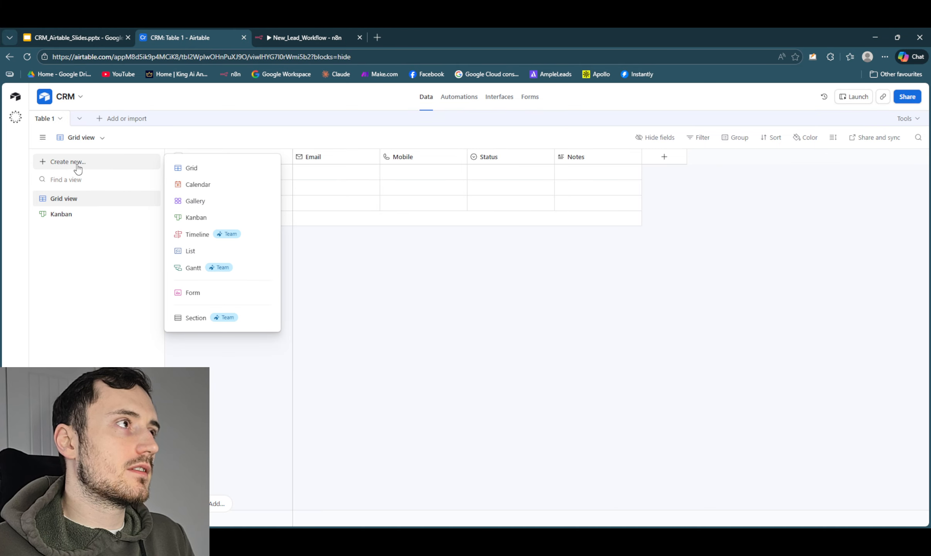
left_click(215, 186)
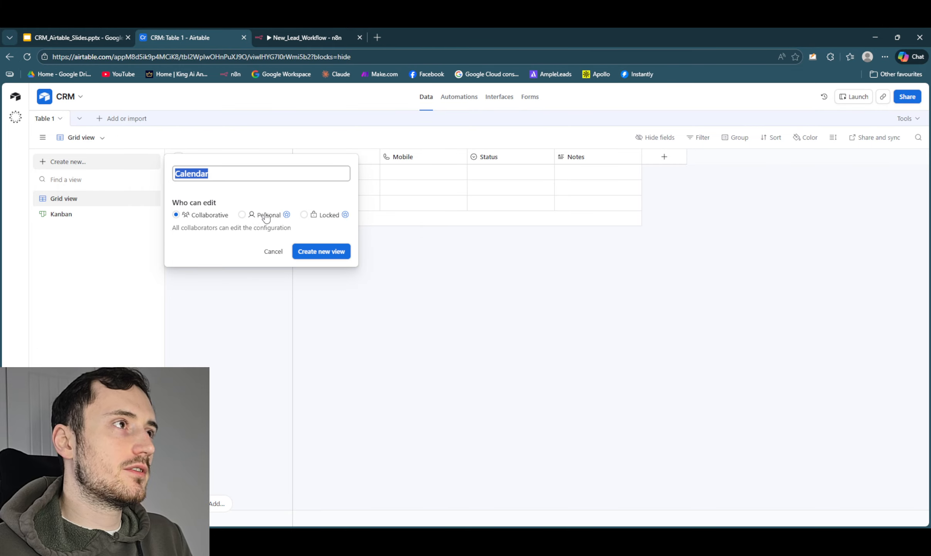
left_click(333, 253)
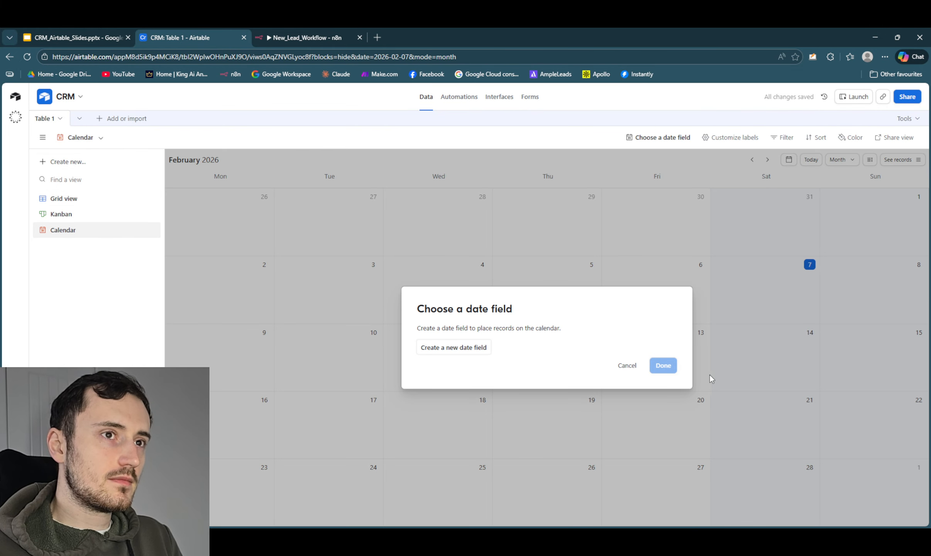
left_click(624, 365)
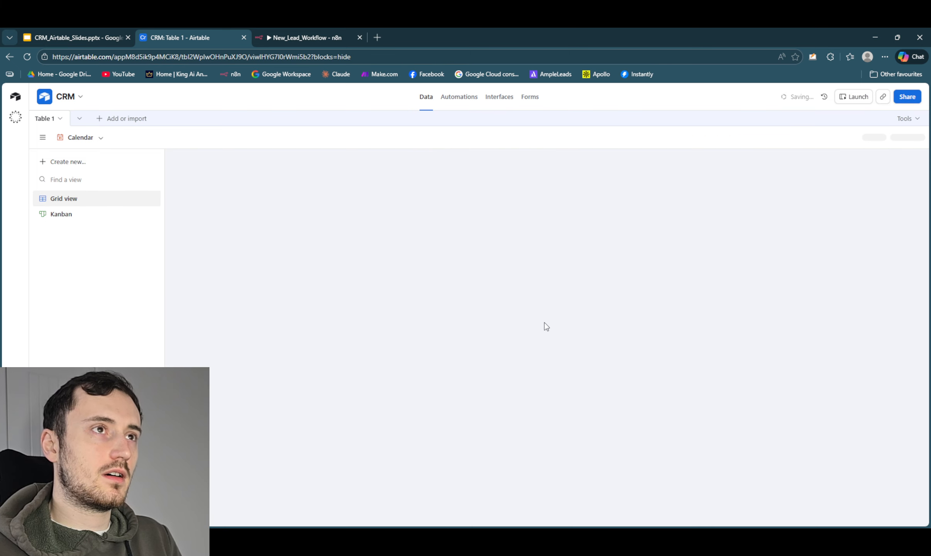
- Create a collaborative calendar view named Calendar for Table 1
left_click(56, 161)
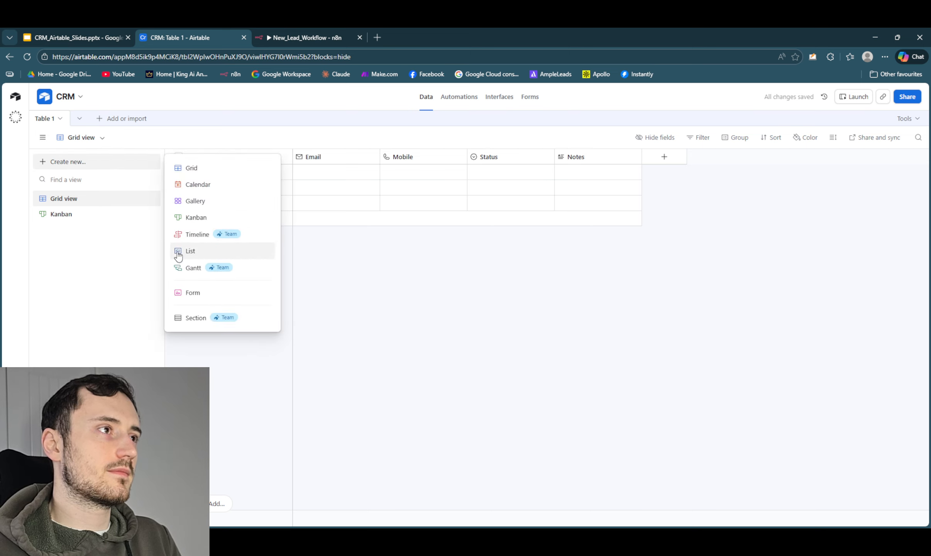
left_click(208, 185)
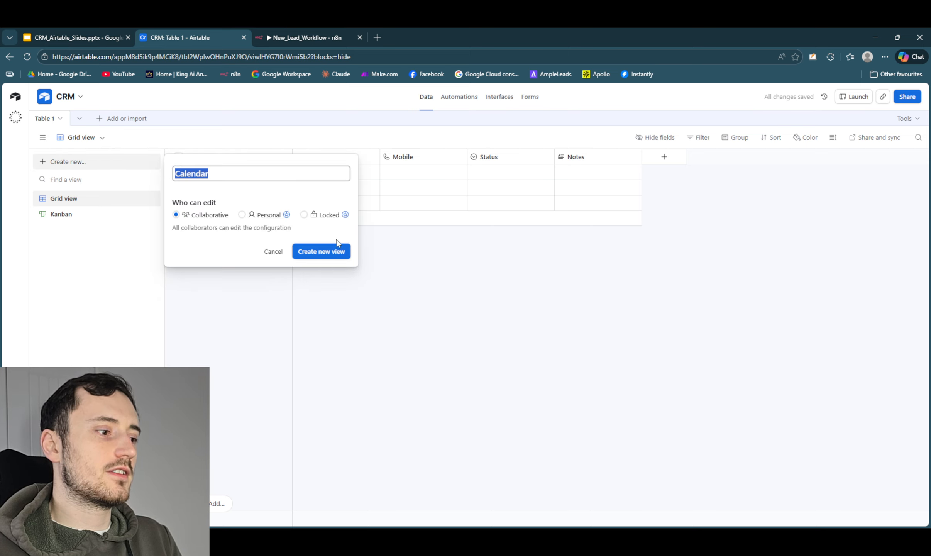
left_click(324, 250)
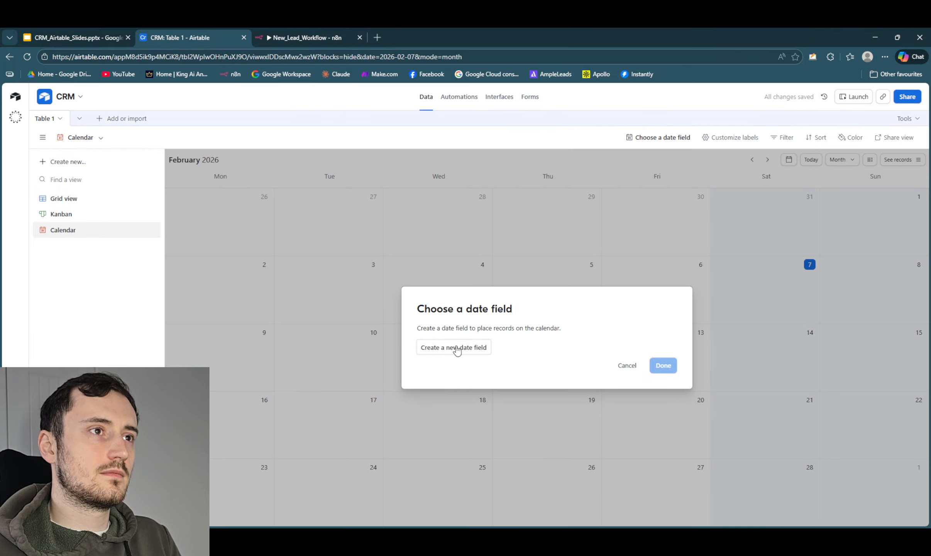
- Create a date field named Created at that defaults to the current date, and use it to place records on the calendar
left_click(456, 348)
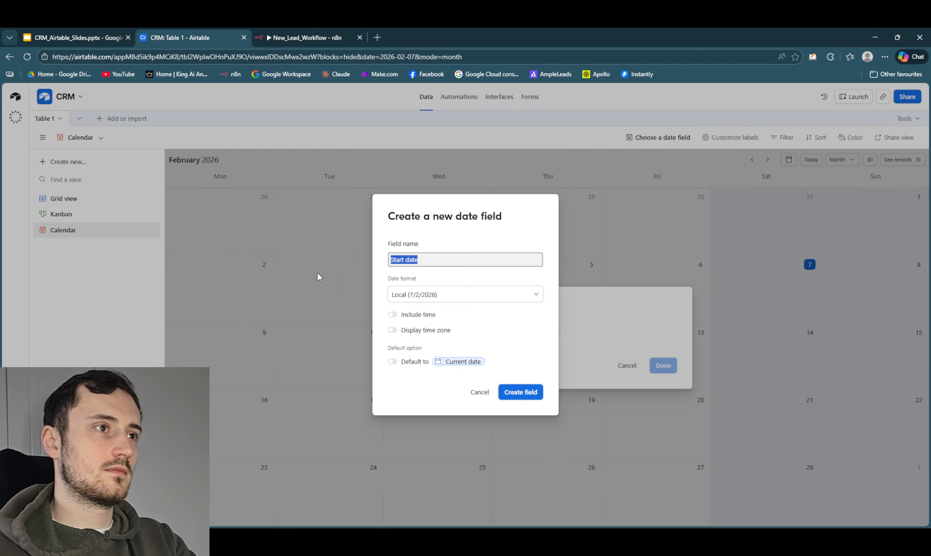
left_click(392, 362)
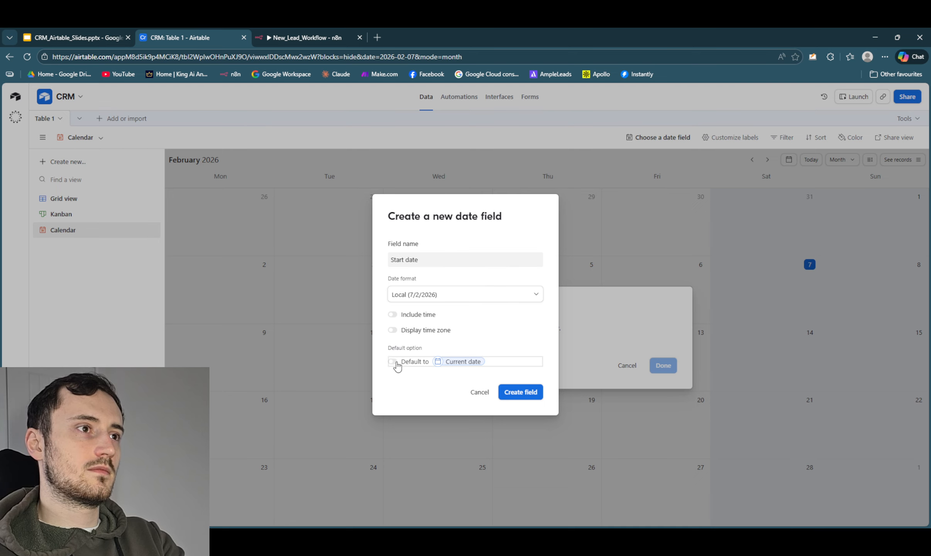
left_click(433, 261)
key("BackSpace")
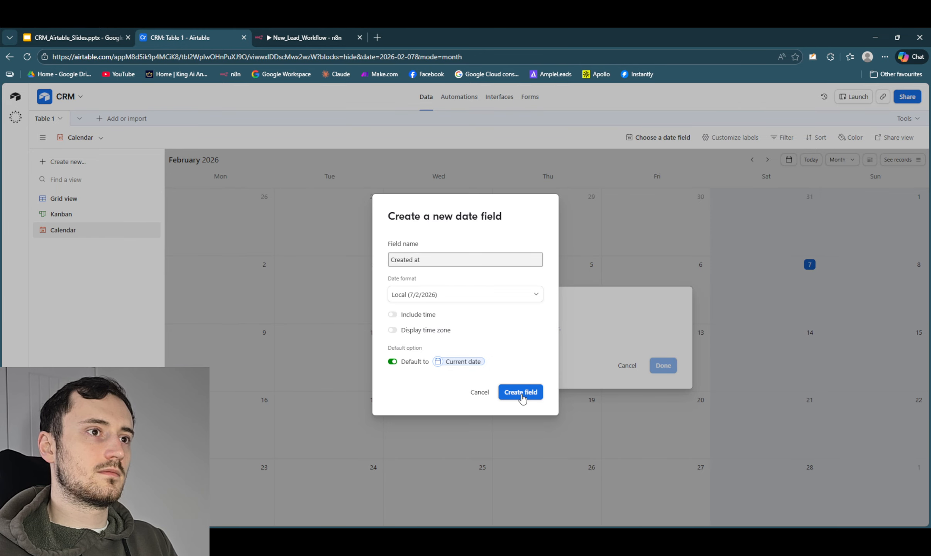
left_click(522, 392)
left_click(673, 394)
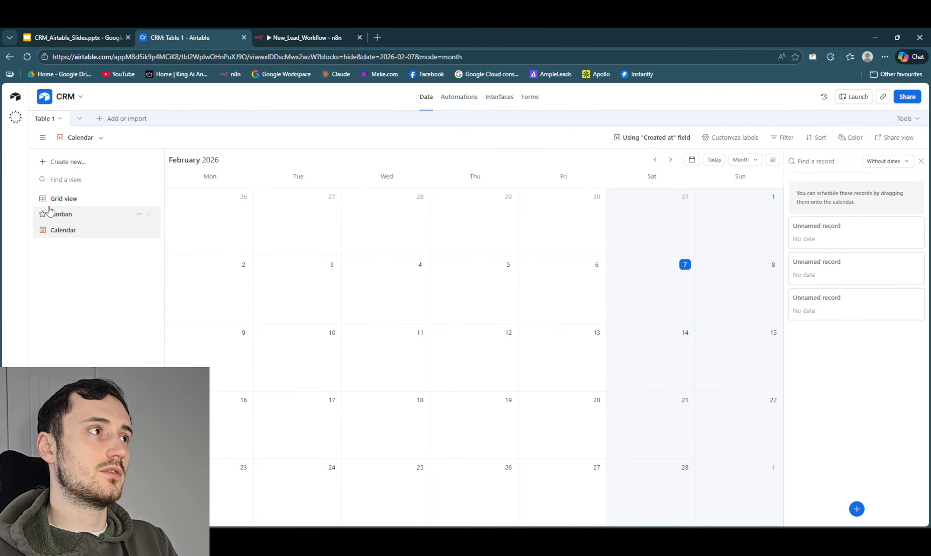
- Compare how the table appears in the Grid, Kanban and Calendar views, returning to the grid view
left_click(59, 162)
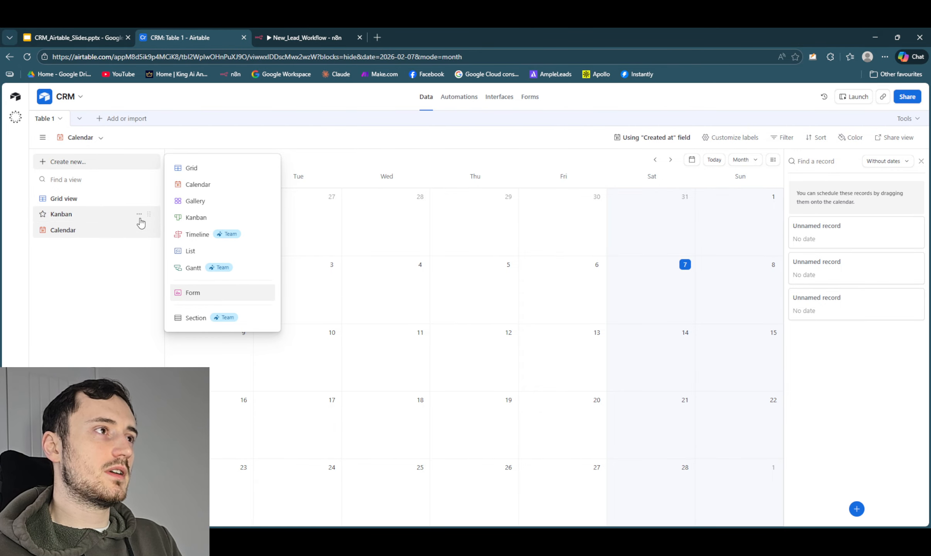
left_click(122, 285)
left_click(101, 201)
left_click(99, 217)
left_click(96, 232)
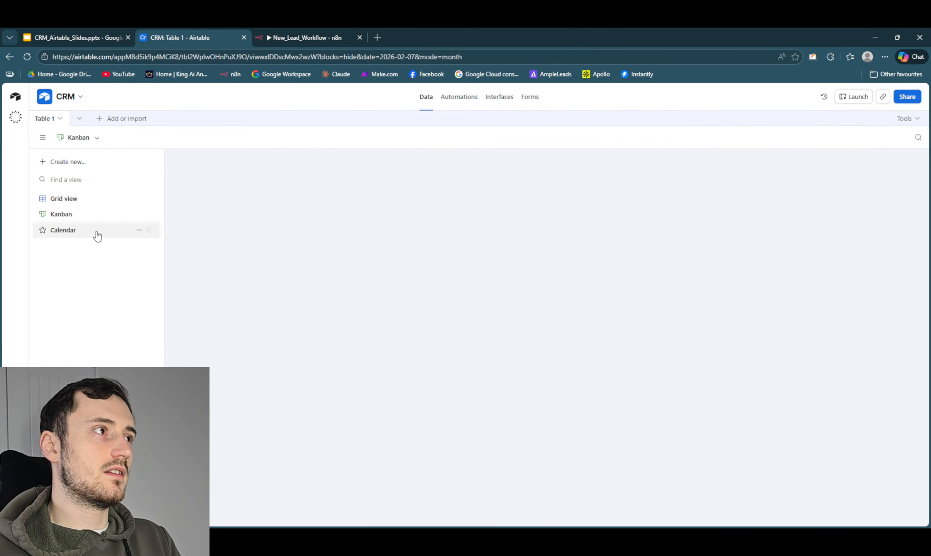
left_click(94, 201)
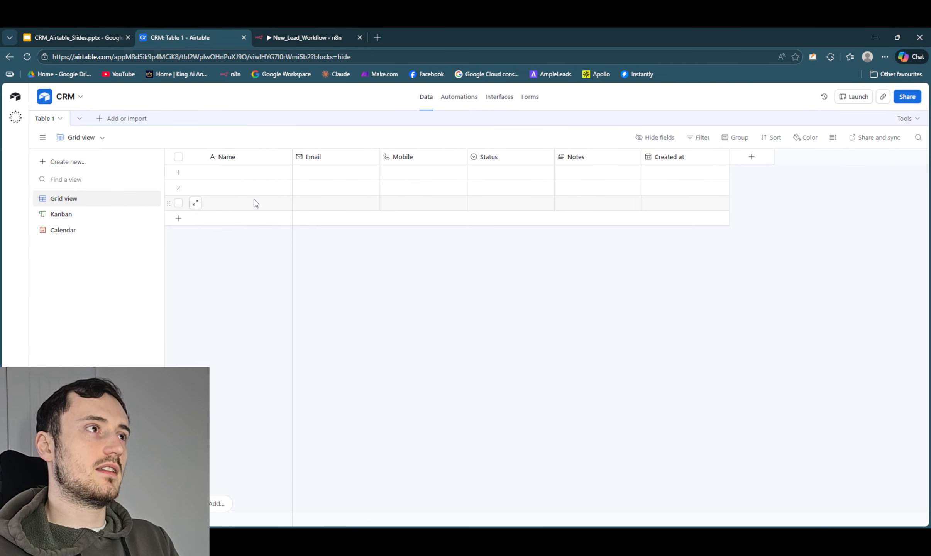
left_click(79, 213)
left_click(91, 205)
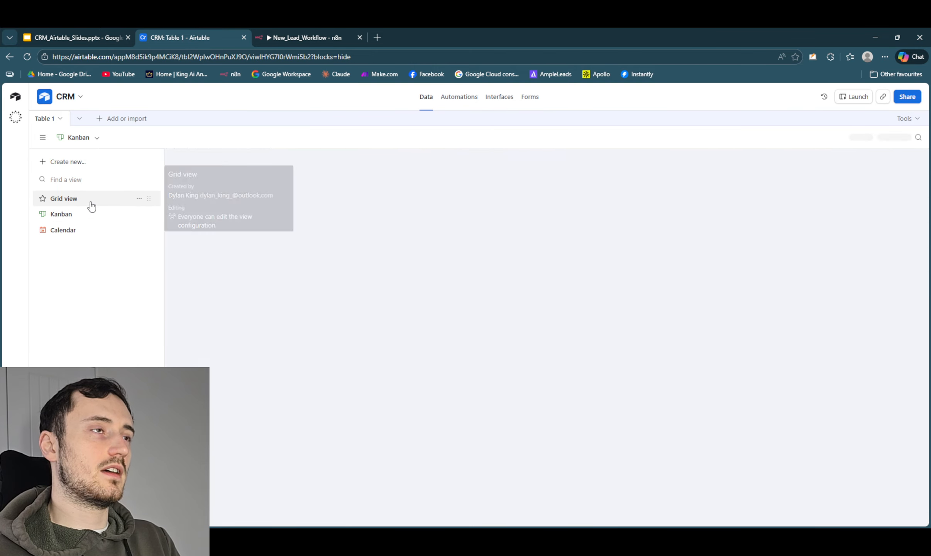
left_click(93, 214)
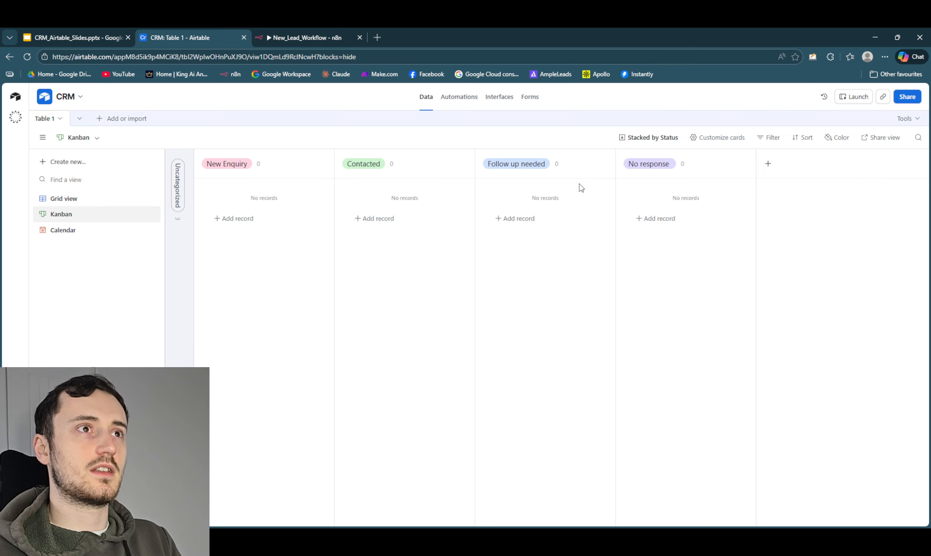
left_click(96, 230)
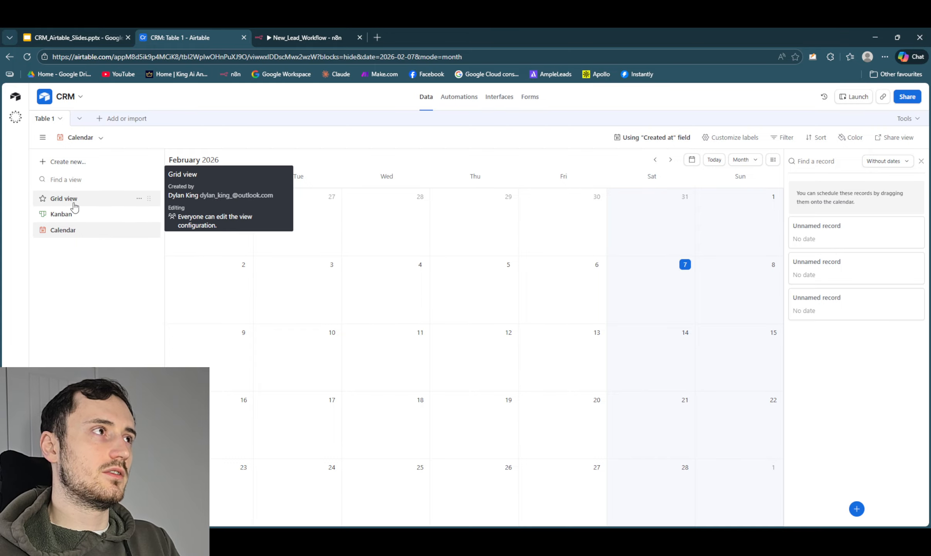
left_click(72, 205)
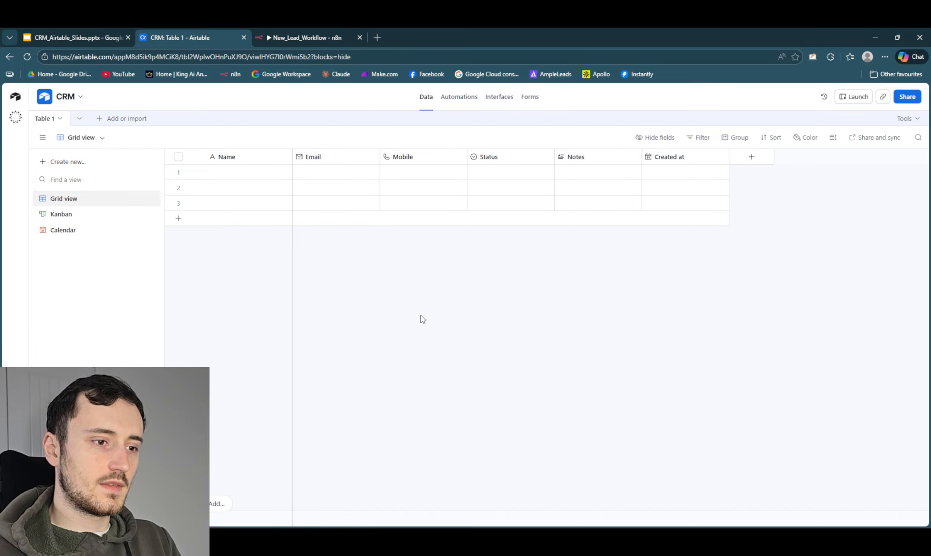
left_click(108, 120)
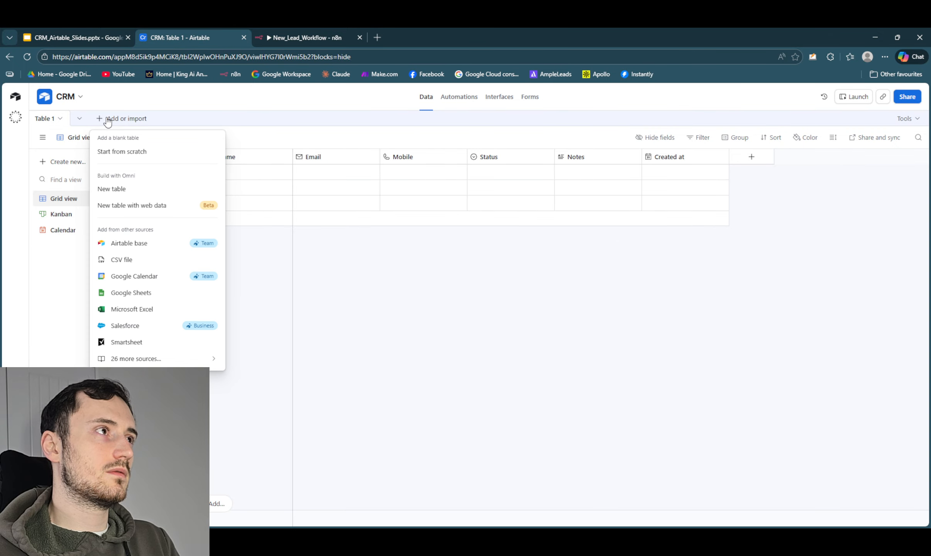
left_click(113, 190)
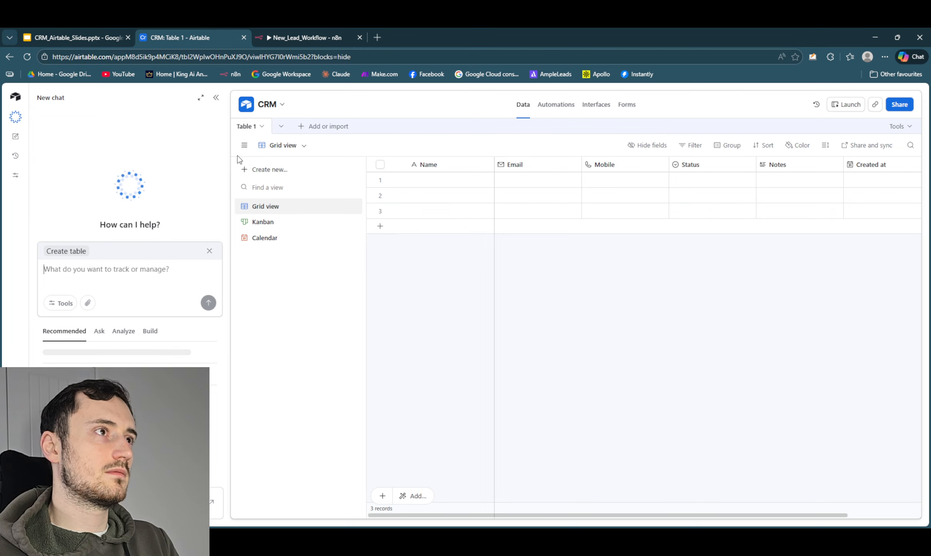
left_click(213, 99)
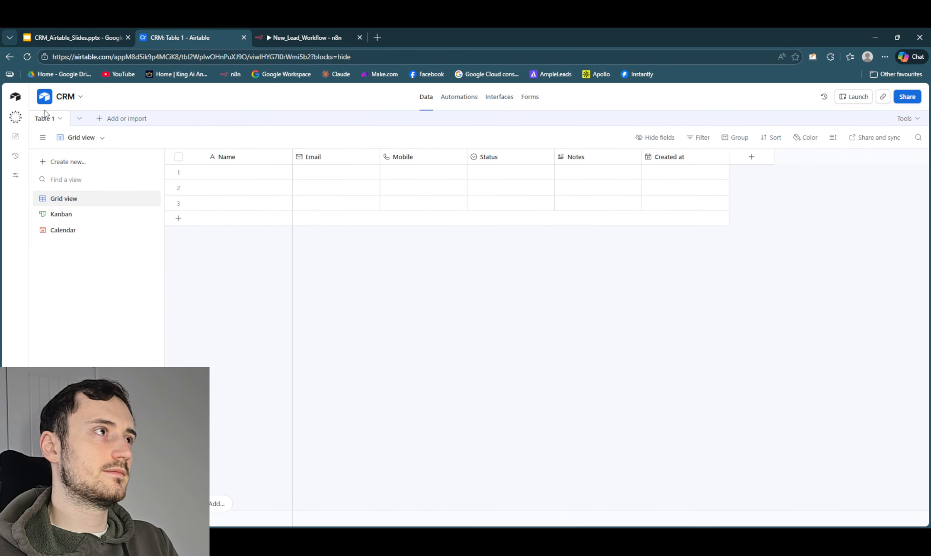
- Duplicate Table 1 together with its records
left_click(41, 122)
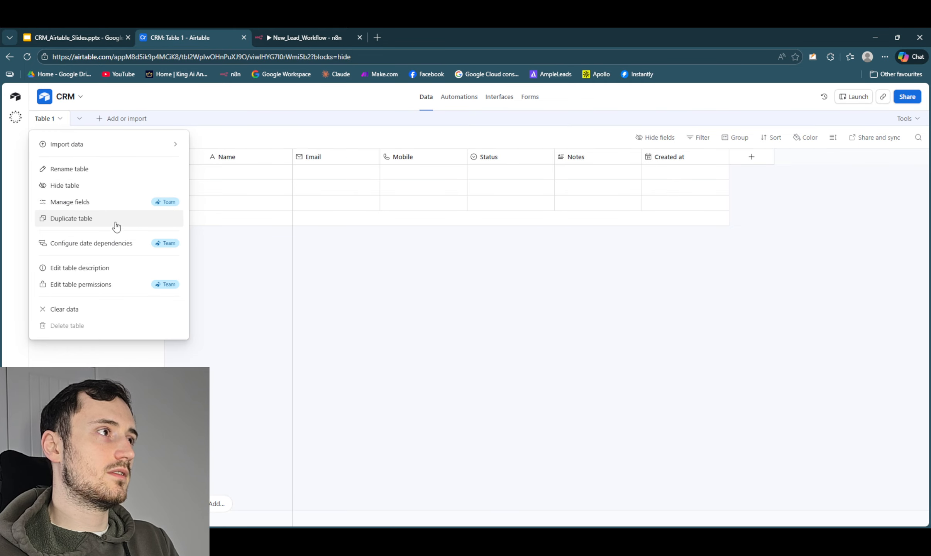
left_click(101, 220)
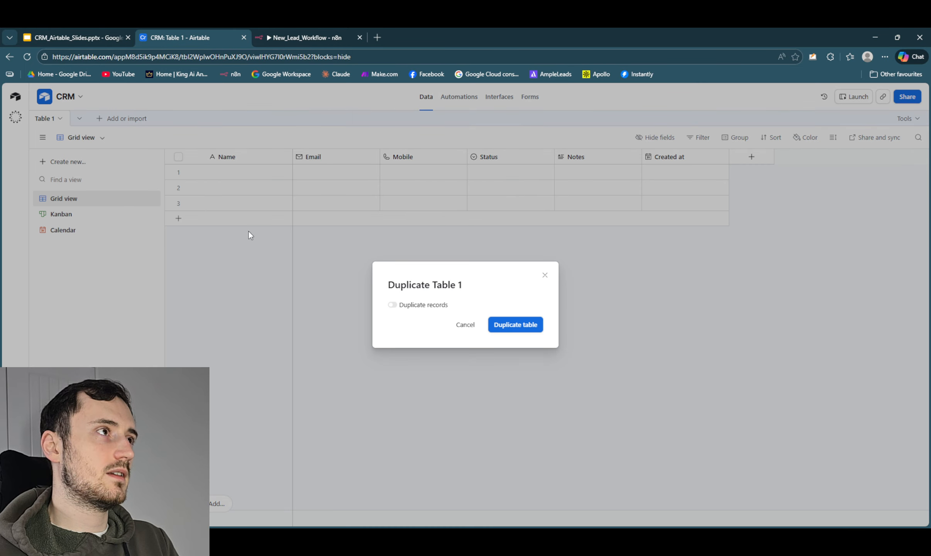
left_click(392, 304)
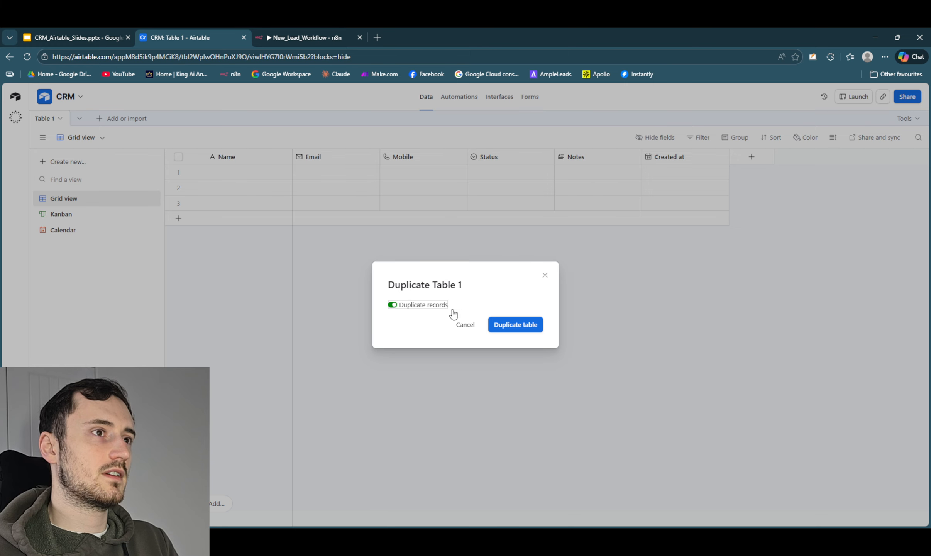
left_click(513, 327)
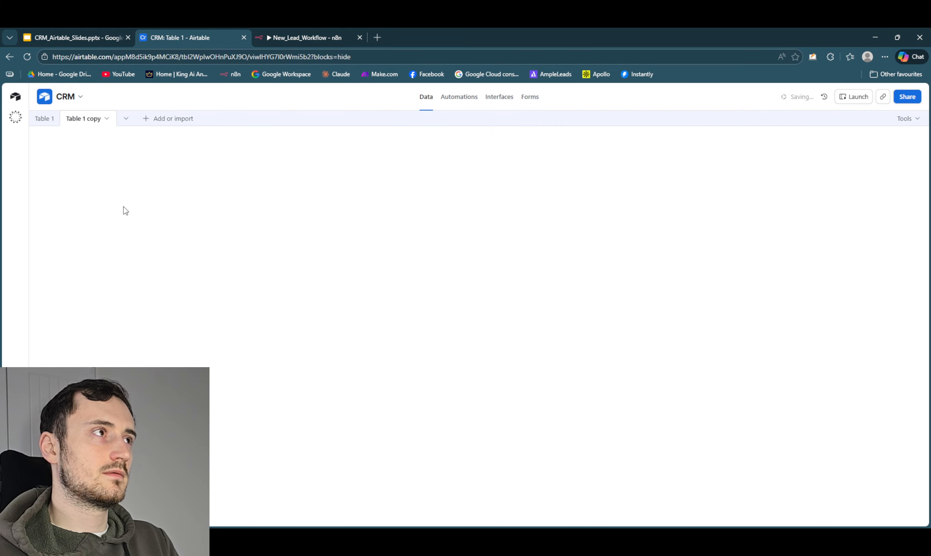
left_click(86, 119)
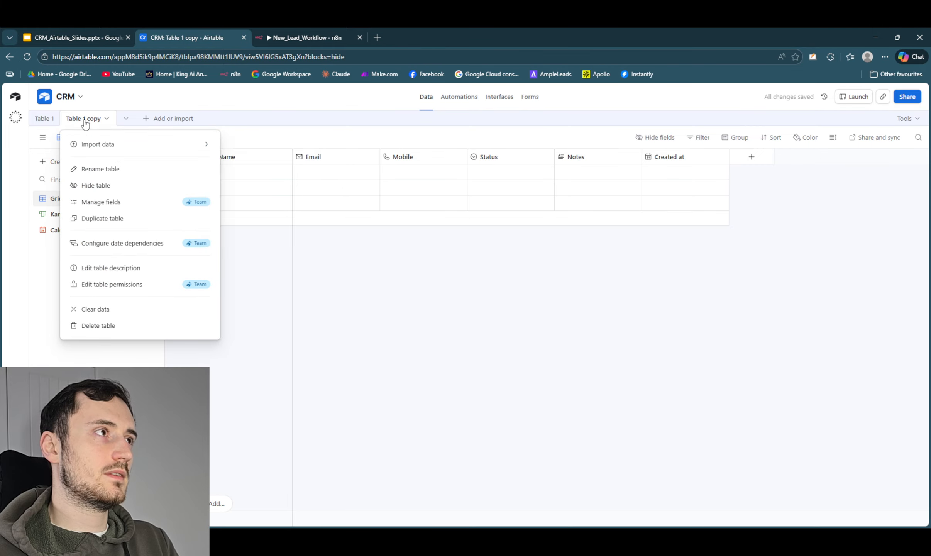
left_click(135, 171)
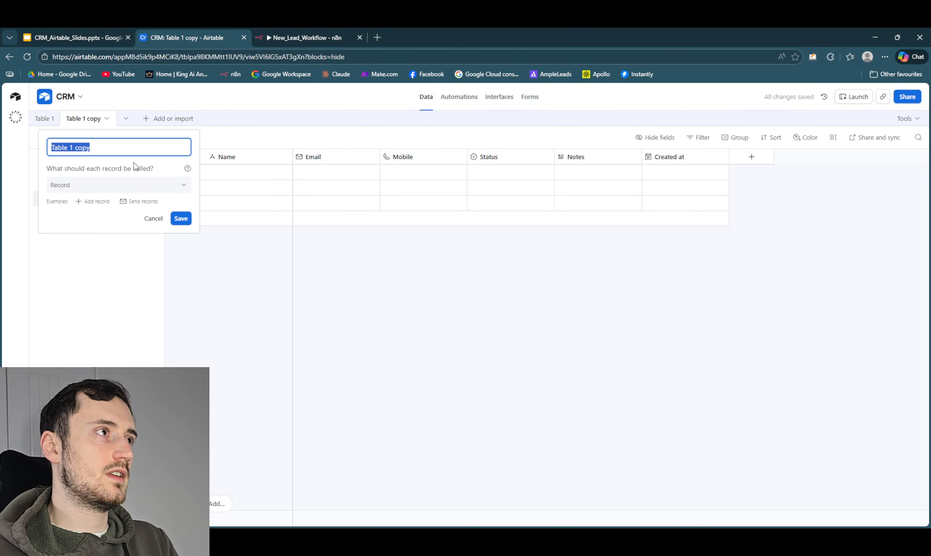
left_click(274, 316)
- Rename the original Table 1 as New Leads
left_click(45, 119)
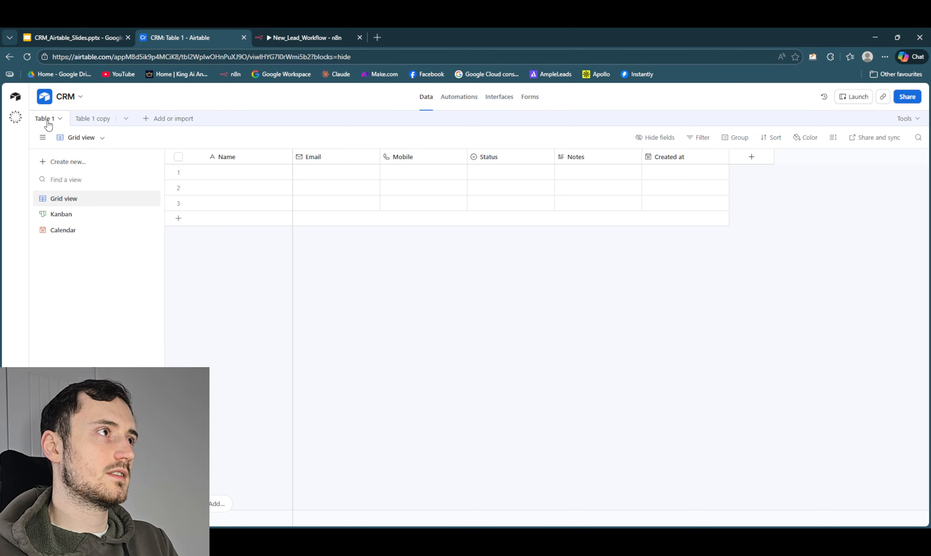
left_click(48, 123)
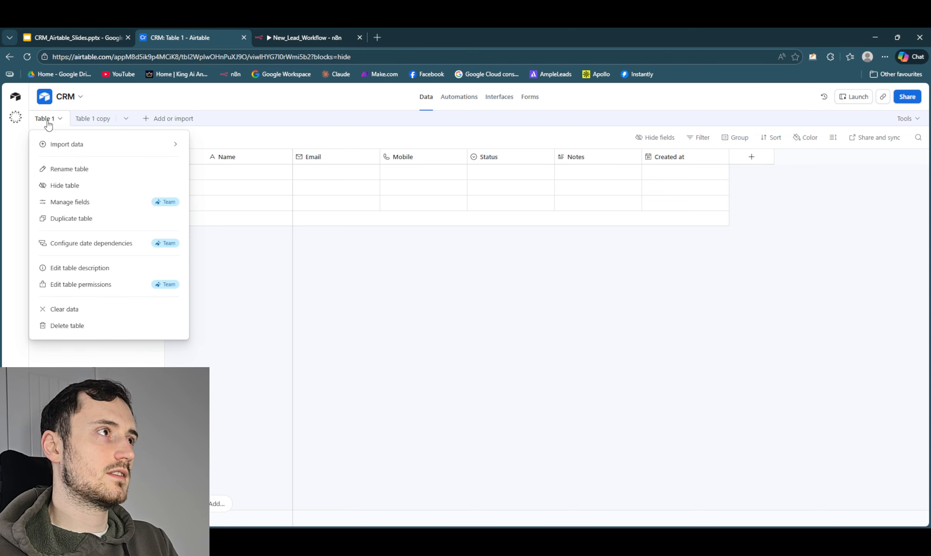
left_click(106, 169)
type("New LEa")
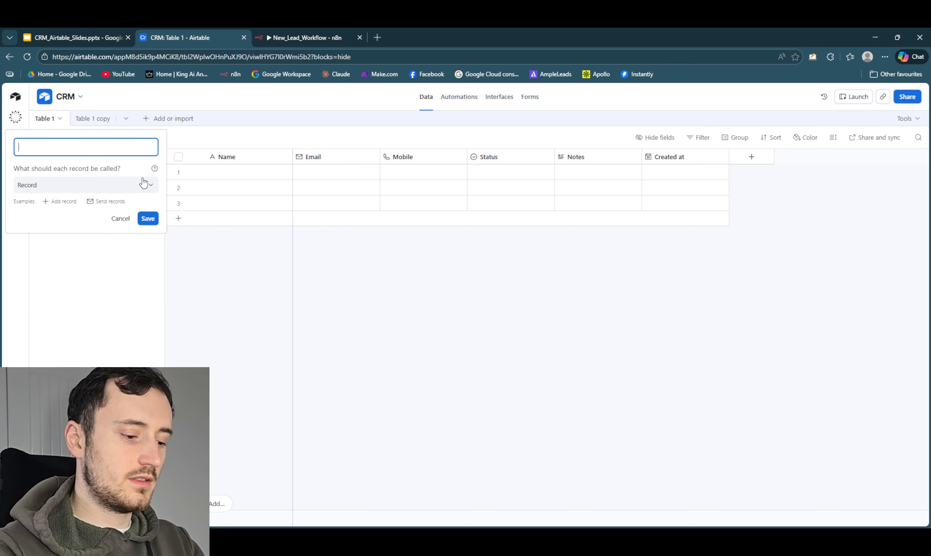
type("ds")
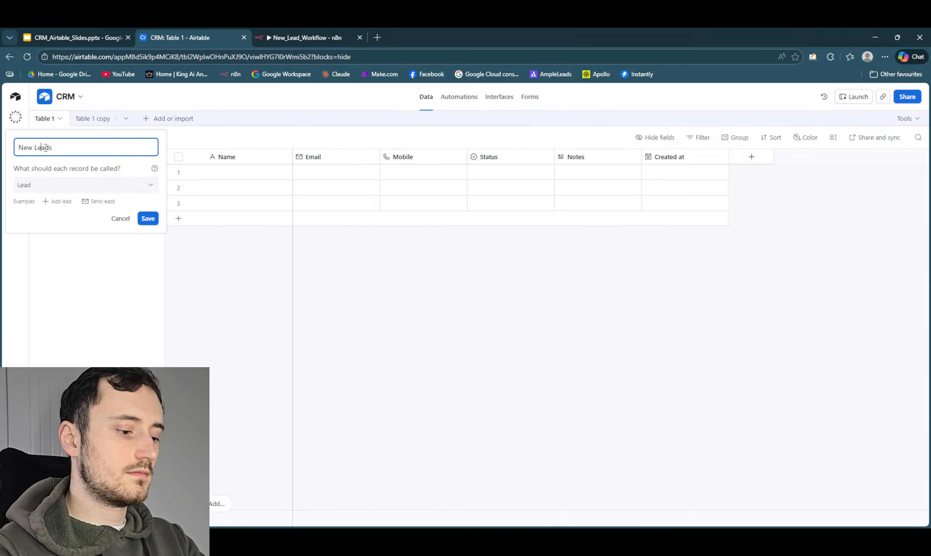
left_click(148, 218)
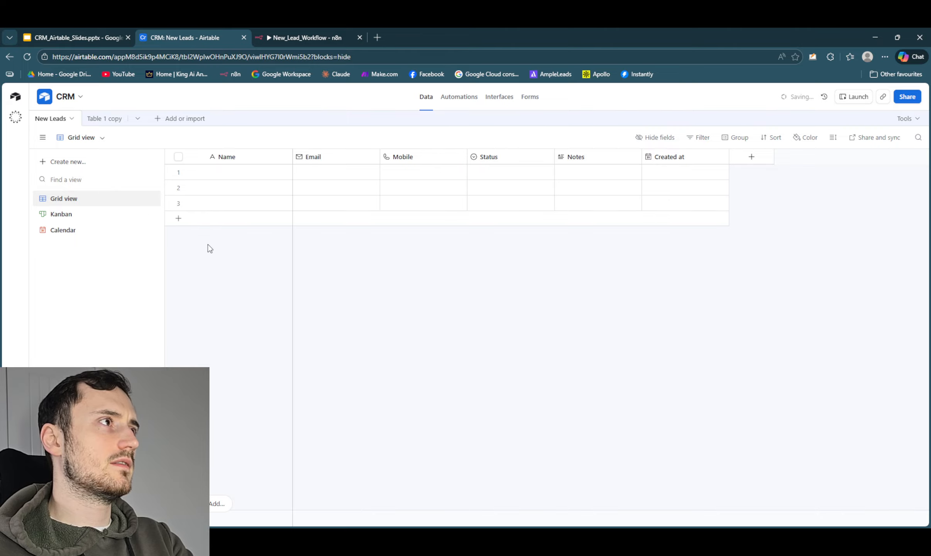
- Rename the duplicated table, Table 1 copy, as Qualified
right_click(105, 123)
left_click(125, 168)
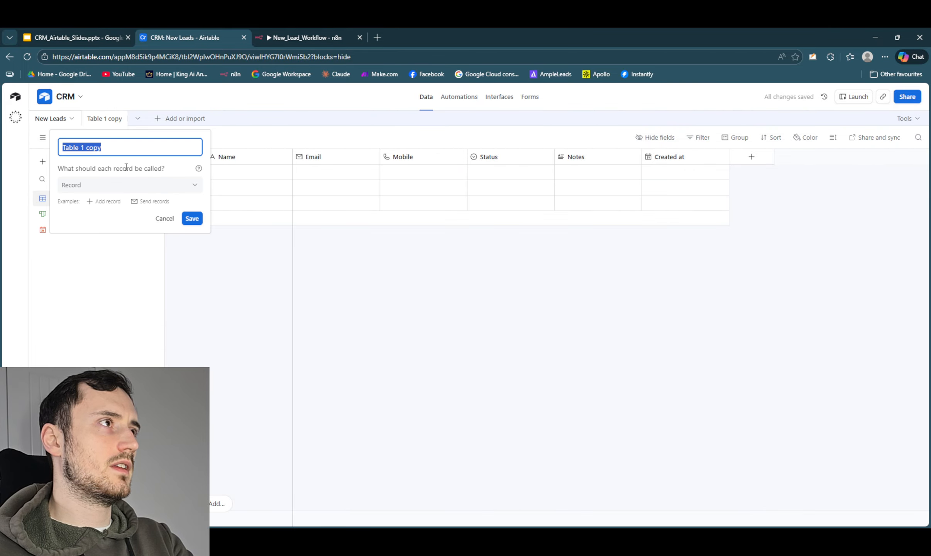
key("BackSpace")
type("Qualified")
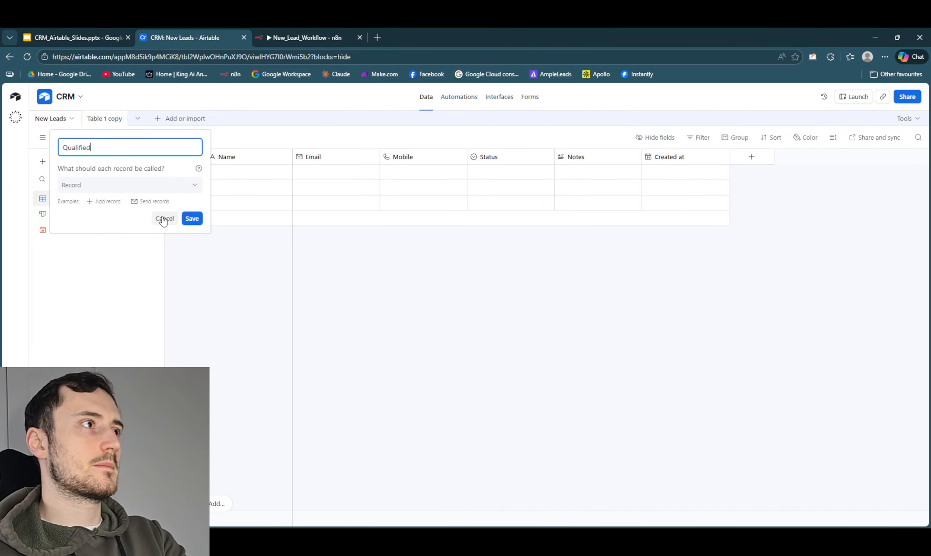
left_click(190, 218)
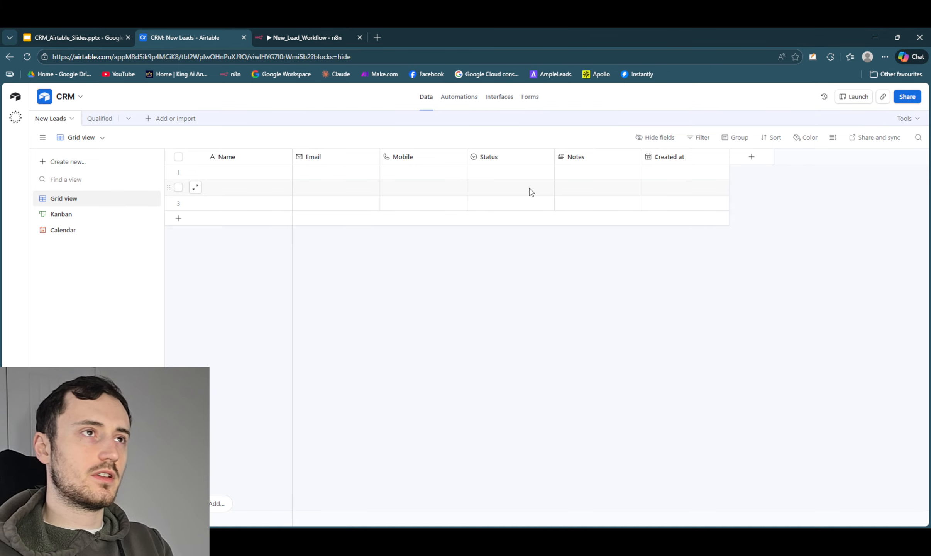
- Rename the New Enquiry option of the Status field in New Leads as Proposal Sent
left_click(500, 176)
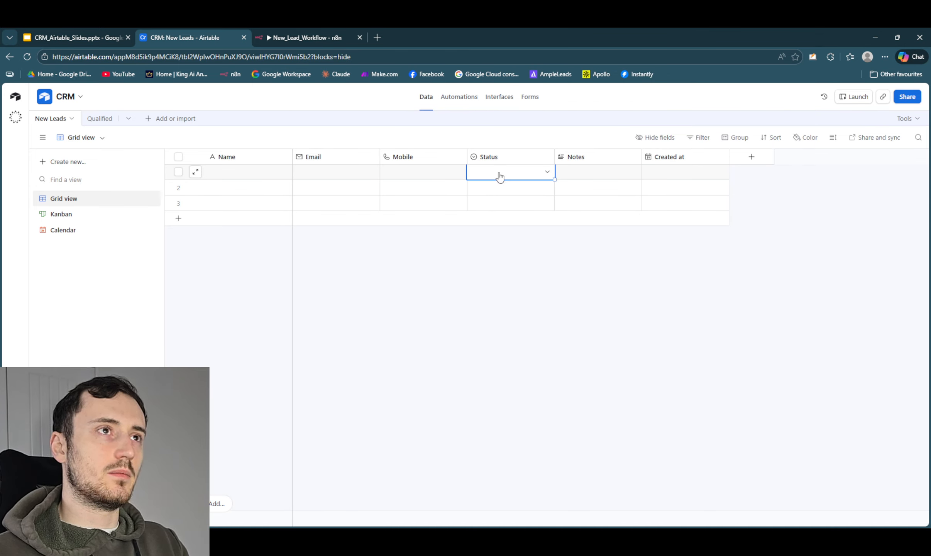
left_click(505, 159)
right_click(507, 161)
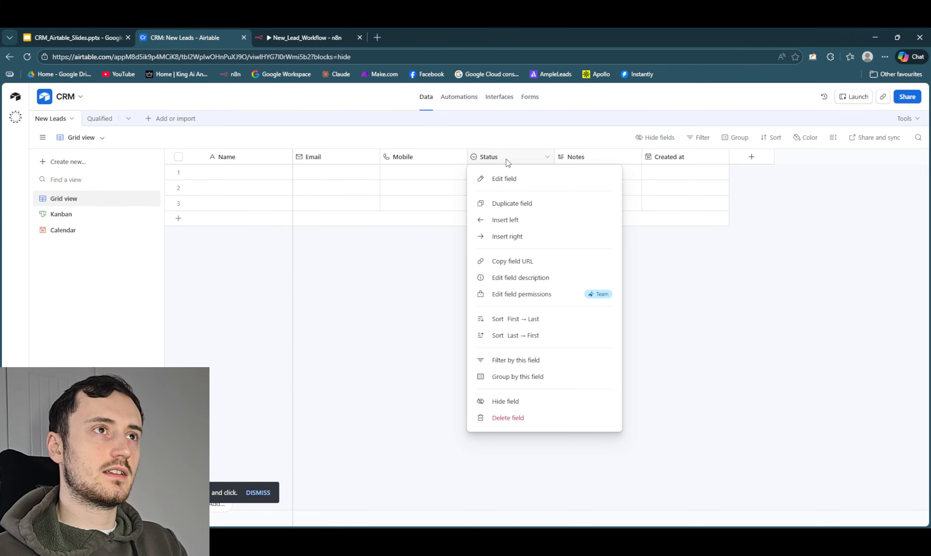
left_click(519, 179)
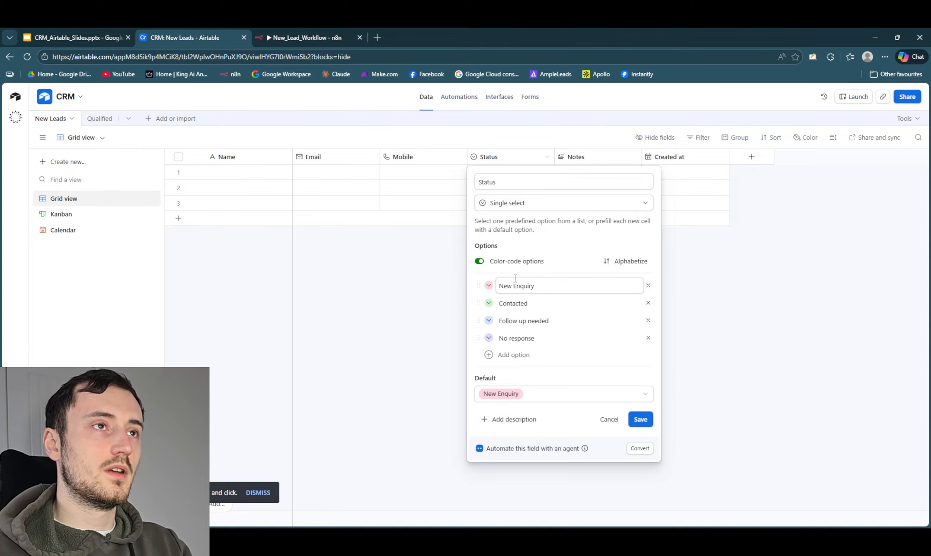
left_click_drag(548, 281, 453, 294)
key("BackSpace")
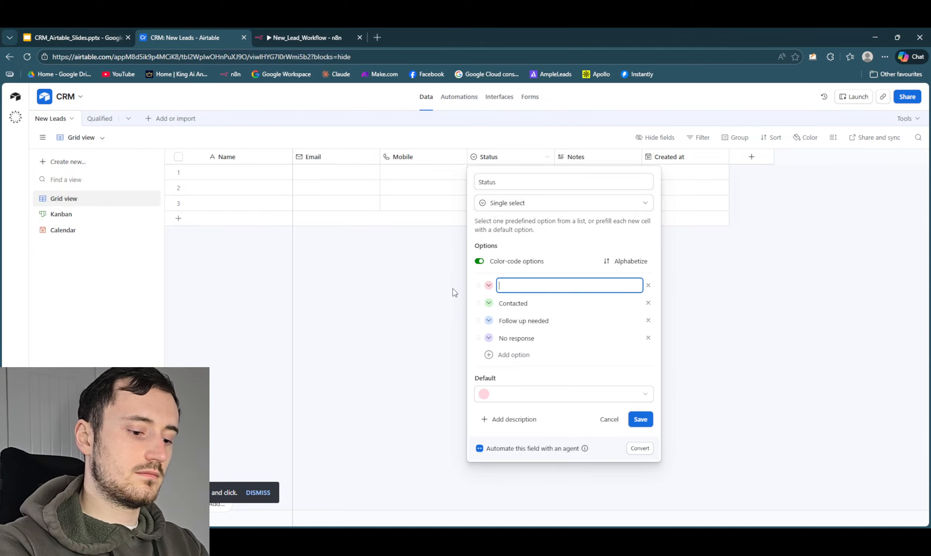
type("Proposal S")
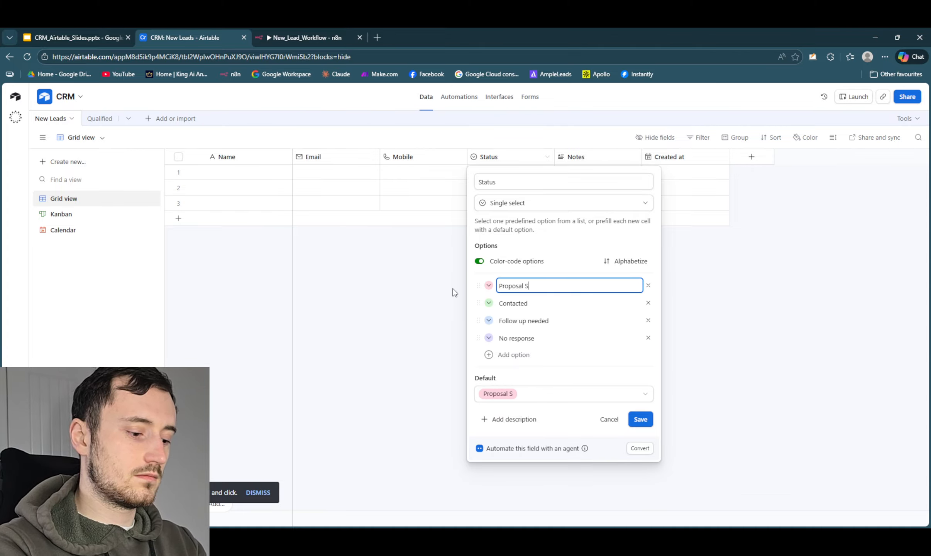
type("ent")
key("Tab")
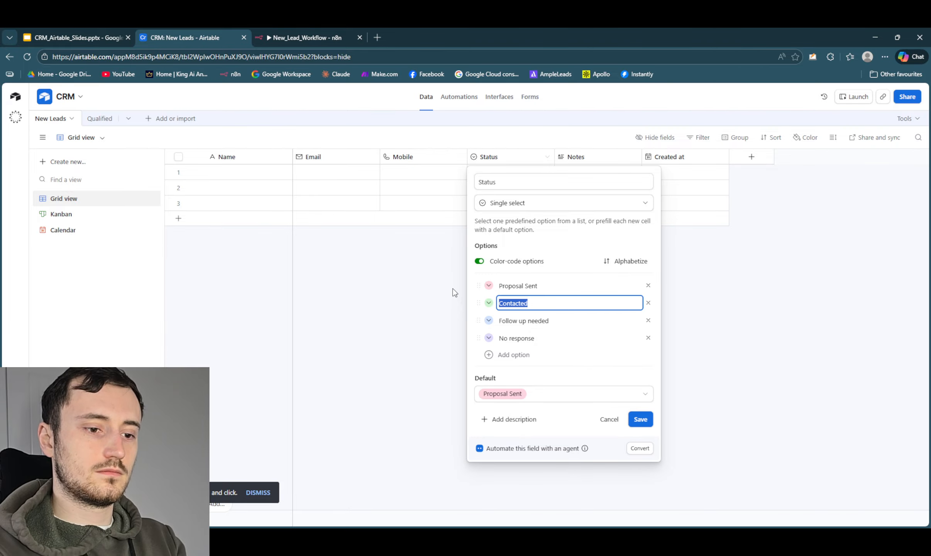
- Rename the Contacted option of the Status field as Invoice sent and the Follow up needed option as Payment made
key("BackSpace")
type("Inv")
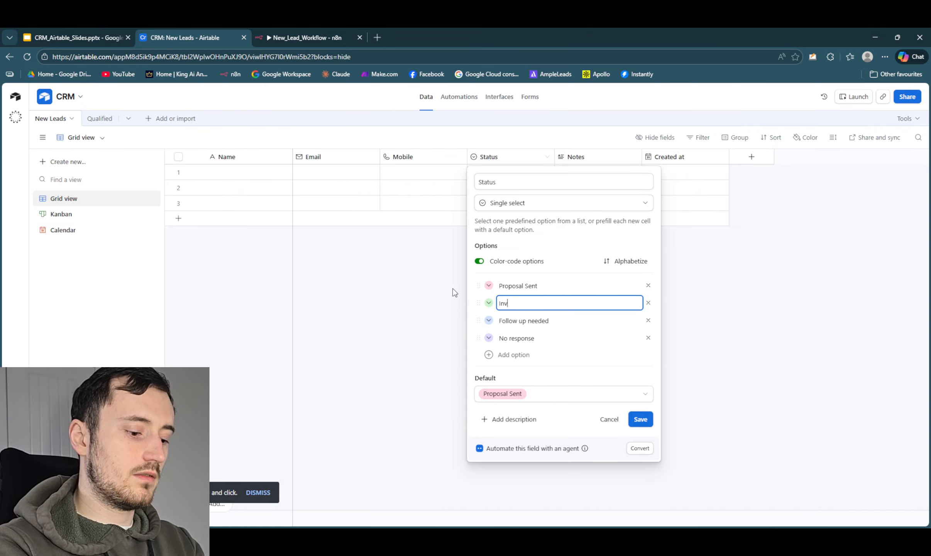
key("BackSpace")
key("BackSpace")
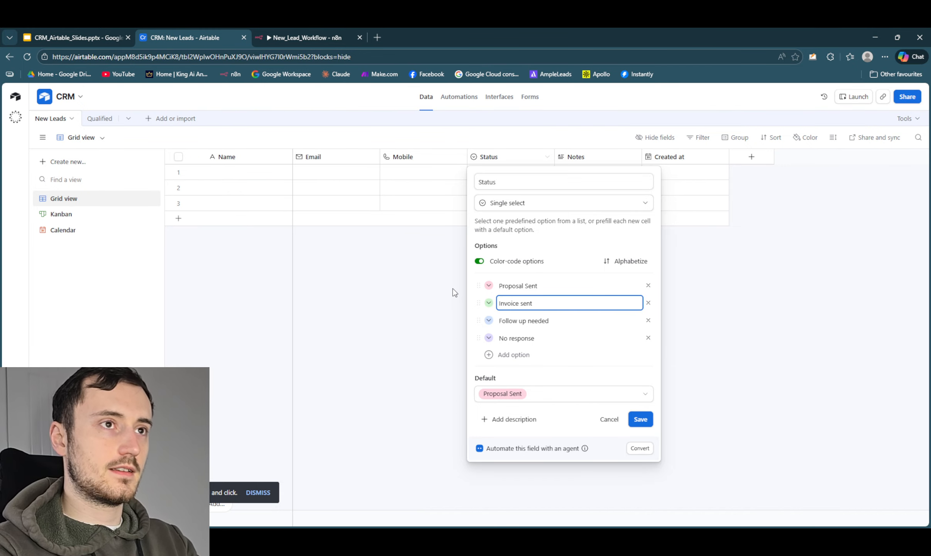
type("oice sent")
key("Tab")
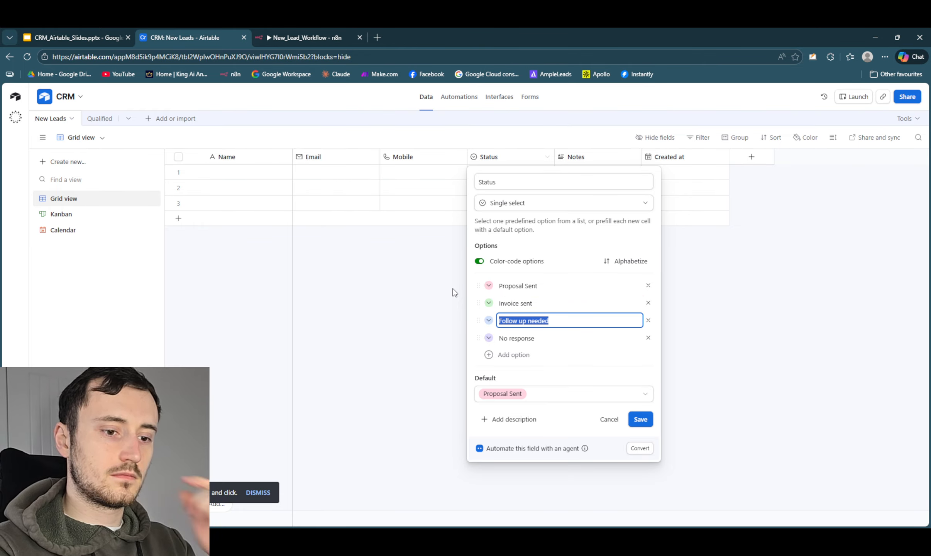
key("BackSpace")
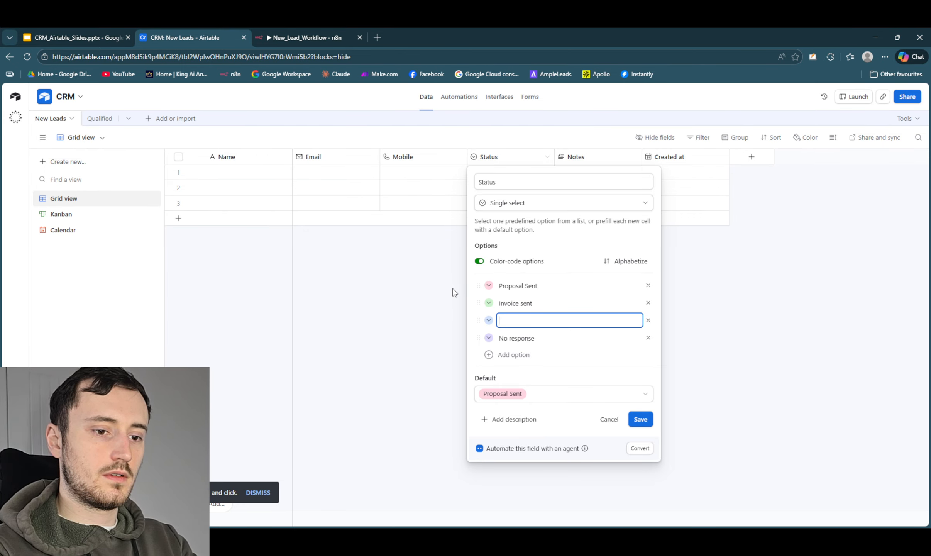
type("Payment ")
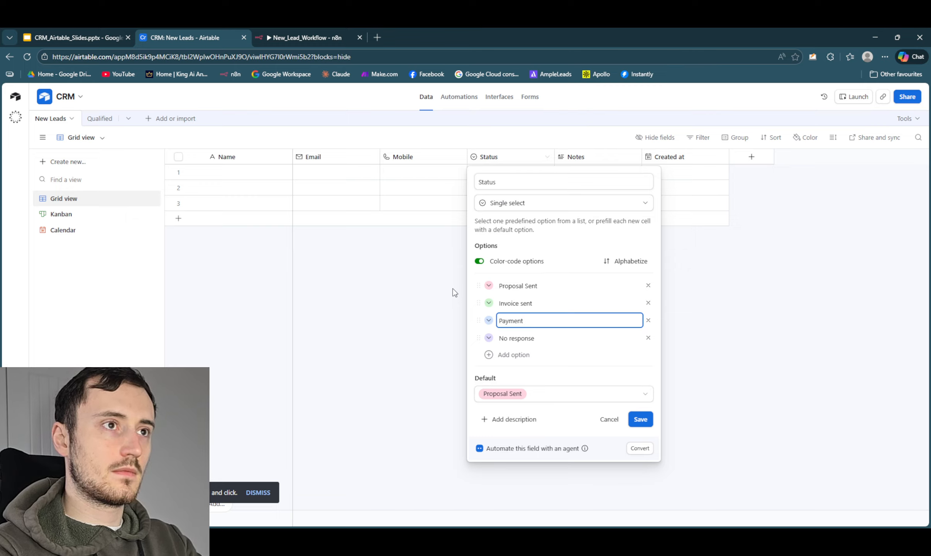
type("made")
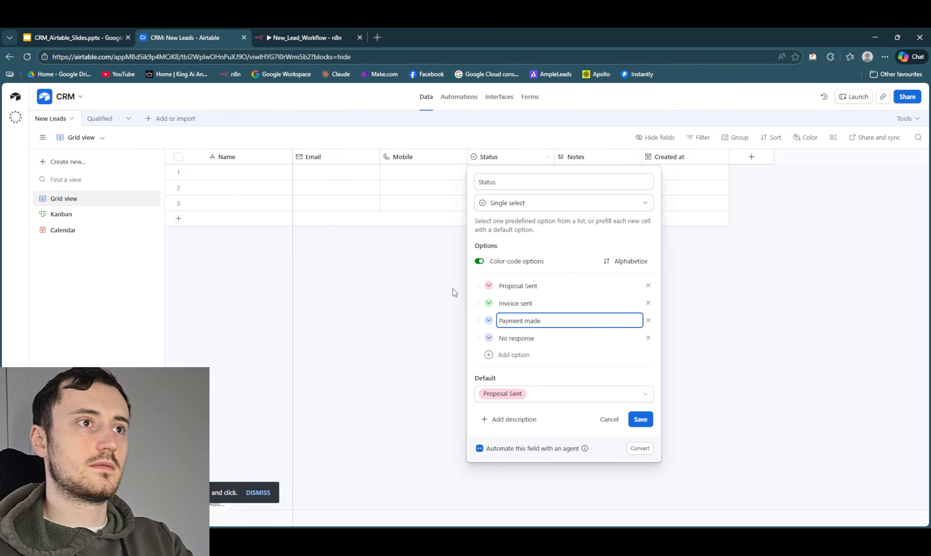
- Remove the No response option from the Status field and save the changed field configuration
left_click(647, 338)
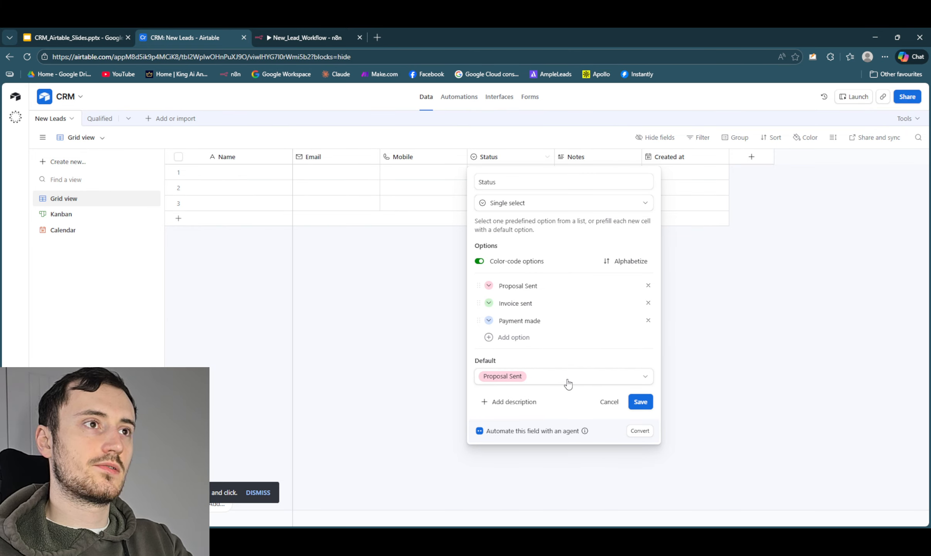
left_click(640, 401)
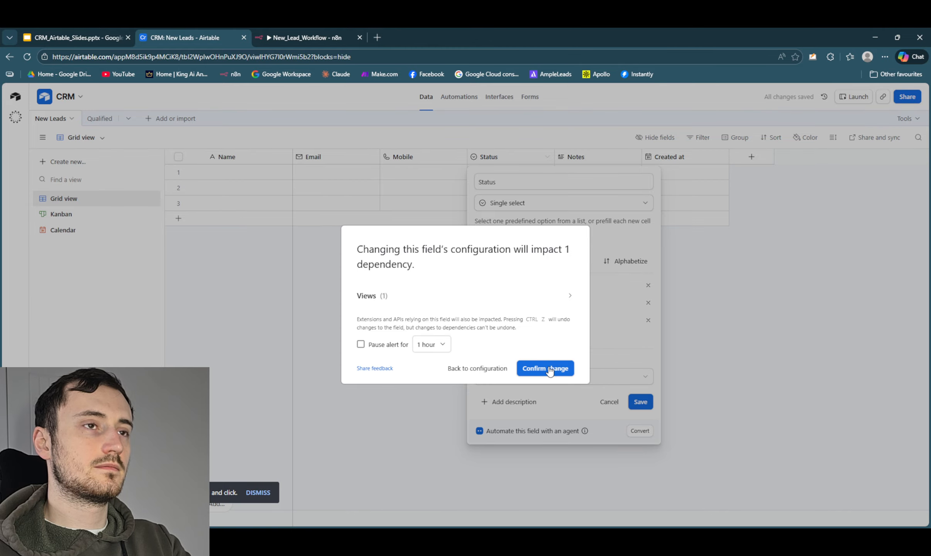
left_click(550, 371)
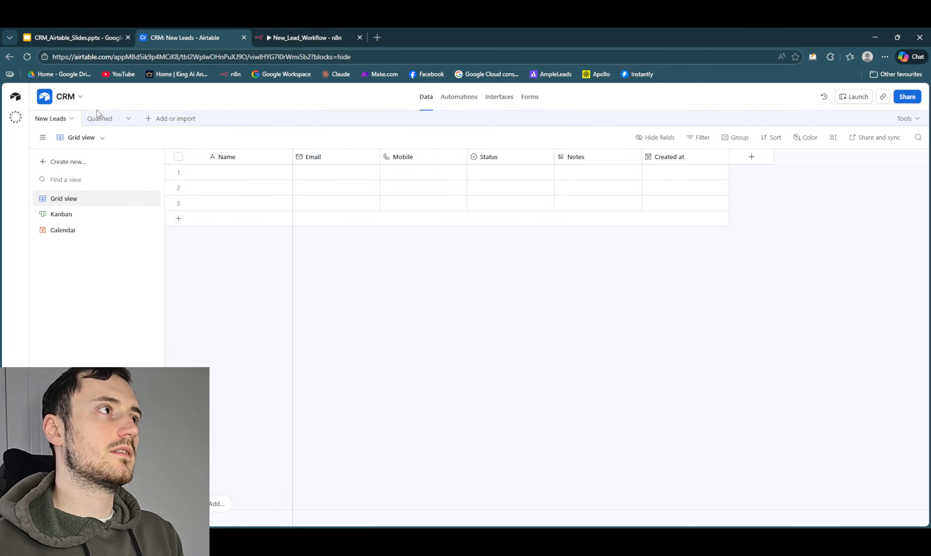
- Edit the Status field in the New Leads table and rename the Proposal Sent option back to New Enquiry
left_click(98, 120)
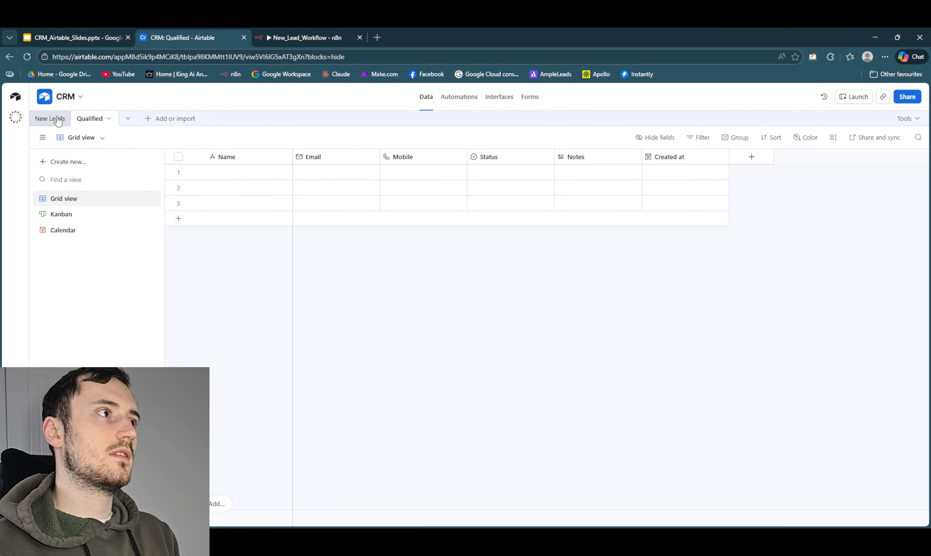
left_click(51, 118)
left_click(505, 159)
right_click(507, 159)
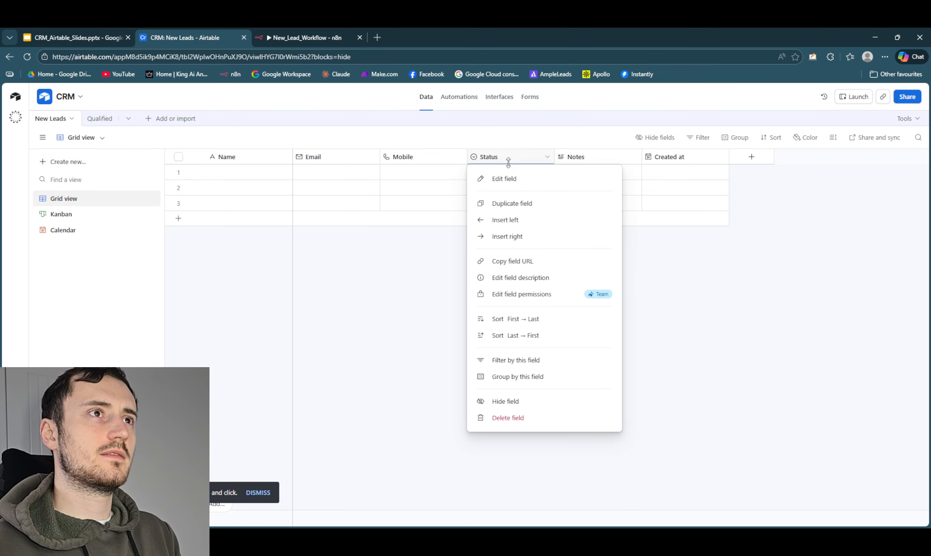
left_click(507, 156)
left_click(547, 157)
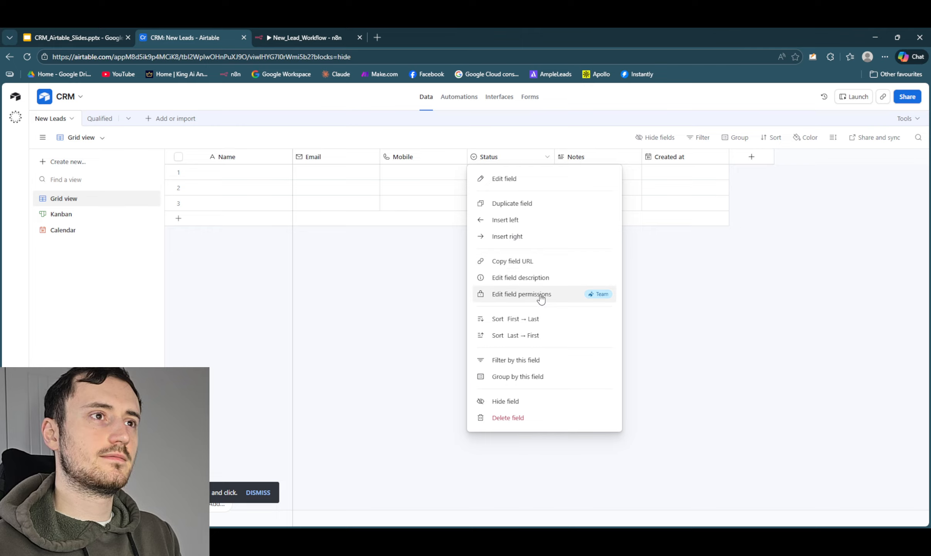
left_click(534, 180)
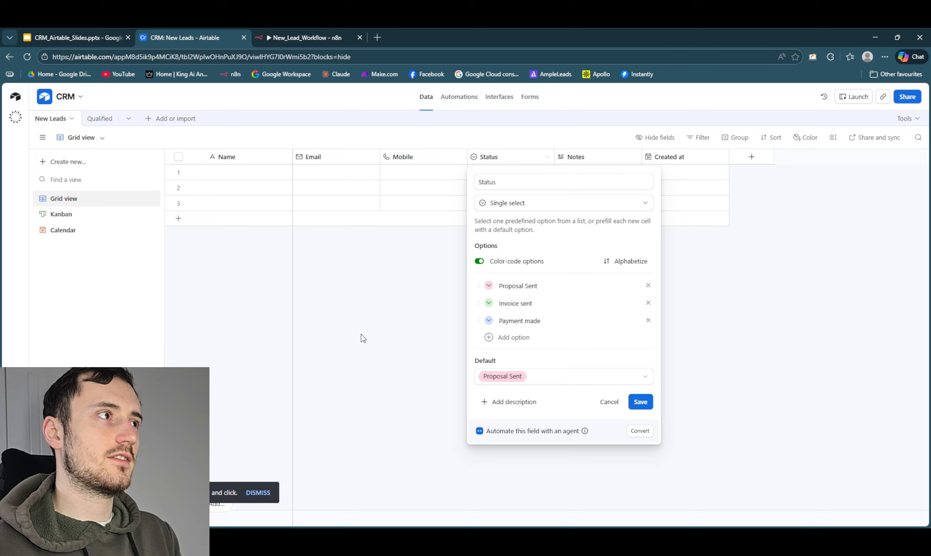
left_click_drag(556, 290, 469, 289)
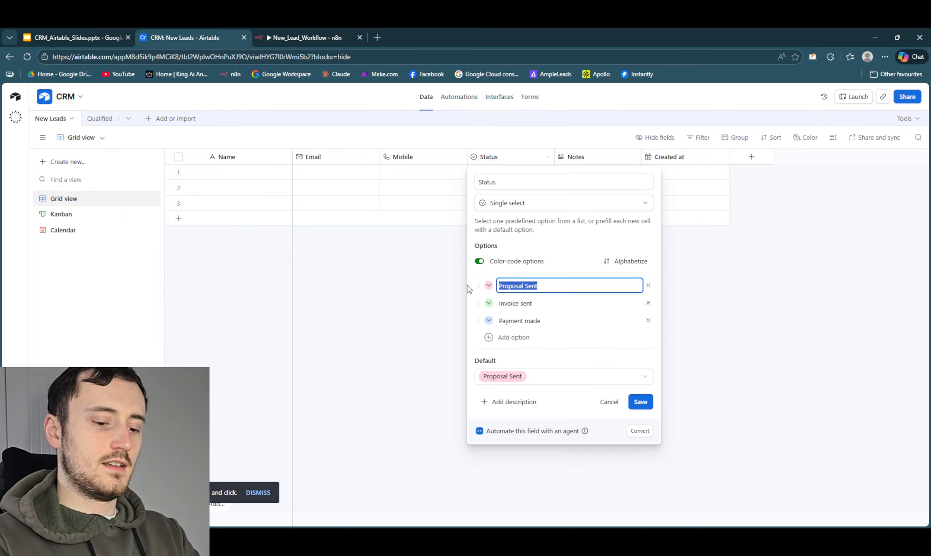
key("BackSpace")
type("New Enqui")
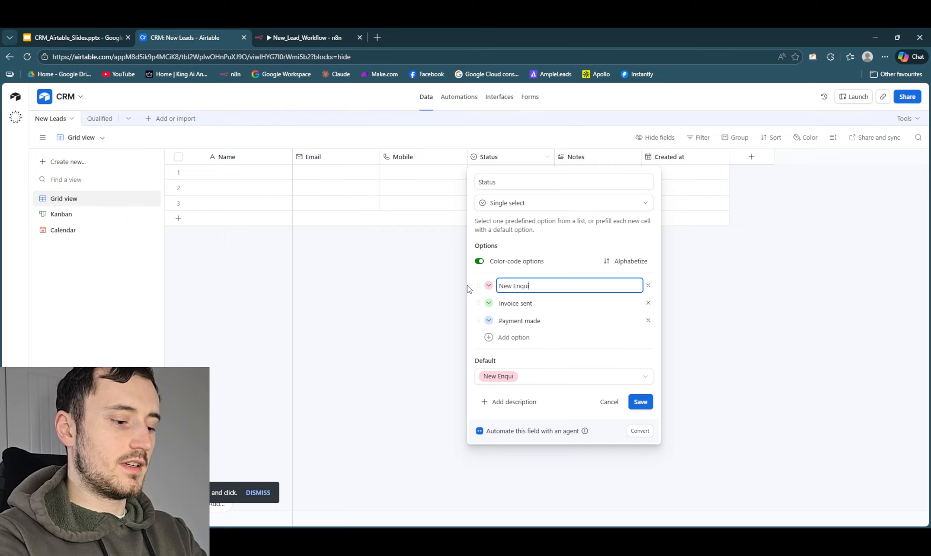
type("ry")
key("Tab")
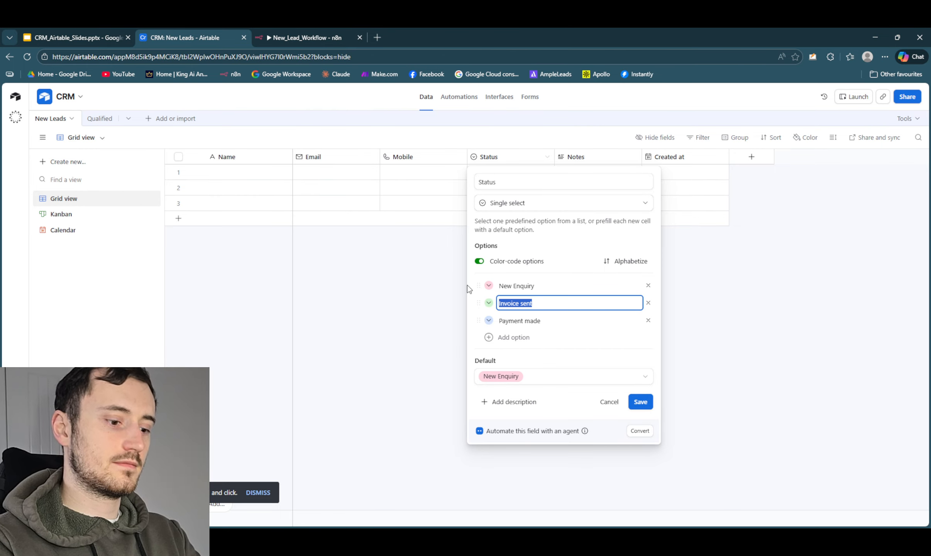
- Rename the Status option Invoice sent back to Contacted and Payment made back to Follow up needed
type("Contacted")
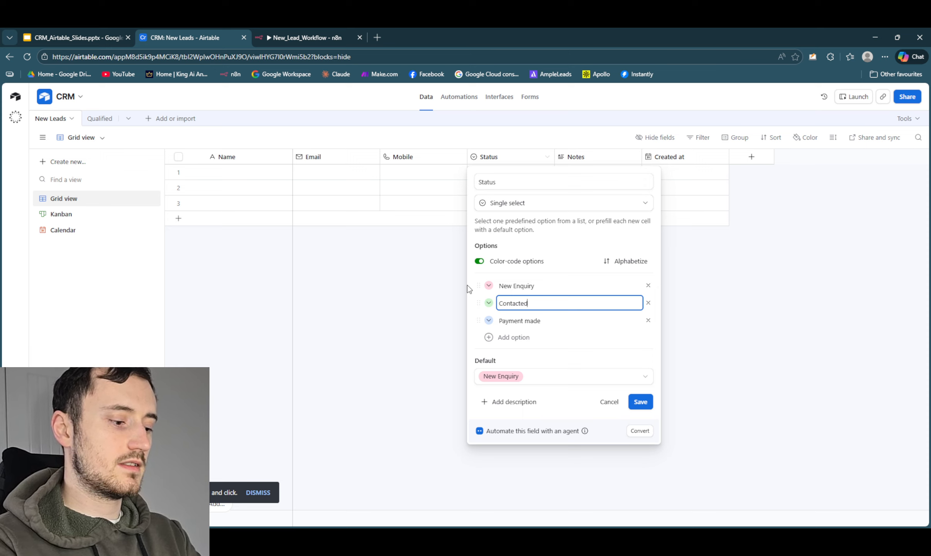
key("Tab")
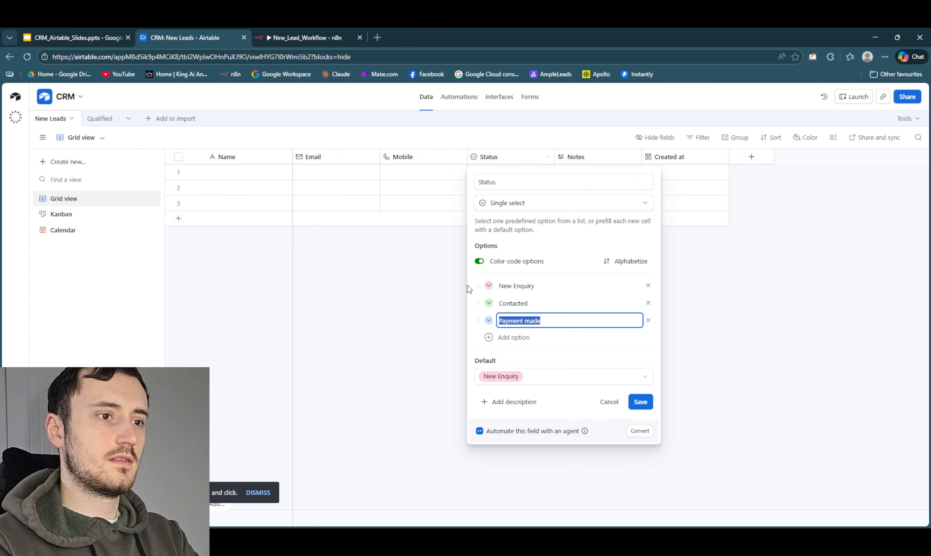
key("BackSpace")
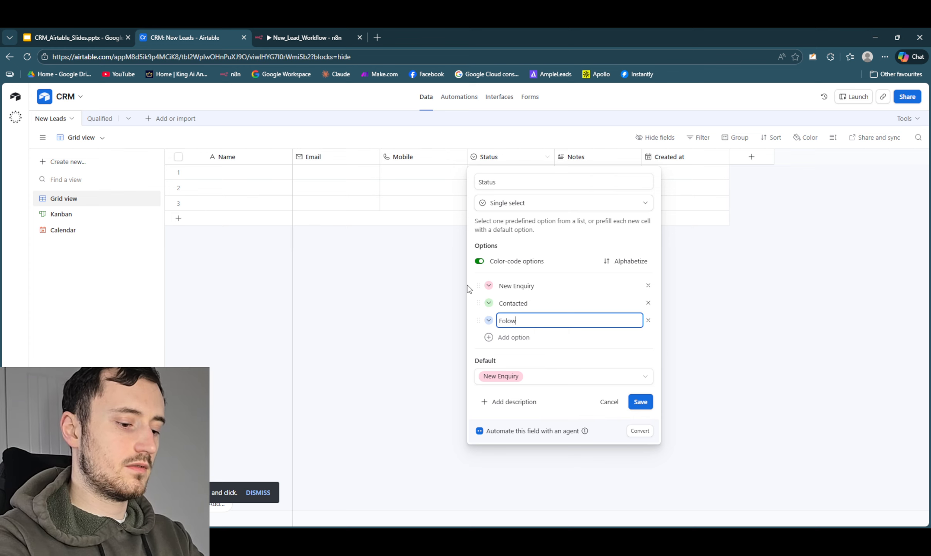
type("Folow up nbeeded")
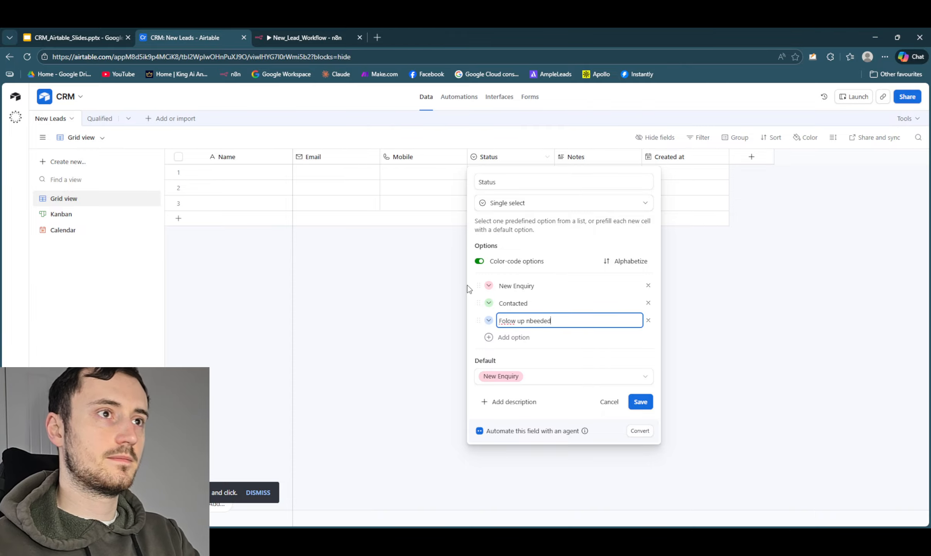
left_click(524, 326)
key("Delete")
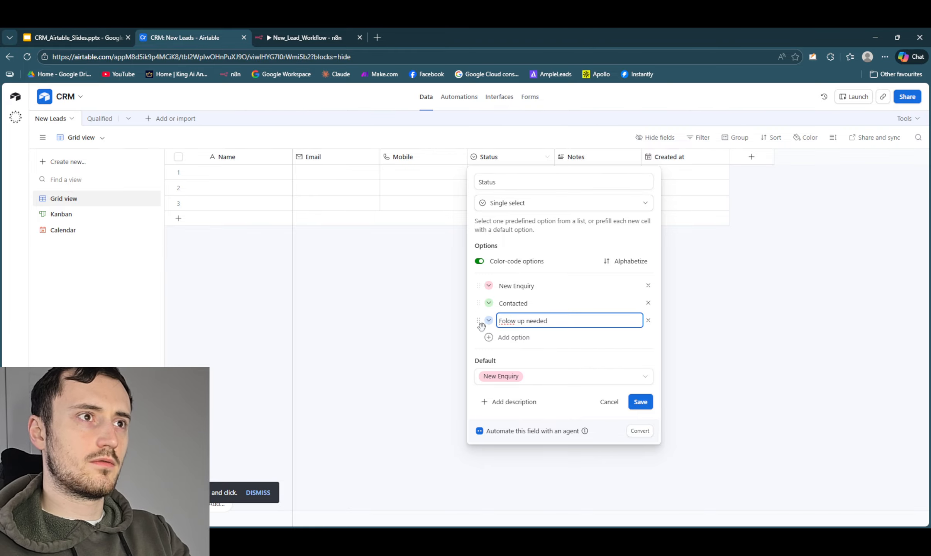
left_click(509, 337)
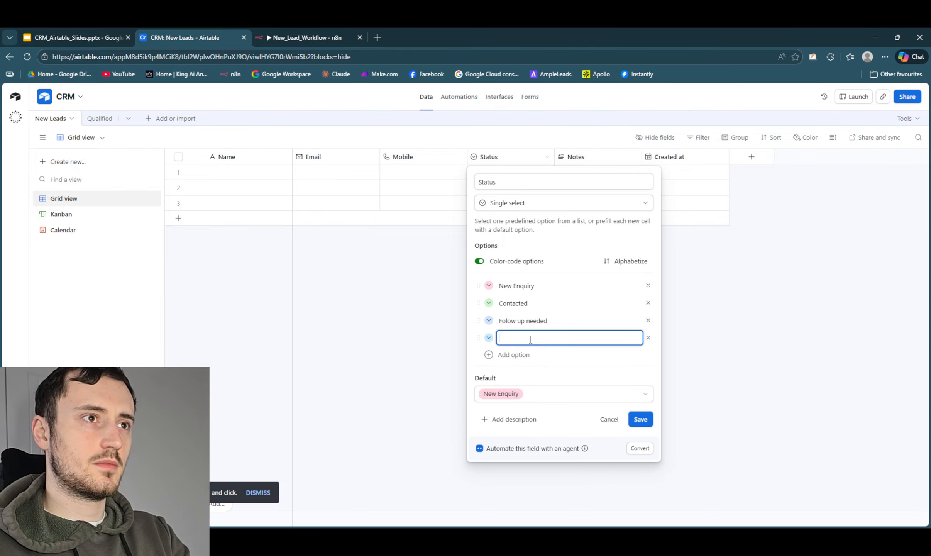
left_click(509, 321)
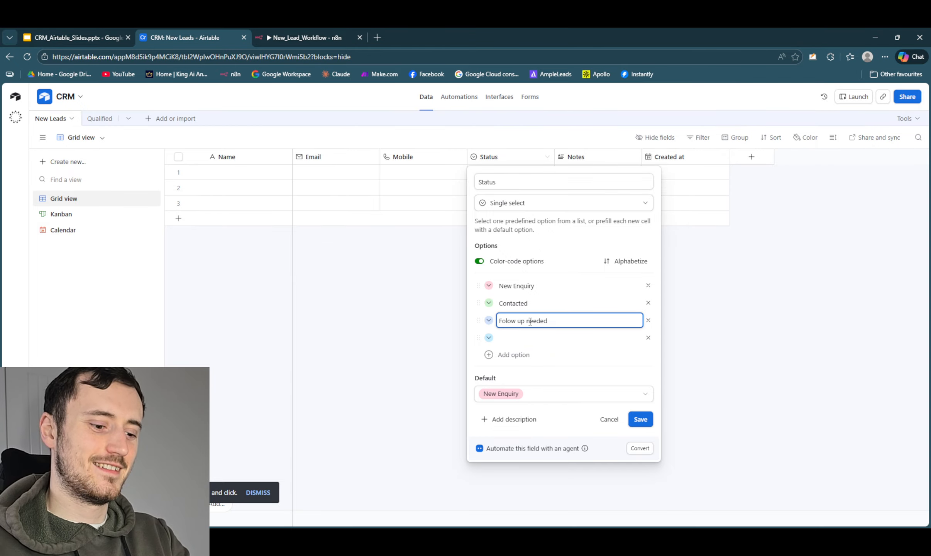
type("l")
- Enter No response as the fourth Status option and save the New Leads field configuration
left_click(540, 338)
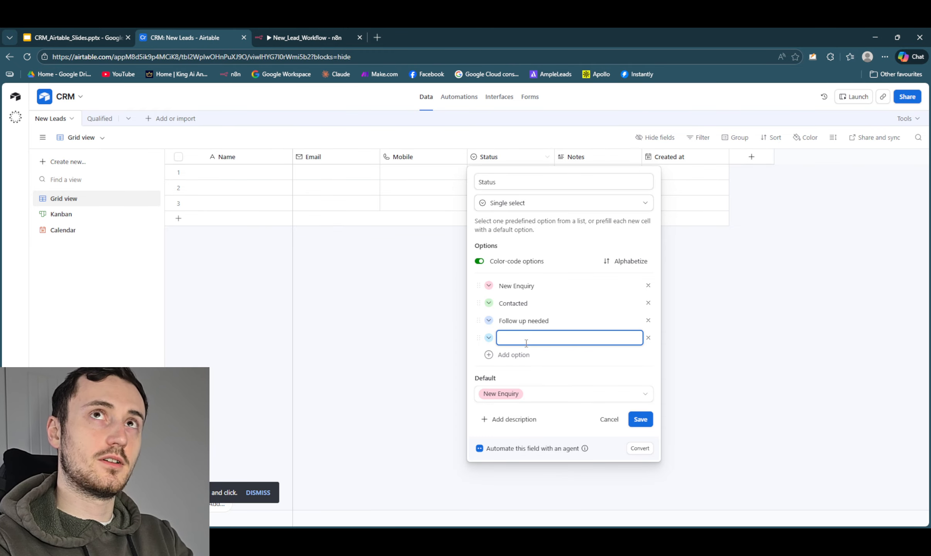
type("No rep")
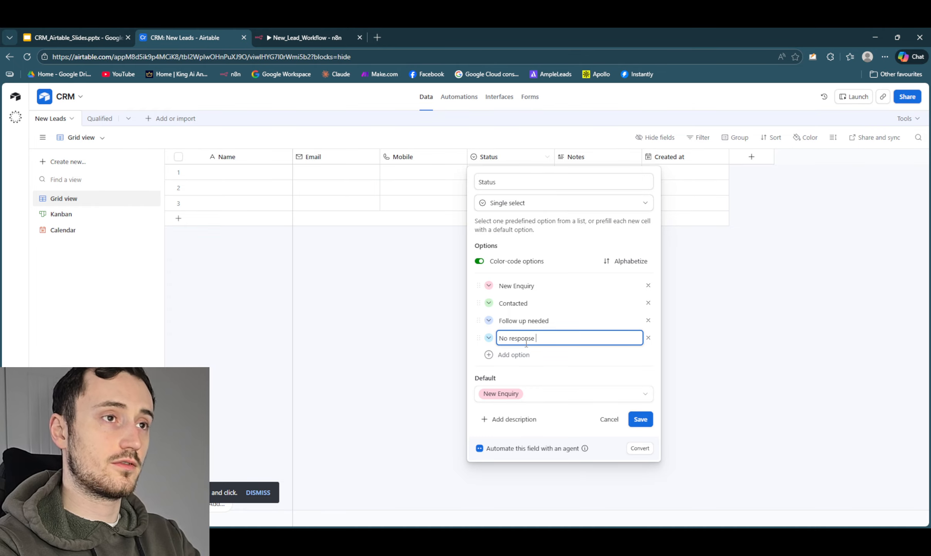
left_click(640, 419)
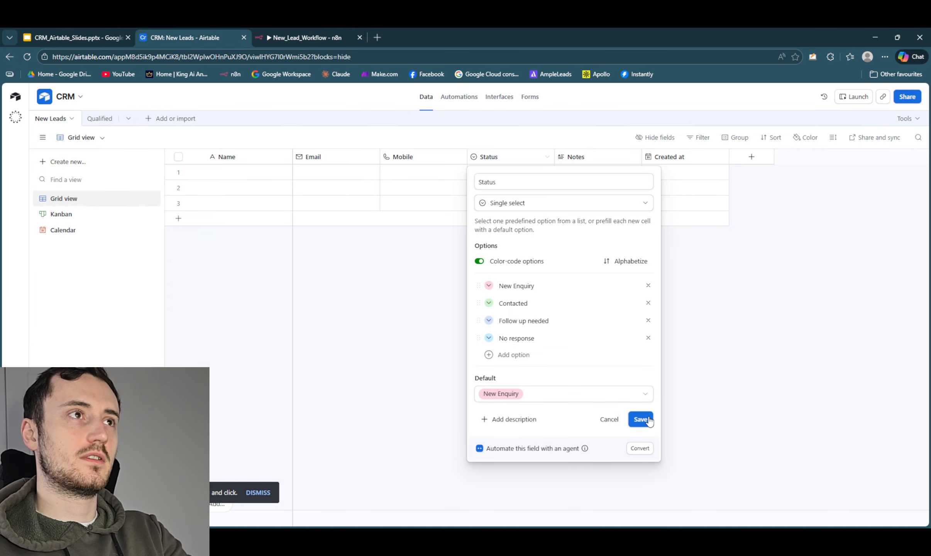
left_click(548, 370)
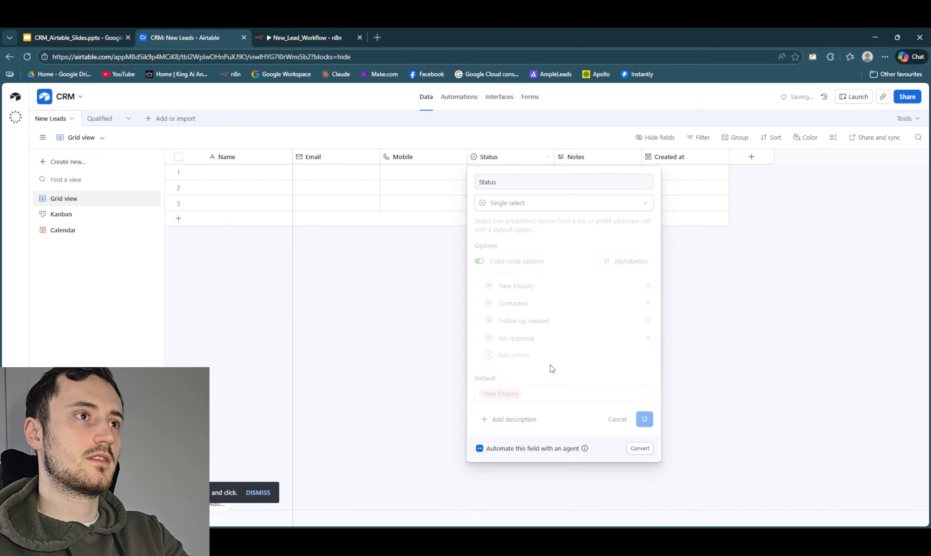
- Edit the Status field in the Qualified table and rename the New Enquiry option as Proposal Sent
left_click(101, 118)
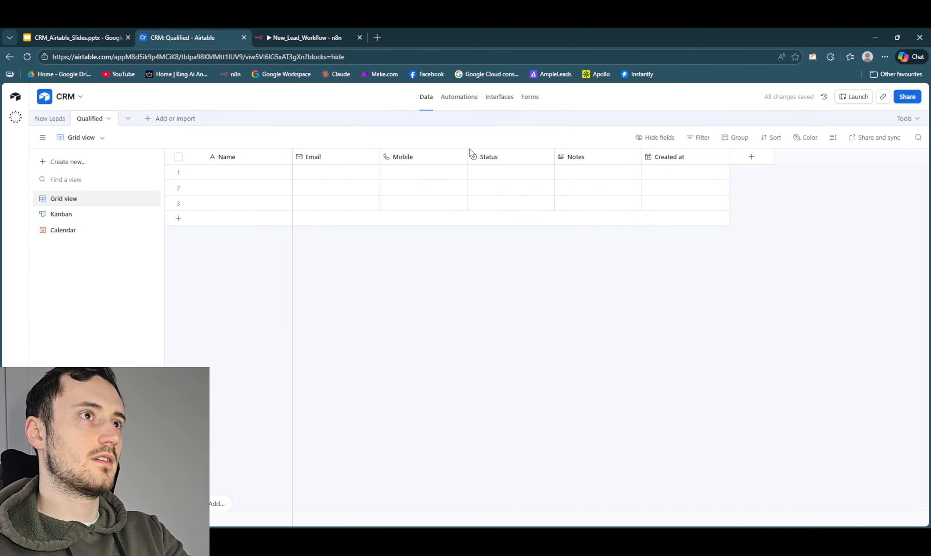
right_click(533, 158)
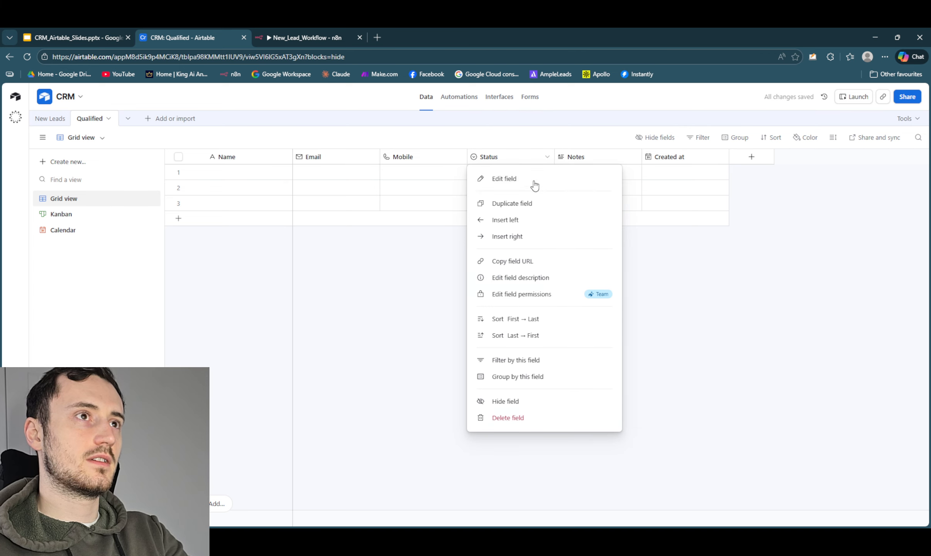
left_click(534, 182)
left_click(561, 285)
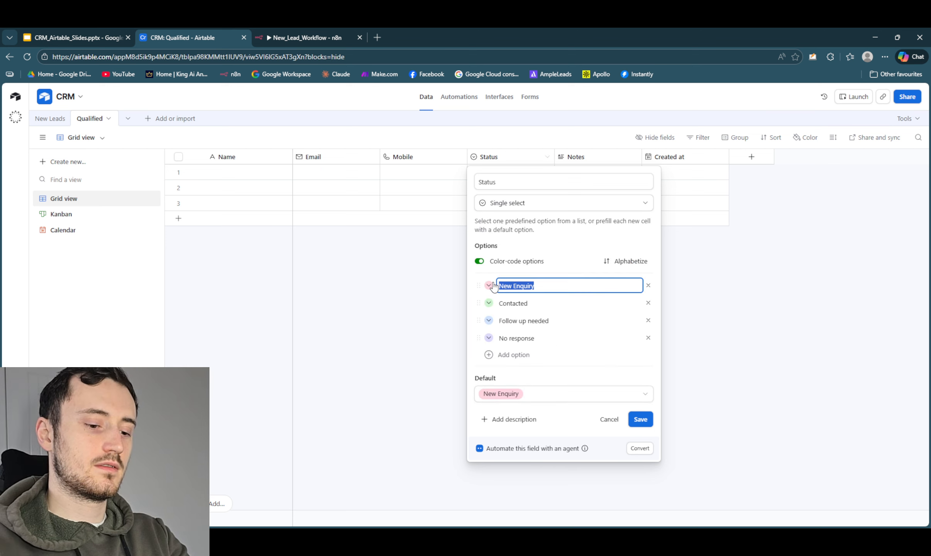
key("BackSpace")
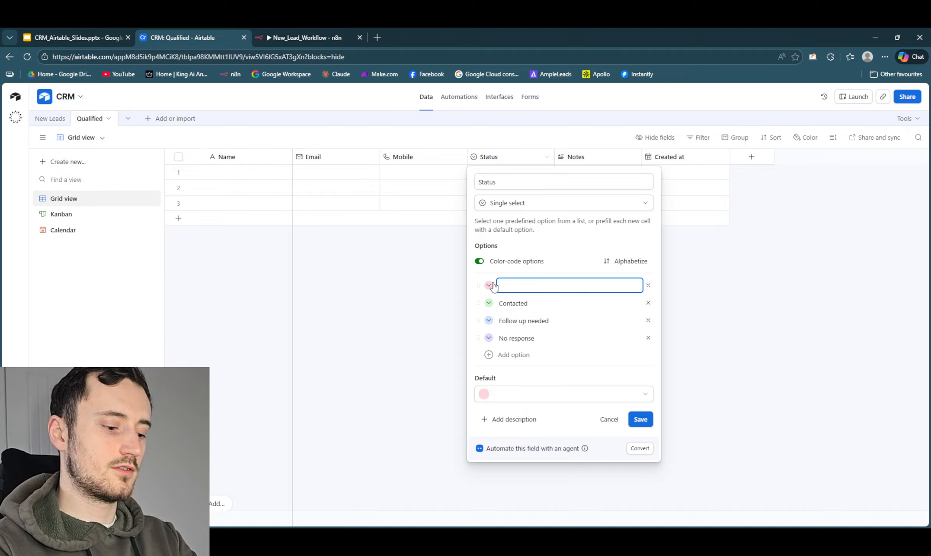
type("PRoposal")
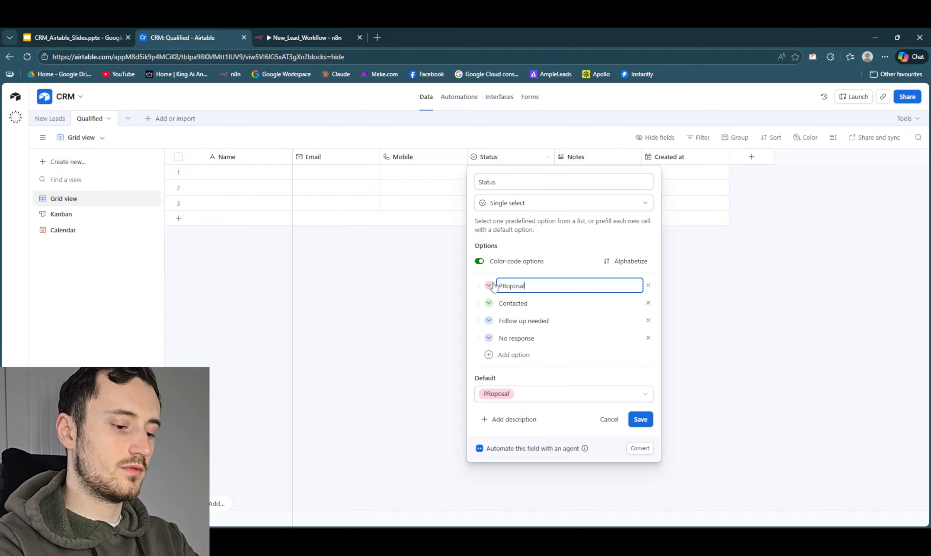
type(" Sent")
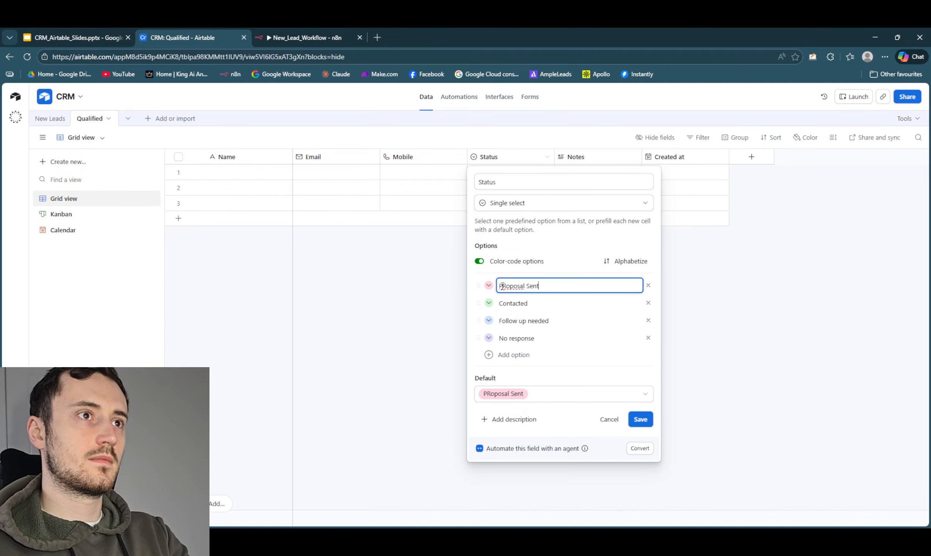
left_click(506, 285)
key("BackSpace")
type("r")
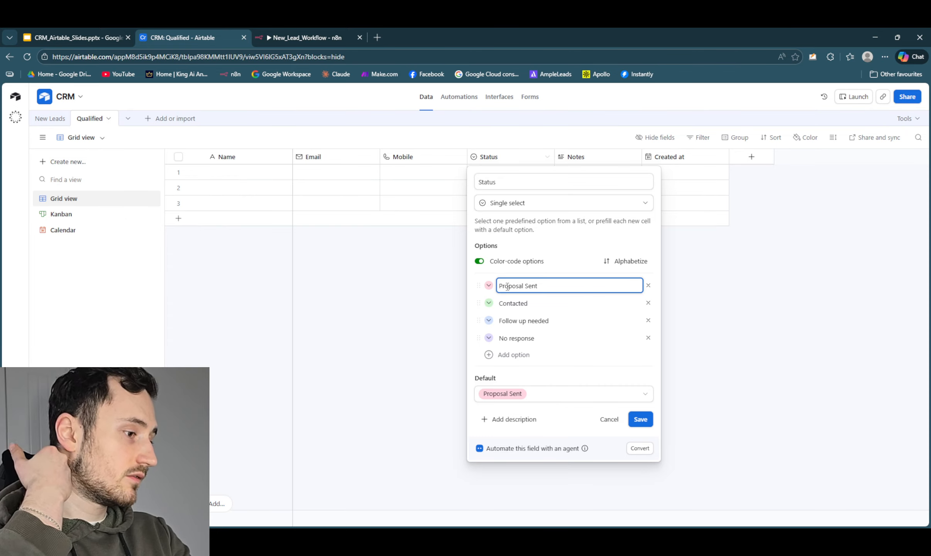
- Rename the Status option Contacted as Invoice sent and Follow up needed as Payment made
left_click(485, 303)
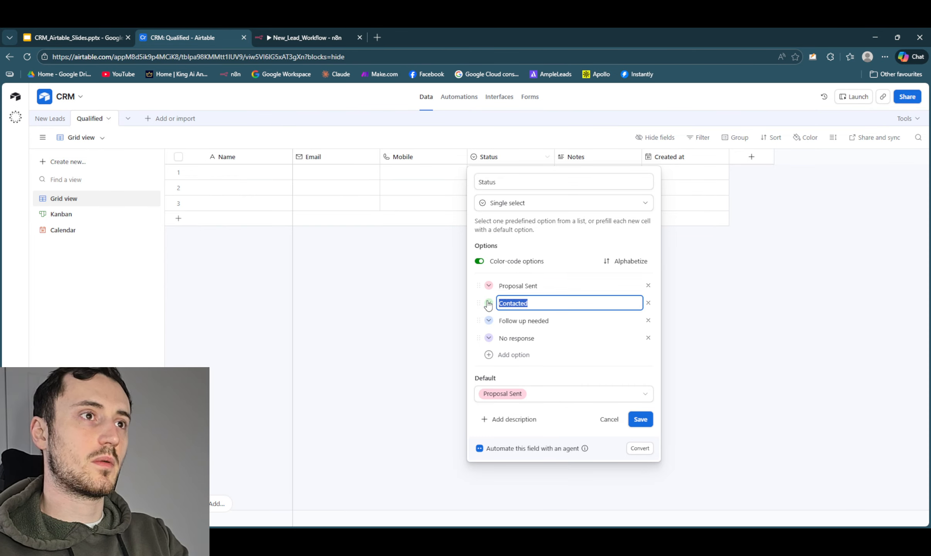
key("BackSpace")
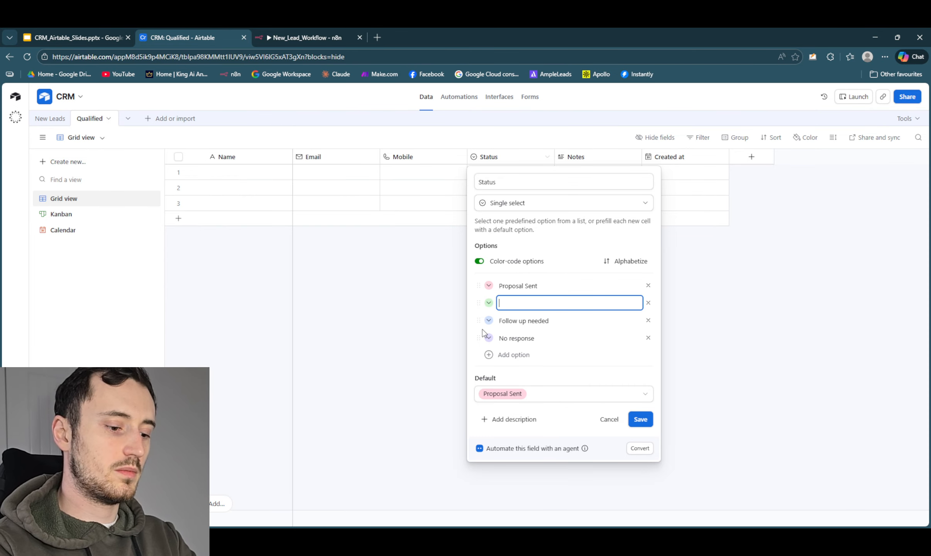
type("Inovice")
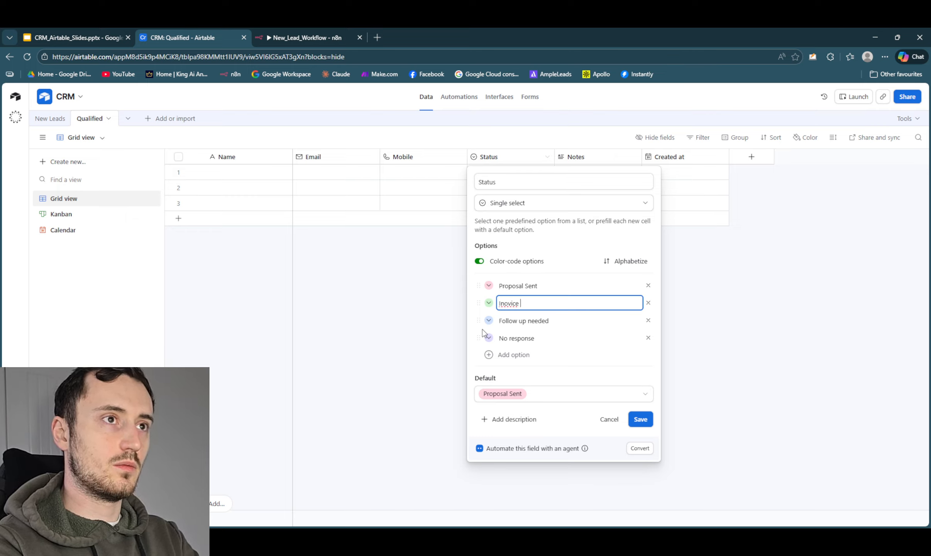
key("BackSpace")
key("BackSpace")
key("BackSpace")
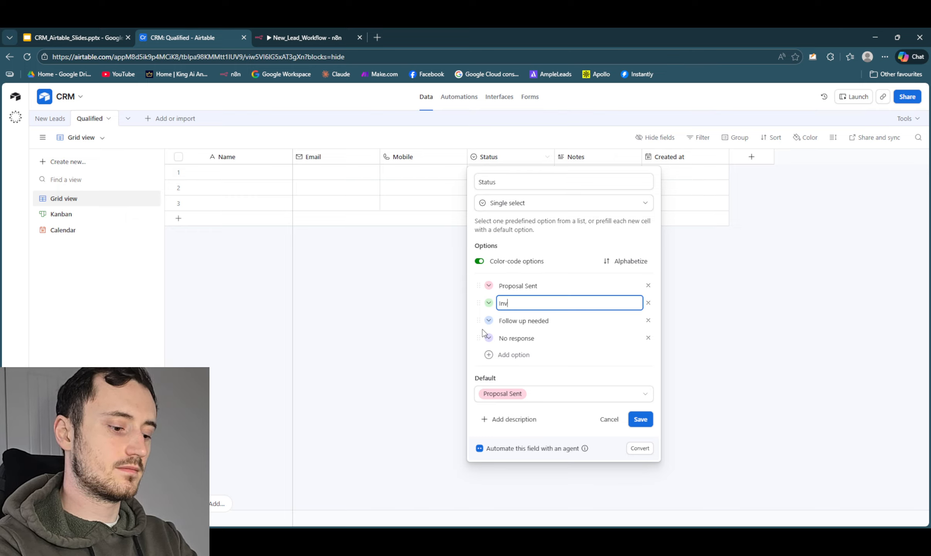
type("oice sent")
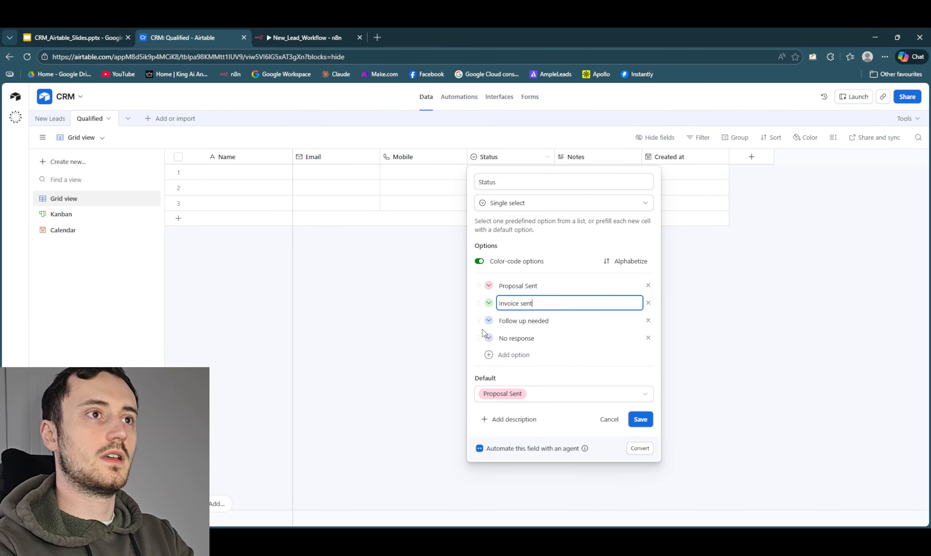
left_click_drag(547, 321, 474, 320)
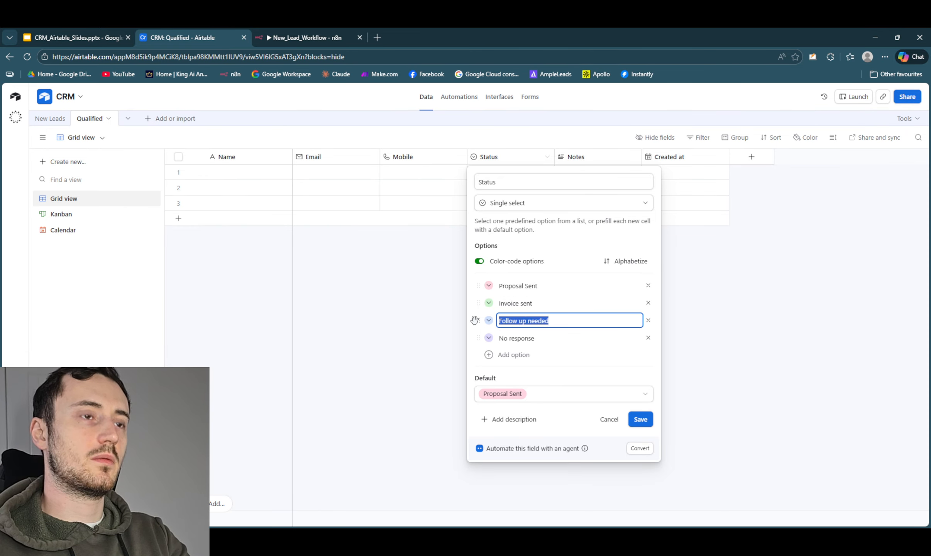
key("BackSpace")
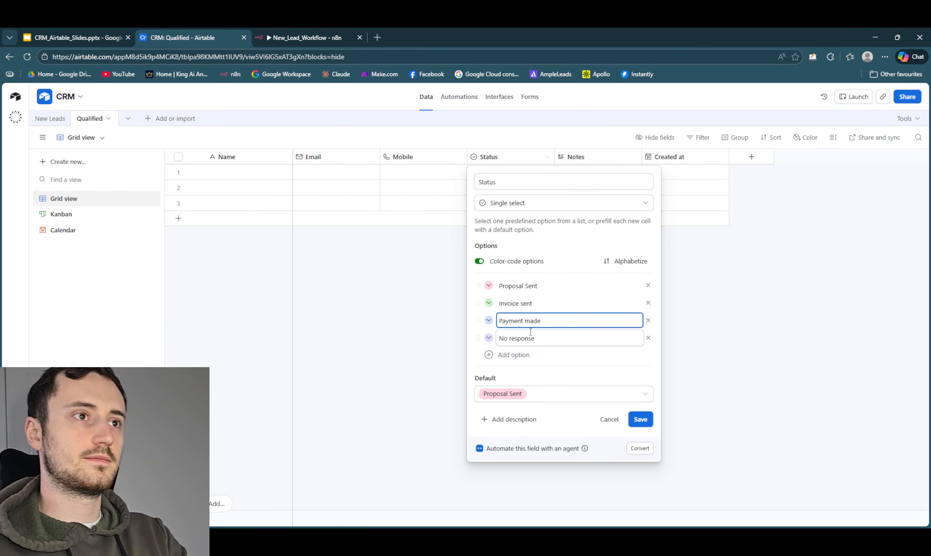
- Remove the No response option from the Qualified table's Status field and save the changed field configuration
left_click(648, 338)
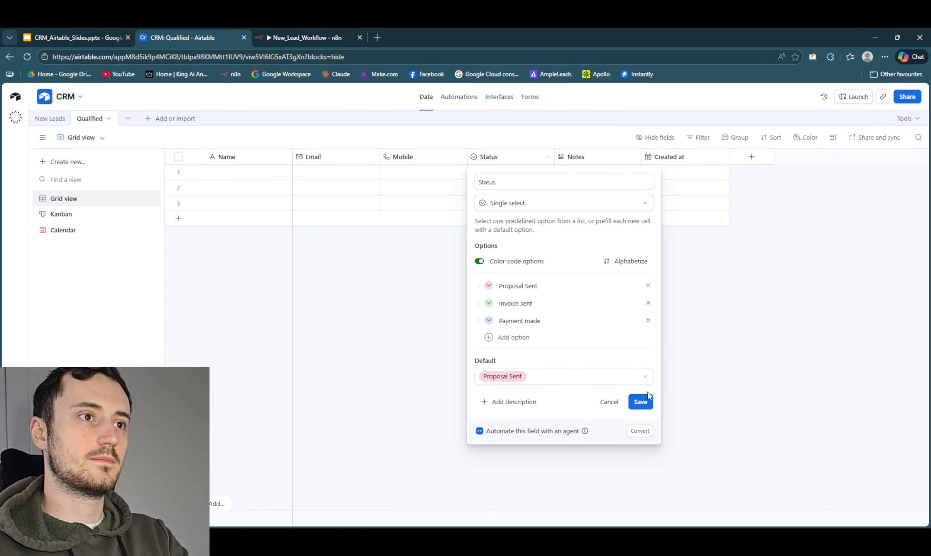
left_click(646, 401)
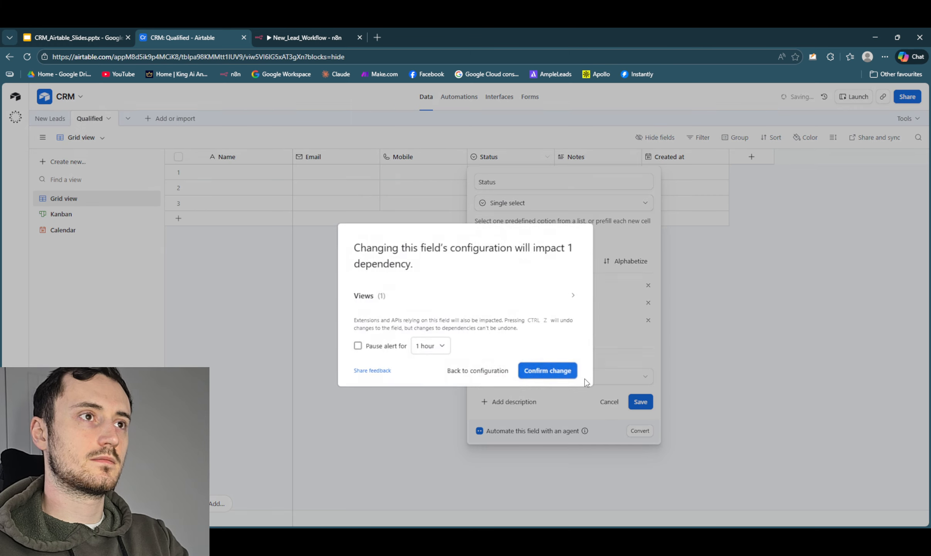
left_click(555, 369)
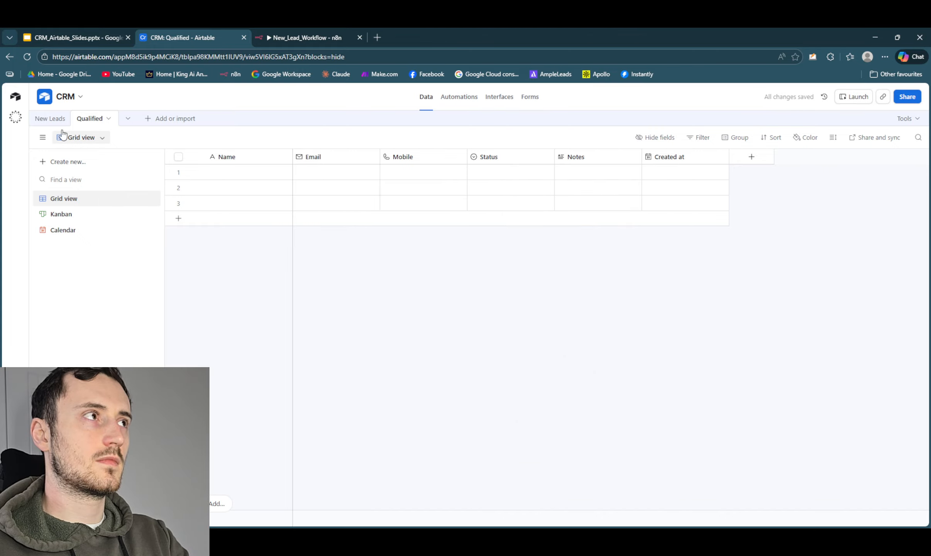
- Check the Status field's configuration in the New Leads table and leave it without changes
left_click(51, 118)
left_click(495, 155)
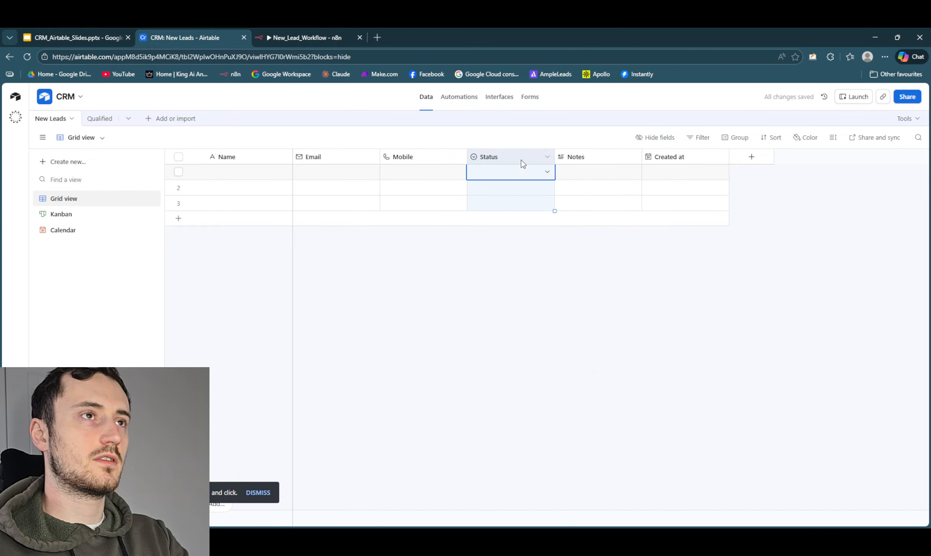
left_click(546, 156)
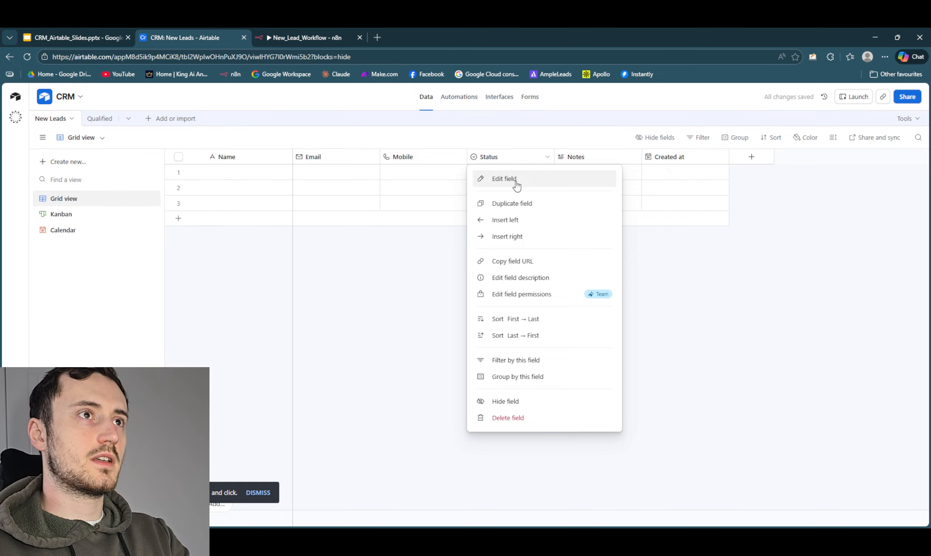
left_click(504, 179)
left_click(357, 341)
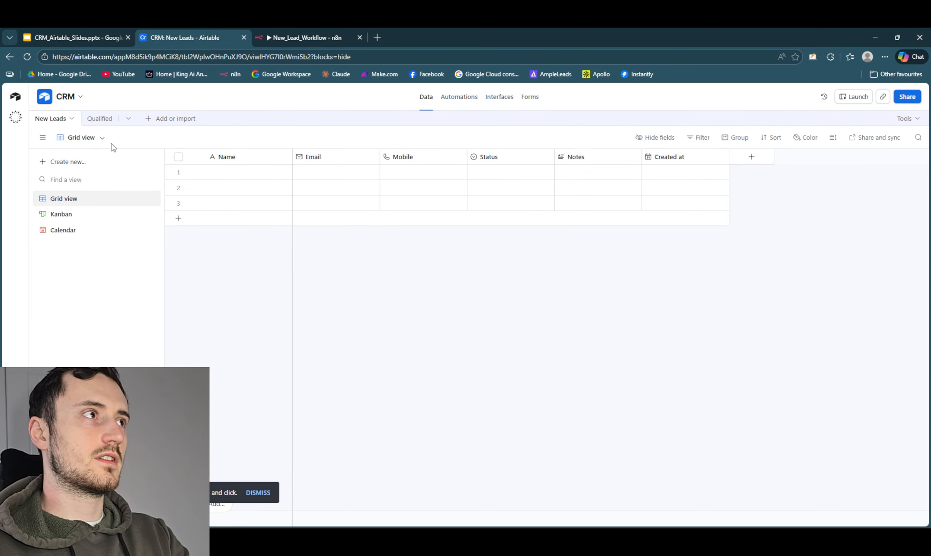
- Return to the Qualified table and view its Kanban board stacked by Status
left_click(98, 119)
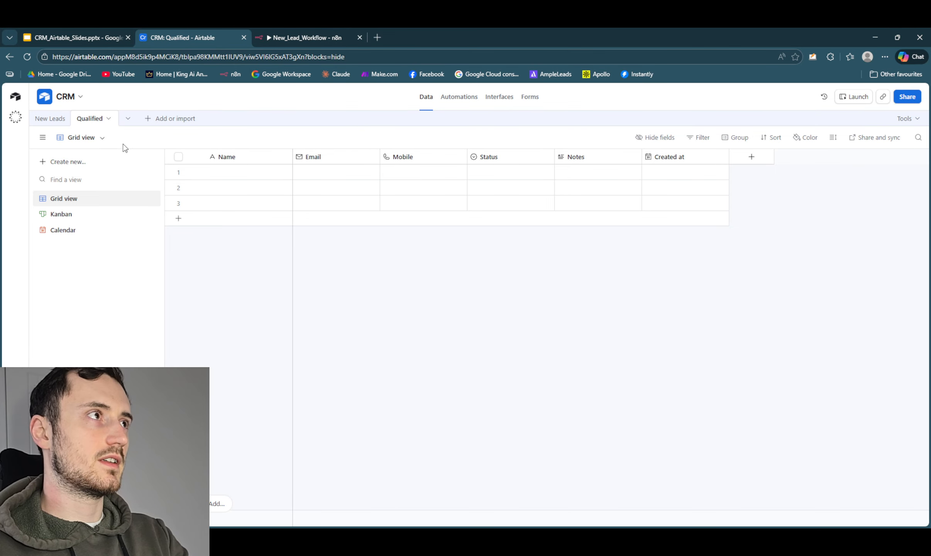
left_click(93, 122)
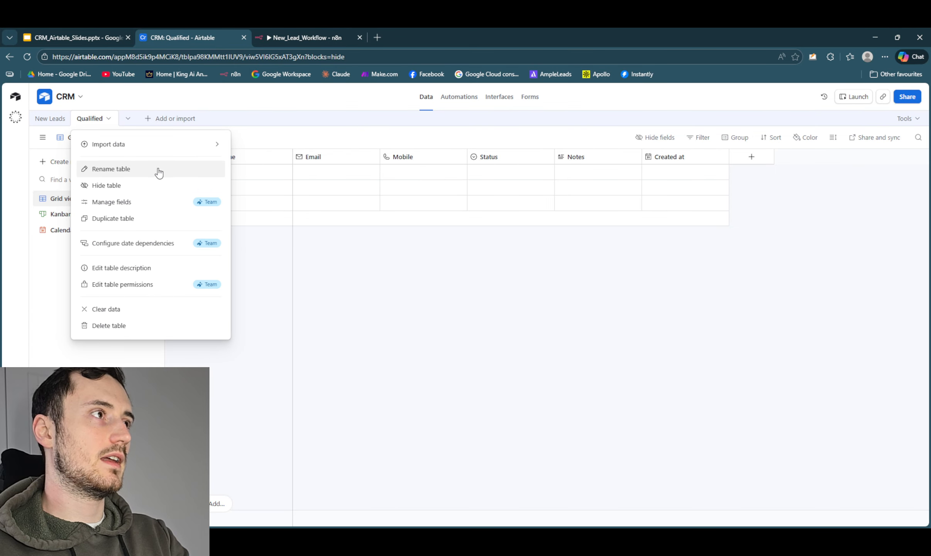
left_click(440, 315)
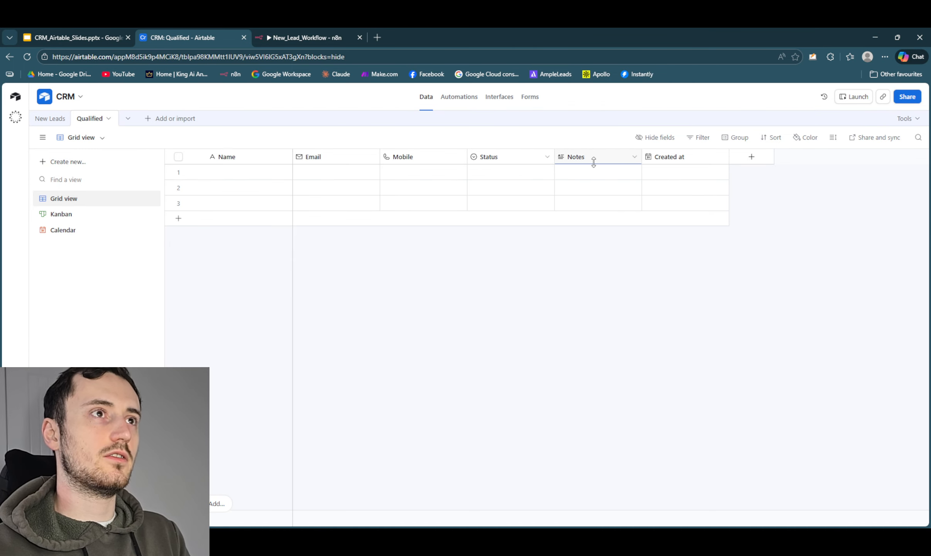
left_click(110, 216)
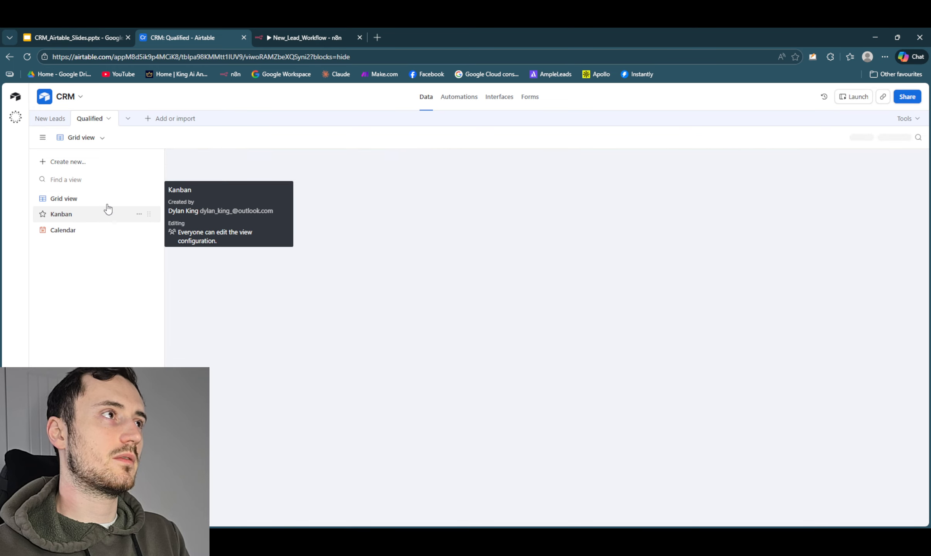
- Duplicate the Qualified table without its records
left_click(97, 120)
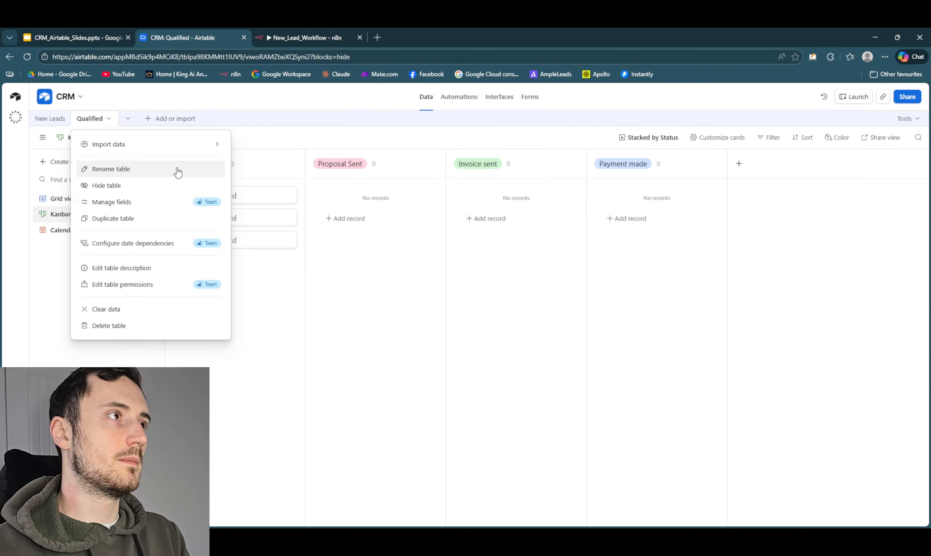
left_click(173, 219)
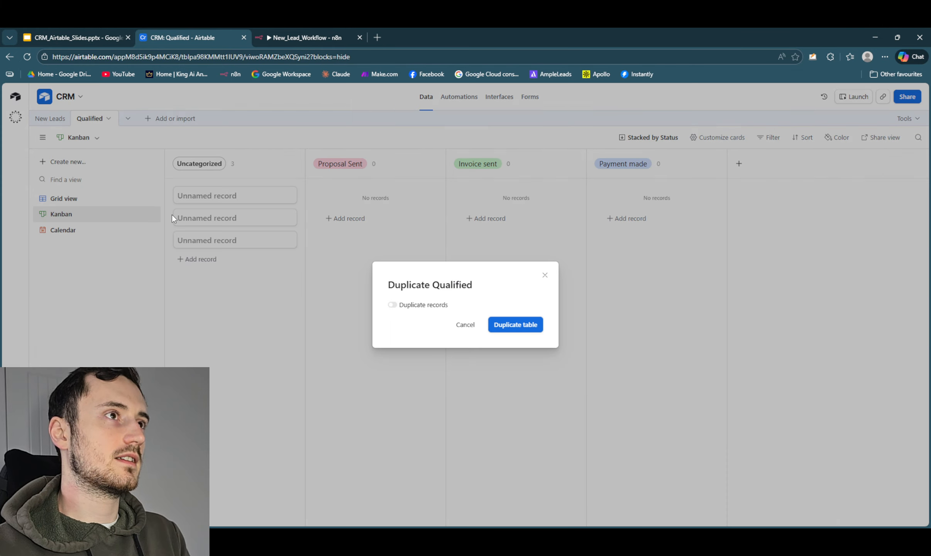
left_click(506, 326)
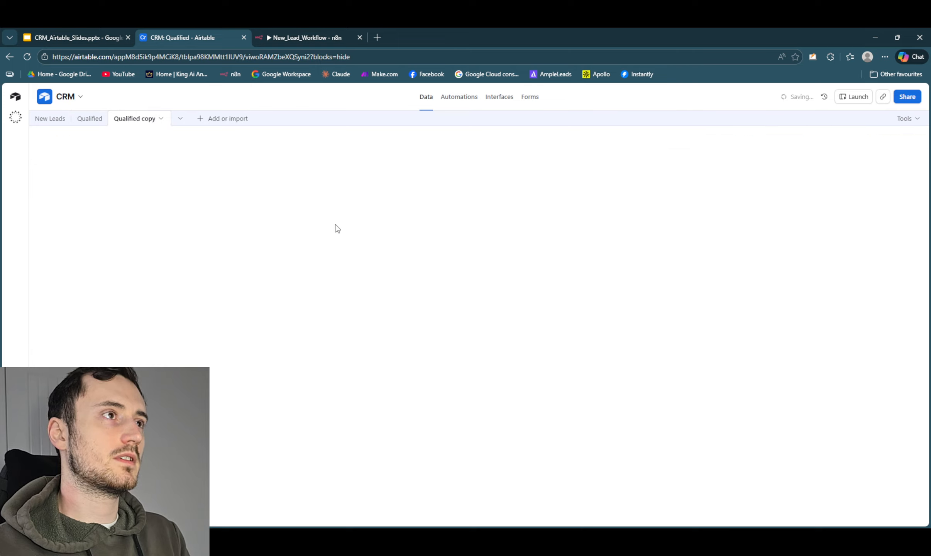
- Try to rename the duplicated Qualified table as Customers
left_click(143, 119)
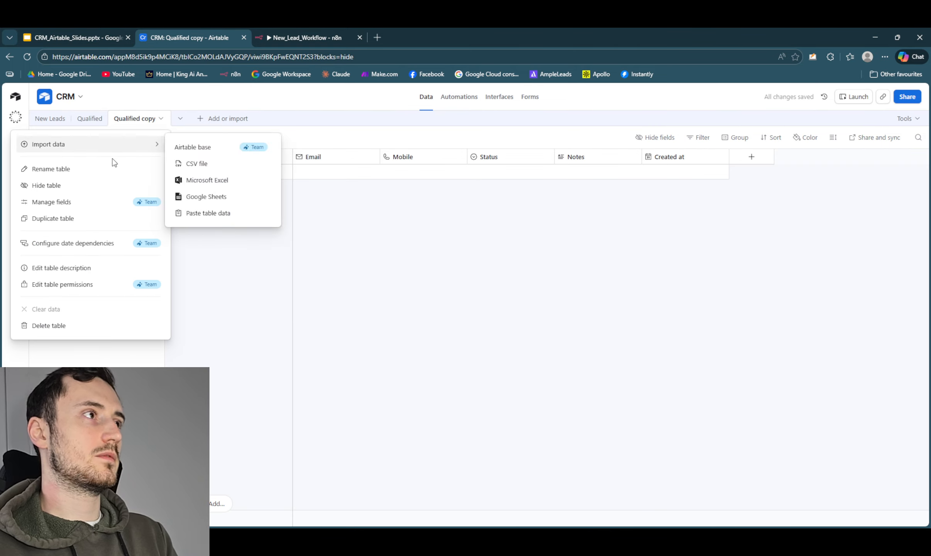
left_click(107, 170)
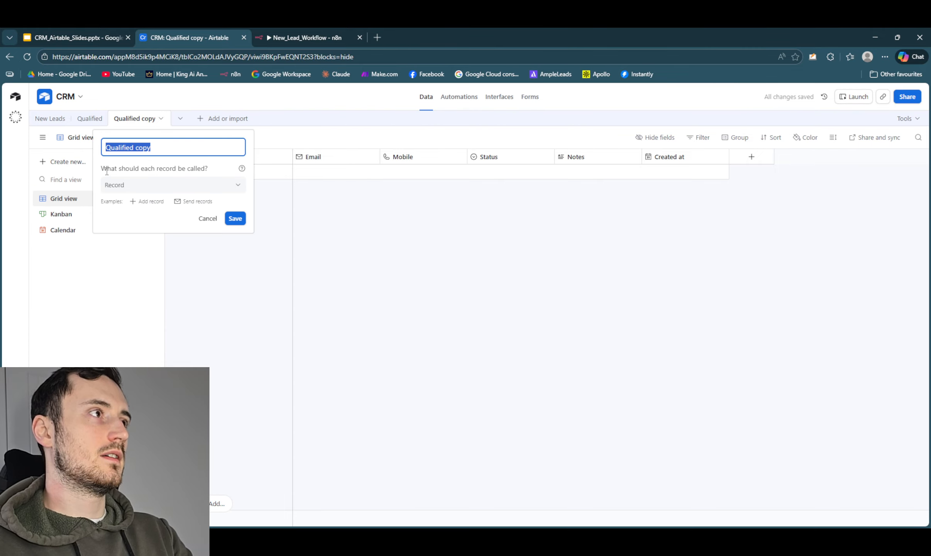
key("BackSpace")
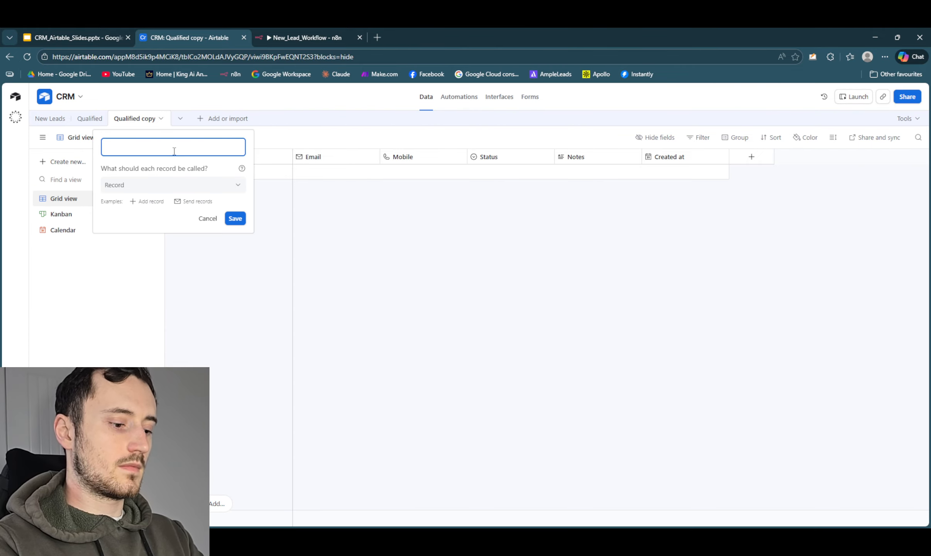
type("Customers")
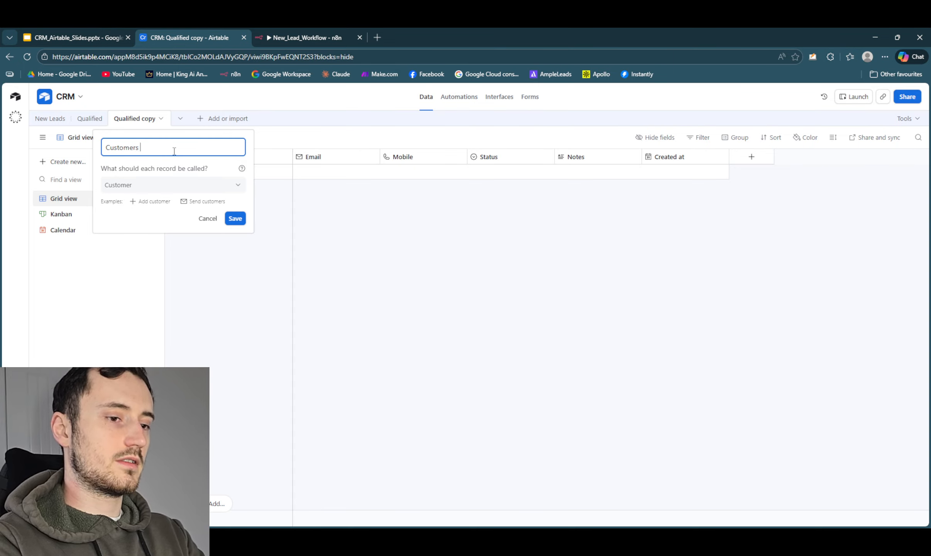
left_click(494, 256)
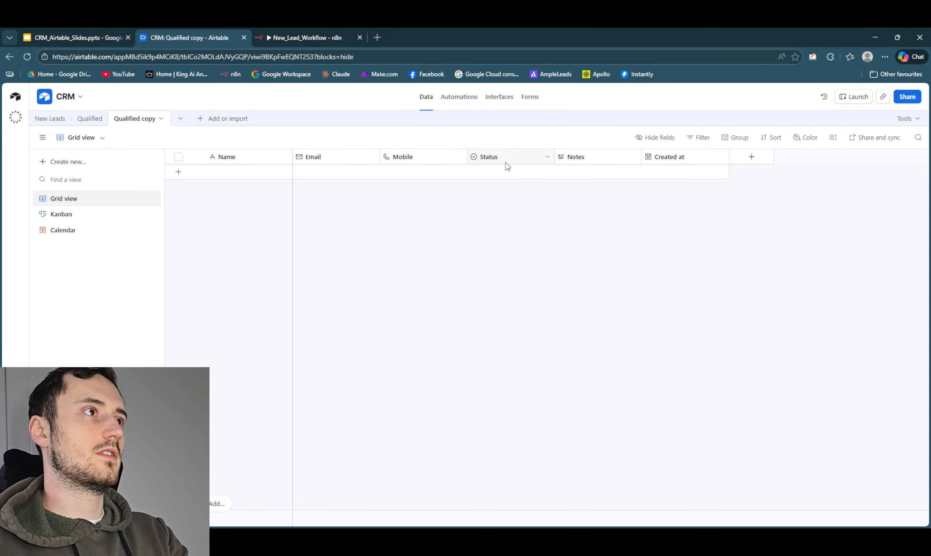
- Edit the Status field of the duplicated Qualified table and rename its Proposal Sent option to Work in progress
right_click(507, 161)
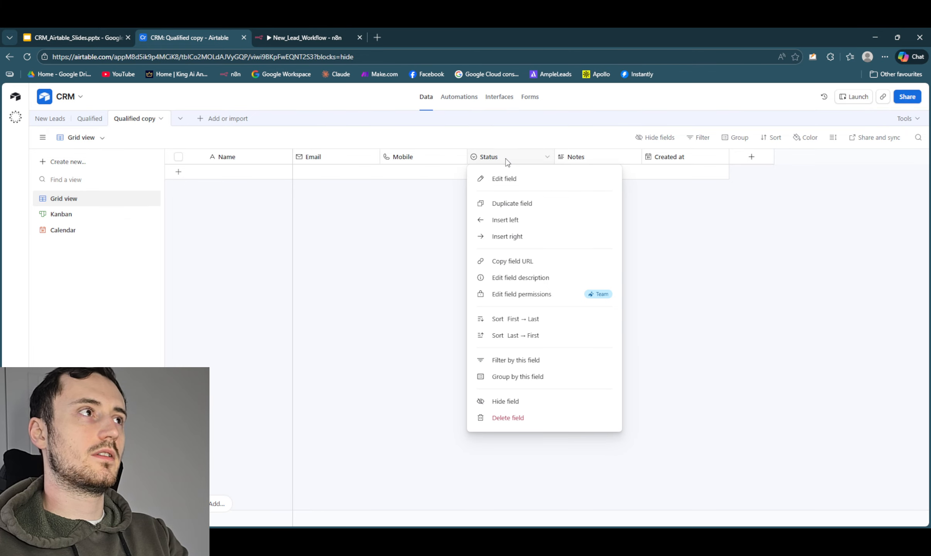
left_click(518, 183)
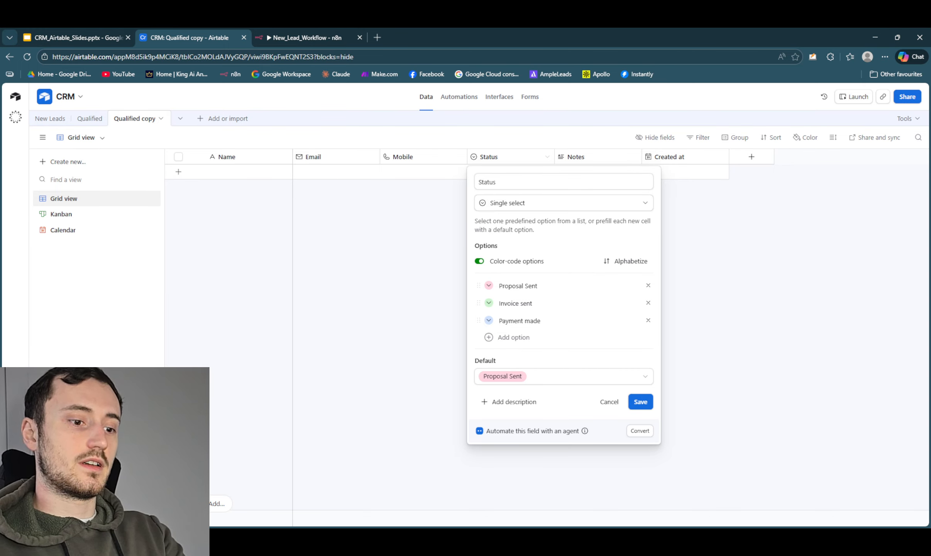
left_click(517, 286)
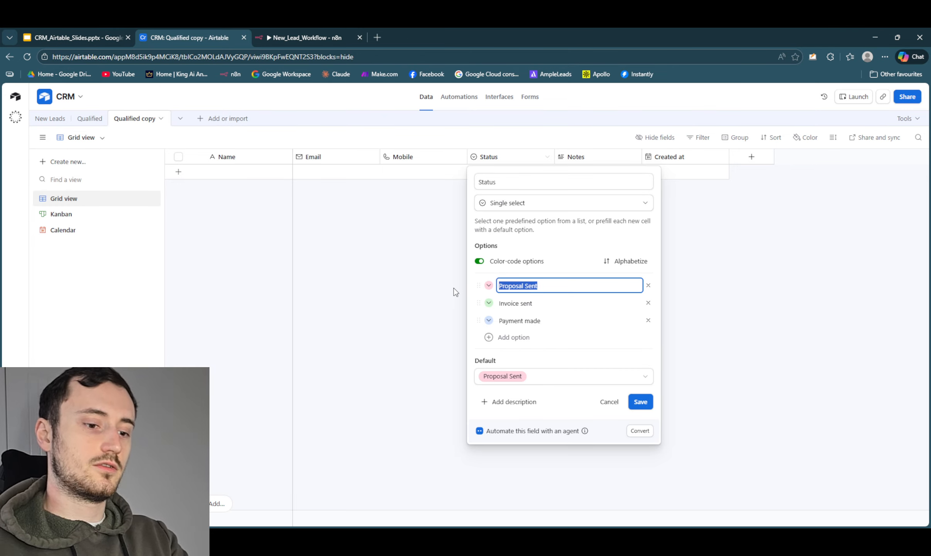
key("BackSpace")
type("Work i")
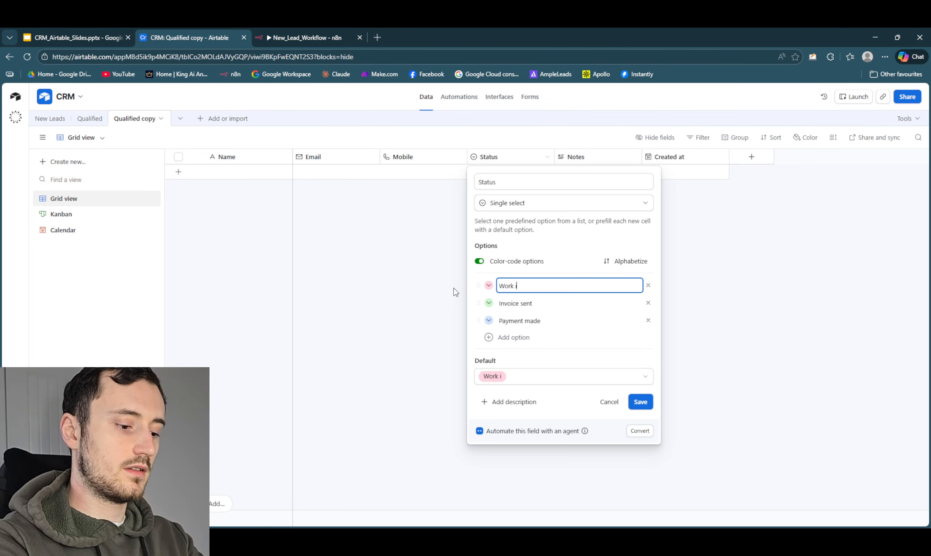
type("n progressa")
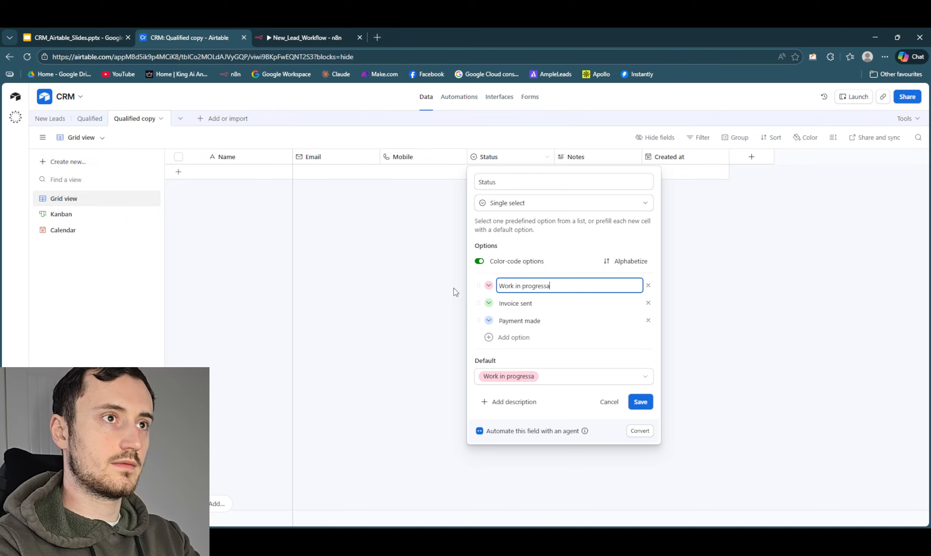
key("BackSpace")
key("Tab")
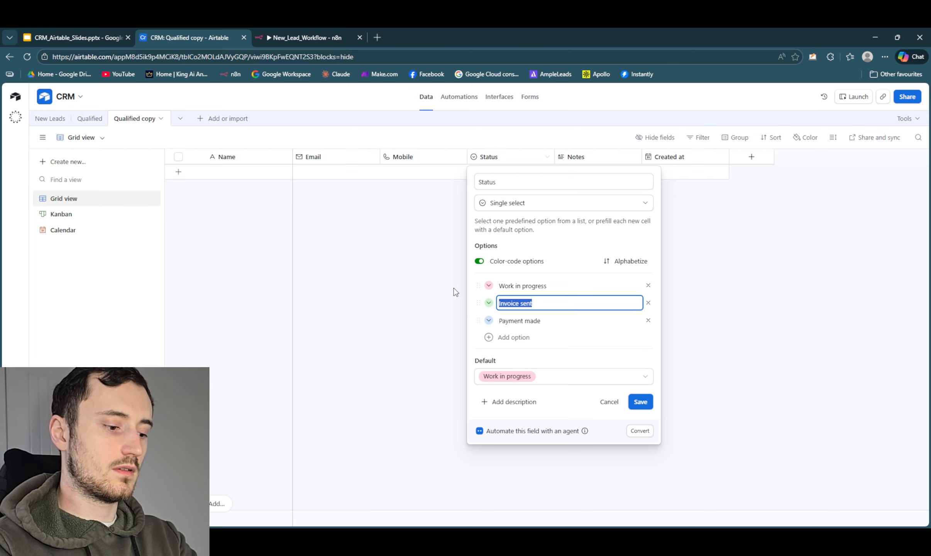
- Rename the Invoice sent option to Work complete and Payment made to Referral requested, and save the Status field's configuration
key("BackSpace")
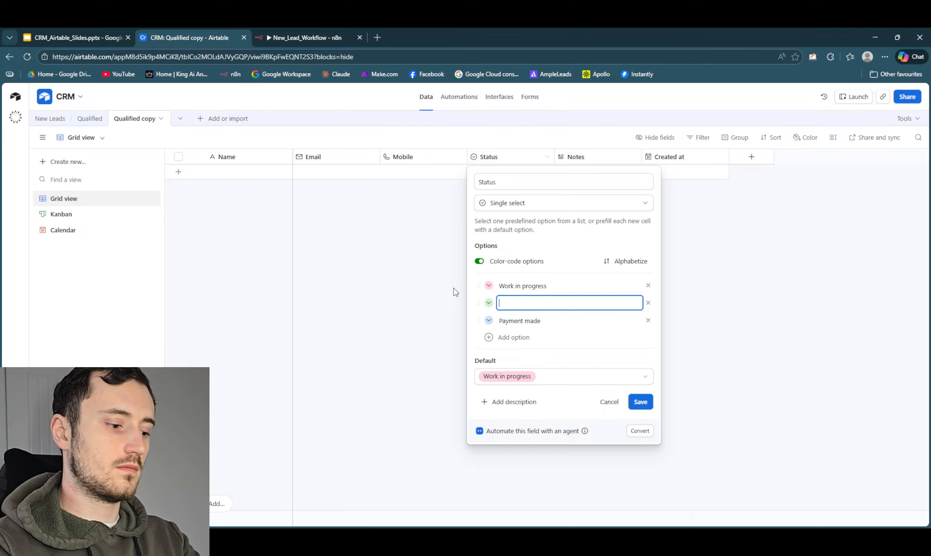
type("Work complete")
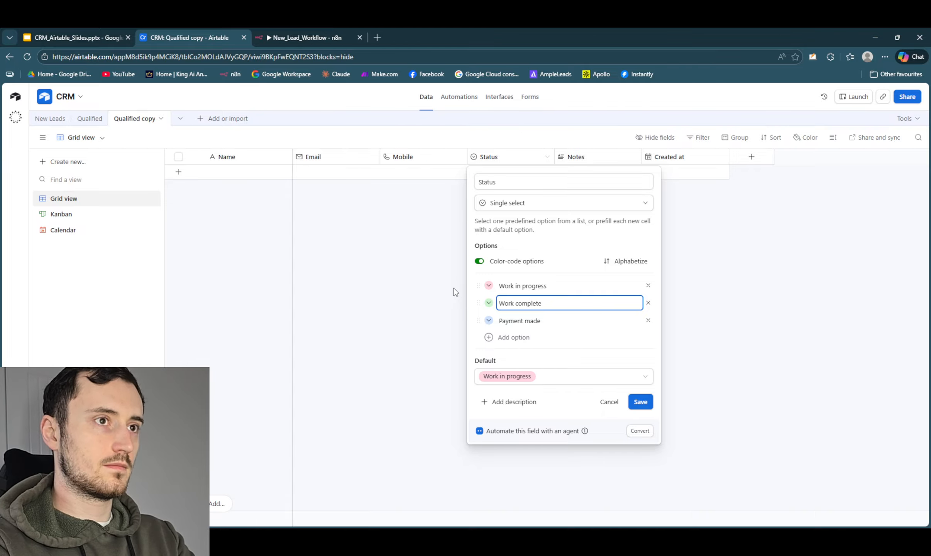
key("Tab")
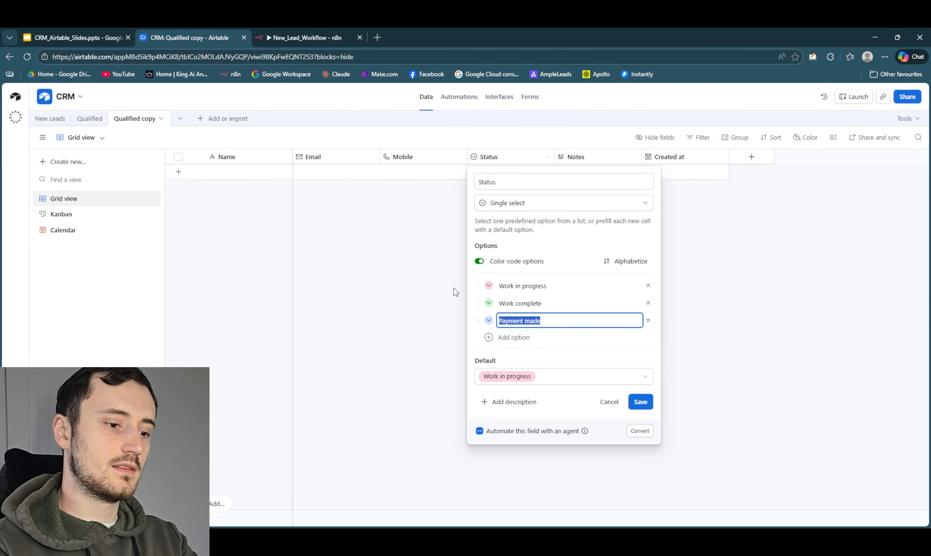
key("BackSpace")
type("Refer")
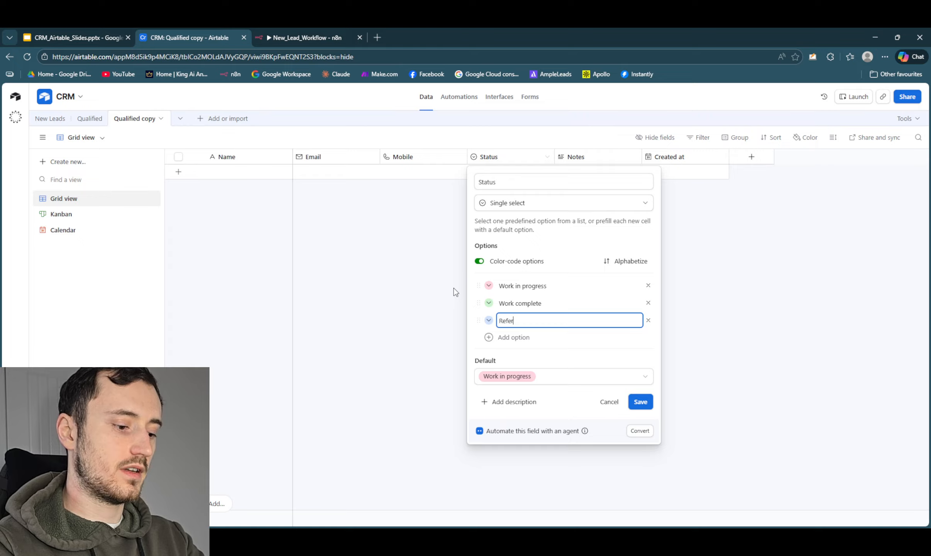
type("ral reques")
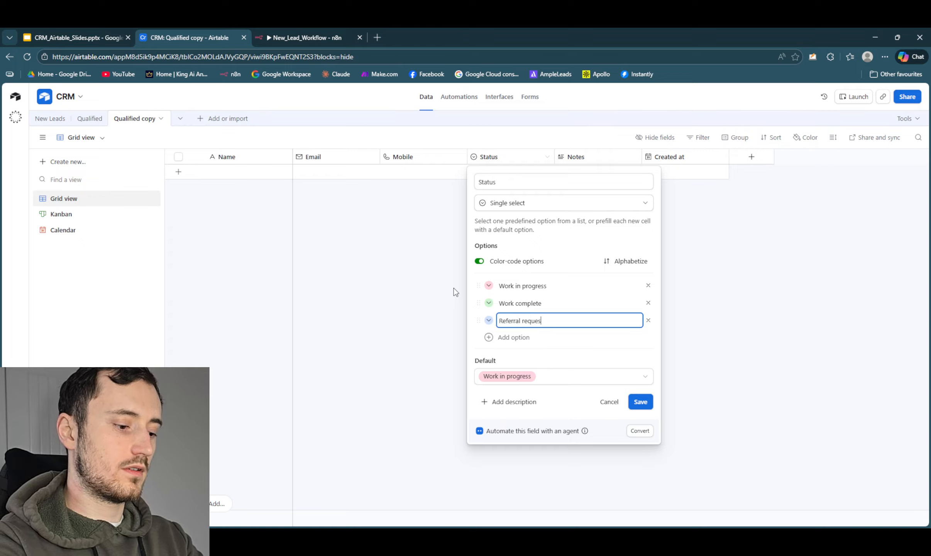
type("ted")
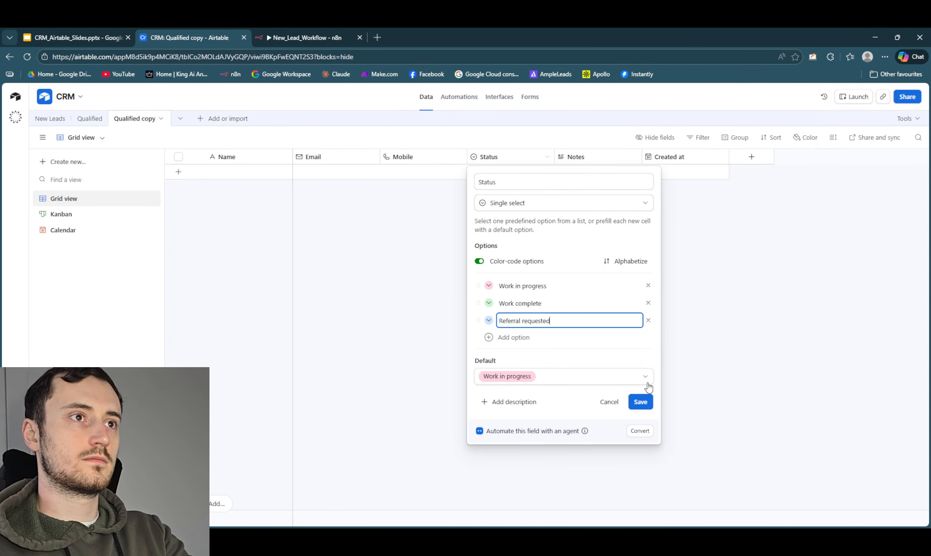
left_click(639, 401)
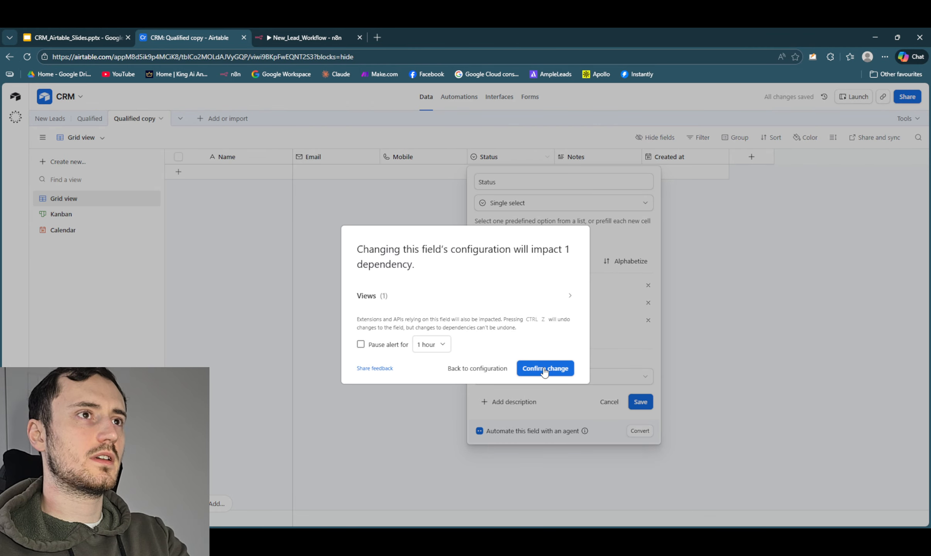
left_click(544, 369)
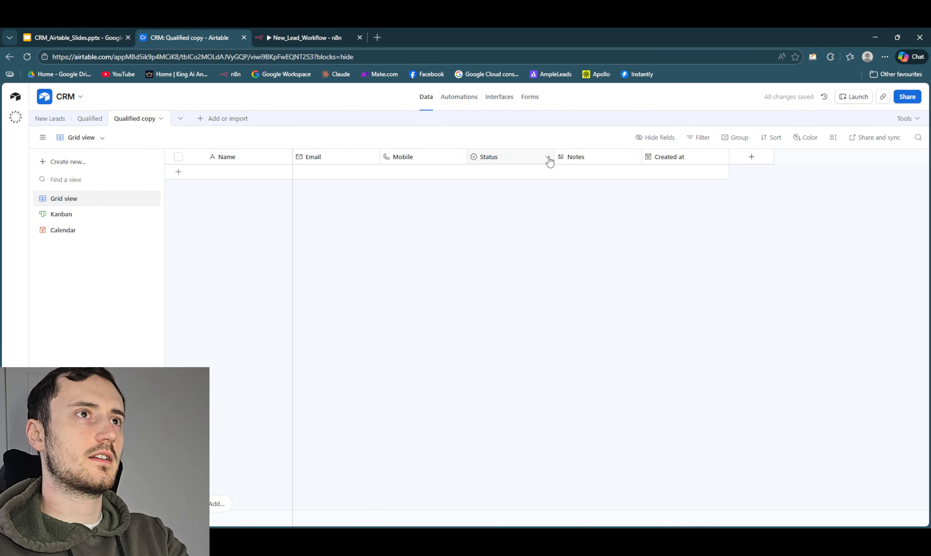
left_click(547, 156)
left_click(378, 252)
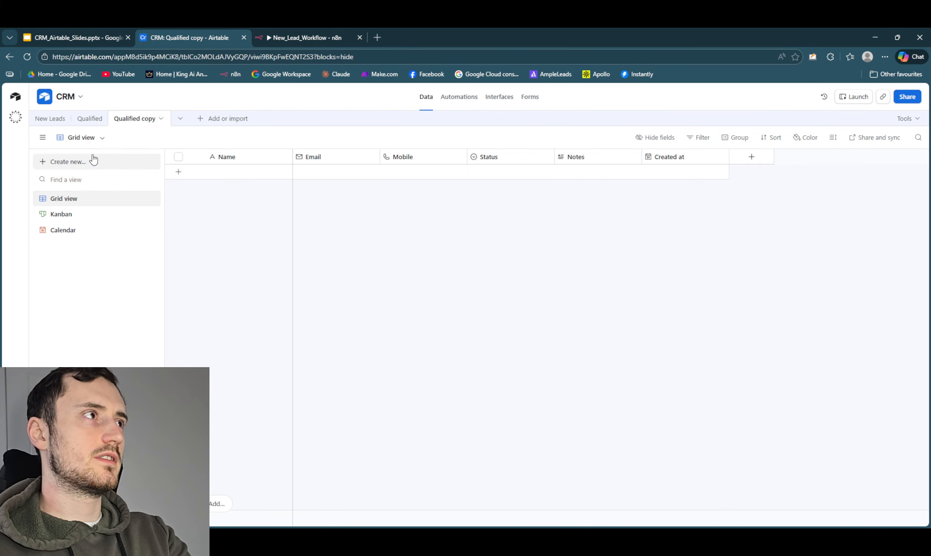
- Open the New Leads table and bring up the choices for adding or importing data
left_click(48, 119)
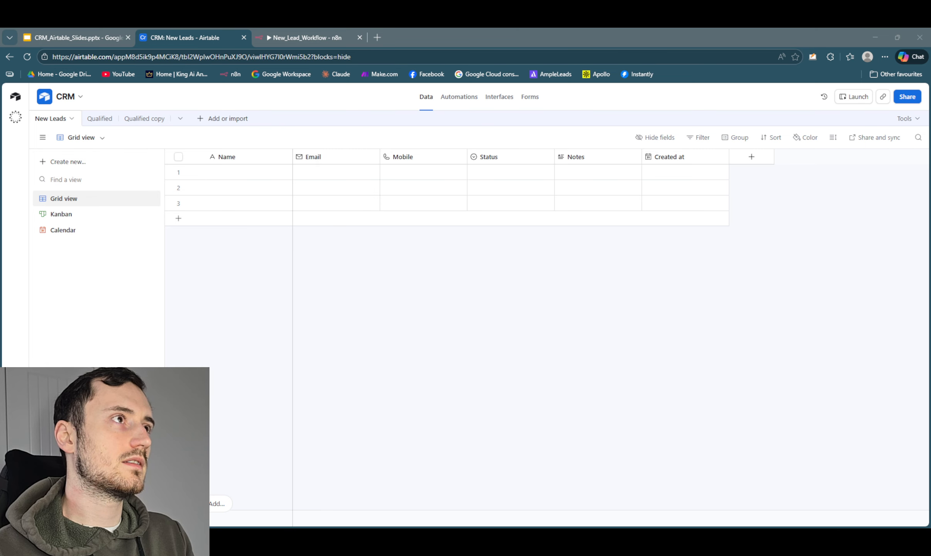
left_click(221, 118)
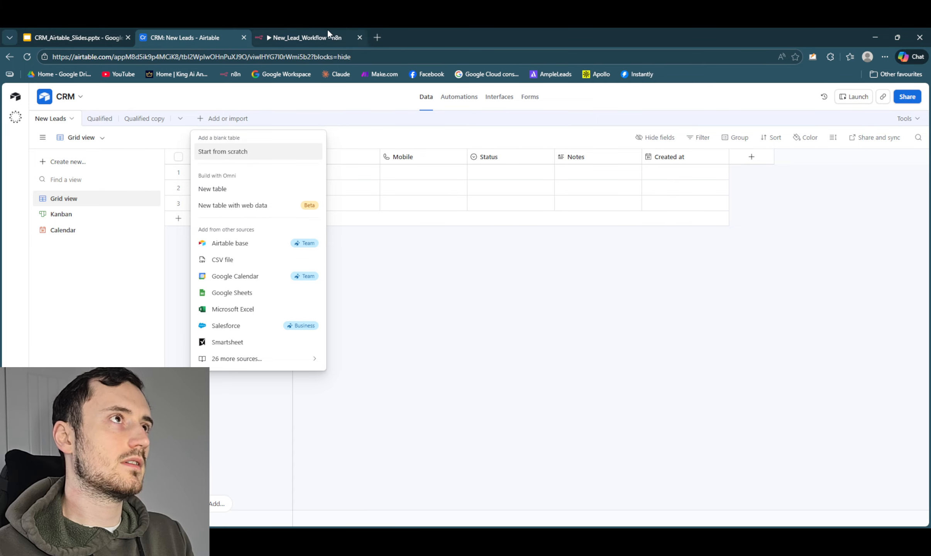
- Open Claude in a new browser tab and request a customer data CSV with Name, Mobile number, Email and Notes columns
left_click(376, 38)
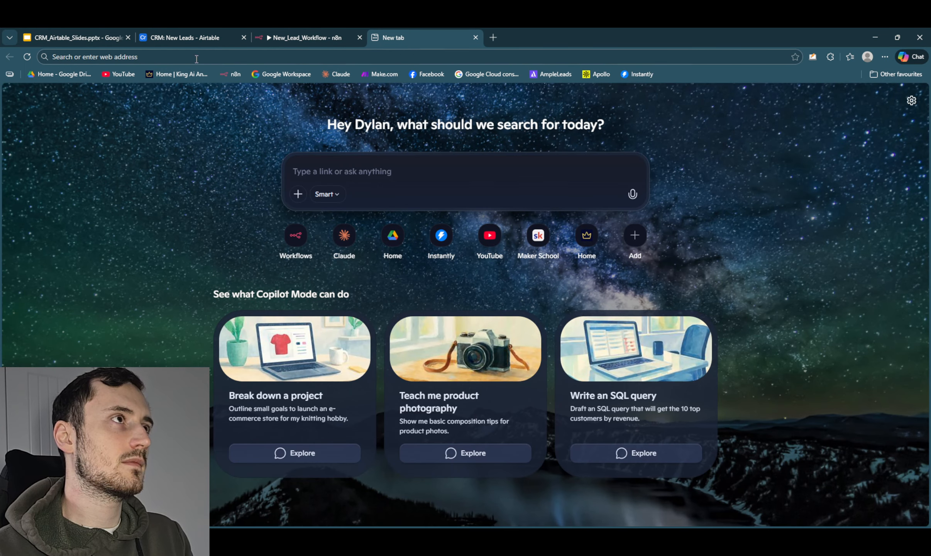
left_click(341, 74)
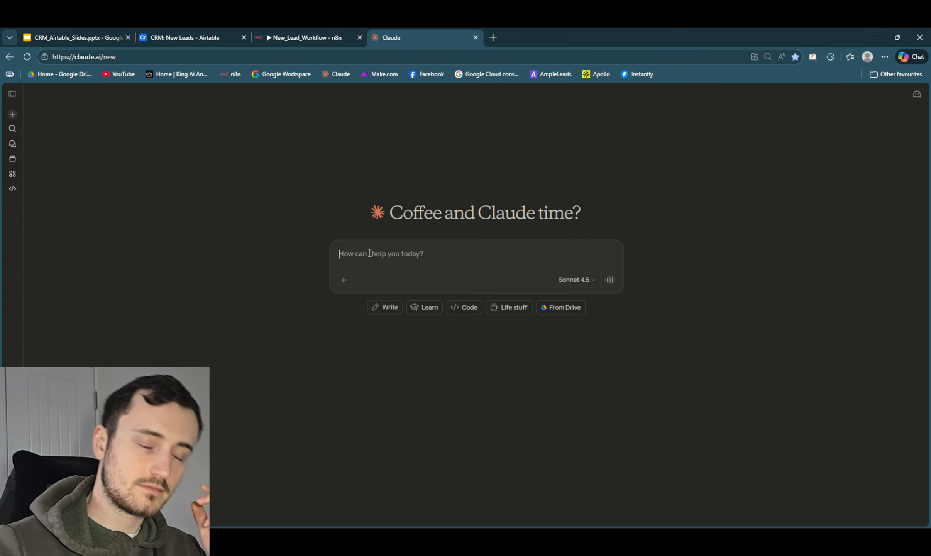
type("Hi Claude, please make a CSV file with some customer data for us to upload into an Airtable that we've made. The columns are: Name Mobile number Email Notes Okay, create that for us please.")
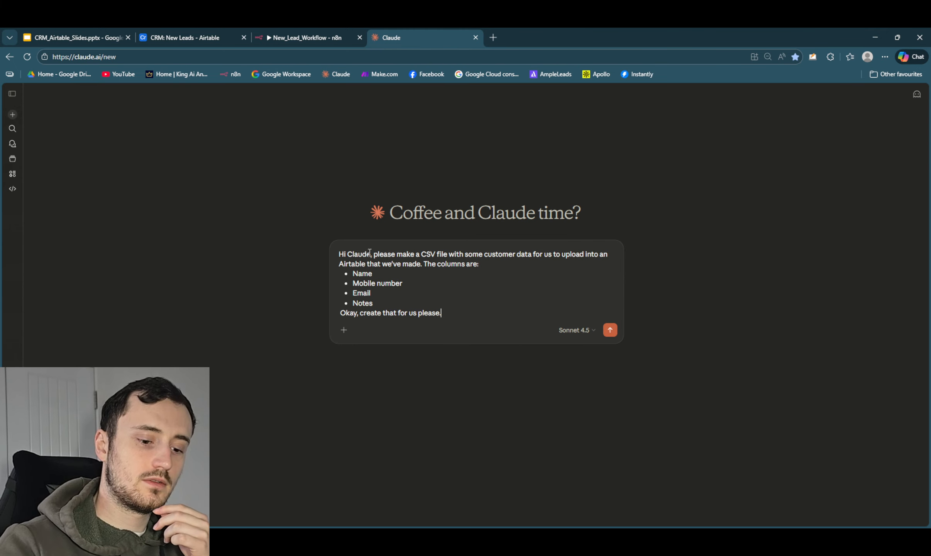
key("Return")
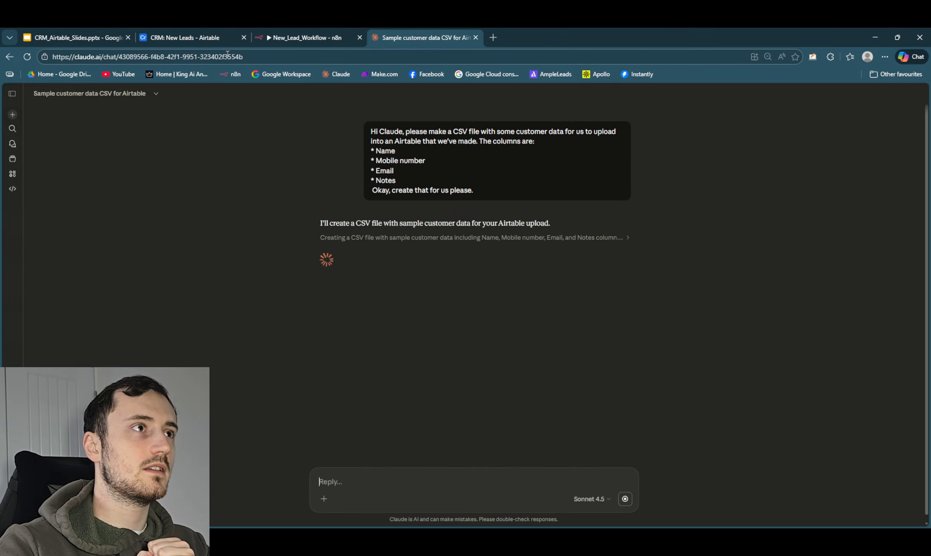
left_click(205, 34)
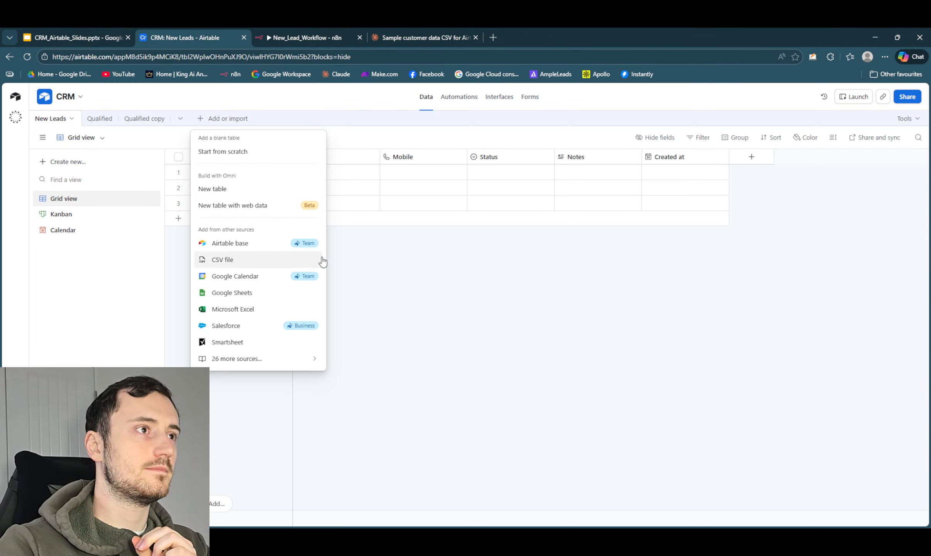
left_click(395, 255)
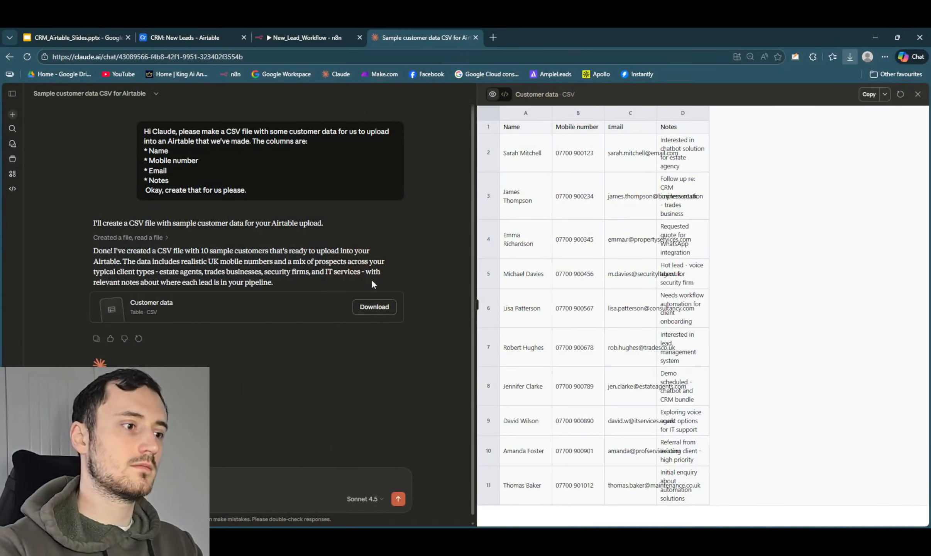
- Switch to the Airtable base and upload the local file customer_data.csv for a CSV import
left_click(208, 37)
left_click(211, 120)
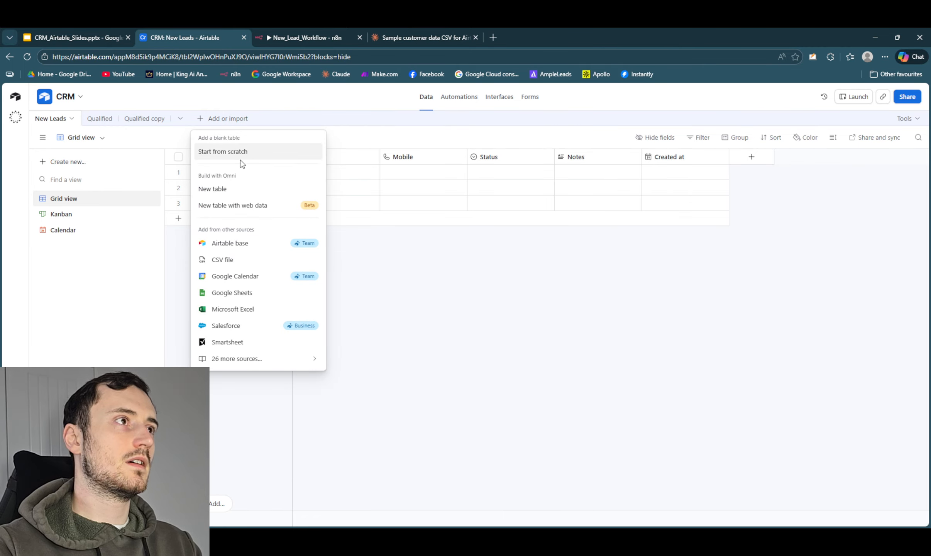
left_click(251, 258)
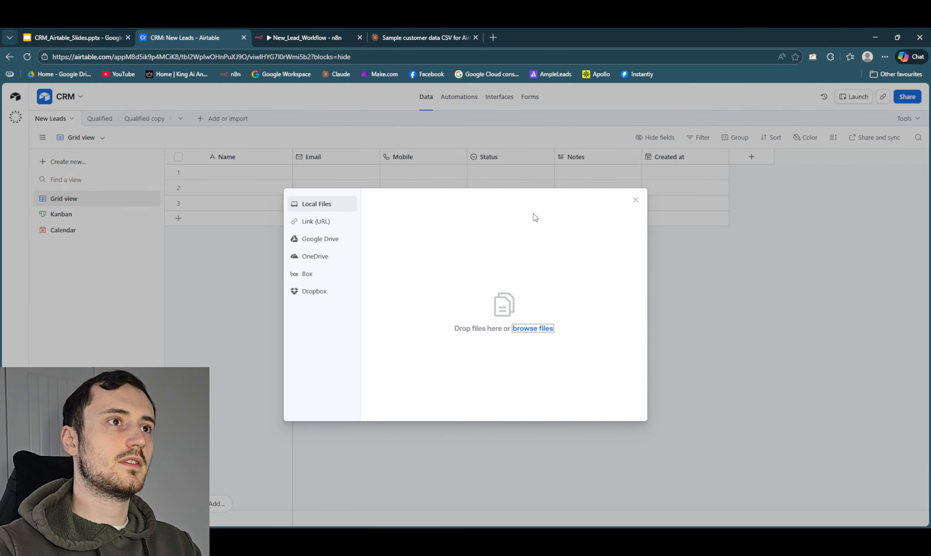
left_click(542, 330)
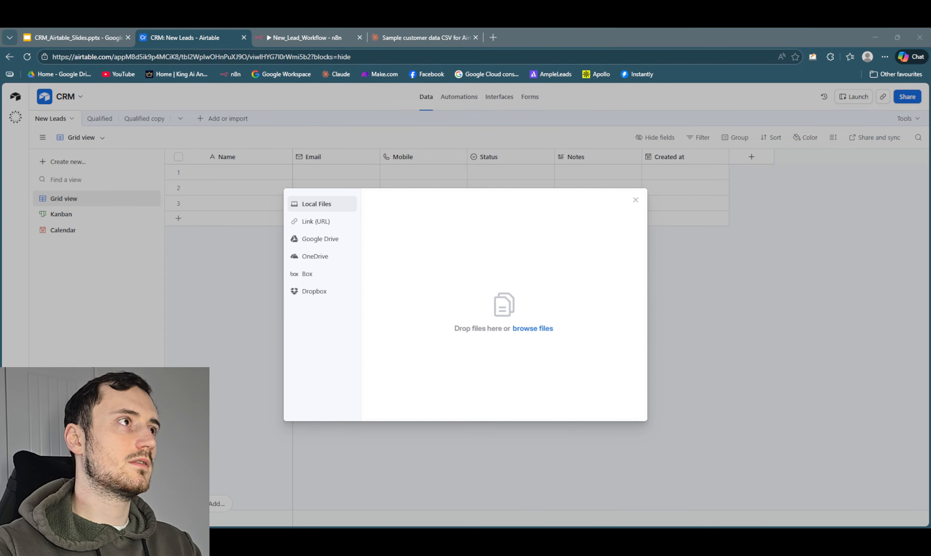
double_click(323, 262)
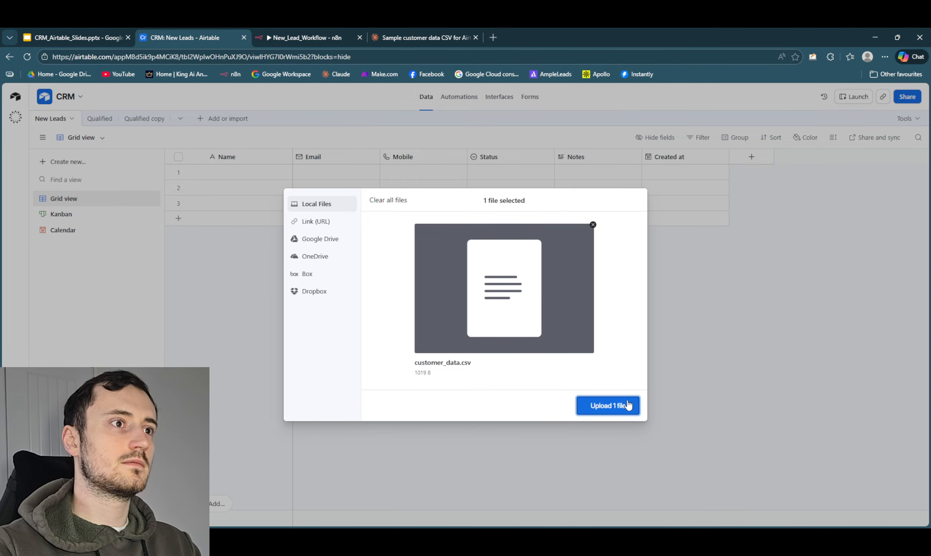
left_click(621, 406)
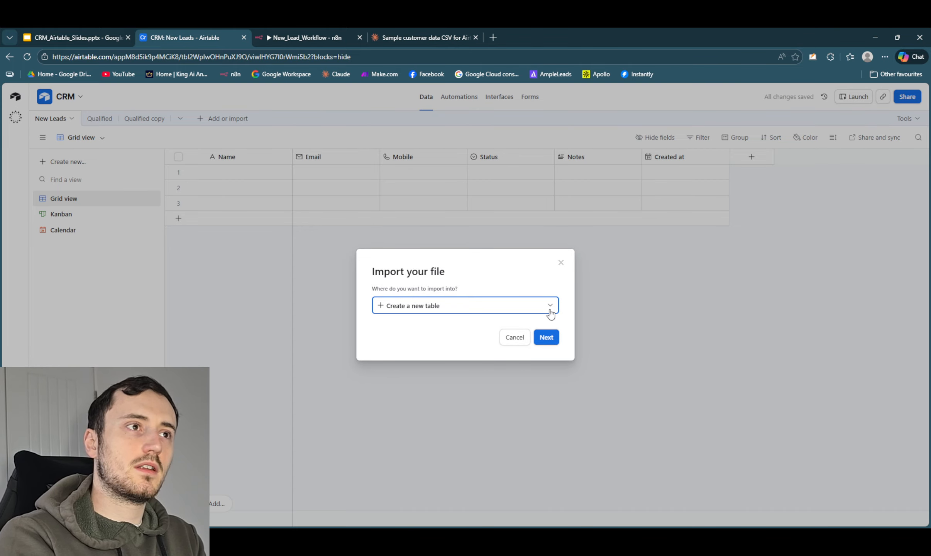
- Import the uploaded CSV data into the existing New Leads table
left_click(503, 311)
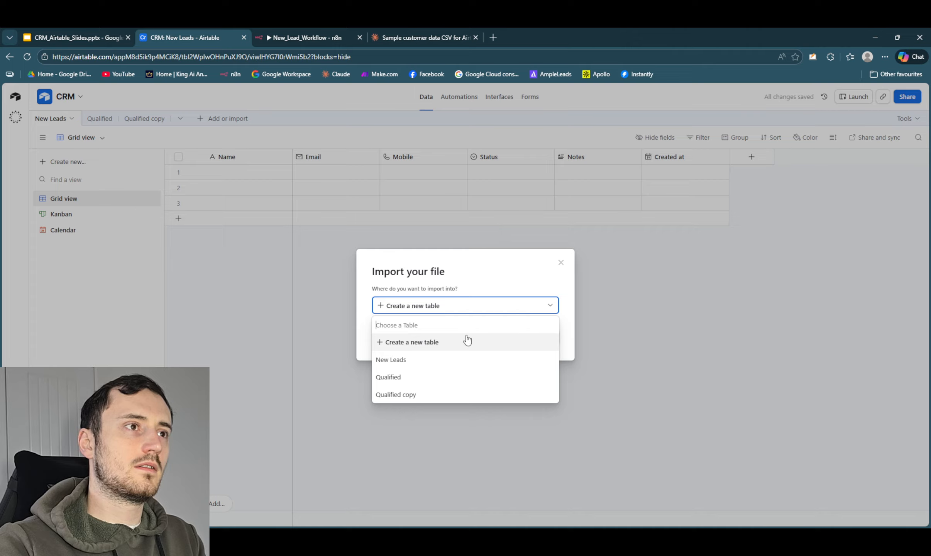
left_click(439, 370)
left_click(551, 339)
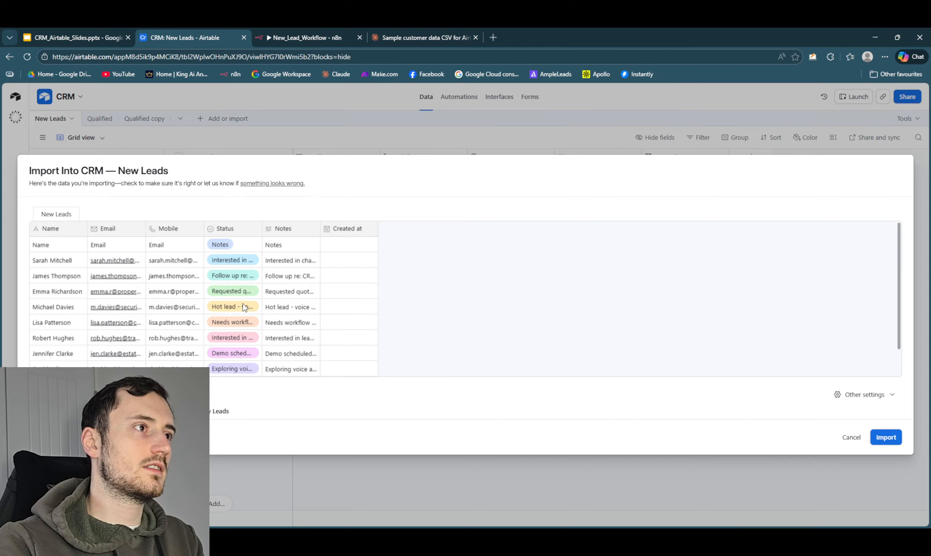
left_click(883, 438)
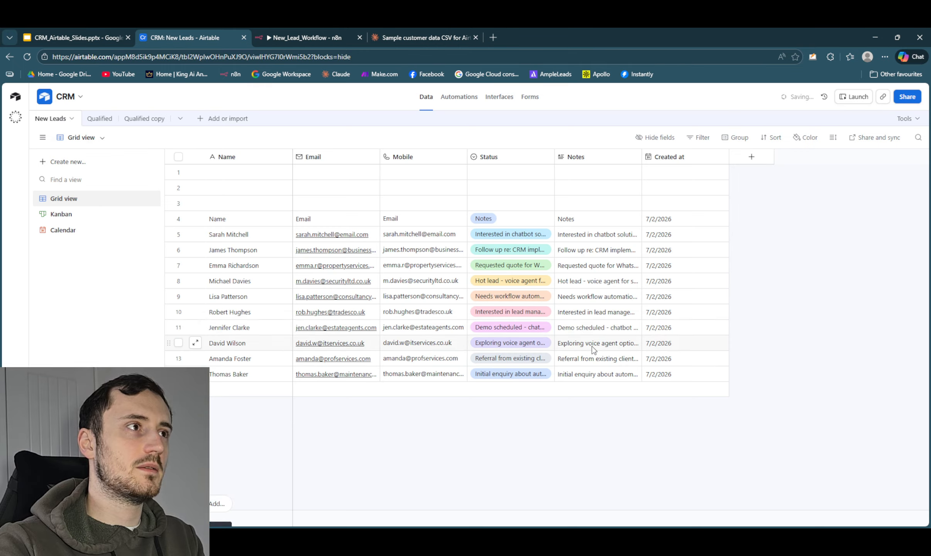
- Delete the three blank records and the imported header-row record from the New Leads table
left_click(178, 171)
left_click(179, 187)
left_click(179, 203)
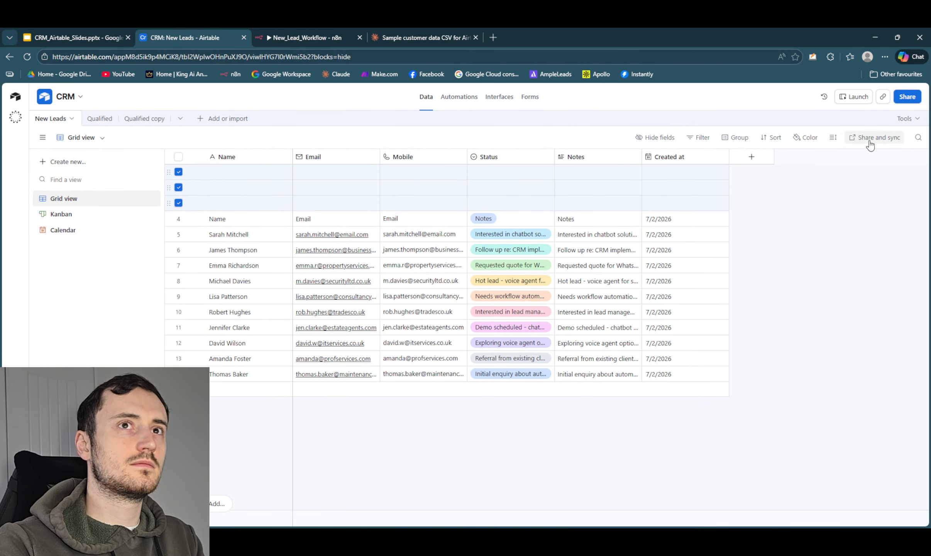
right_click(179, 173)
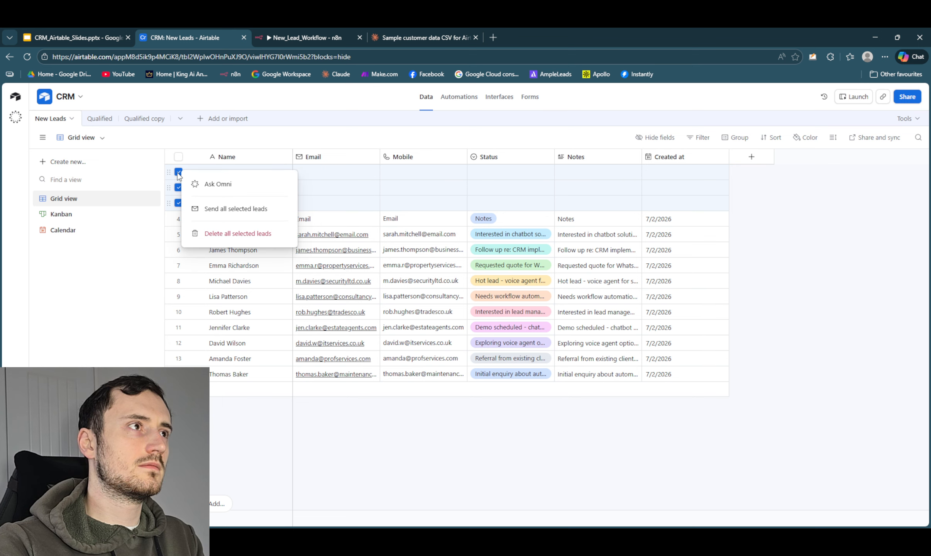
left_click(236, 233)
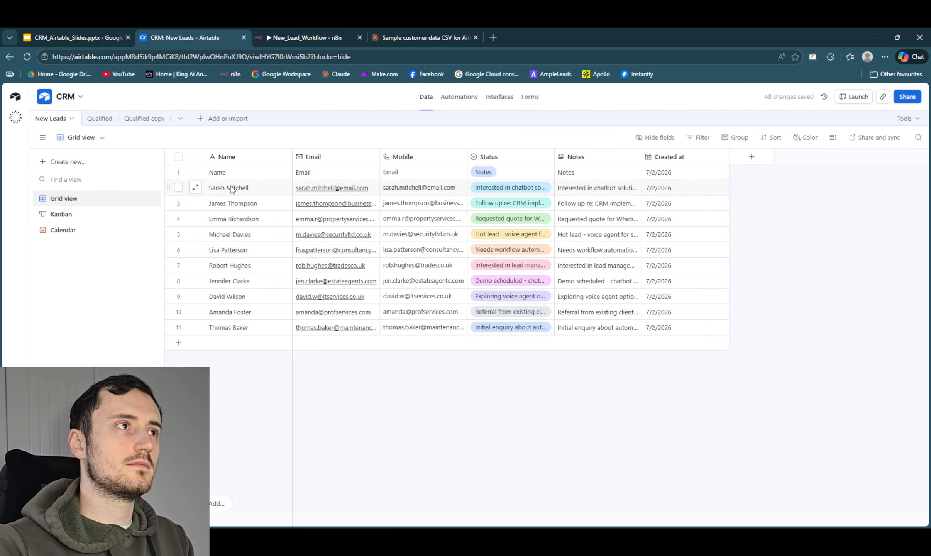
right_click(195, 179)
left_click(251, 368)
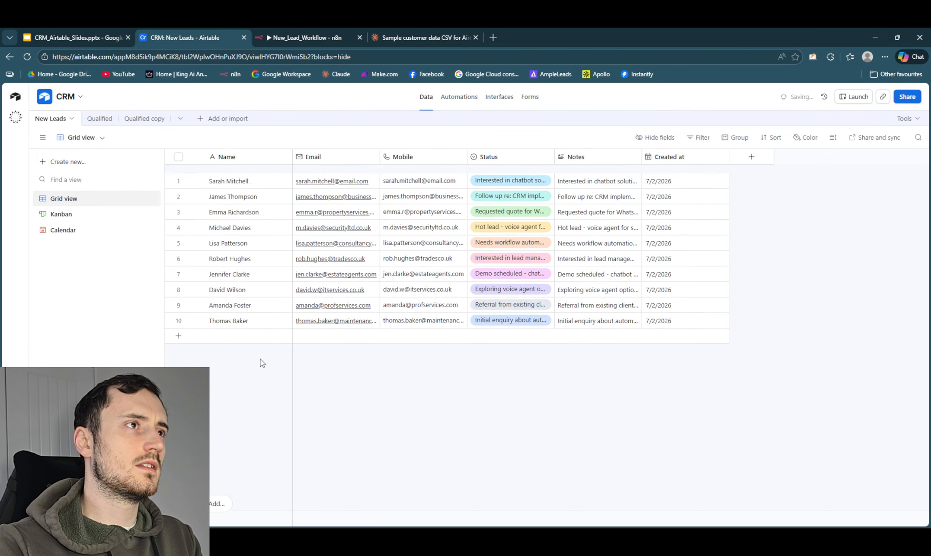
left_click(514, 173)
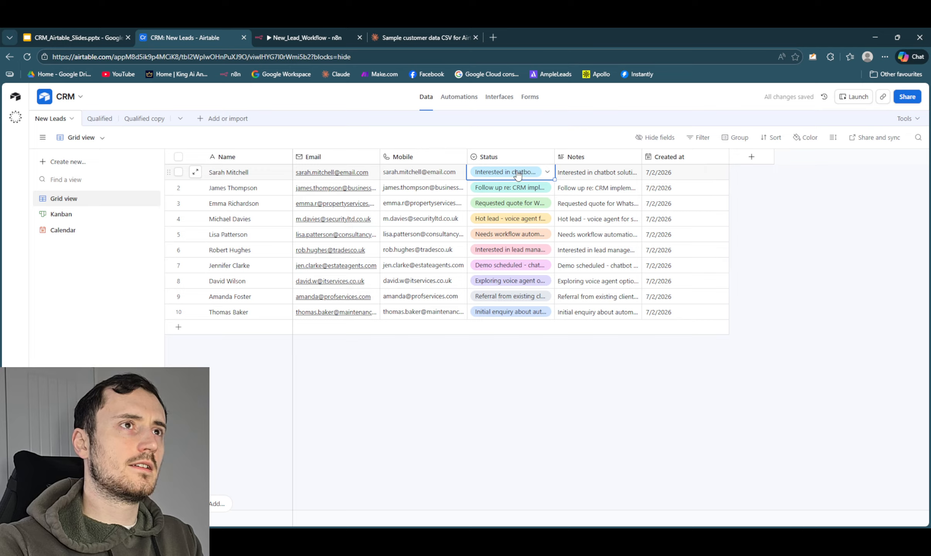
left_click(545, 158)
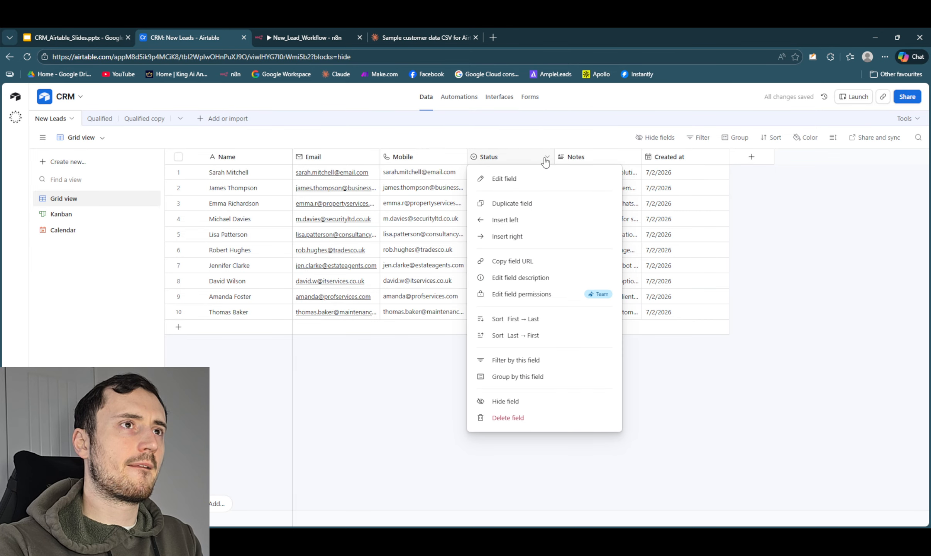
left_click(693, 382)
- Set the Status of the first New Leads record to New Enquiry and the second to Contacted
left_click(524, 176)
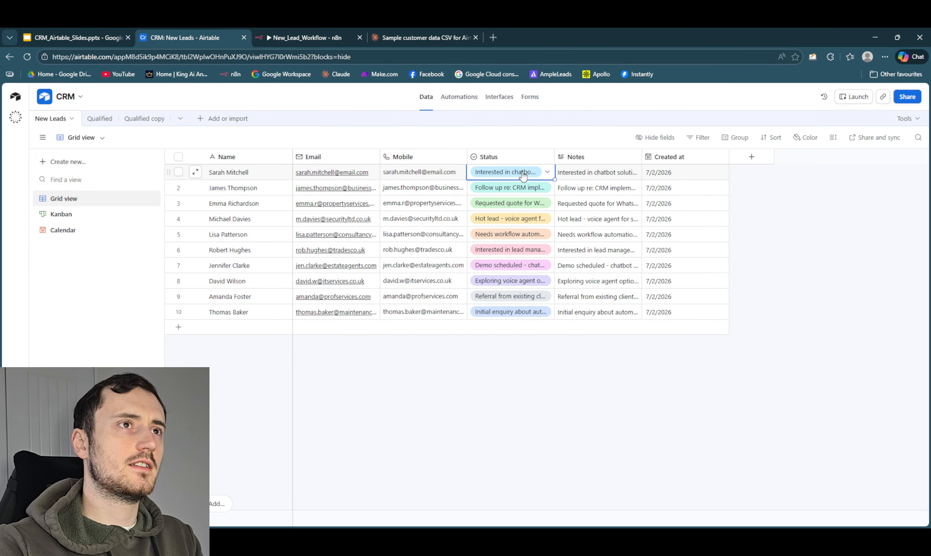
left_click(548, 174)
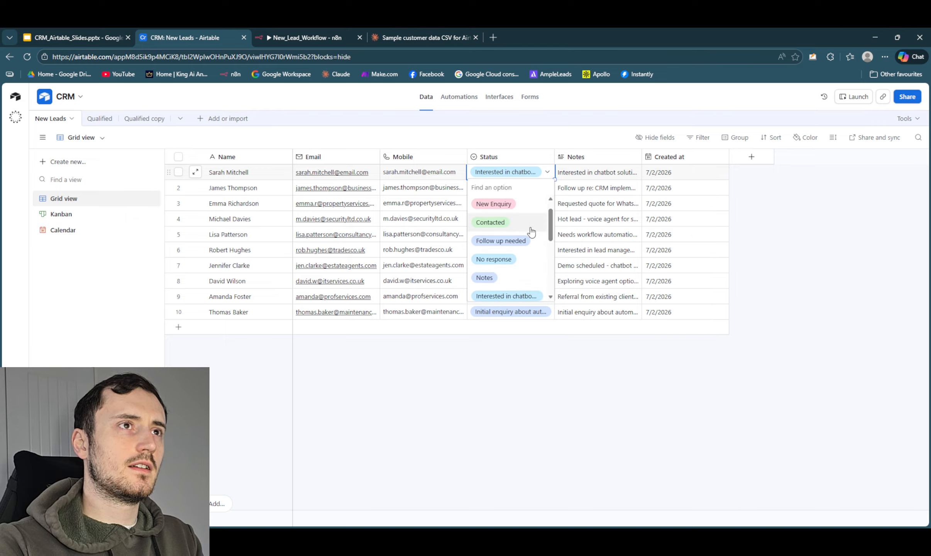
left_click(524, 222)
left_click(541, 190)
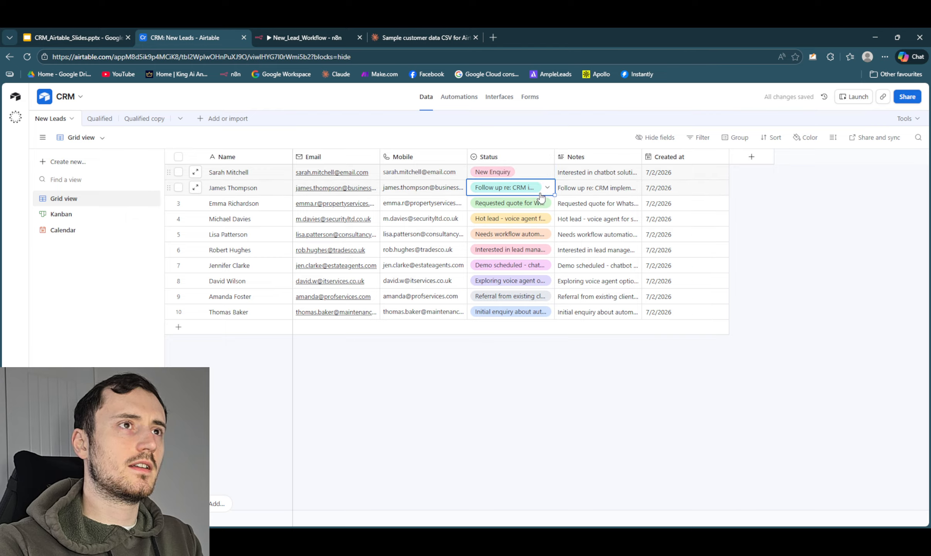
left_click(546, 189)
scroll(517, 254, "up", 3)
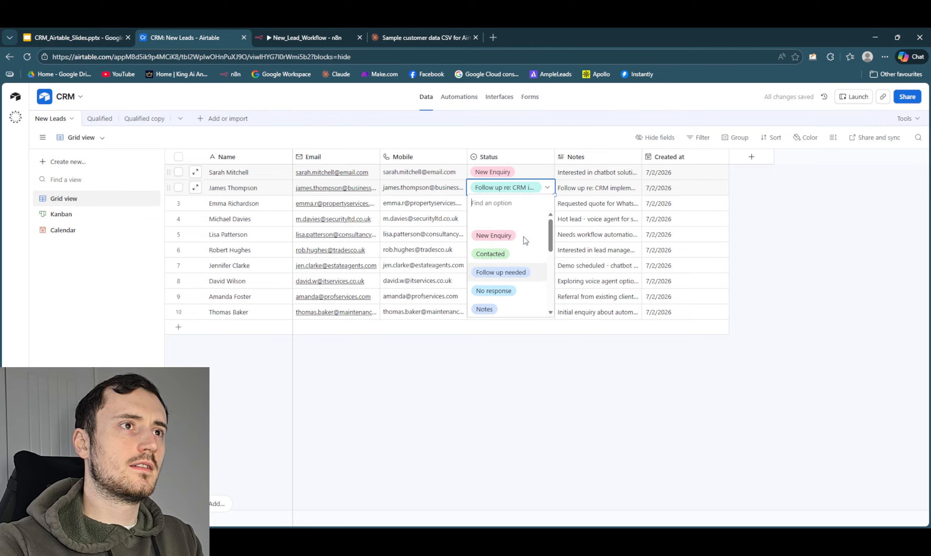
left_click(517, 257)
- Set the Status of the third and fourth New Leads records to New Enquiry
left_click(537, 204)
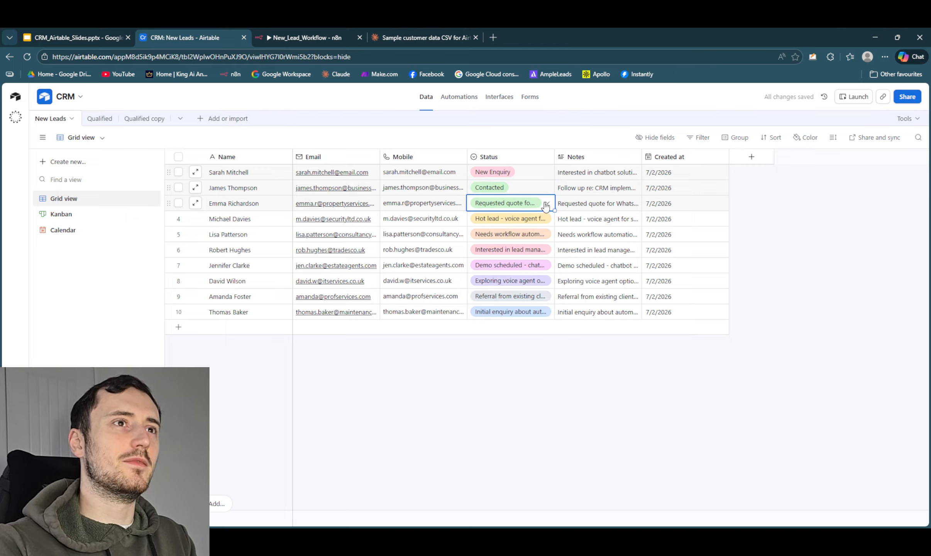
left_click(546, 202)
scroll(517, 258, "up", 3)
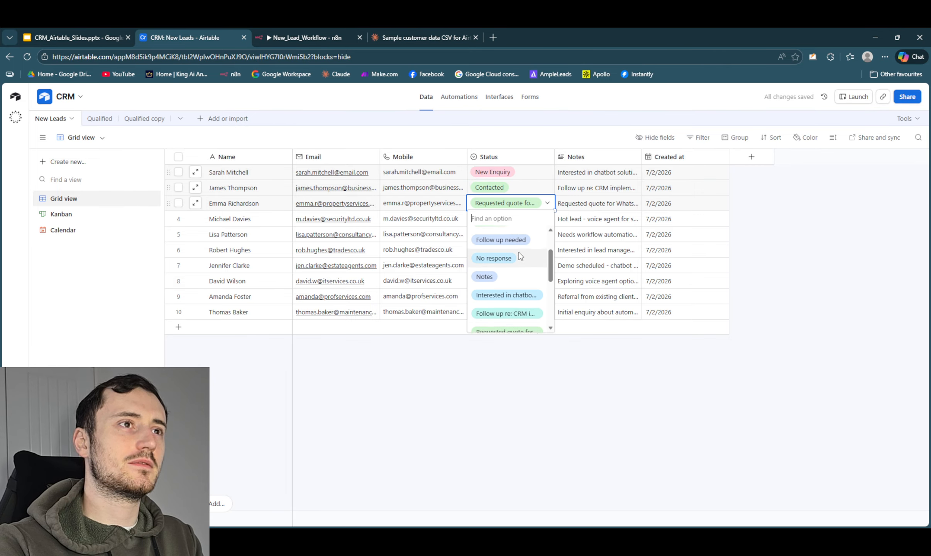
left_click(502, 252)
left_click(541, 218)
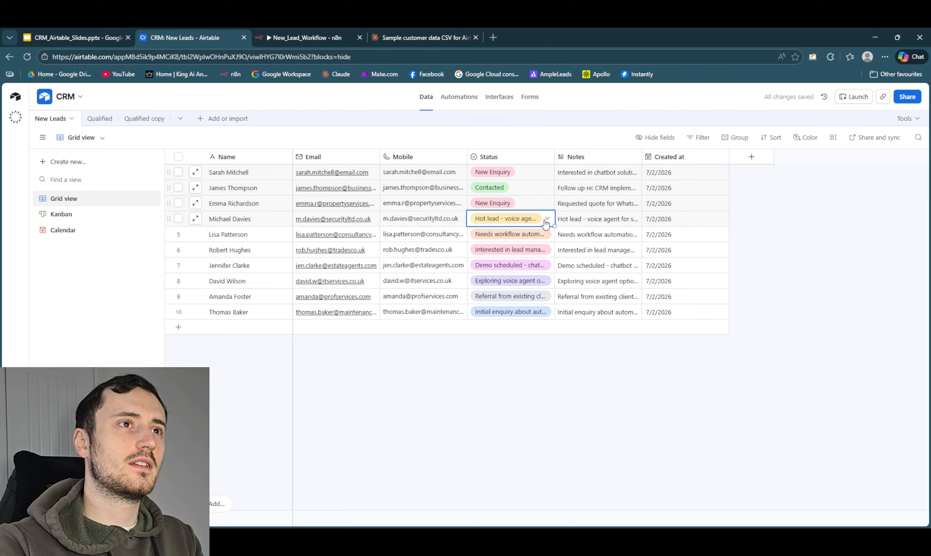
left_click(546, 218)
scroll(518, 265, "up", 2)
left_click(502, 268)
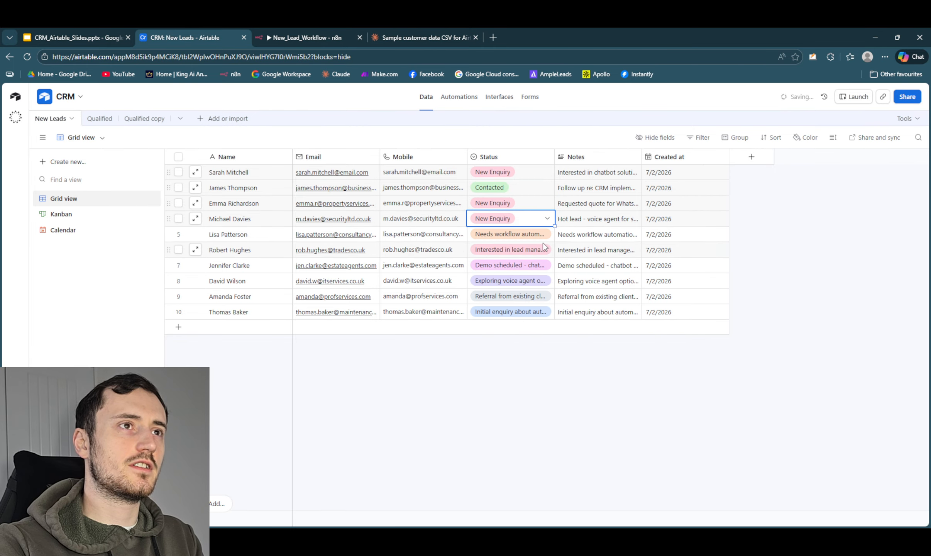
- Set the Status of the fifth New Leads record to Follow up needed and the sixth to No response
left_click(542, 234)
left_click(546, 234)
scroll(515, 303, "up", 5)
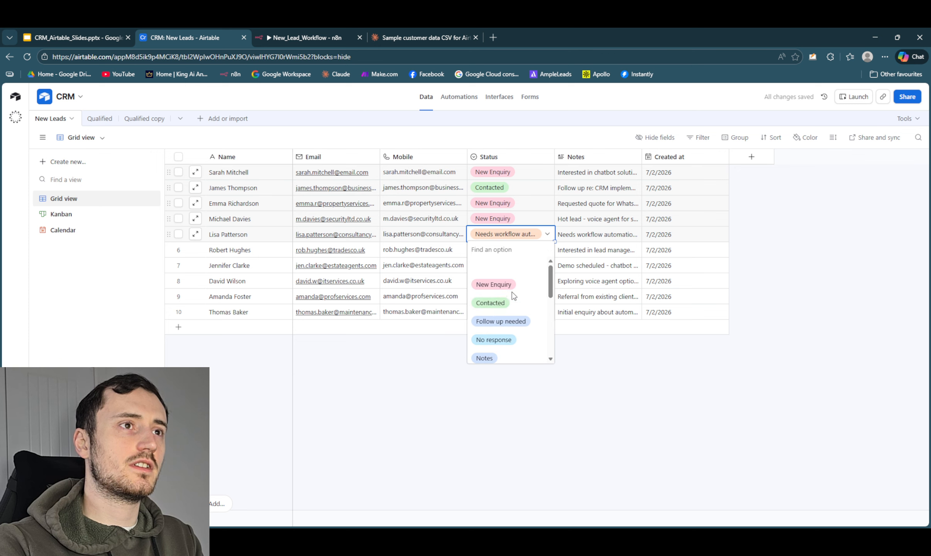
left_click(514, 327)
left_click(540, 249)
left_click(546, 250)
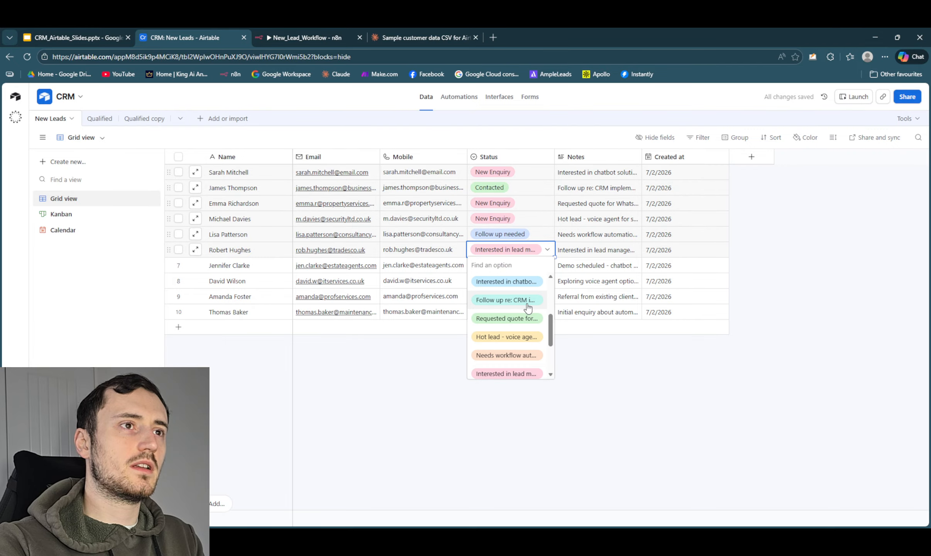
scroll(527, 308, "up", 5)
left_click(521, 351)
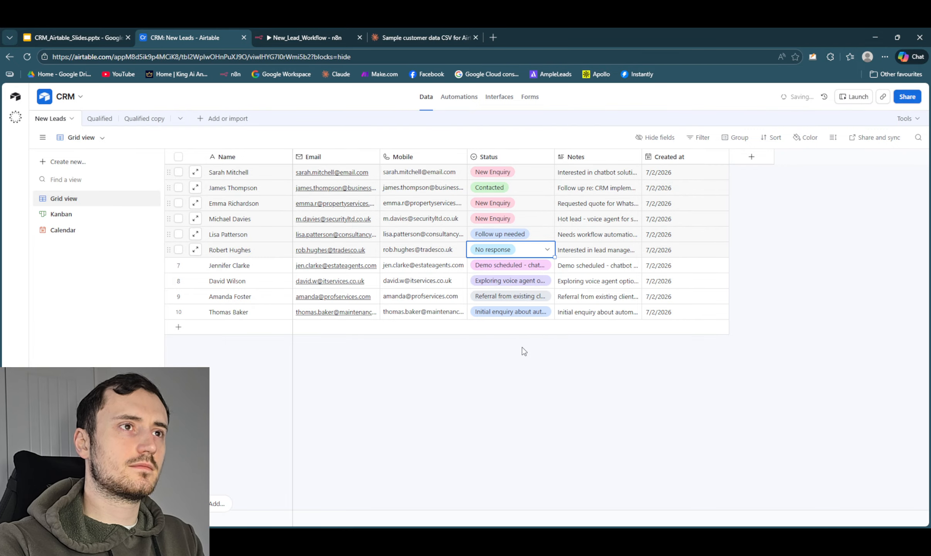
- Set the Status of the seventh New Leads record to No response and the eighth to New Enquiry
left_click(544, 265)
left_click(546, 266)
scroll(529, 327, "up", 5)
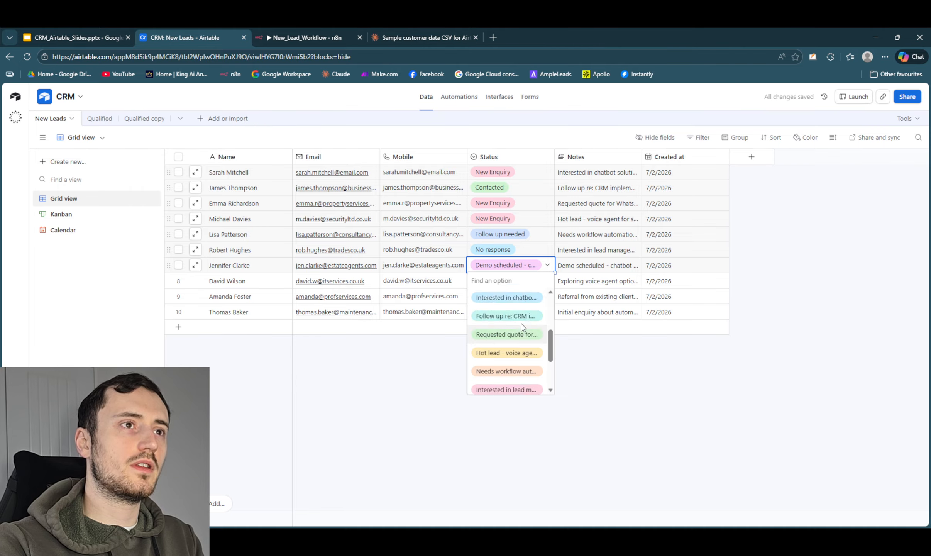
left_click(527, 339)
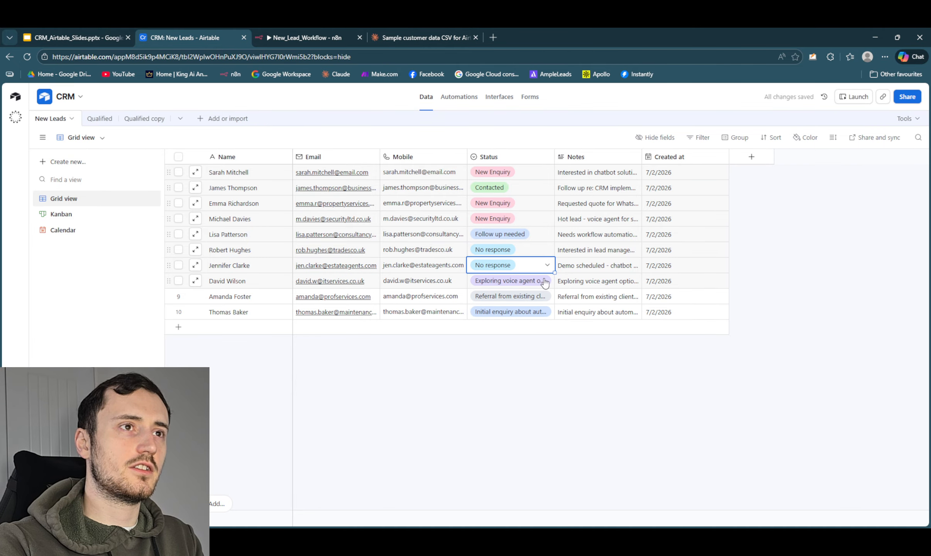
left_click(540, 280)
left_click(547, 280)
scroll(527, 326, "up", 2)
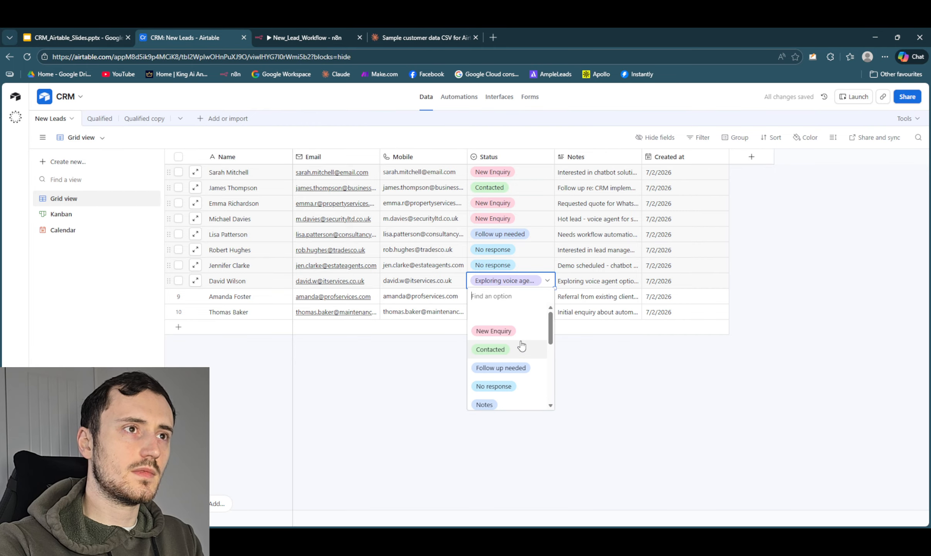
left_click(528, 329)
- Set the Status of the ninth New Leads record to Contacted and the tenth to Follow up needed
left_click(545, 300)
left_click(544, 300)
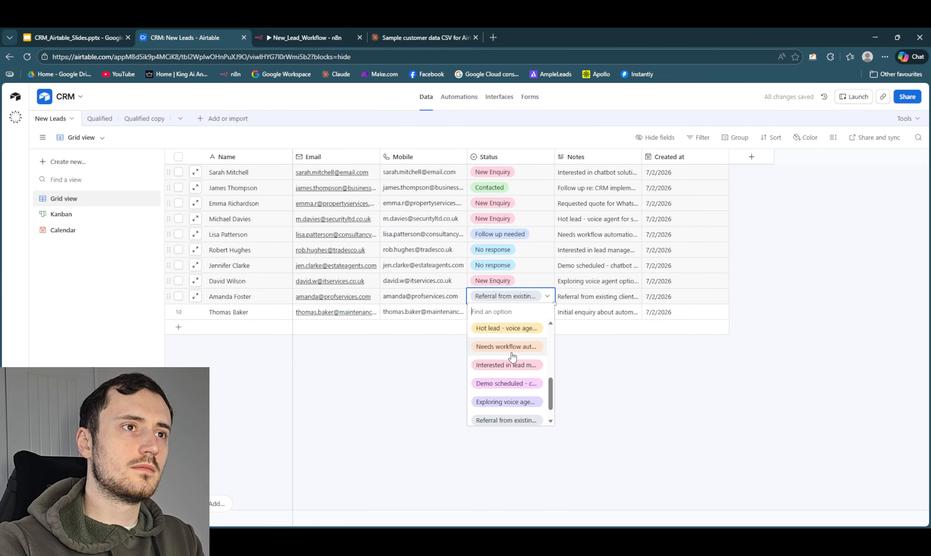
scroll(512, 351, "up", 3)
left_click(511, 367)
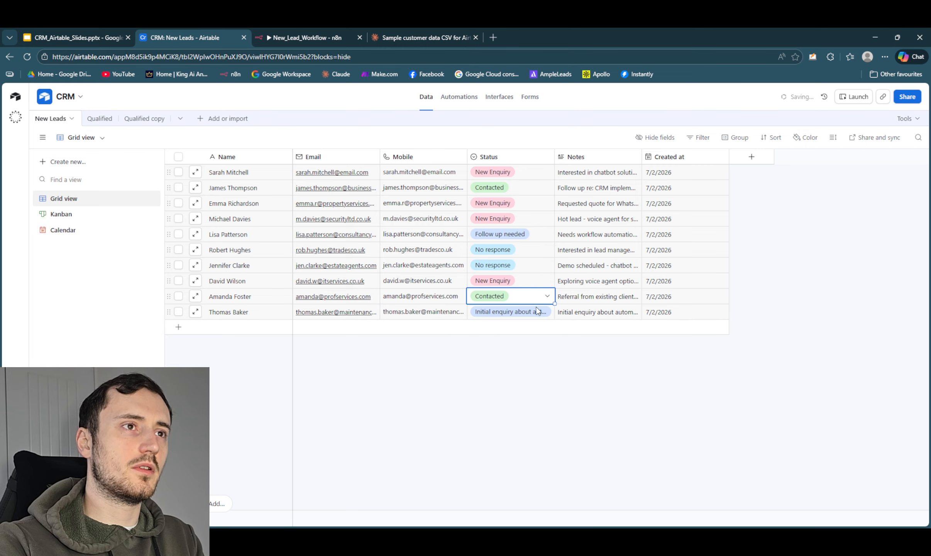
left_click(540, 312)
left_click(540, 312)
scroll(513, 379, "up", 5)
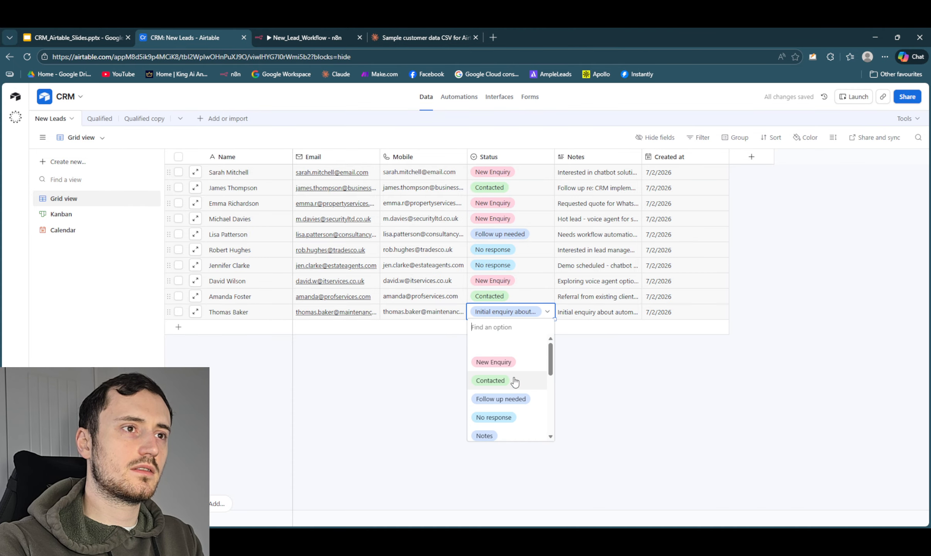
left_click(514, 397)
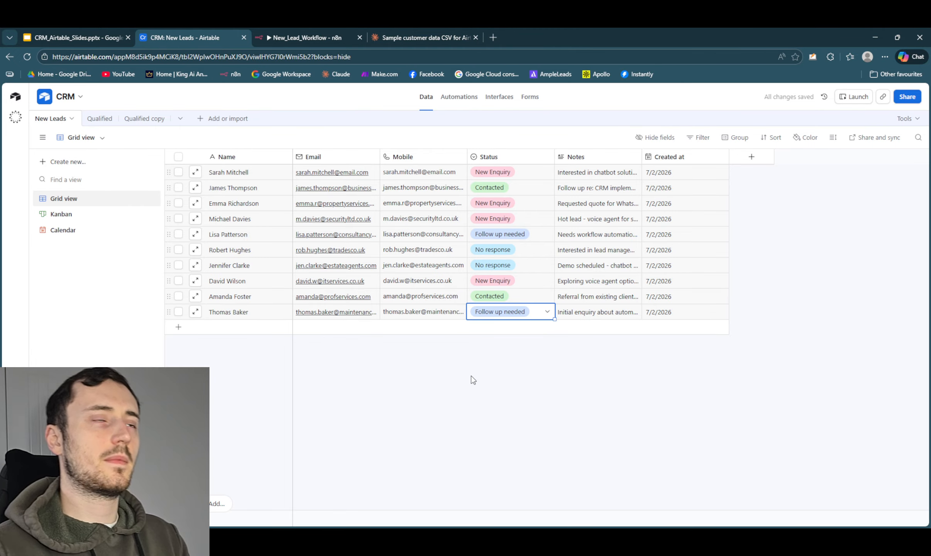
- Review the New Leads records stacked by Status in the Kanban view and return to the grid view
left_click(85, 223)
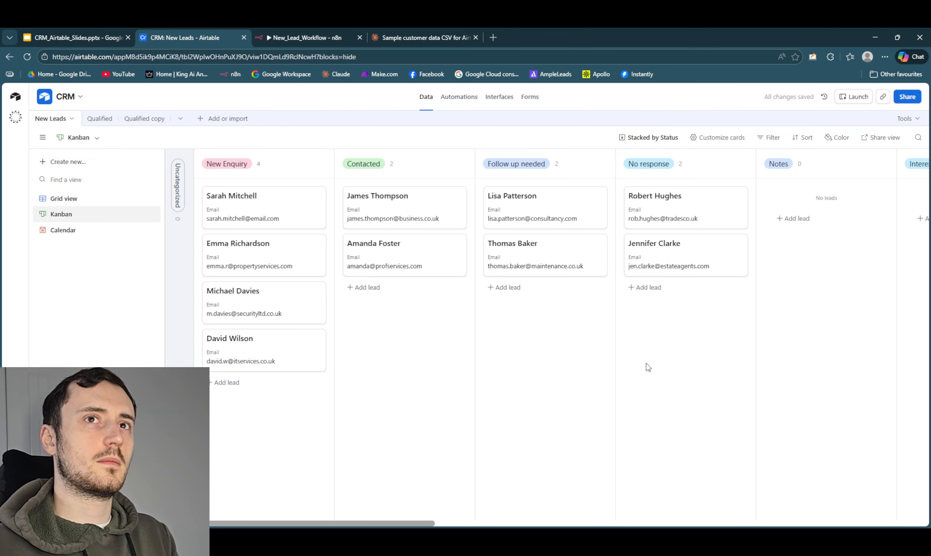
left_click(103, 199)
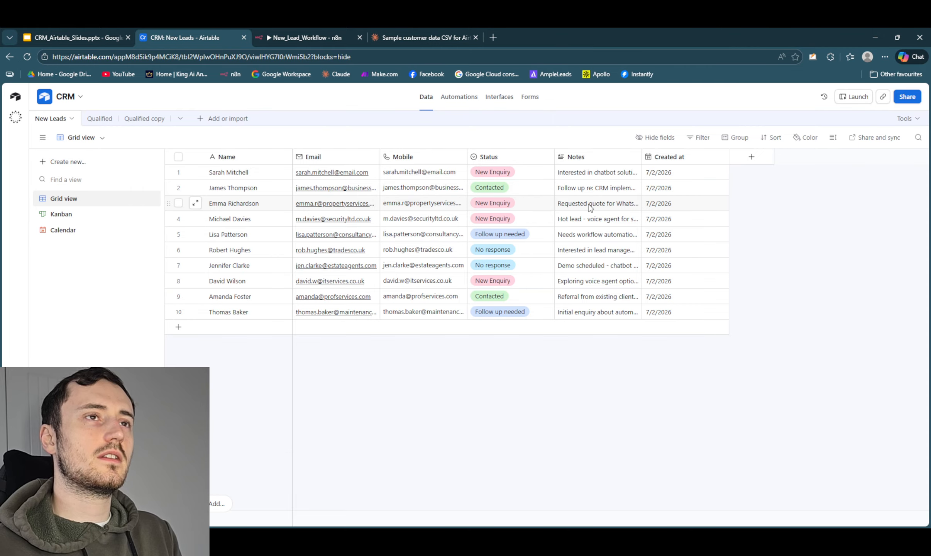
- Expand the first lead's record and draft the comment "Spoke to her on the phone, she will speak to husband and get back to me"
double_click(266, 177)
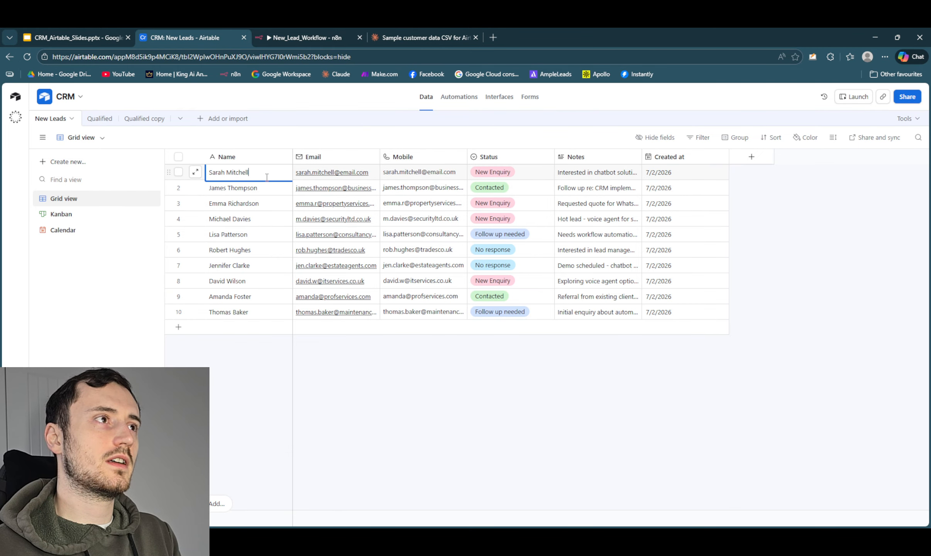
left_click(195, 172)
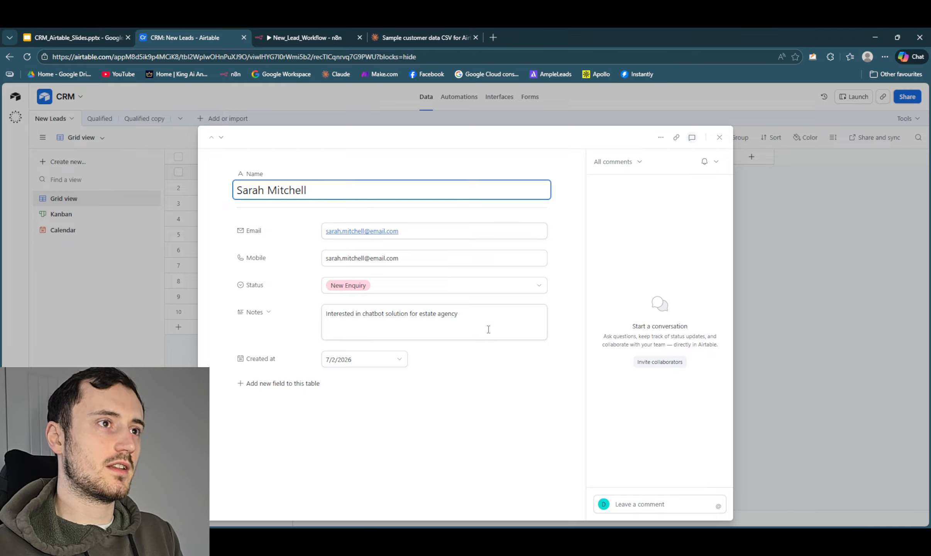
left_click_drag(488, 329, 260, 317)
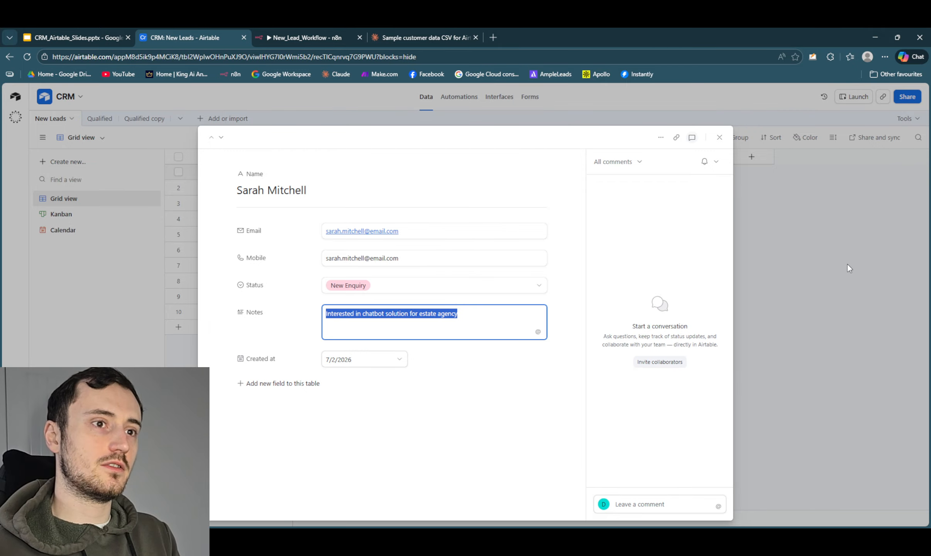
left_click(655, 506)
type("Sp")
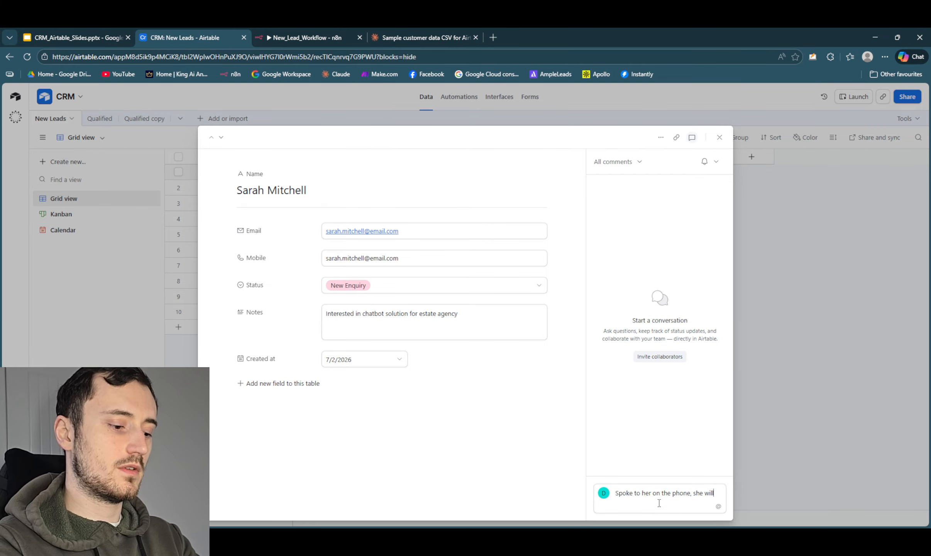
type("speak to husband and get back to")
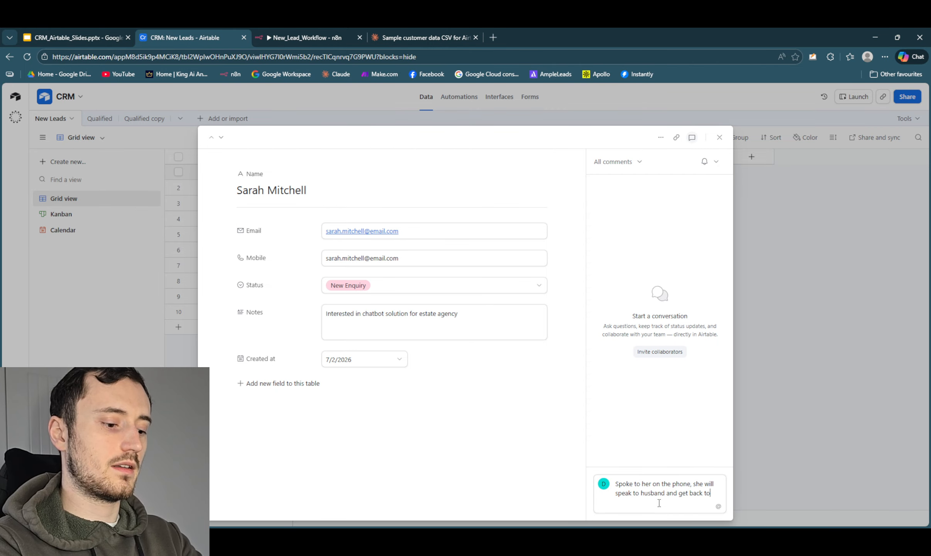
type(" me")
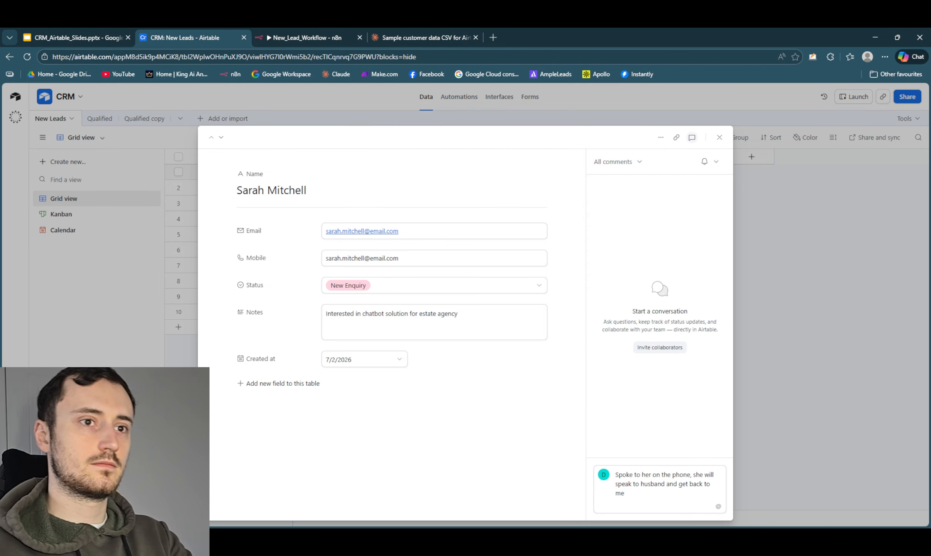
key("Escape")
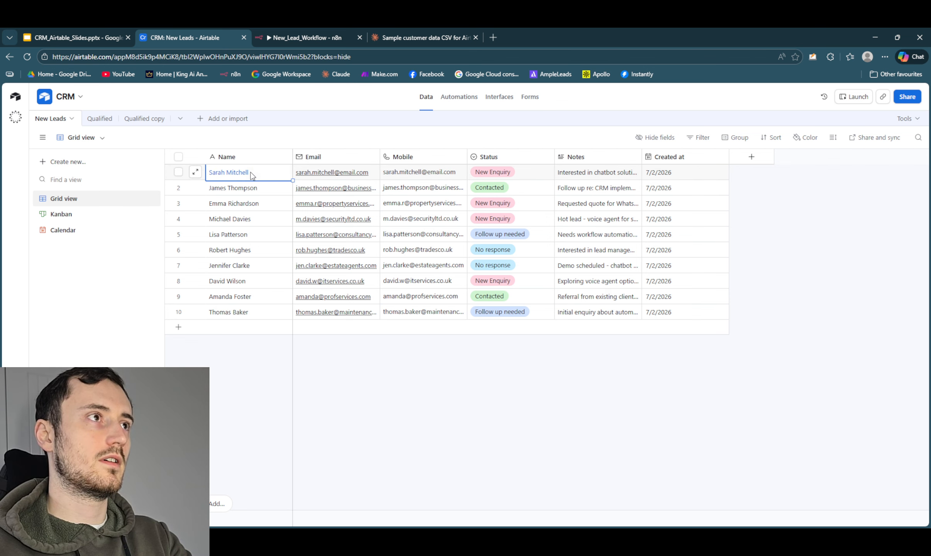
- Reopen the first lead's record, post the drafted comment and close the record
left_click(195, 172)
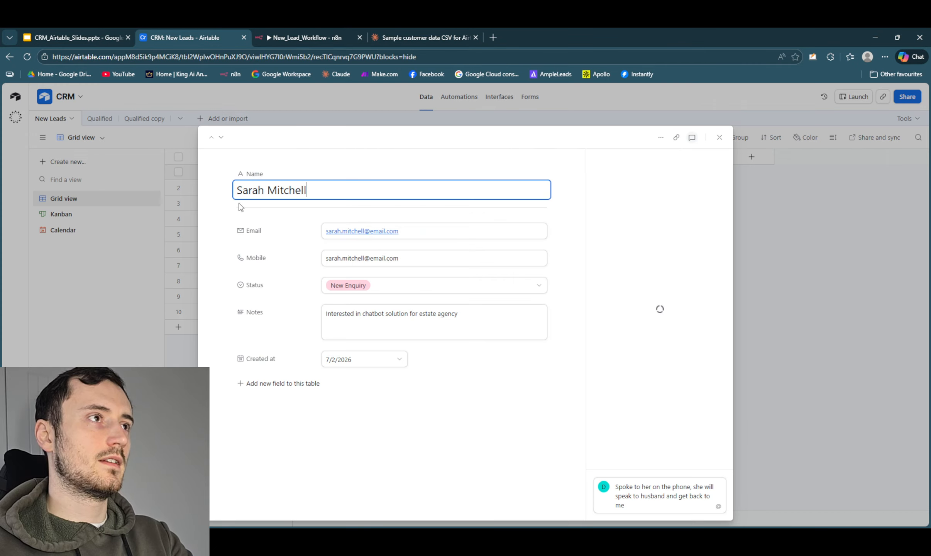
left_click(631, 509)
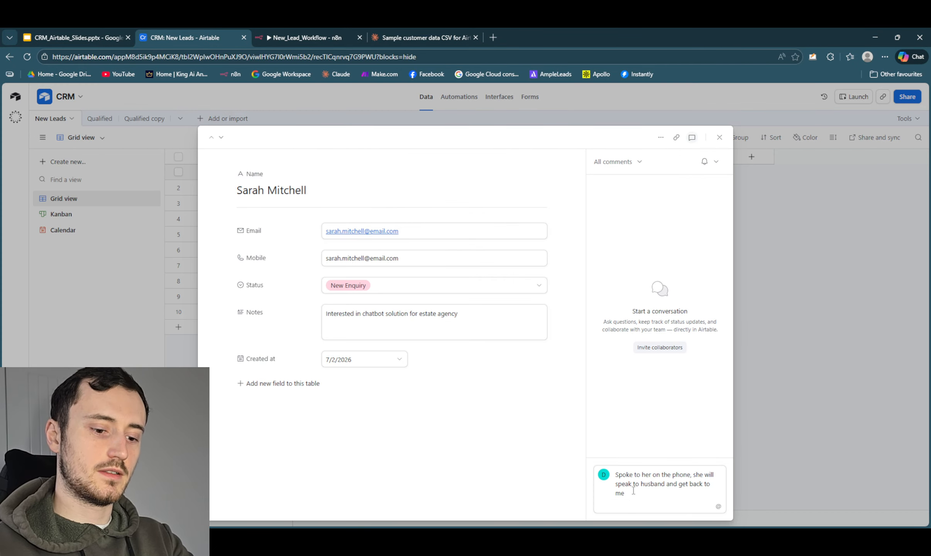
key("Return")
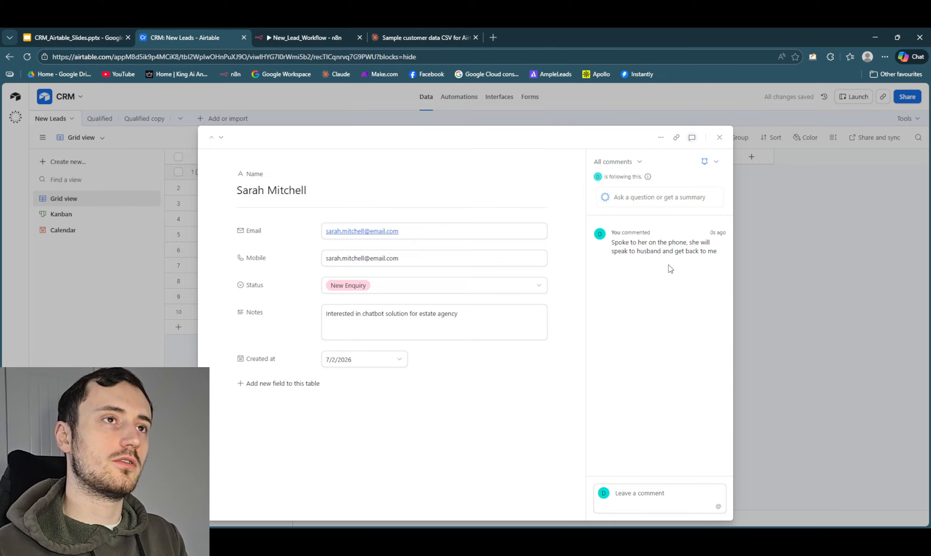
left_click(717, 138)
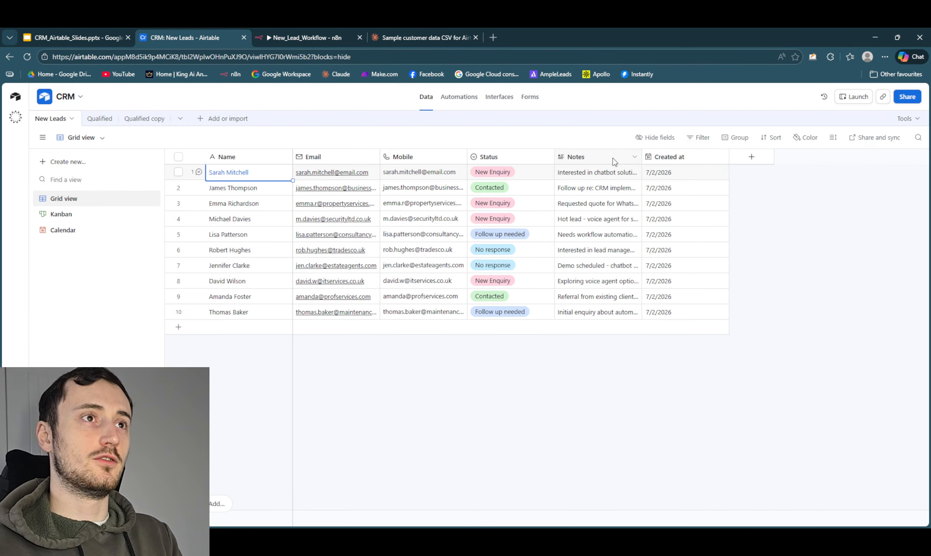
- Delete the stray imported note options from the Status field, keeping only New Enquiry, Contacted, Follow up needed and No response, and save it
left_click(546, 176)
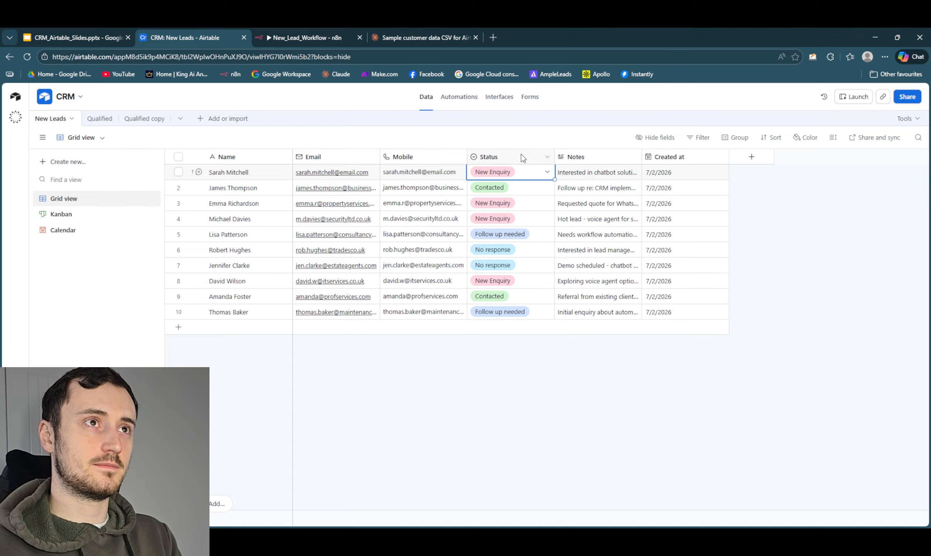
left_click(546, 158)
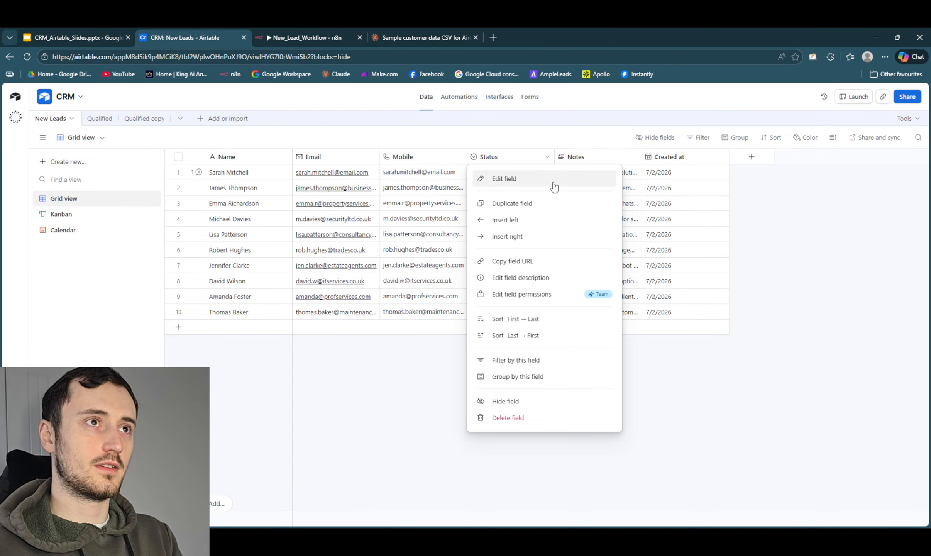
left_click(544, 178)
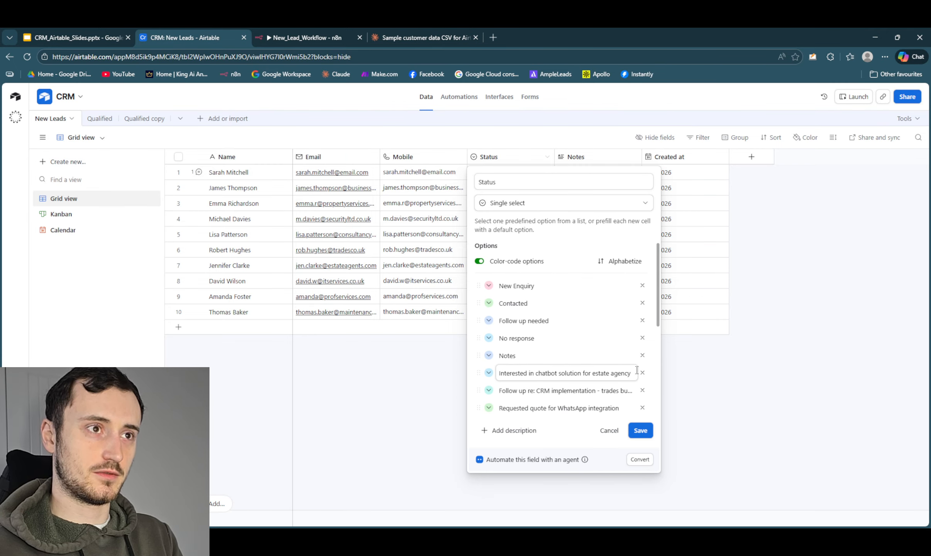
left_click(642, 355)
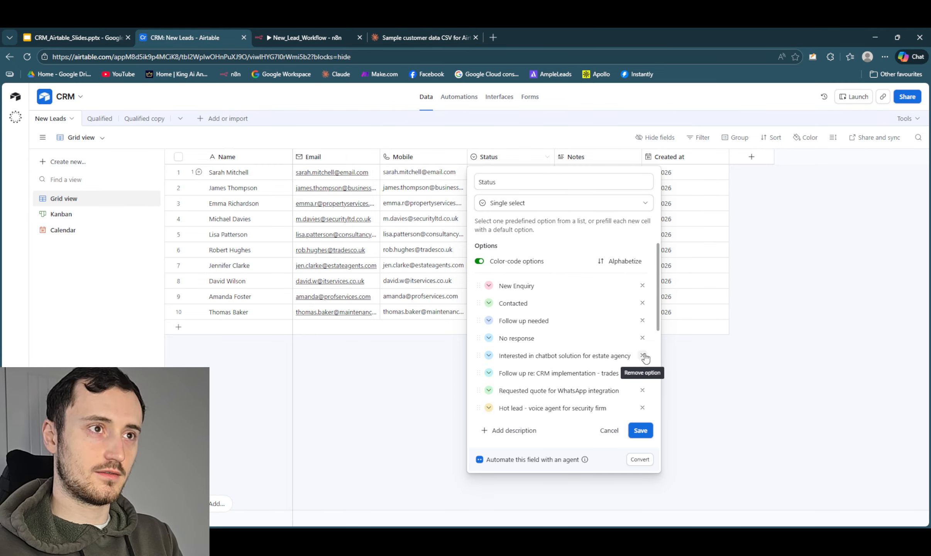
left_click(642, 355)
left_click(642, 355)
left_click(642, 355)
left_click(643, 355)
left_click(643, 355)
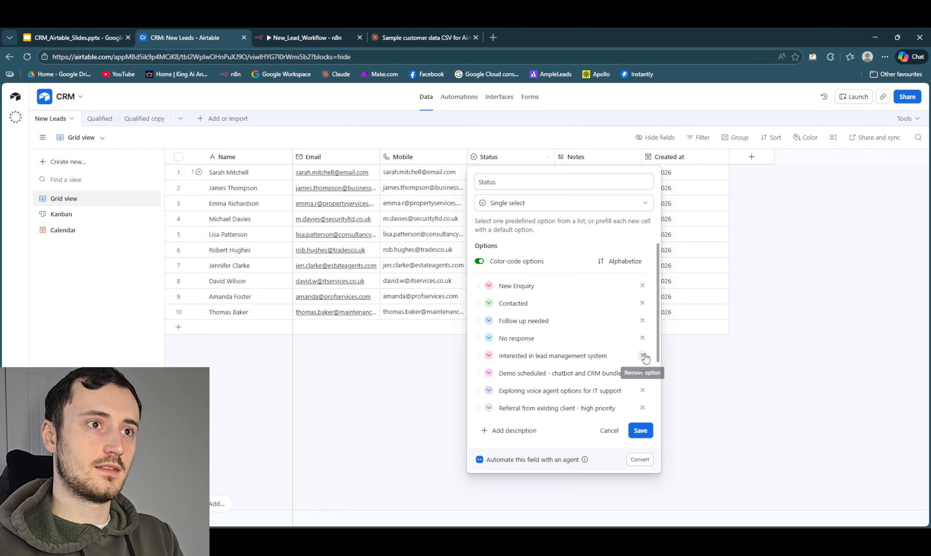
left_click(642, 355)
left_click(642, 355)
left_click(643, 355)
left_click(642, 355)
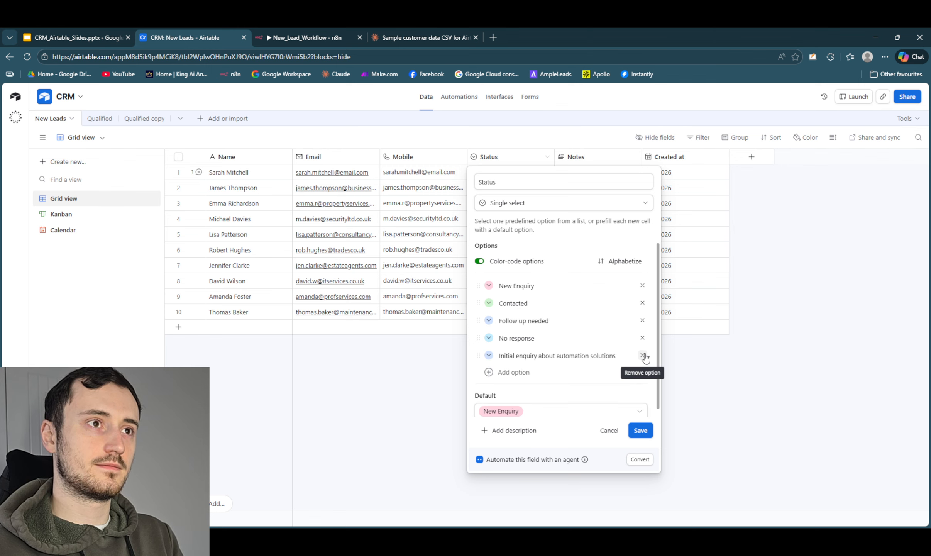
left_click(643, 355)
left_click(640, 419)
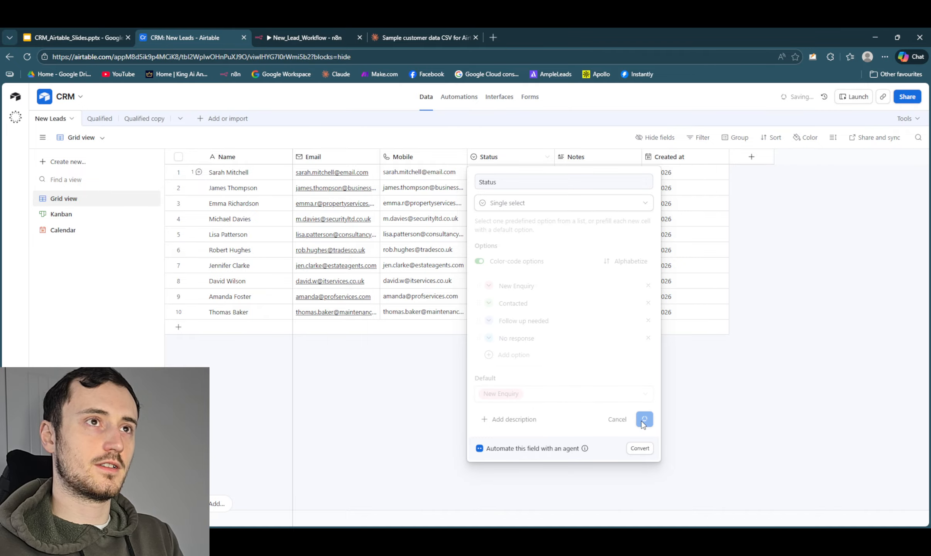
left_click(550, 380)
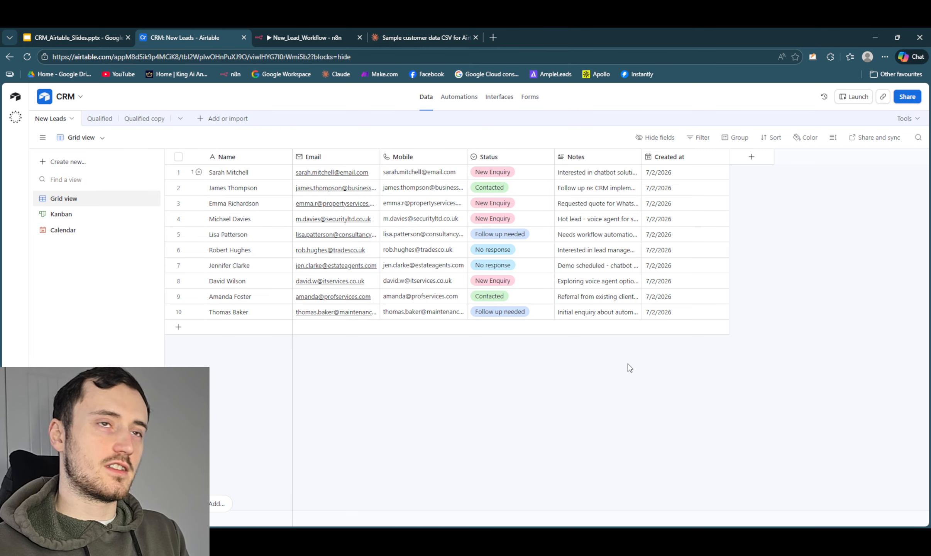
left_click(547, 156)
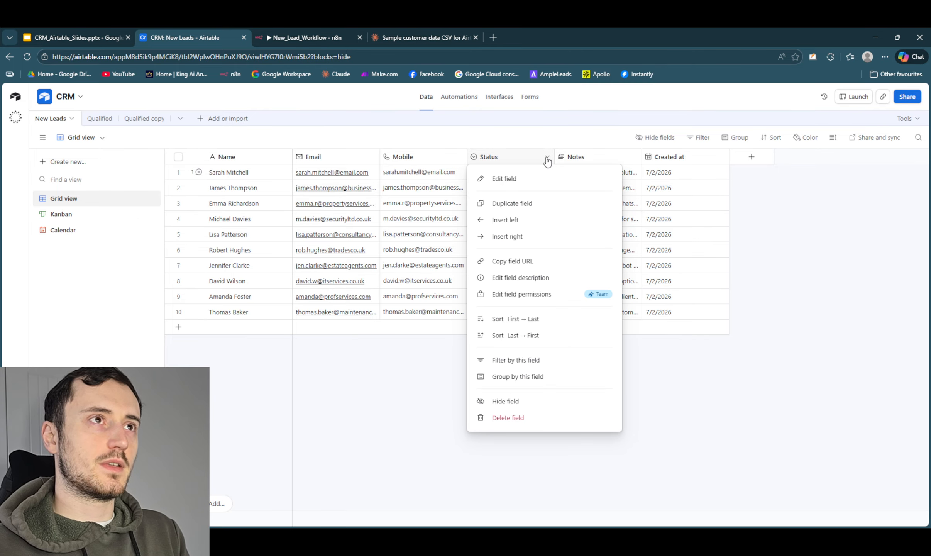
left_click(725, 406)
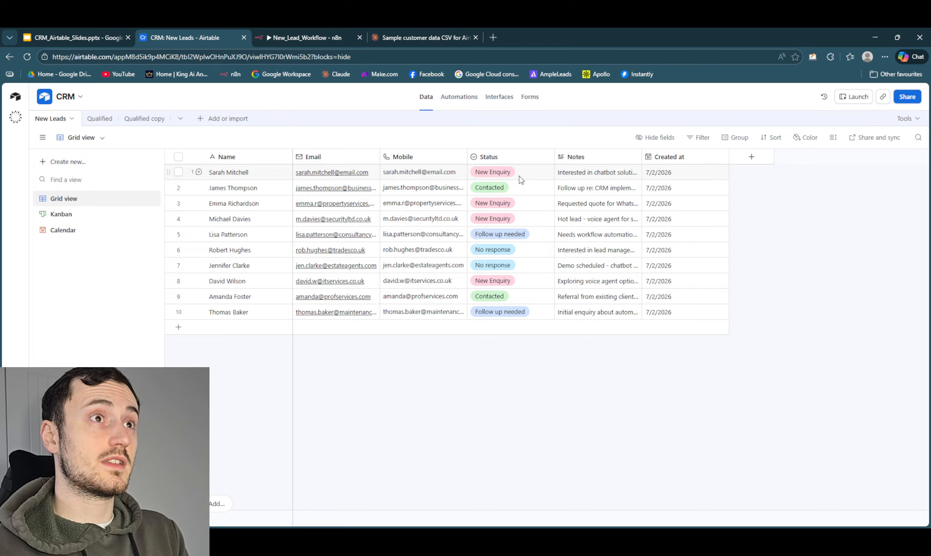
left_click(547, 156)
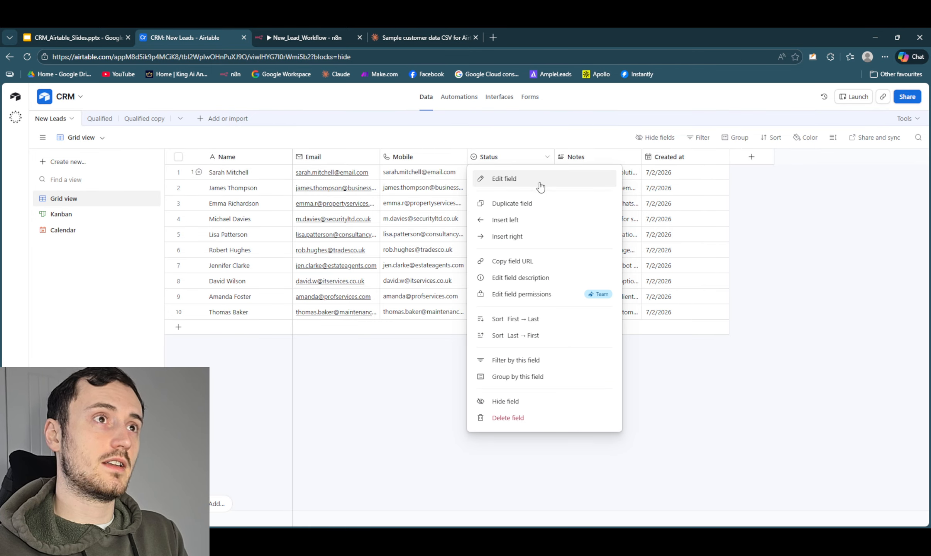
left_click(660, 369)
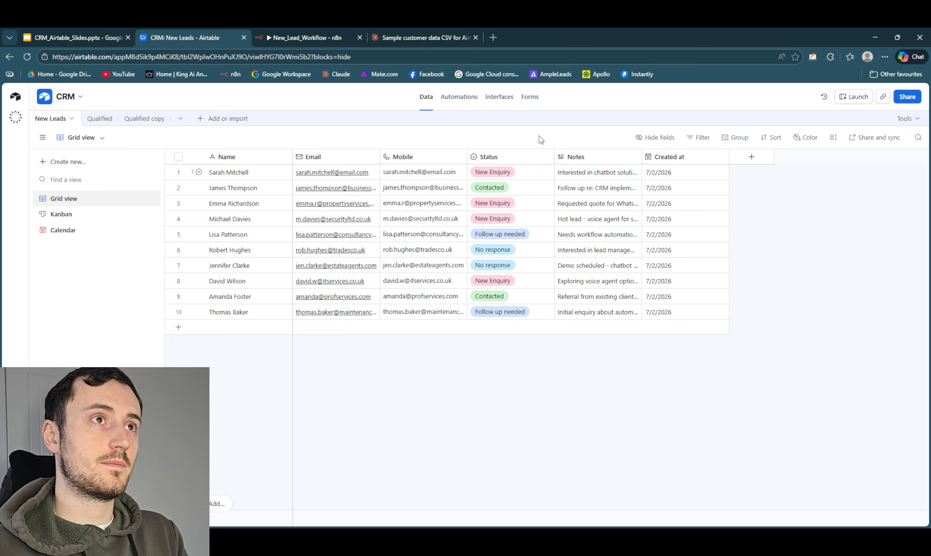
- Set the first lead's Status to Follow up needed and switch New Leads to the Kanban view
left_click(537, 173)
left_click(547, 173)
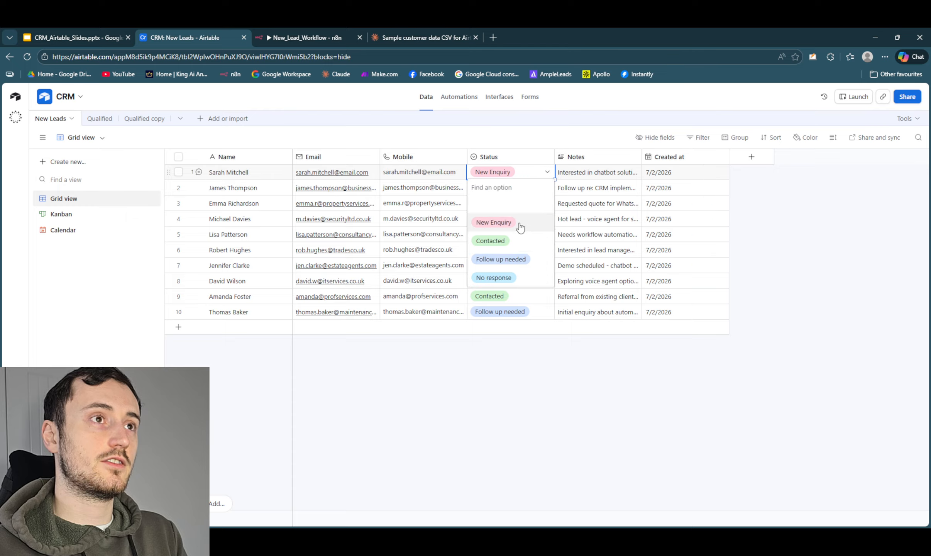
left_click(517, 260)
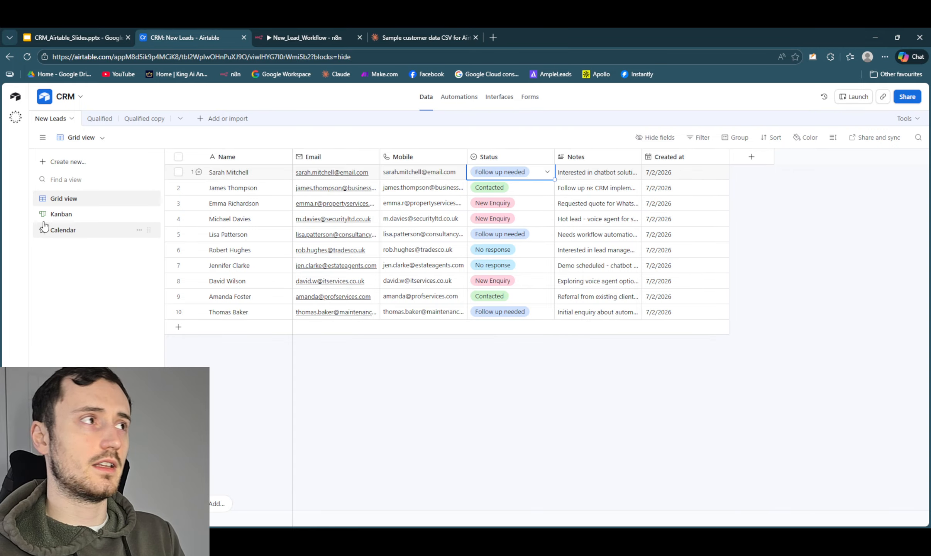
left_click(82, 217)
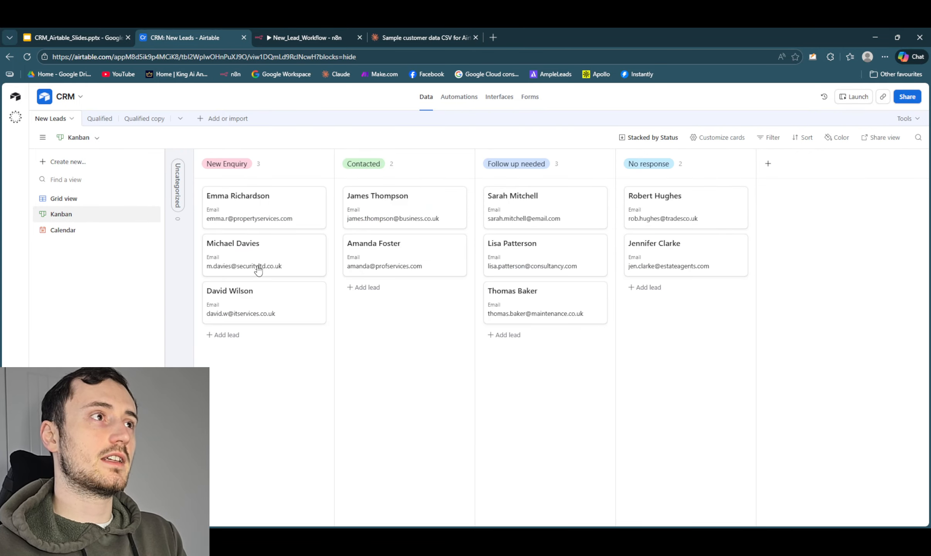
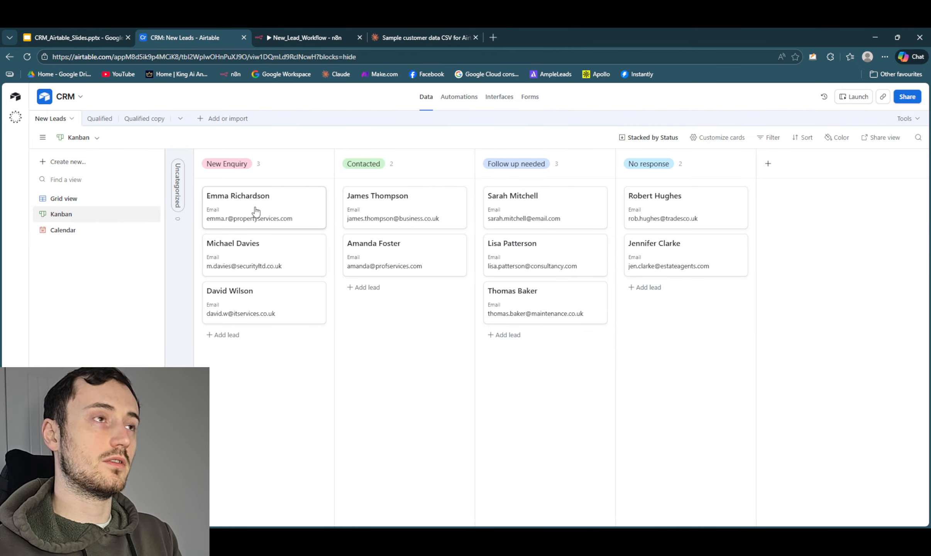
- On the Kanban board, move the first New Enquiry lead to Contacted and swap the second leads of New Enquiry and Follow up needed
left_click_drag(255, 210, 401, 295)
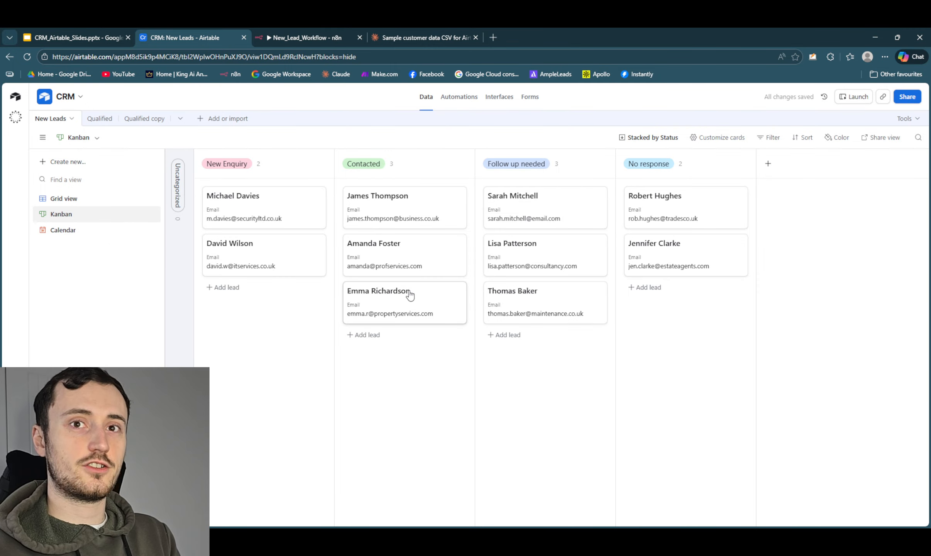
left_click(77, 204)
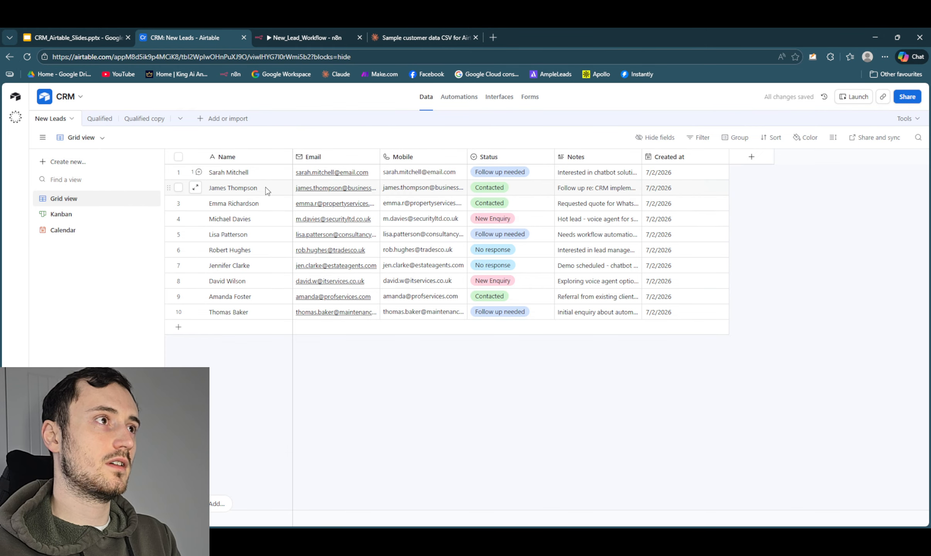
left_click(89, 214)
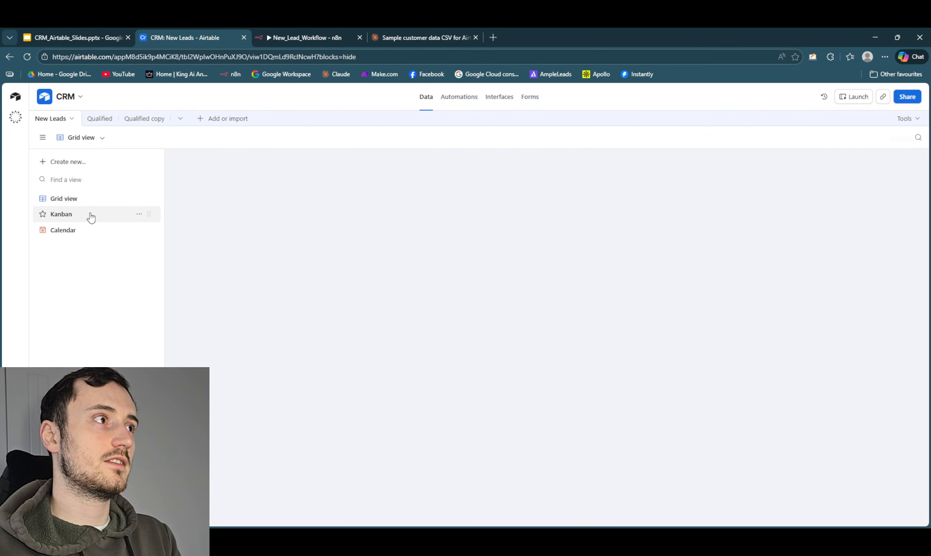
left_click_drag(561, 258, 421, 305)
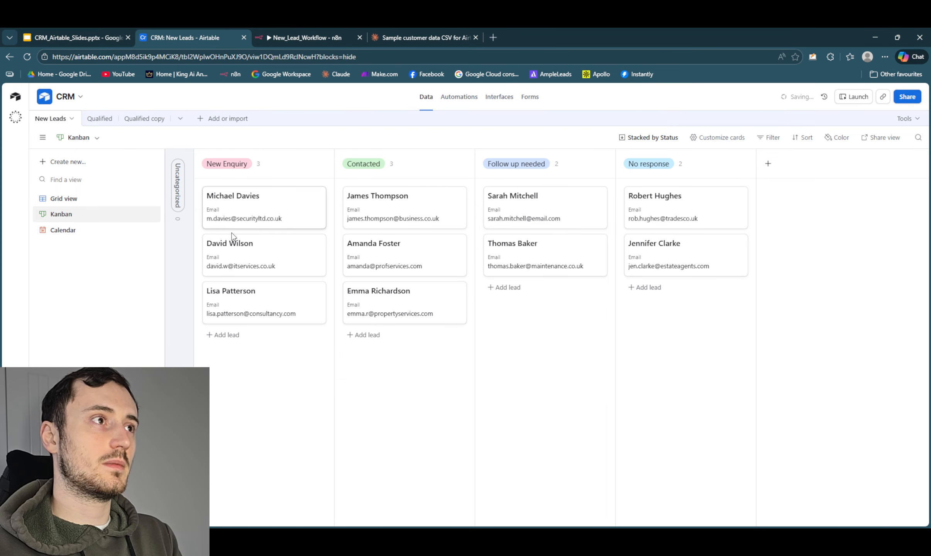
left_click_drag(235, 239, 527, 305)
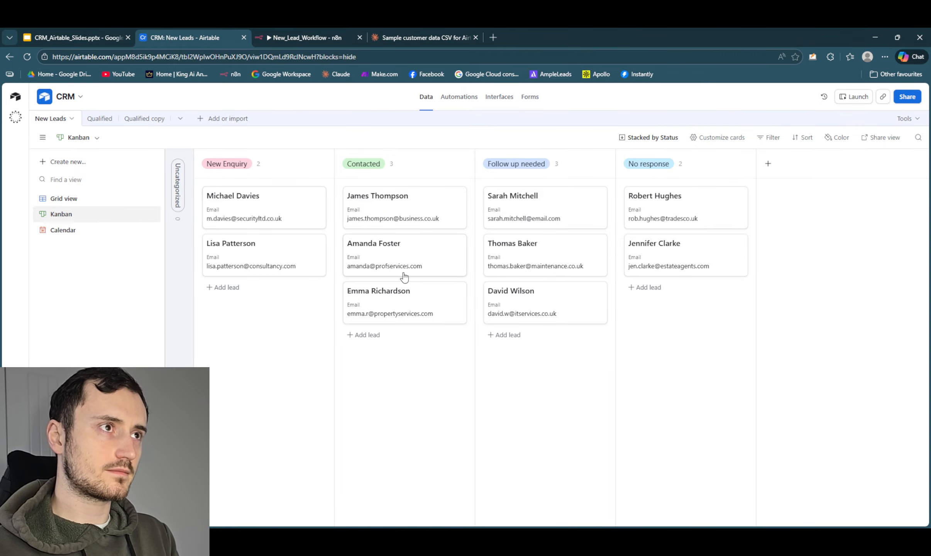
- Return the last Contacted lead to New Enquiry, and move all the New Enquiry leads to Contacted
left_click_drag(430, 313, 282, 304)
left_click_drag(274, 210, 415, 306)
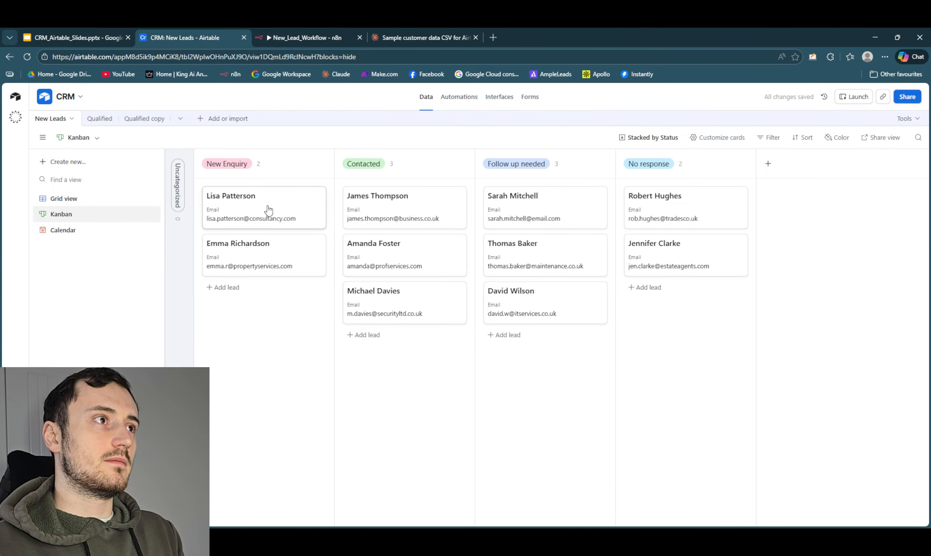
left_click_drag(269, 210, 401, 328)
left_click_drag(235, 210, 382, 279)
- View the second Contacted lead's record, move that lead to No response and move the lead below it to Follow up needed
left_click(430, 255)
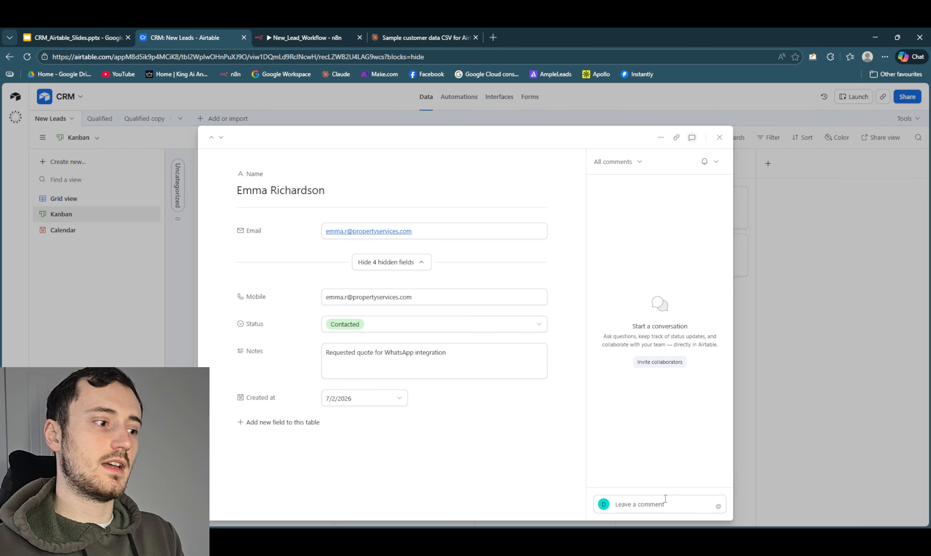
left_click(719, 137)
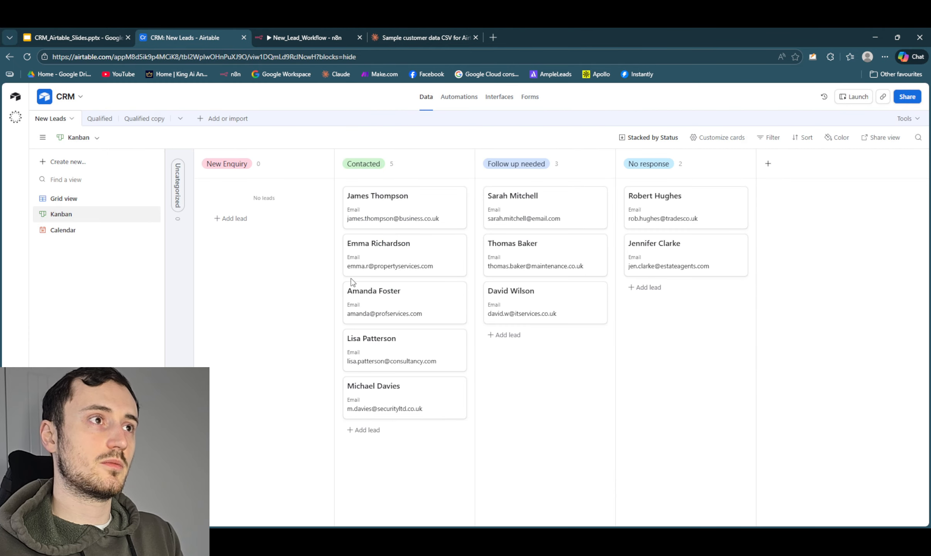
left_click_drag(386, 264, 691, 318)
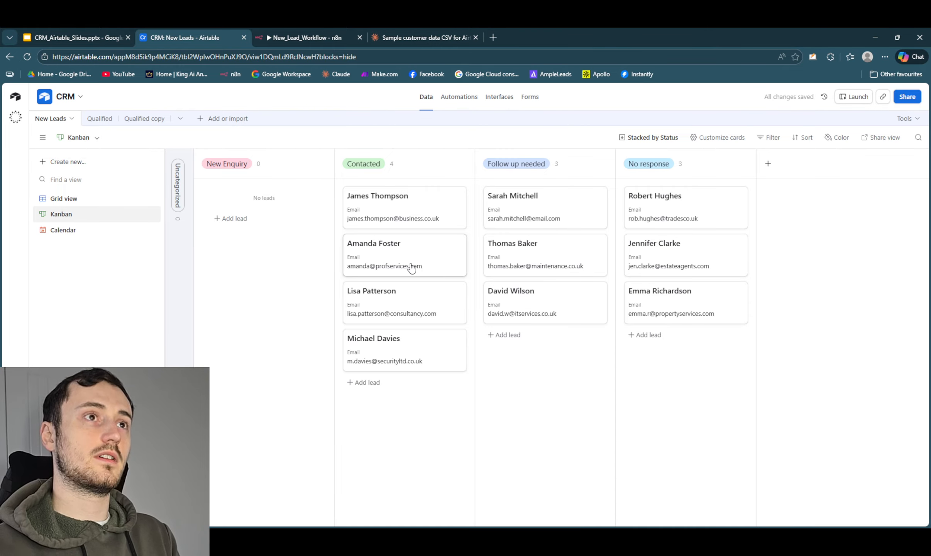
left_click_drag(415, 264, 560, 344)
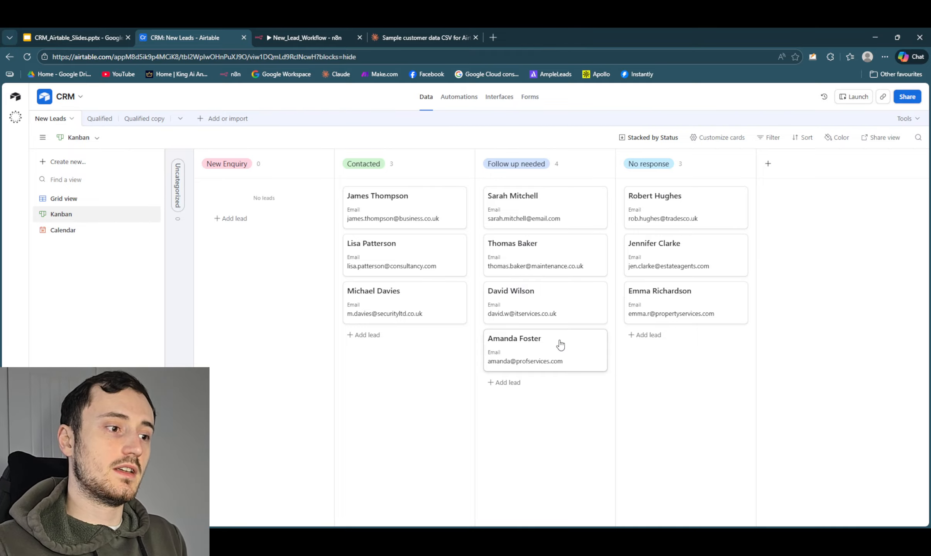
- Compare the Qualified table's Kanban stages with New Leads, and open the New Leads Status field for editing
left_click(110, 119)
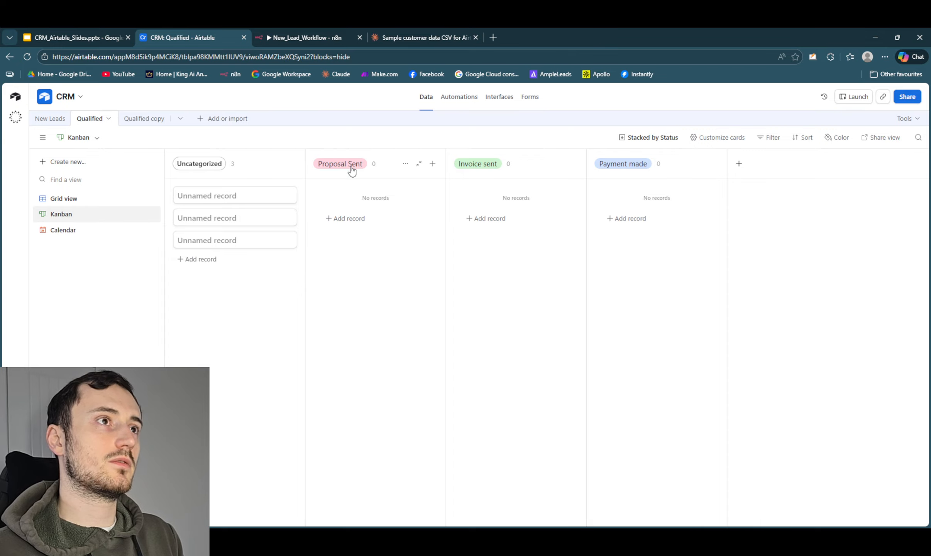
left_click(55, 119)
left_click(71, 199)
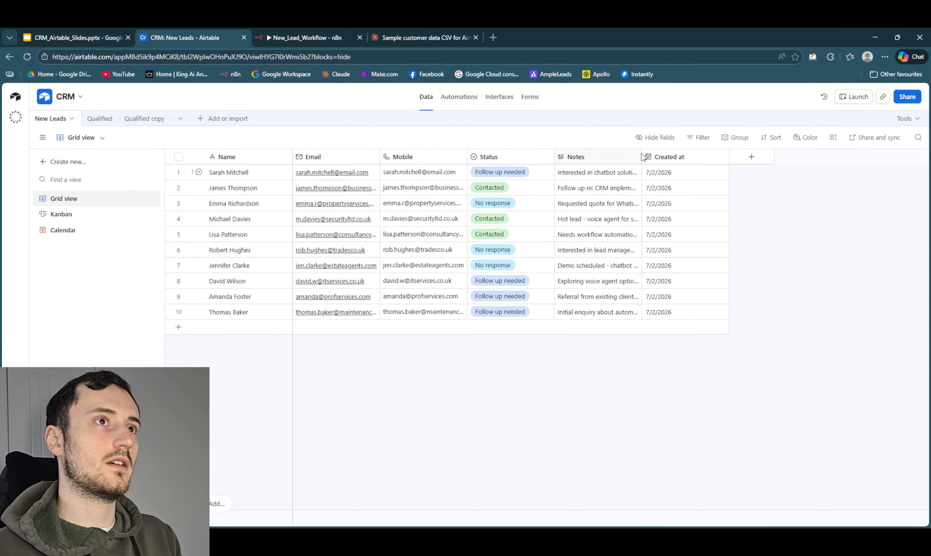
left_click(98, 120)
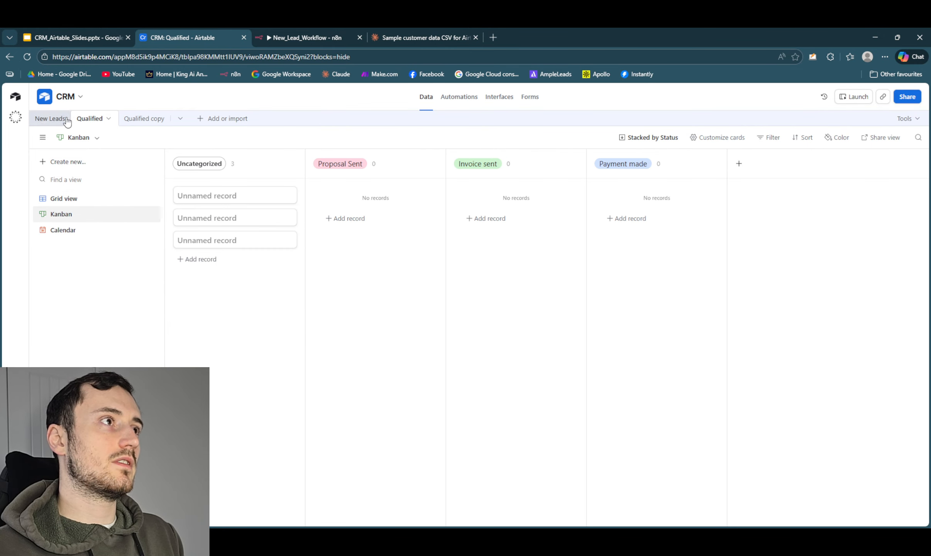
left_click(50, 118)
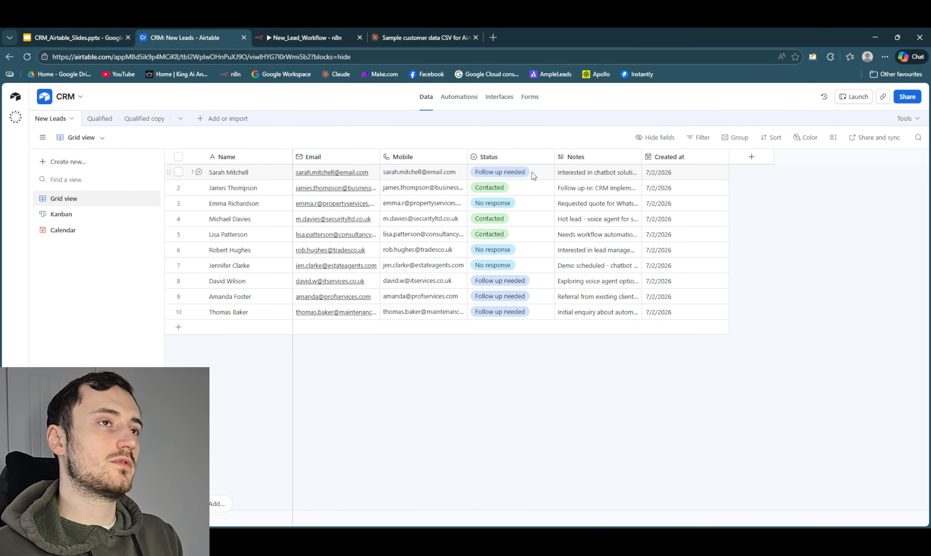
left_click(546, 157)
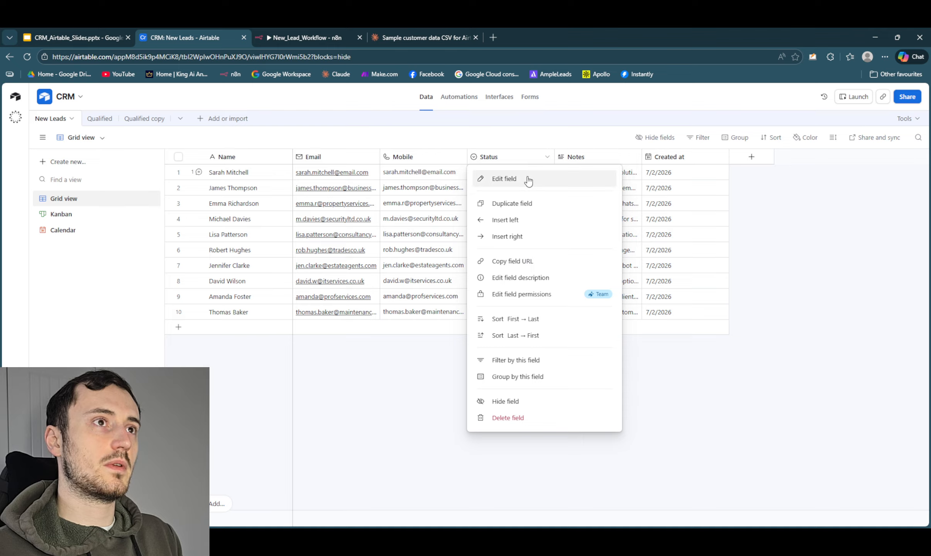
left_click(528, 179)
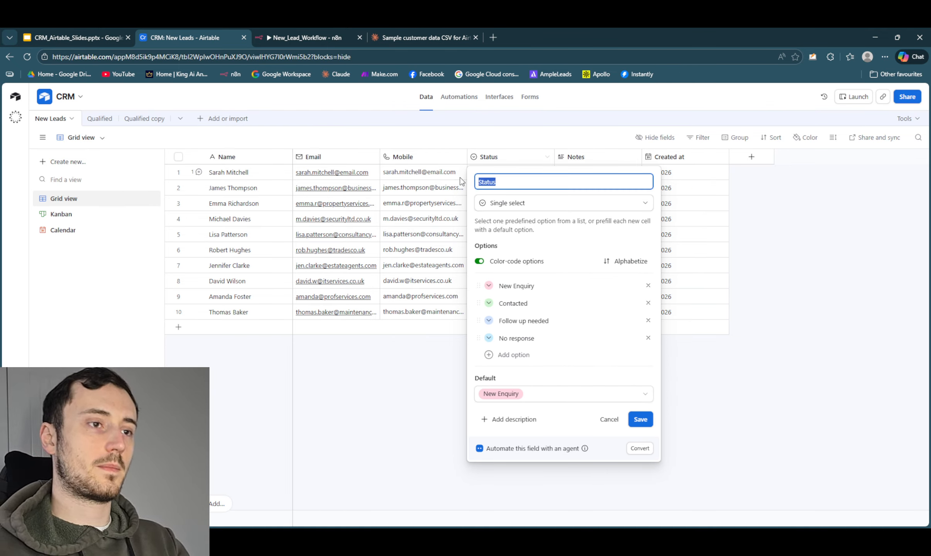
key("BackSpace")
type("Proposal sent")
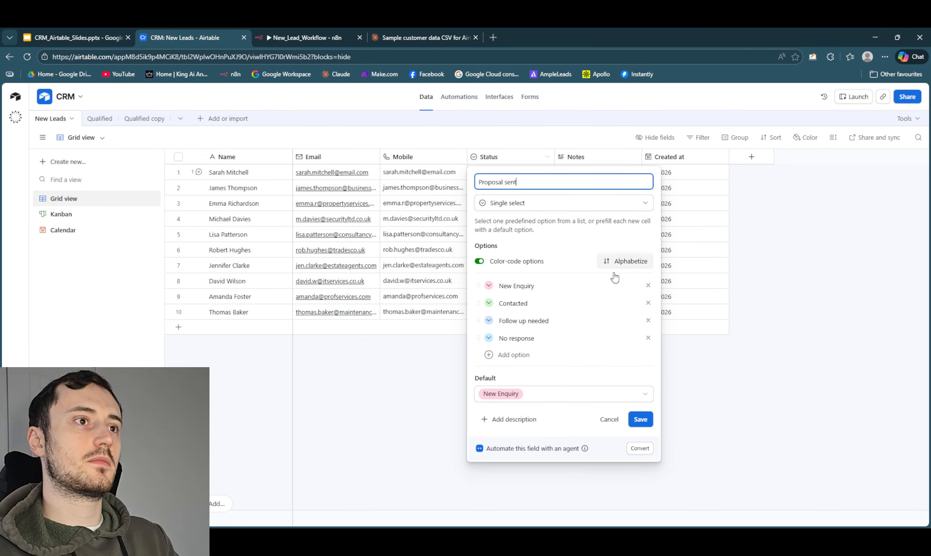
left_click_drag(534, 183, 466, 181)
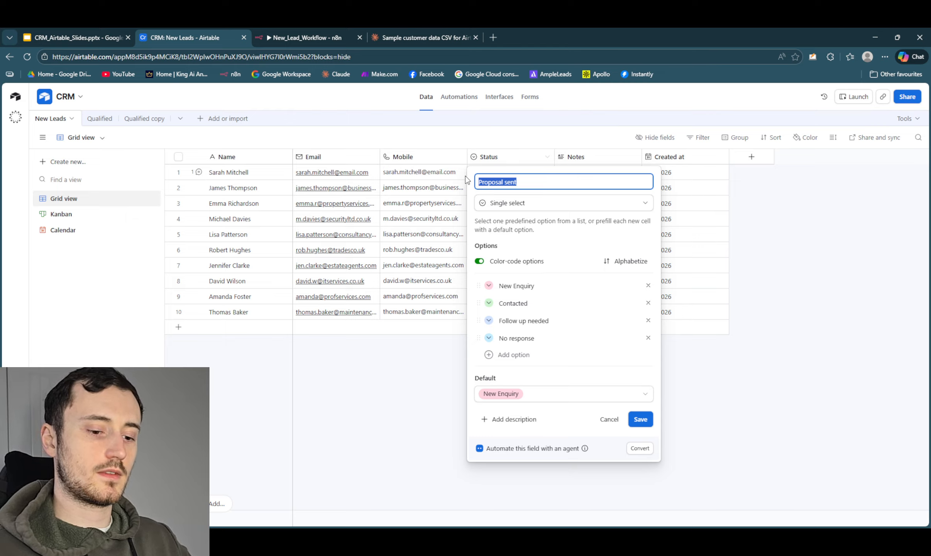
type("Status")
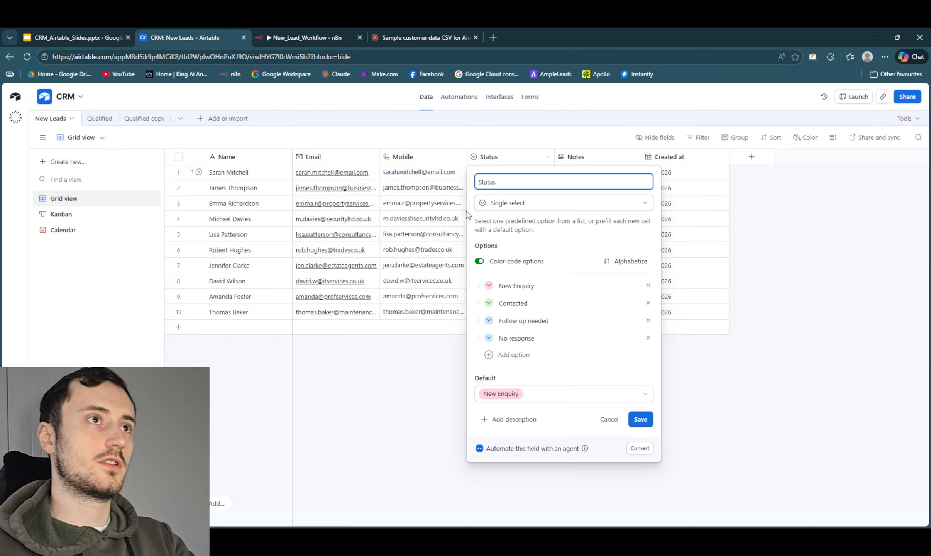
- Add a Proposal Sent option to the Status field and save the field
left_click(514, 355)
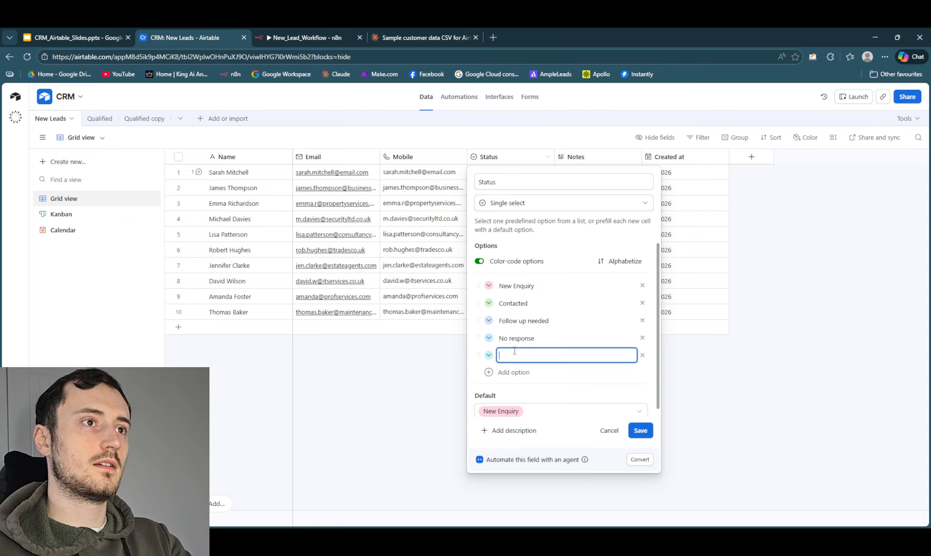
type("Proposal Sent")
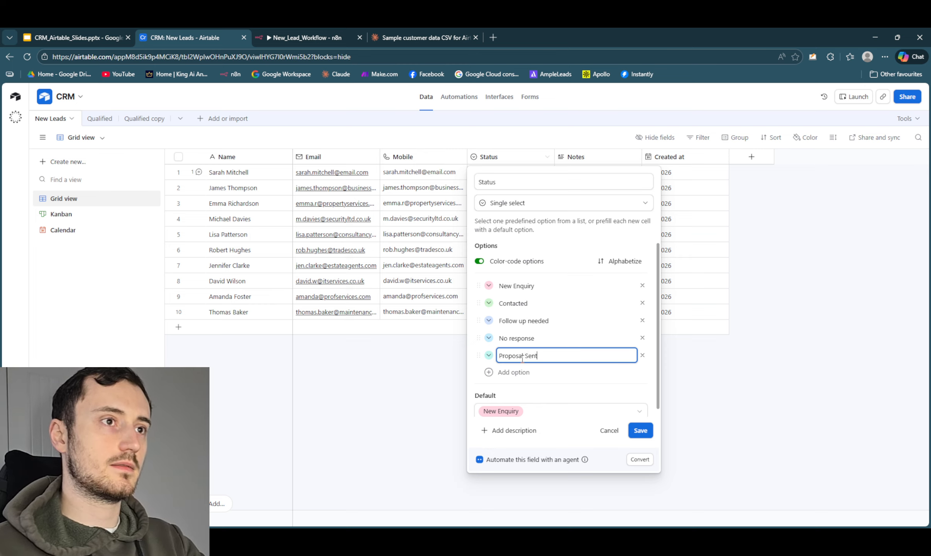
left_click(640, 430)
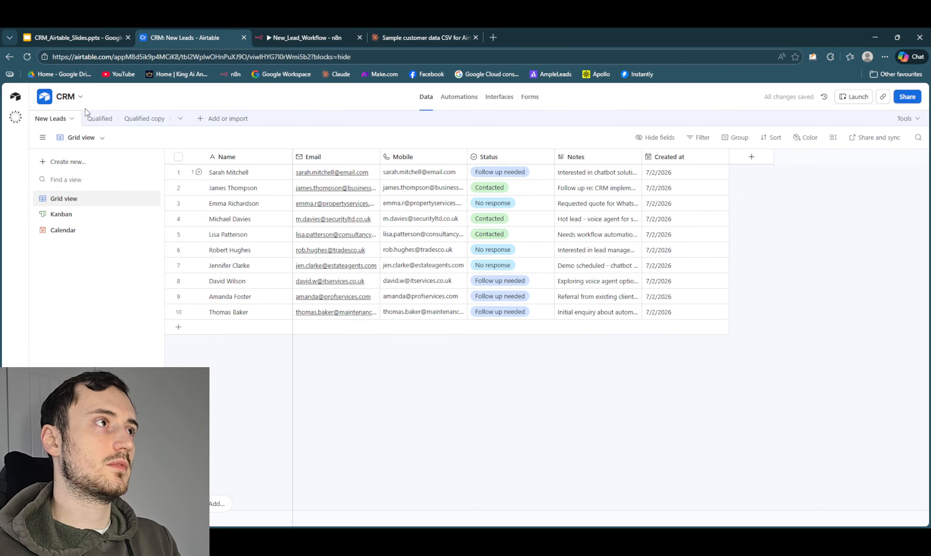
- On the Kanban board, move the second Contacted lead and the first Follow up needed lead to New Enquiry
left_click(65, 216)
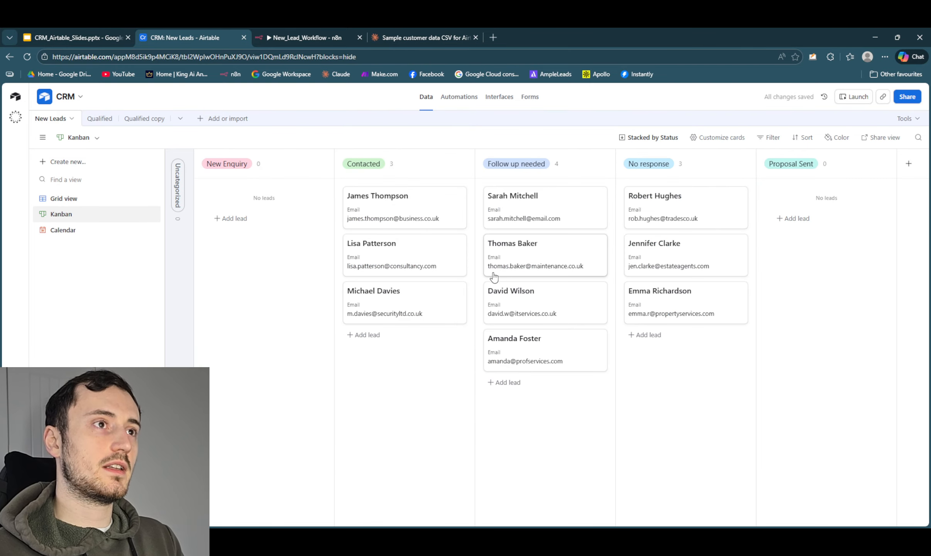
left_click_drag(400, 247, 295, 232)
left_click_drag(587, 216, 336, 212)
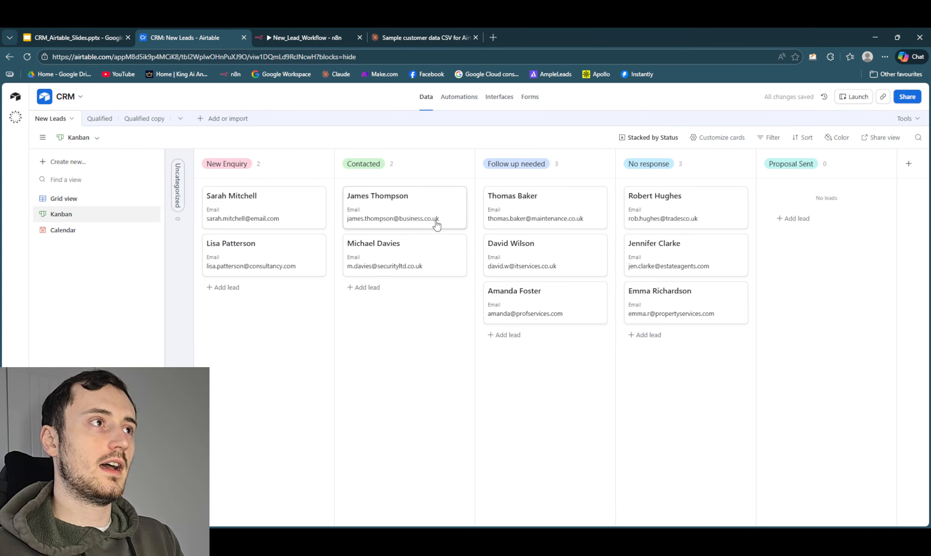
- Try moving the first Contacted lead to Proposal Sent, and return it to Contacted
left_click_drag(420, 214, 853, 243)
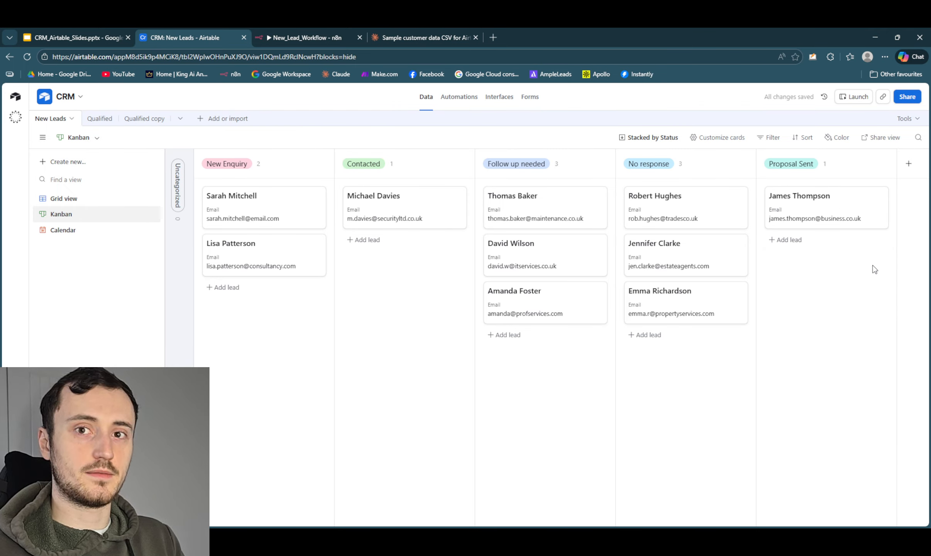
left_click_drag(861, 204, 398, 256)
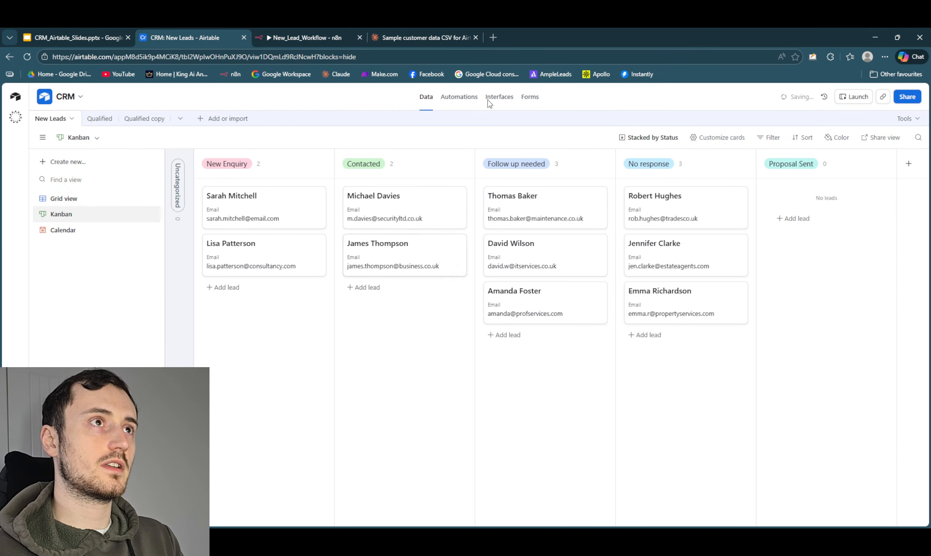
- Look over the base's Automations page and the Kanban stages of the New Leads and Qualified tables
left_click(459, 97)
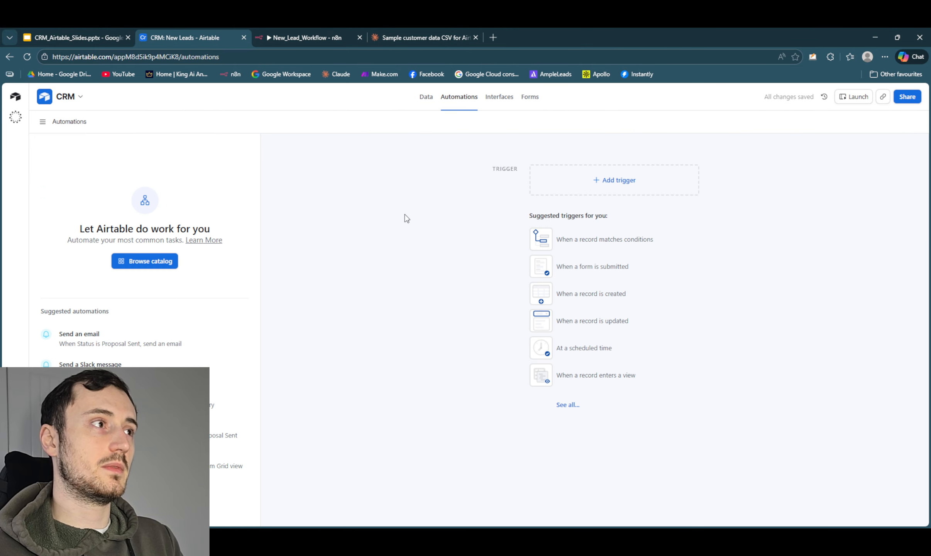
left_click(425, 101)
left_click(453, 98)
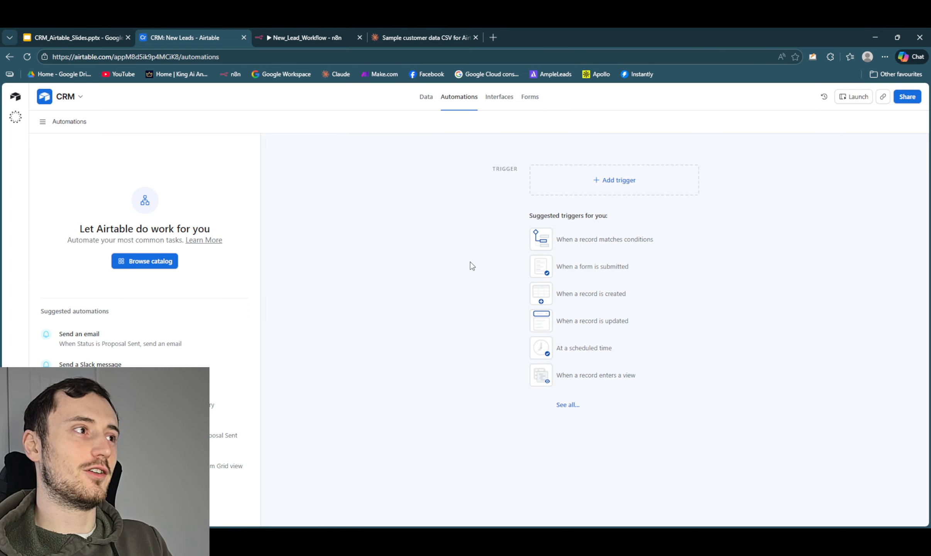
left_click(594, 182)
left_click(428, 183)
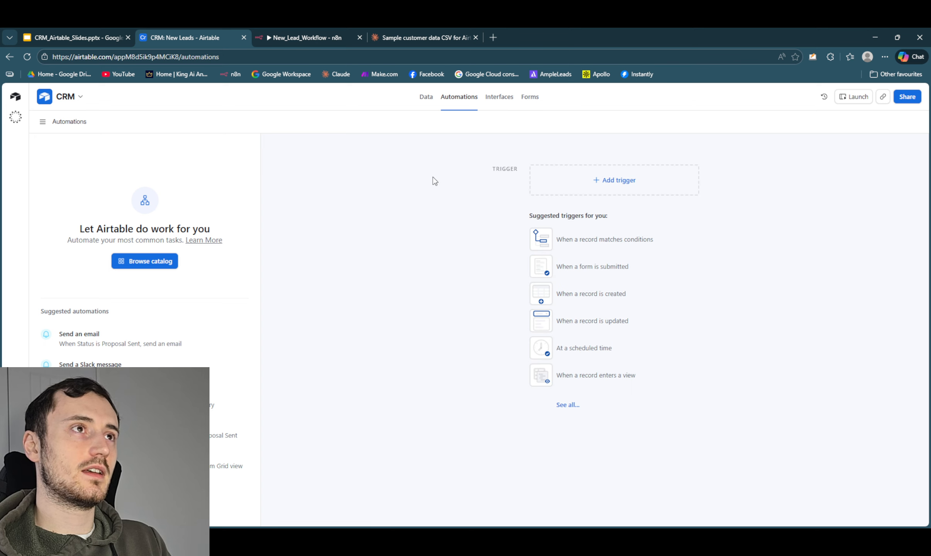
left_click(426, 97)
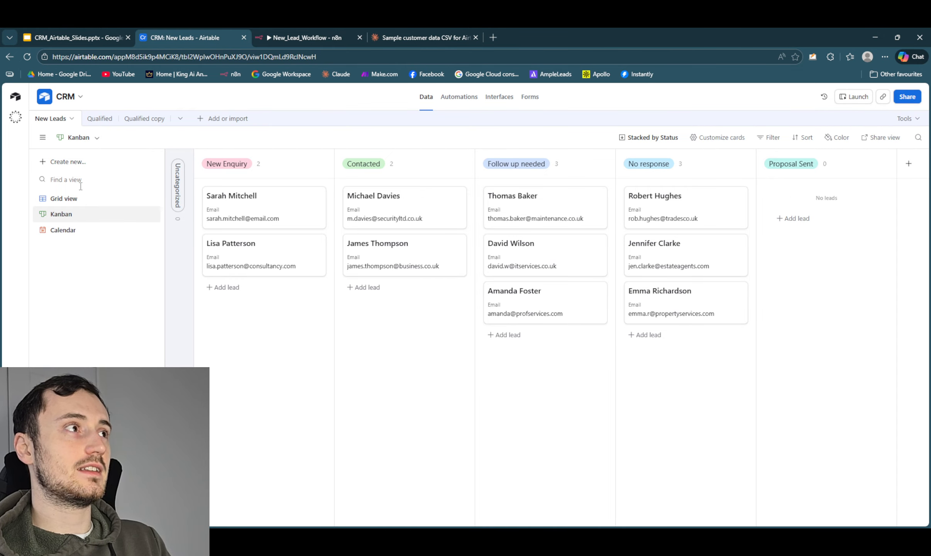
left_click(62, 122)
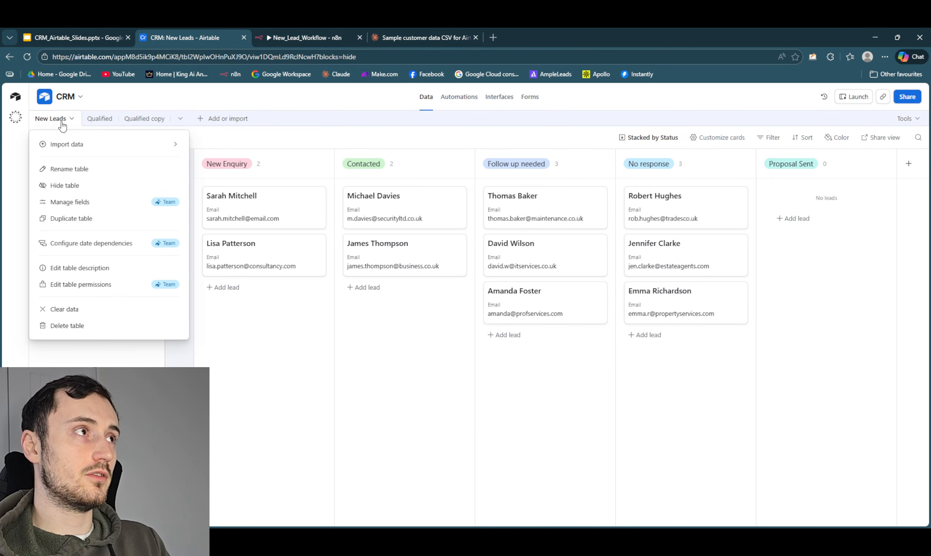
left_click(98, 119)
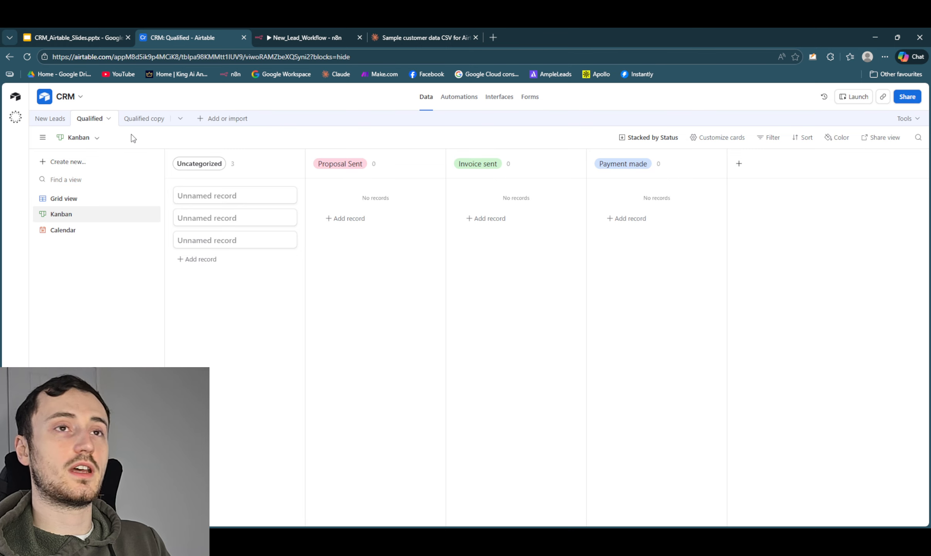
left_click(48, 118)
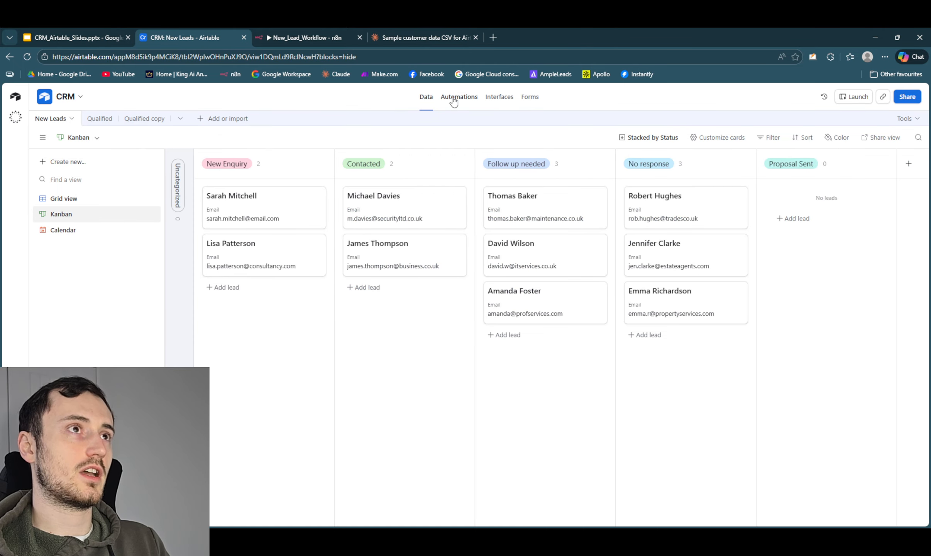
- Create an automation triggered when a record matches conditions, using the New Leads table
left_click(466, 103)
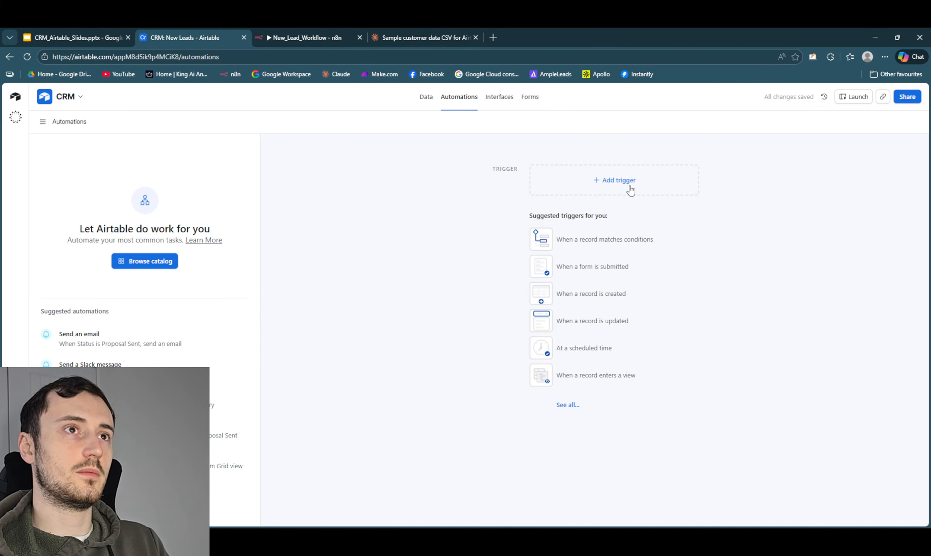
left_click(630, 190)
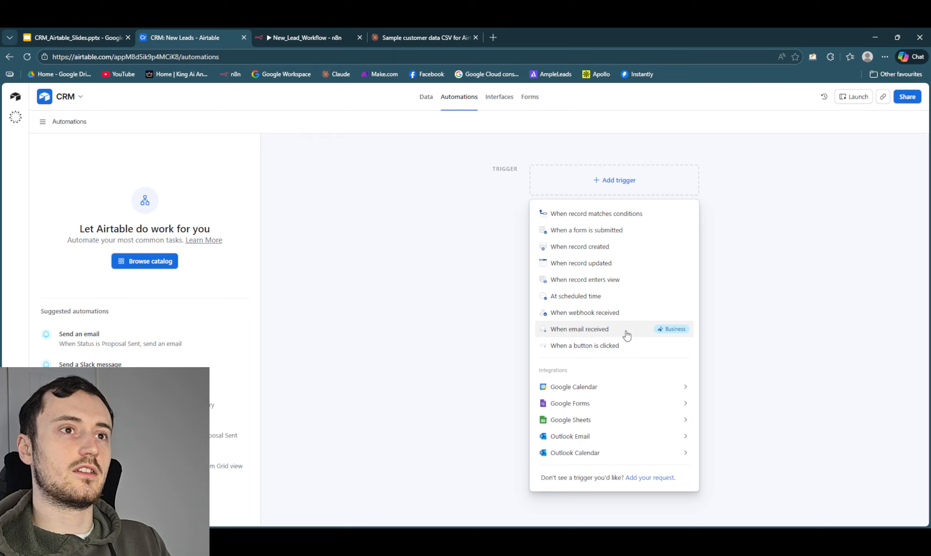
left_click(650, 213)
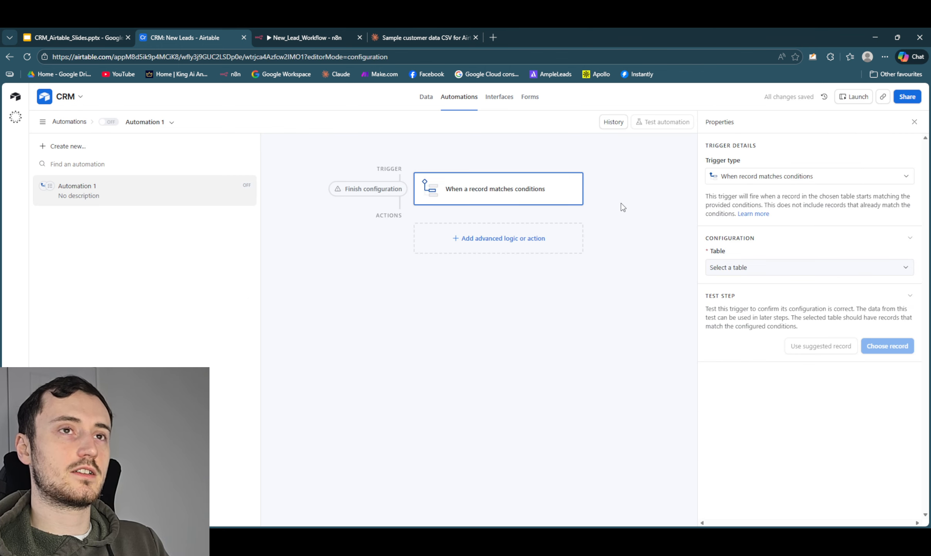
left_click(727, 271)
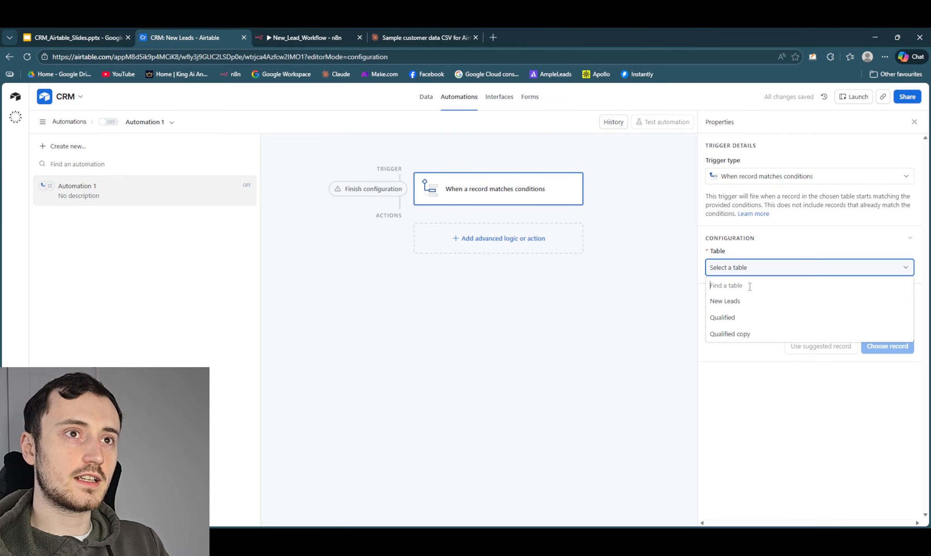
left_click(753, 305)
left_click(749, 306)
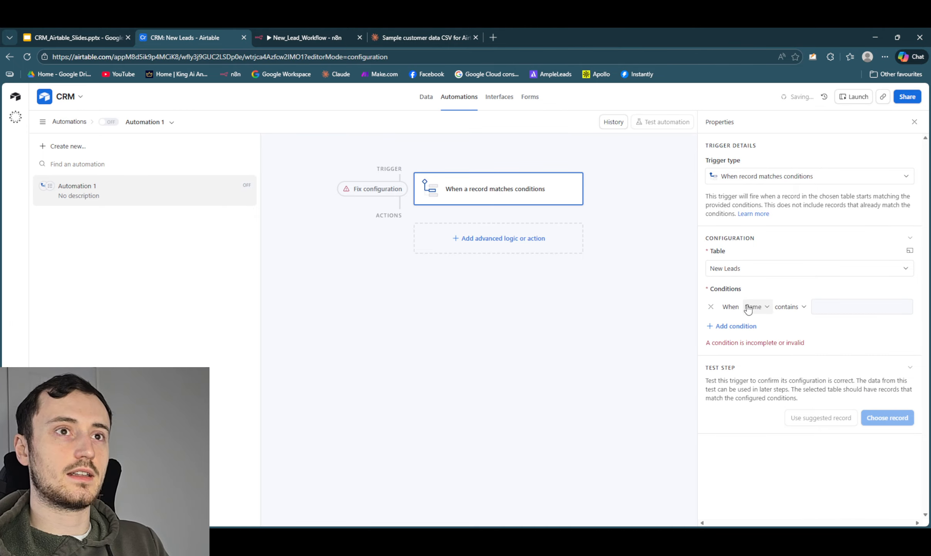
- Set the trigger condition to Status is Proposal Sent
left_click(755, 307)
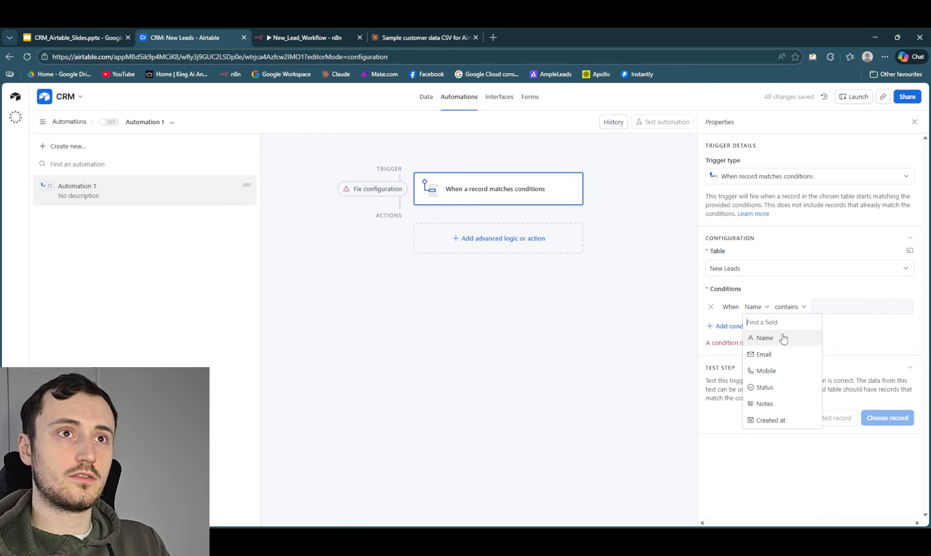
left_click(784, 386)
left_click(823, 309)
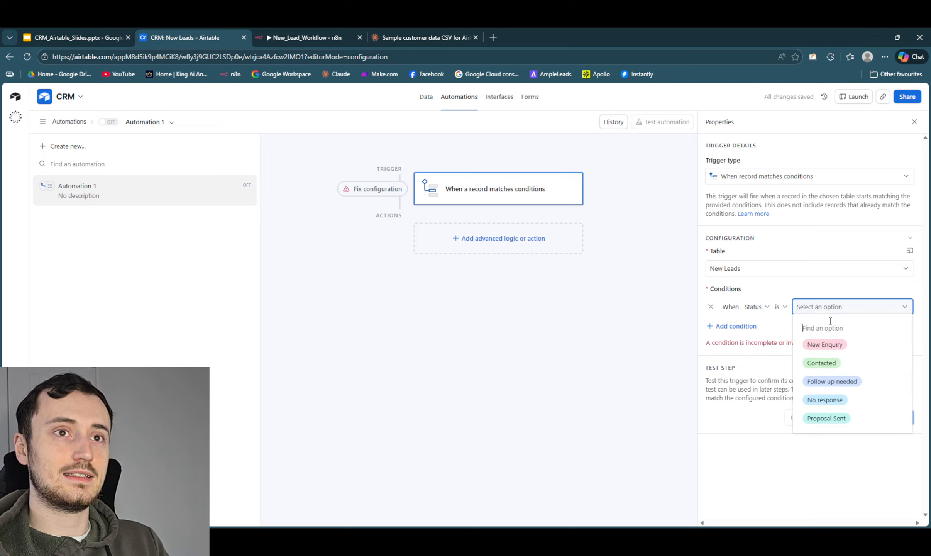
left_click(826, 417)
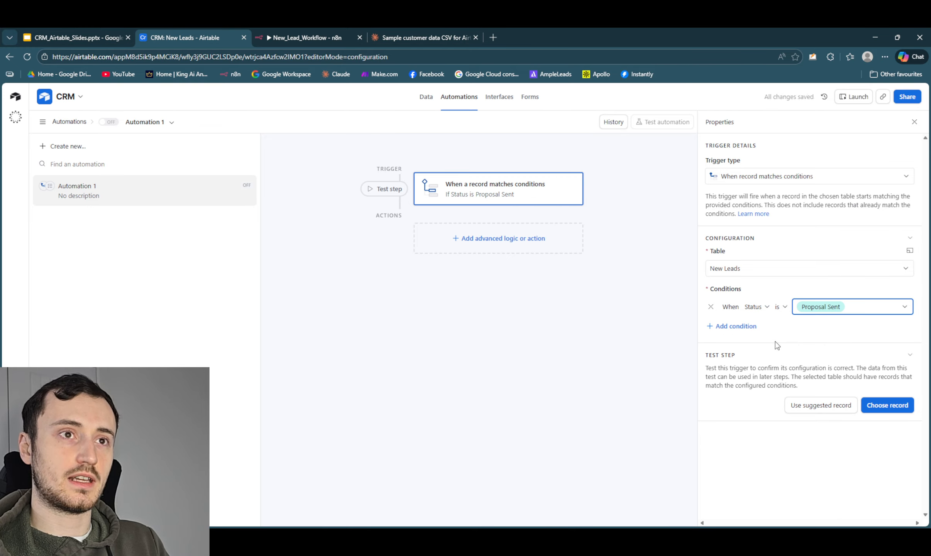
- Add a Create record action to the automation and describe it as "New leads to qualified"
left_click(491, 242)
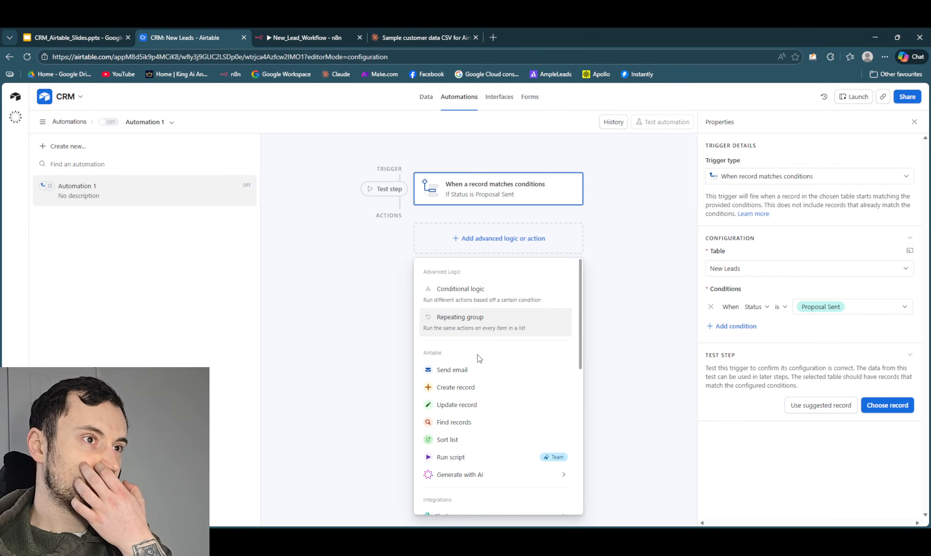
left_click(475, 387)
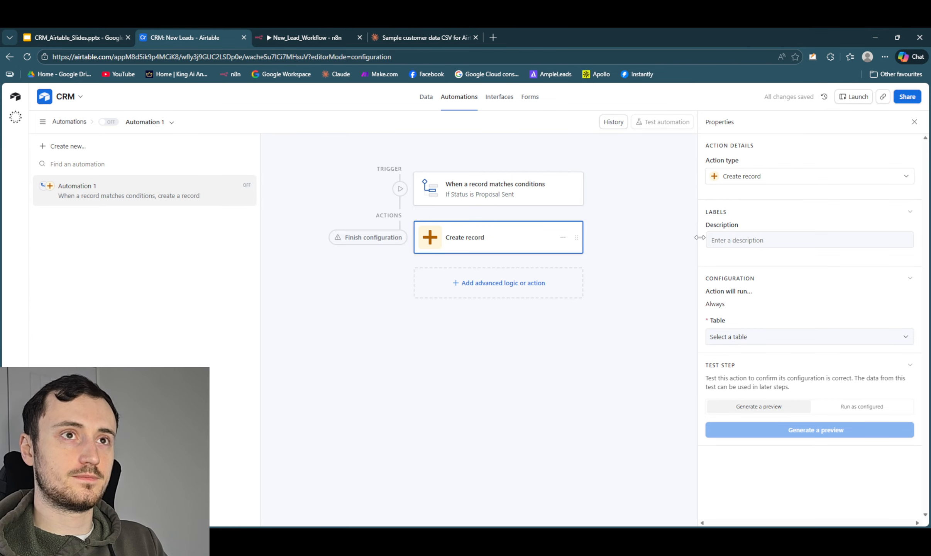
left_click(732, 238)
left_click(734, 240)
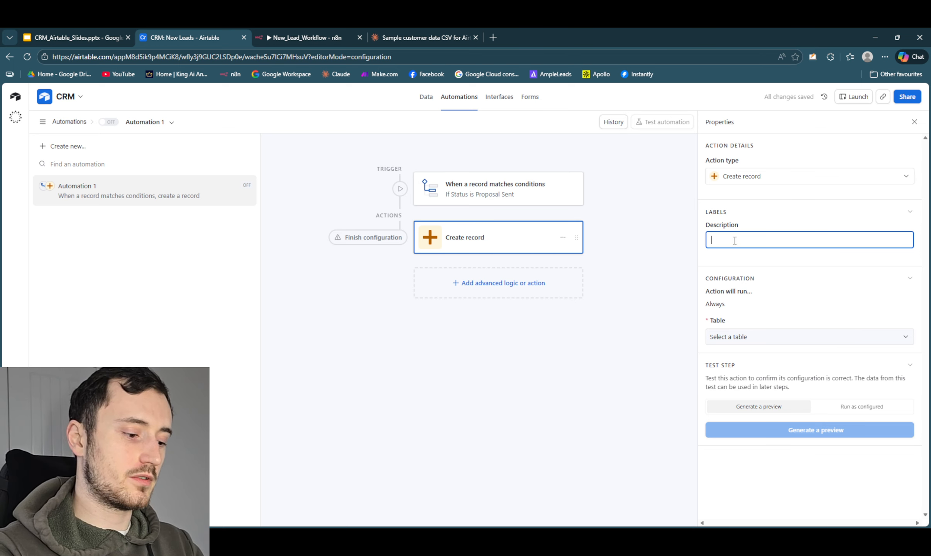
type("NEW leads ")
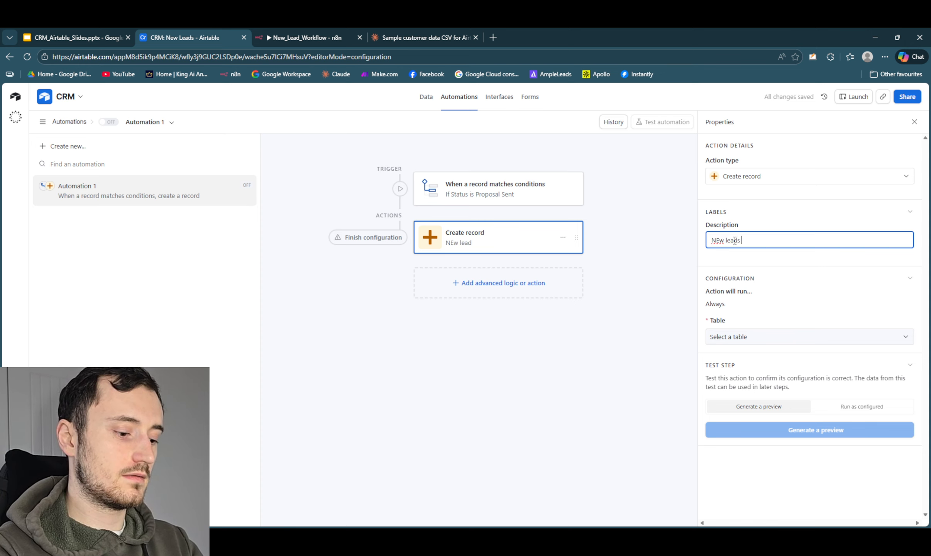
type("to Q")
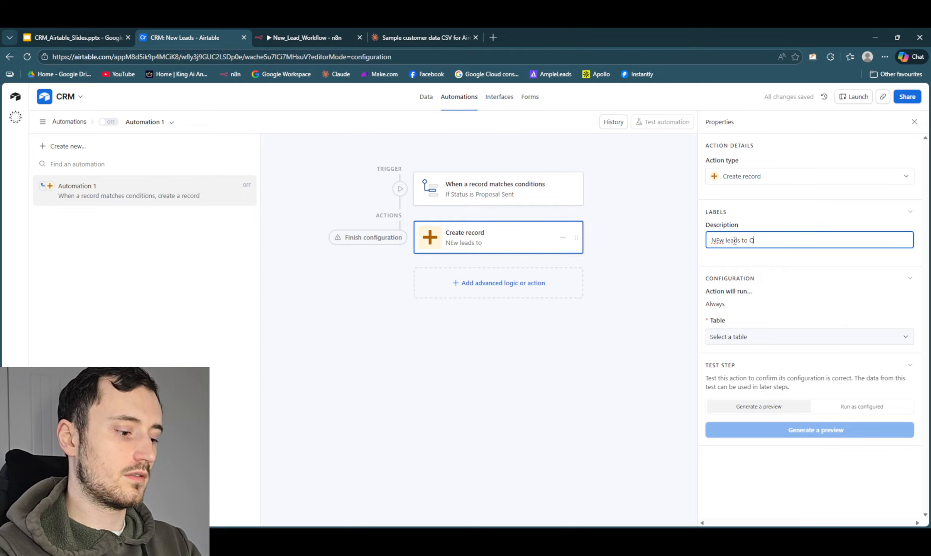
type("ualified")
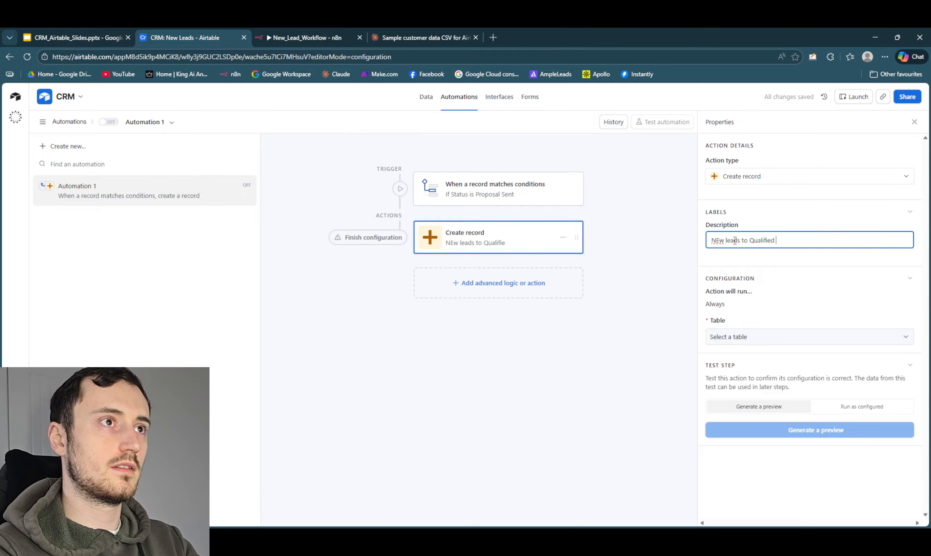
key("BackSpace")
key("BackSpace")
key("BackSpace")
key("BackSpace")
key("BackSpace")
key("BackSpace")
key("BackSpace")
key("BackSpace")
key("BackSpace")
key("BackSpace")
key("BackSpace")
key("BackSpace")
key("BackSpace")
key("BackSpace")
key("BackSpace")
key("BackSpace")
key("BackSpace")
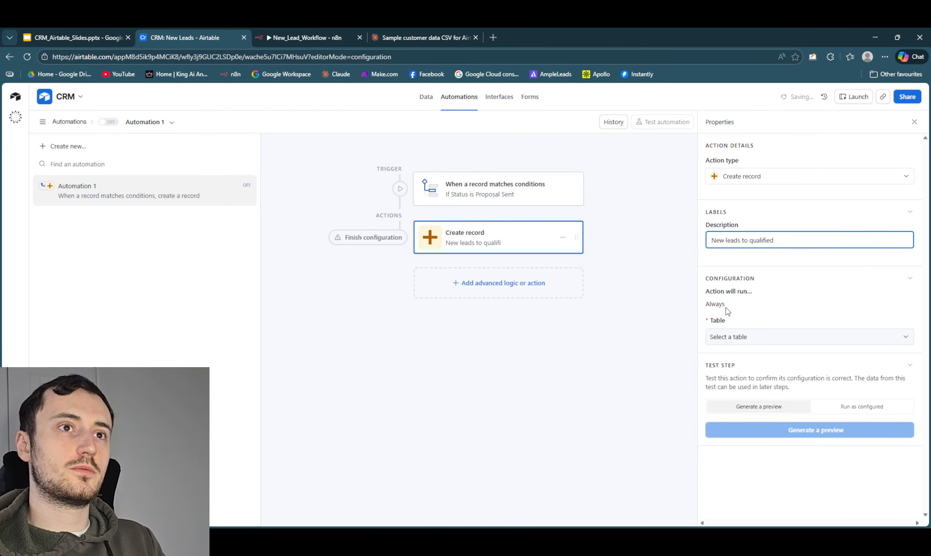
- Make the action create records in the Qualified table, filling its Name field with the triggering record's Name
left_click(734, 344)
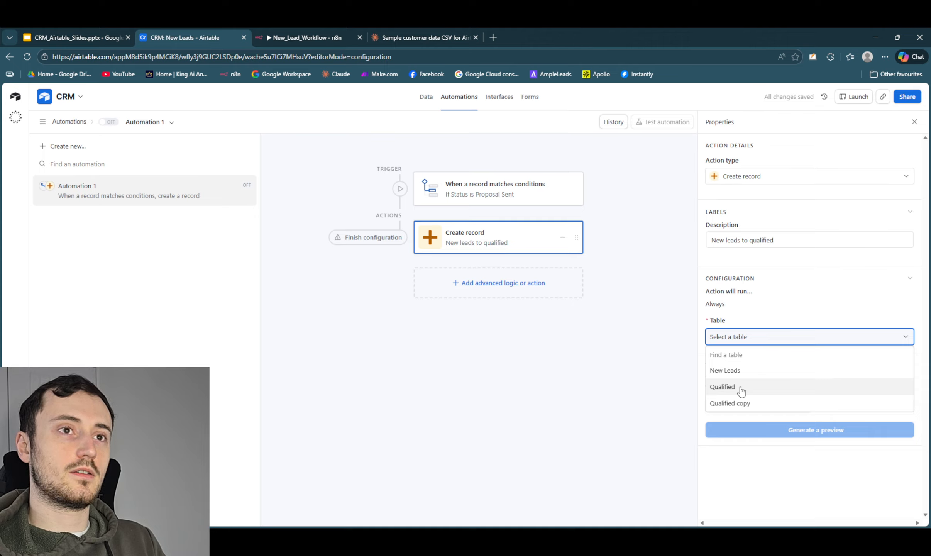
left_click(740, 389)
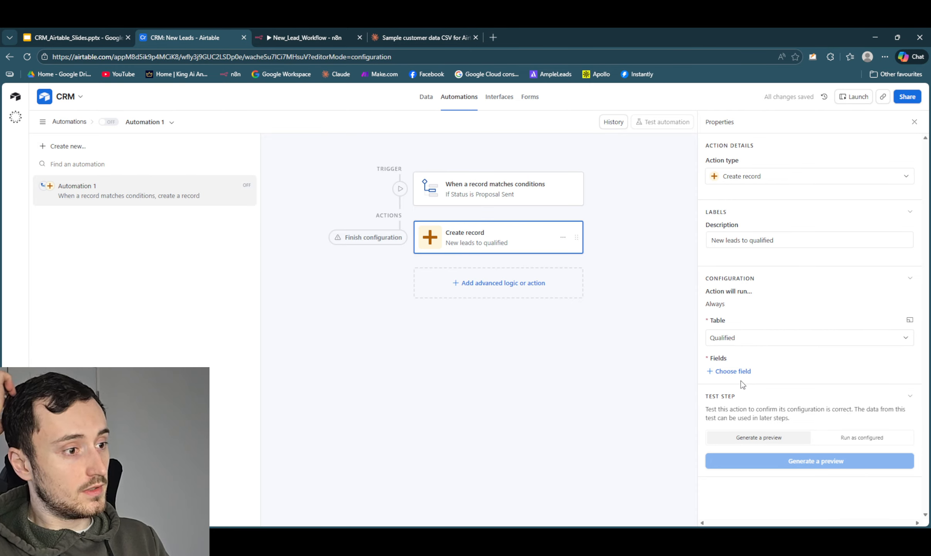
left_click(745, 373)
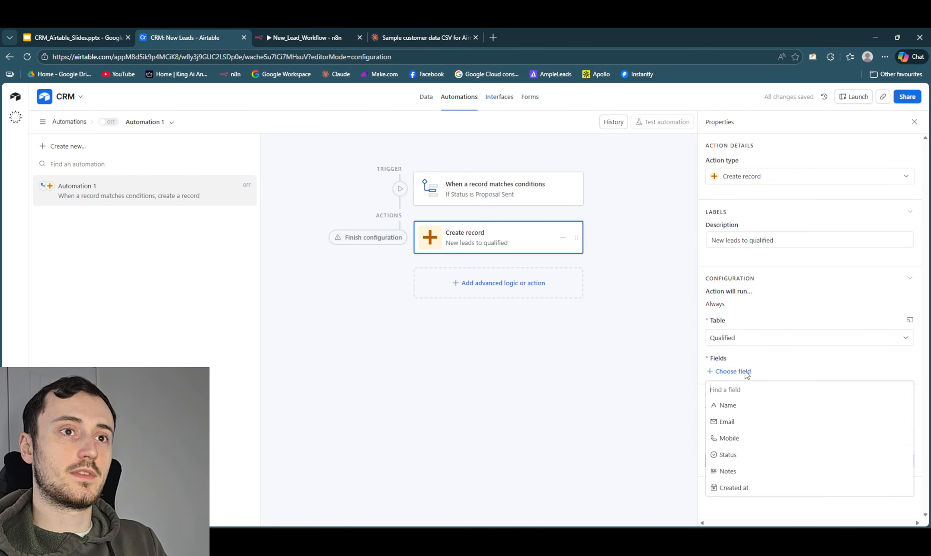
left_click(741, 406)
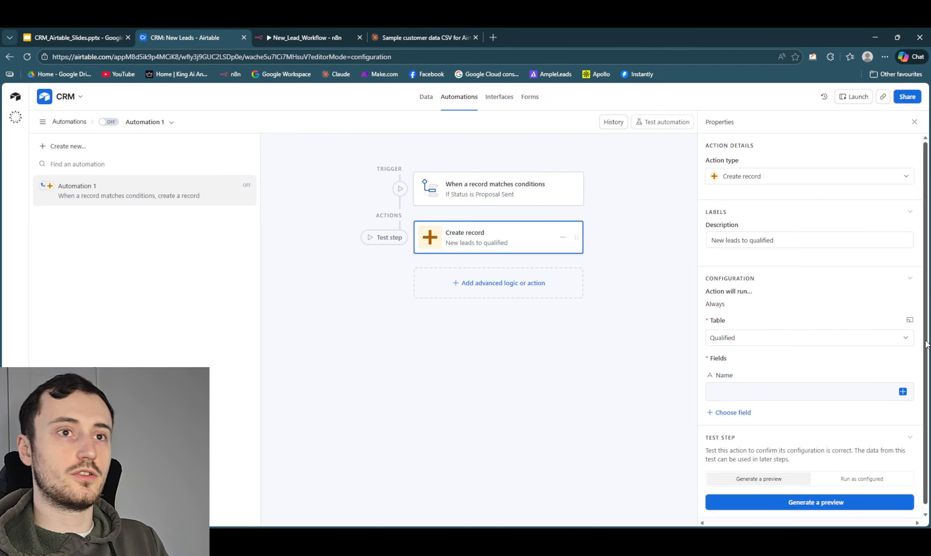
left_click(902, 391)
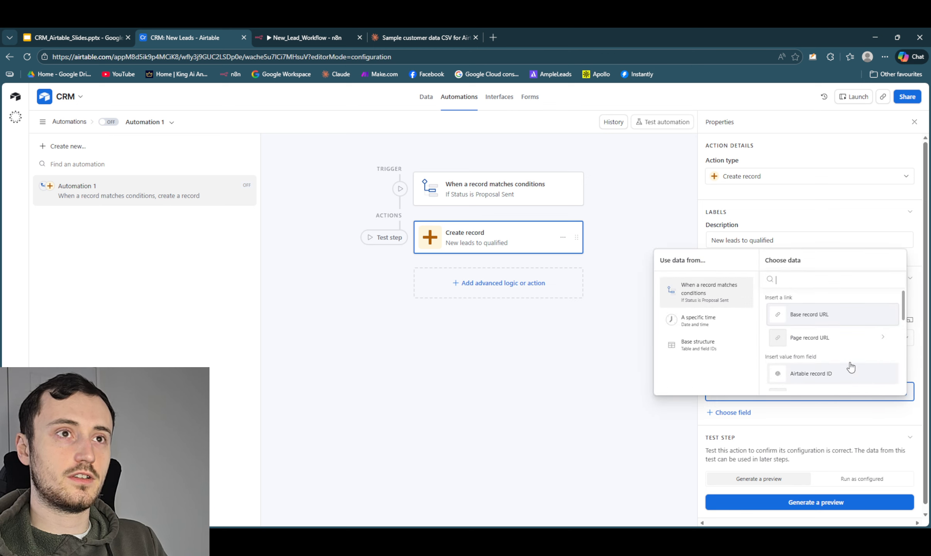
scroll(821, 348, "down", 3)
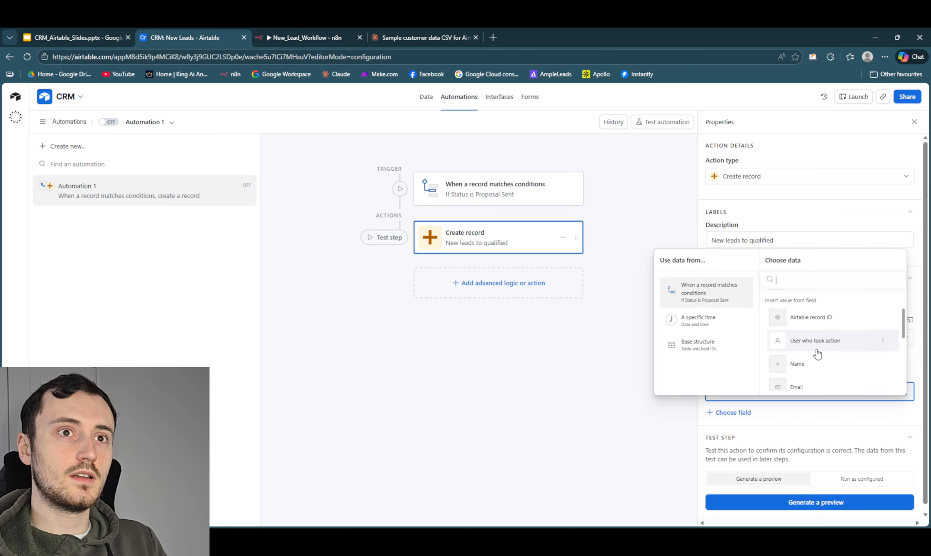
left_click(816, 328)
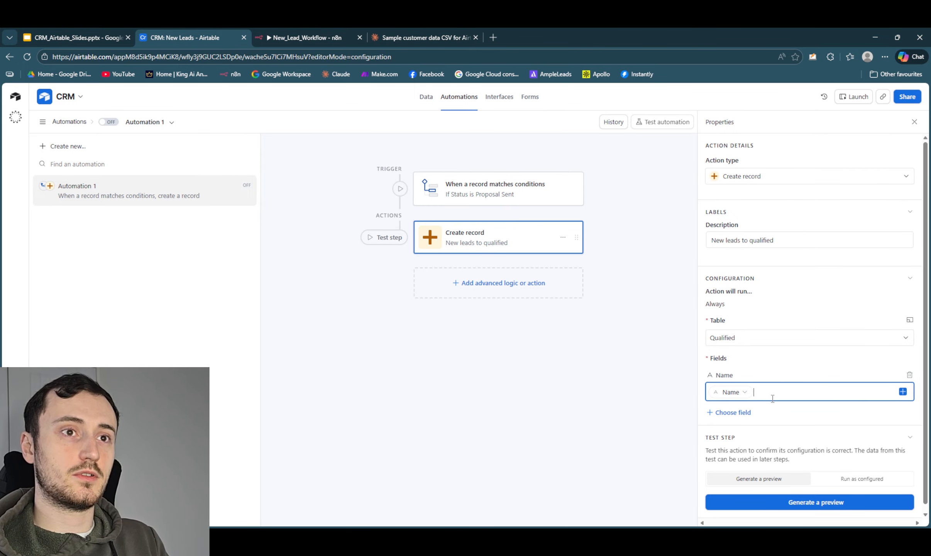
- Add the Email field to the new record and fill it with the triggering record's Email
left_click(732, 412)
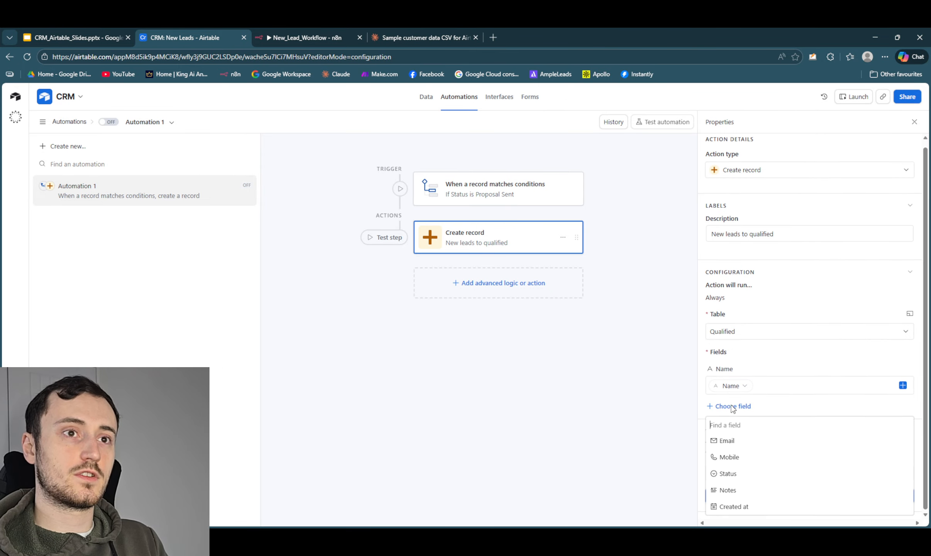
left_click(735, 444)
left_click(903, 426)
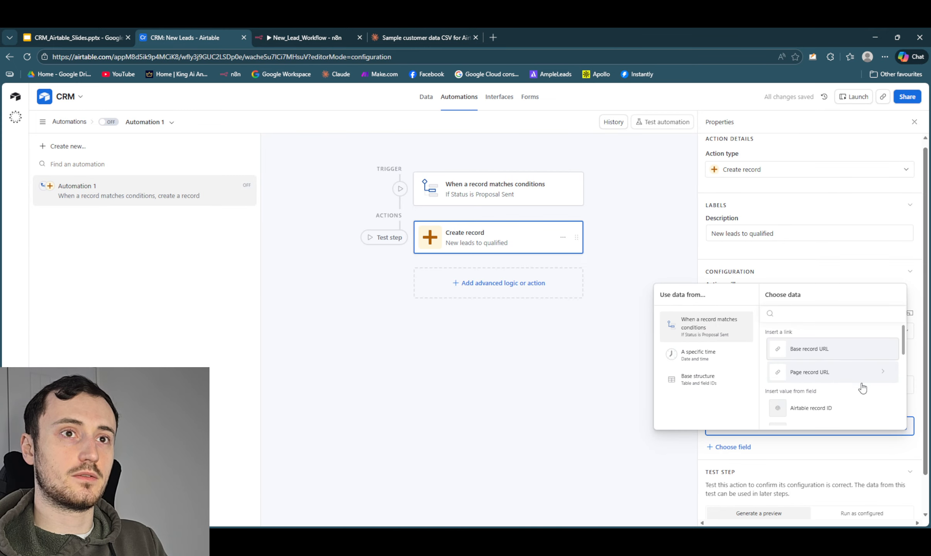
scroll(862, 387, "down", 3)
left_click(814, 384)
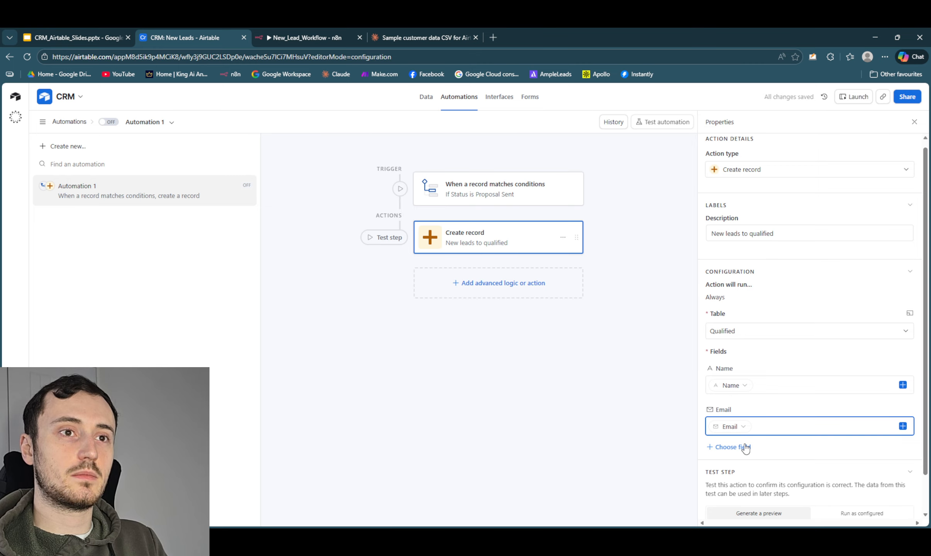
- Add the Mobile field to the new record, configure it as Dynamic, and fill it with the triggering record's Mobile
left_click(746, 447)
left_click(744, 384)
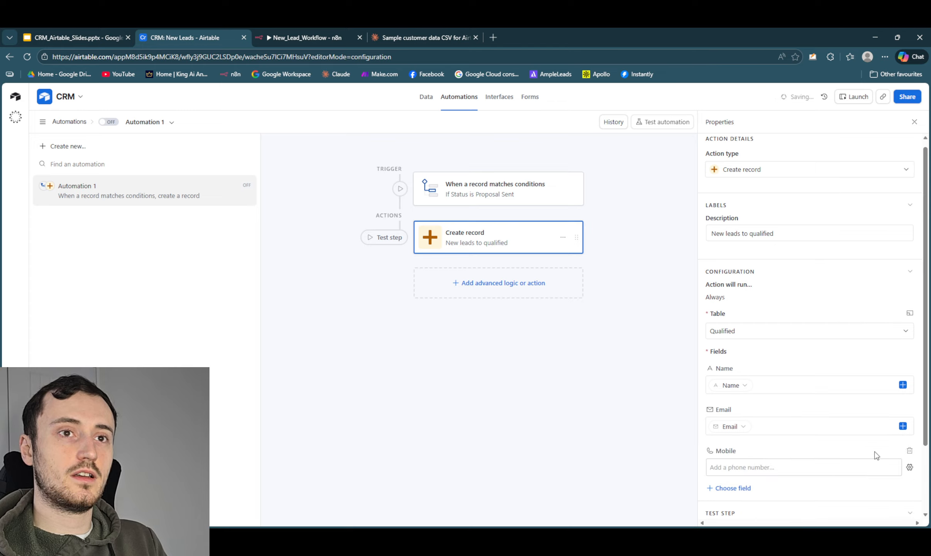
left_click(801, 469)
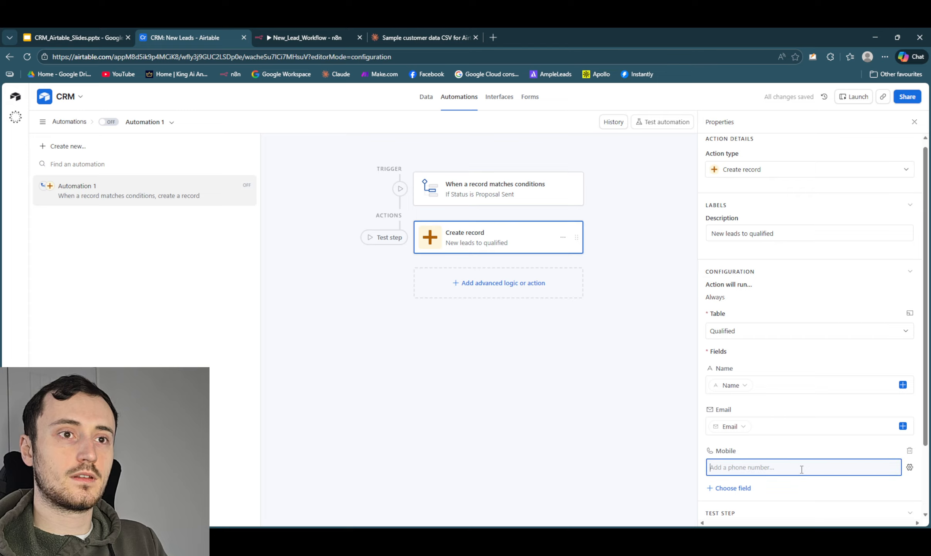
left_click(909, 467)
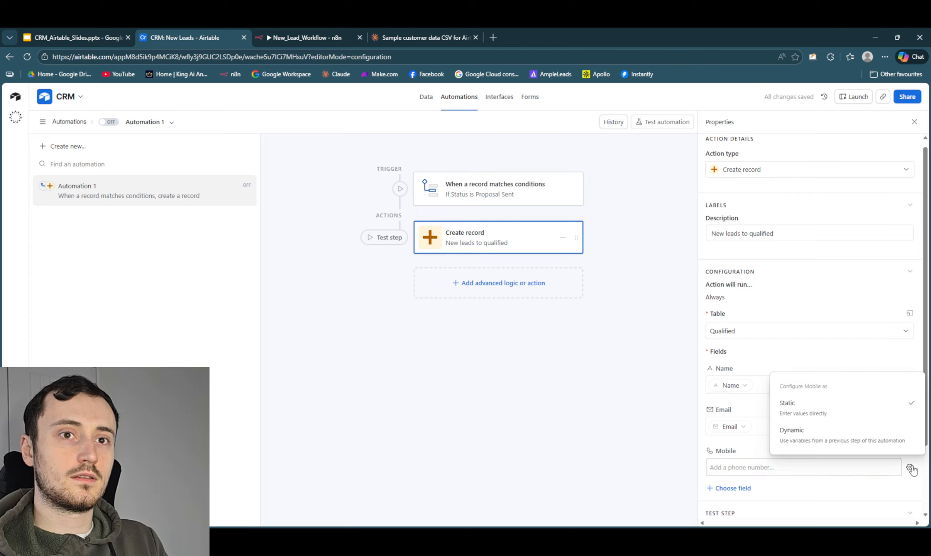
left_click(843, 437)
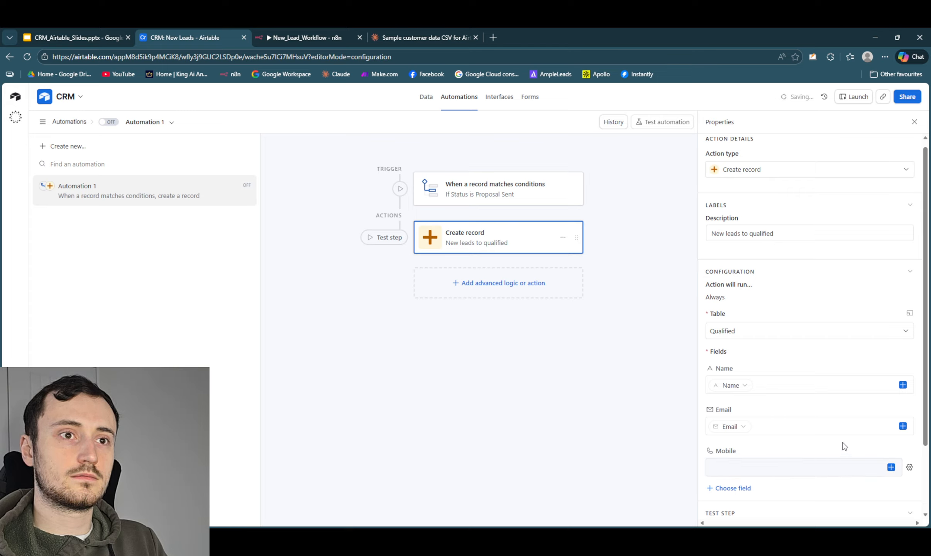
left_click(908, 467)
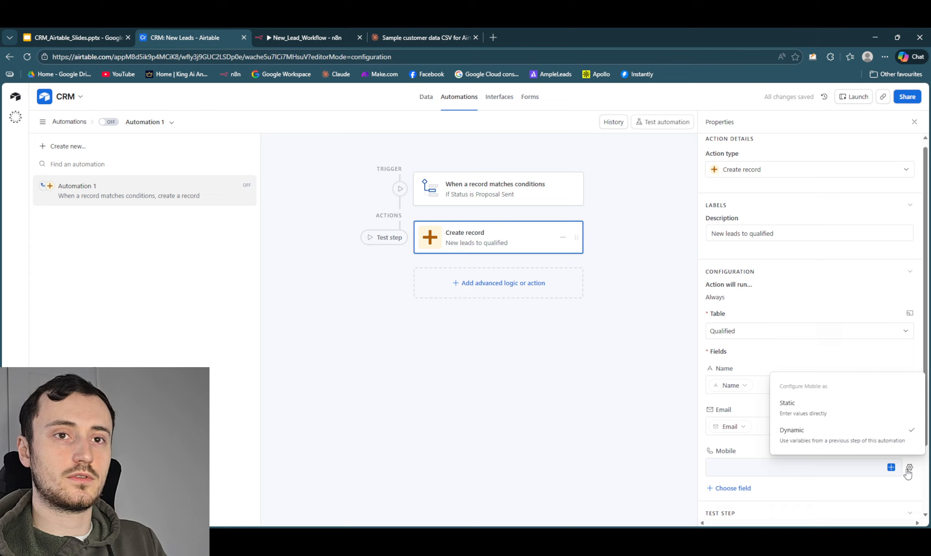
left_click(854, 410)
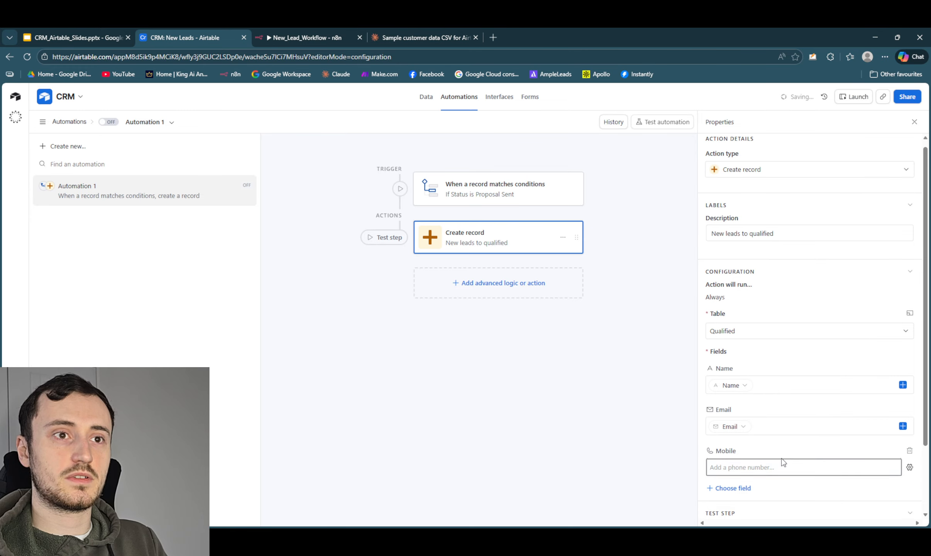
left_click(909, 467)
left_click(854, 439)
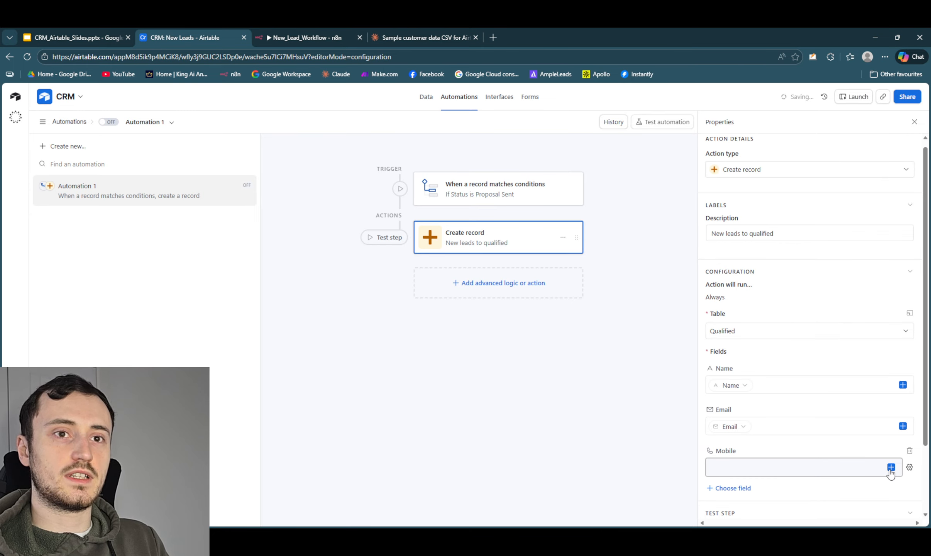
left_click(891, 467)
scroll(823, 428, "down", 3)
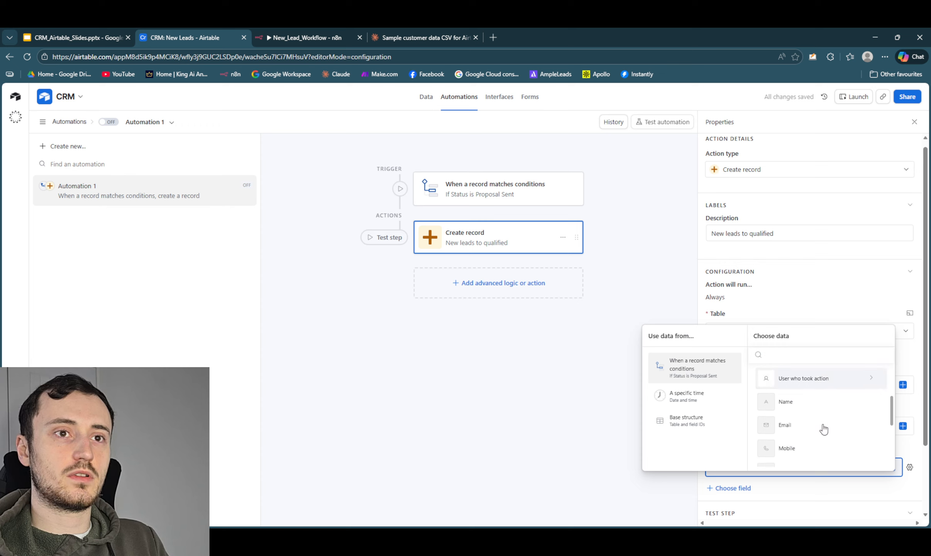
left_click(797, 412)
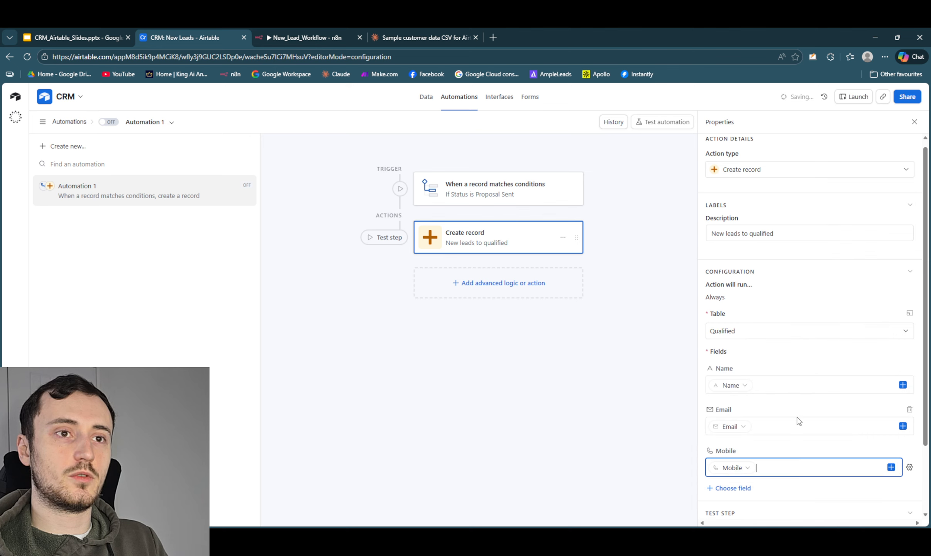
- Add the Notes field to the new record and fill it with the triggering record's Notes
left_click(742, 488)
left_click(754, 457)
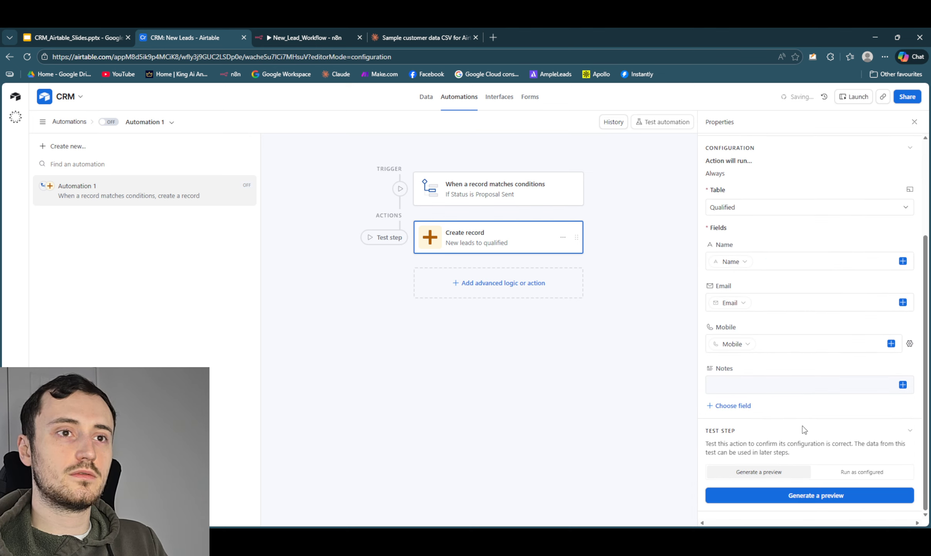
left_click(902, 384)
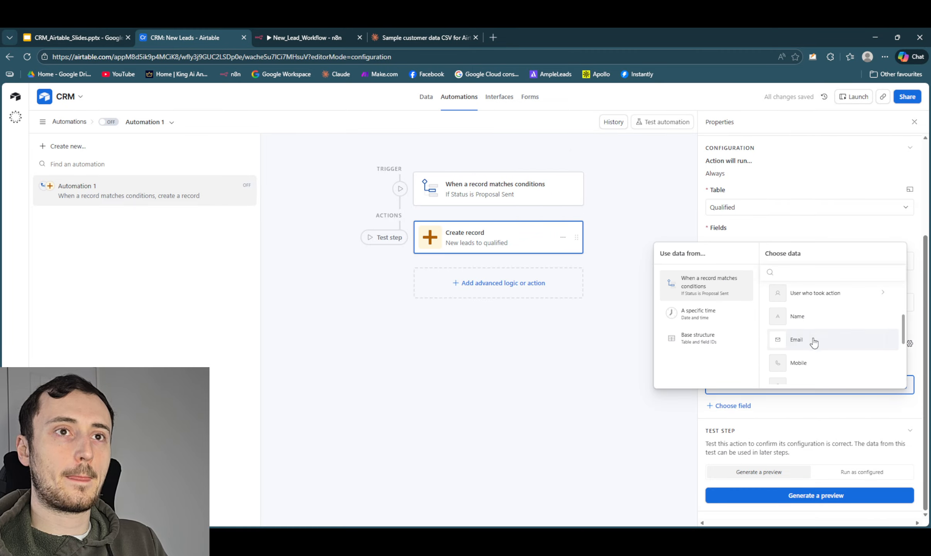
scroll(813, 342, "down", 1)
key("Escape")
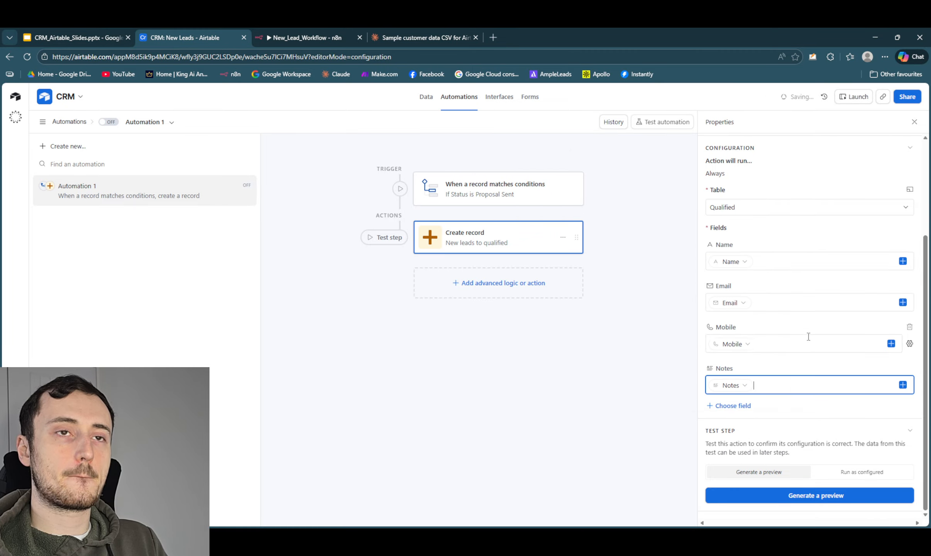
- Add the Created at field to the new record, configure it as Dynamic, and fill it with the Actual run time
left_click(747, 405)
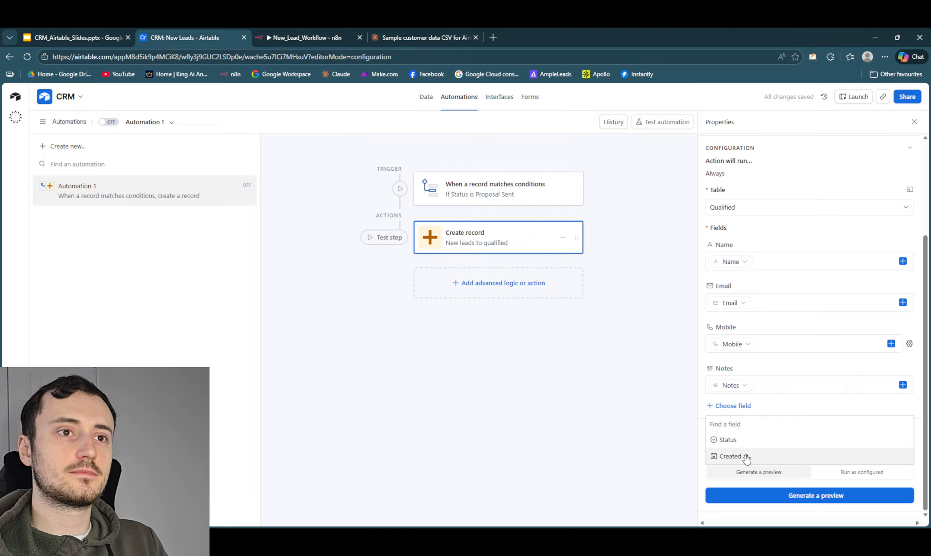
left_click(733, 455)
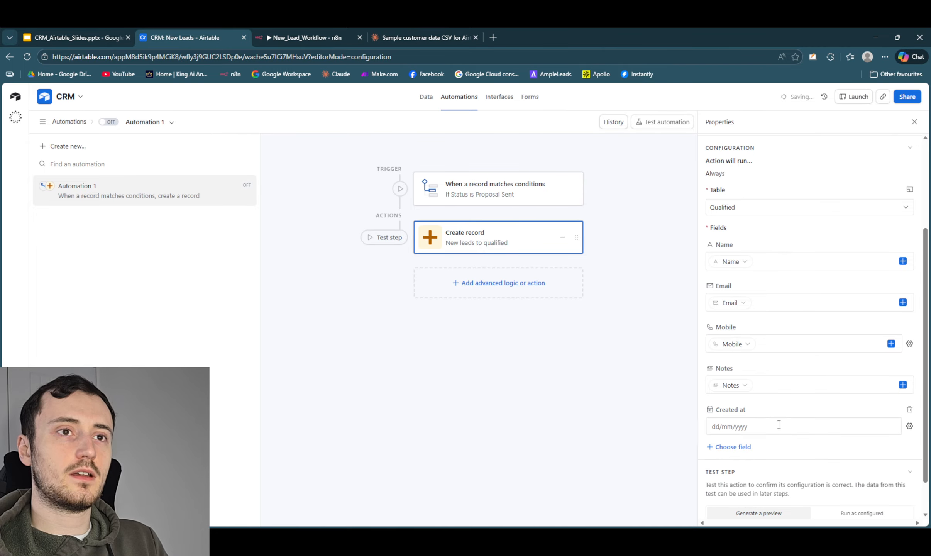
left_click(909, 426)
left_click(841, 508)
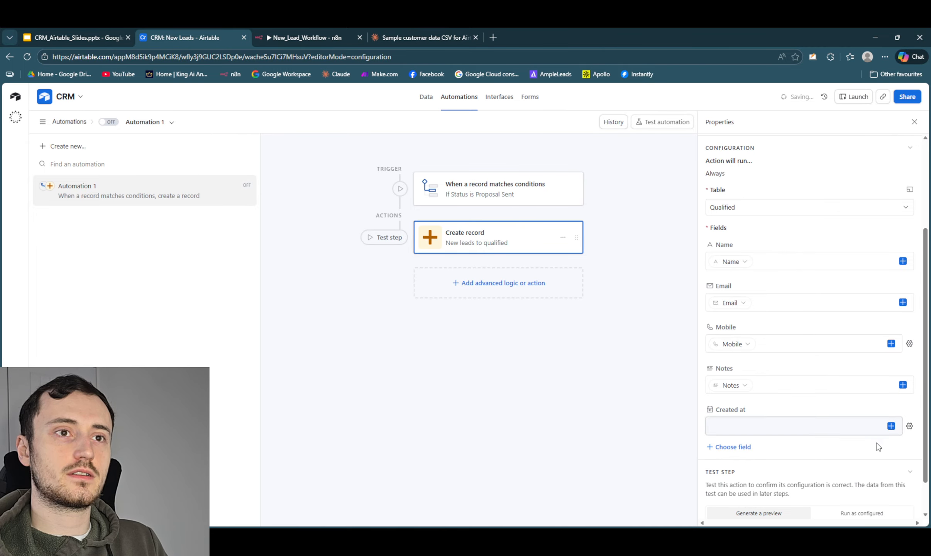
left_click(891, 426)
scroll(828, 399, "down", 5)
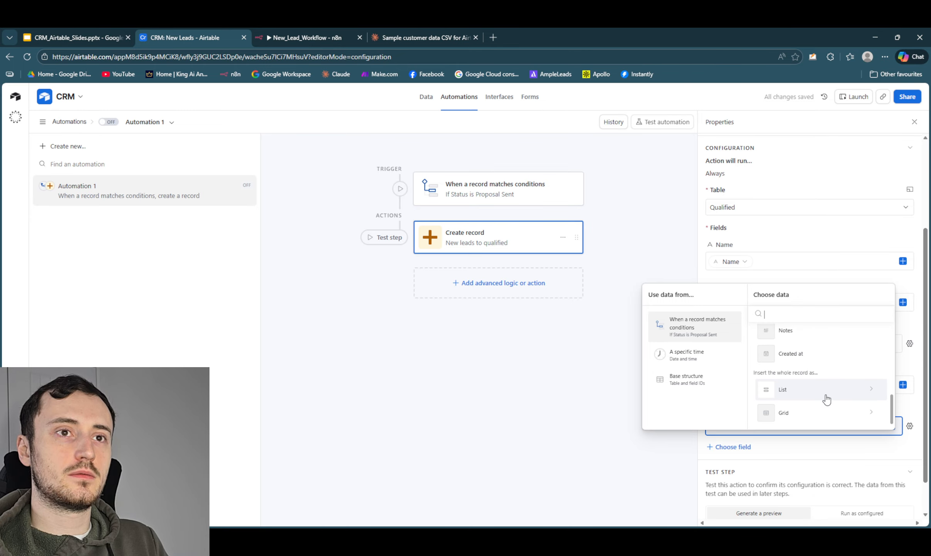
left_click(680, 357)
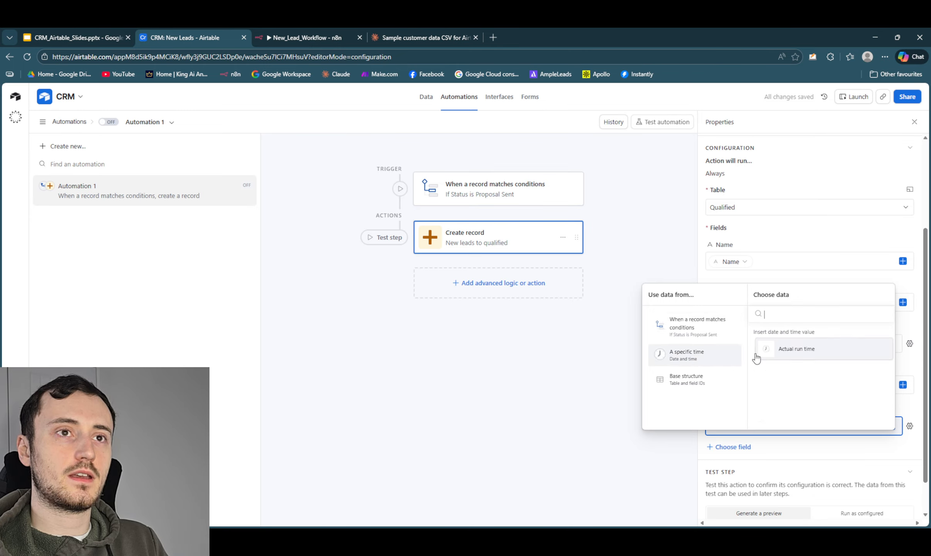
left_click(815, 352)
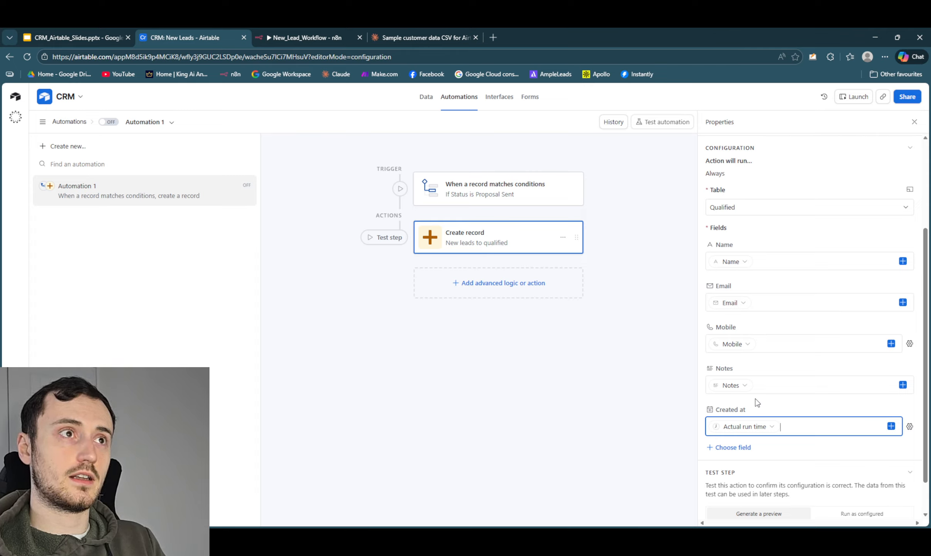
- Review the Create record configuration and turn Automation 1 on
scroll(770, 444, "down", 2)
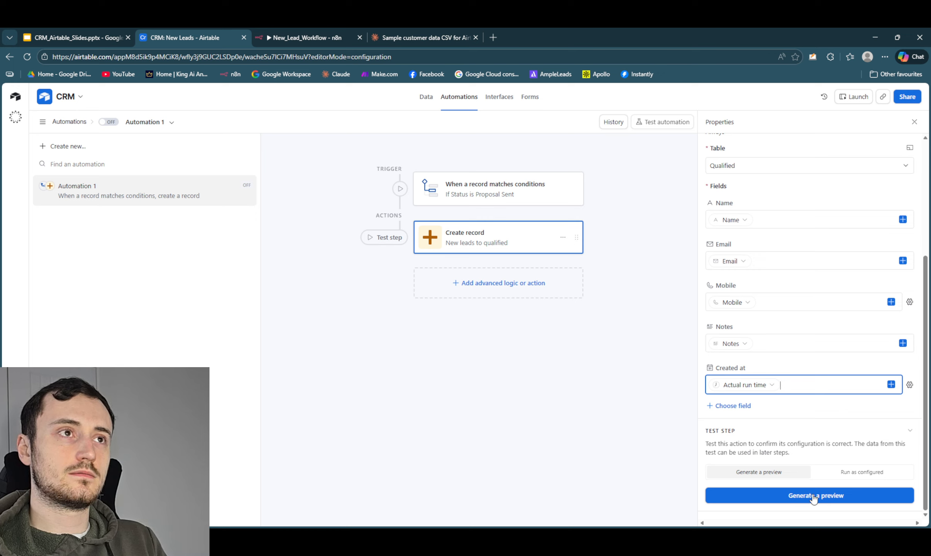
scroll(797, 465, "up", 5)
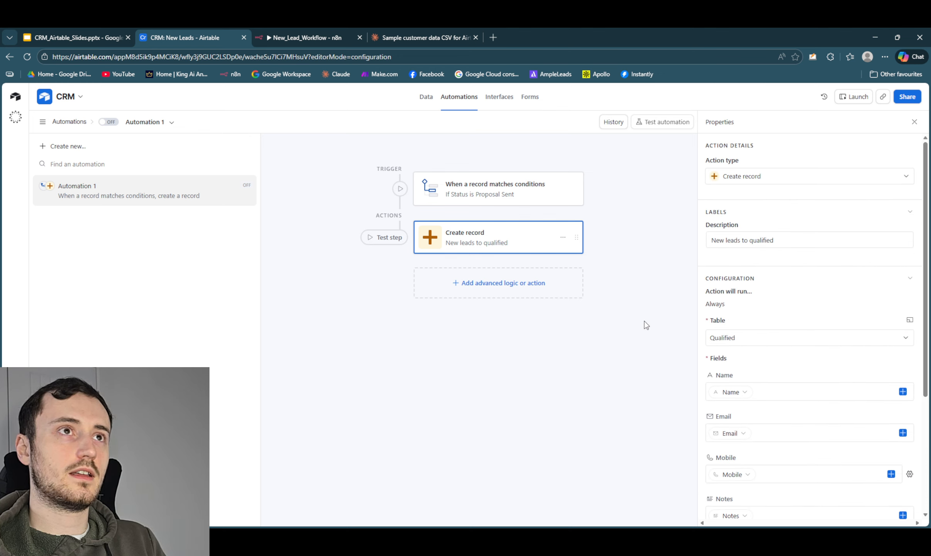
left_click(109, 121)
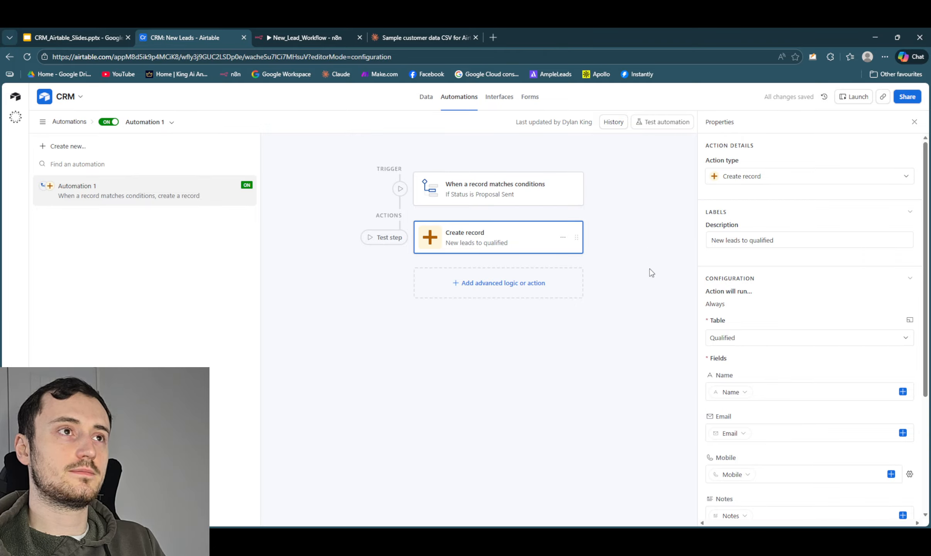
- Try to select a matching record for a test run of the automation
scroll(849, 444, "down", 5)
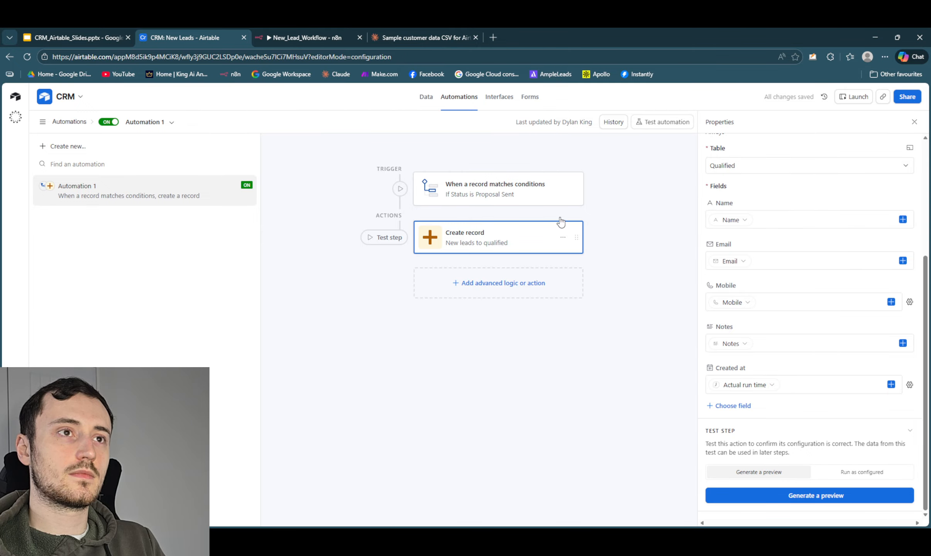
left_click(656, 124)
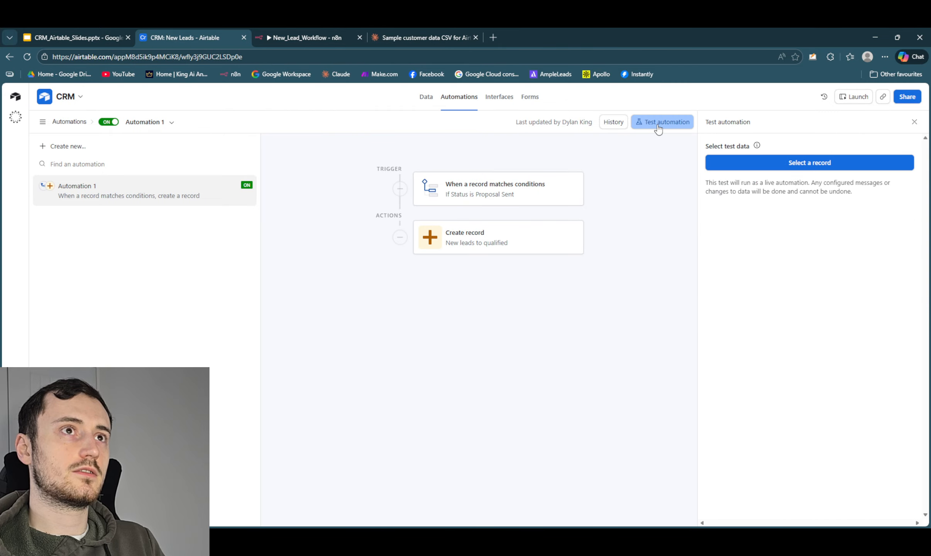
left_click(800, 171)
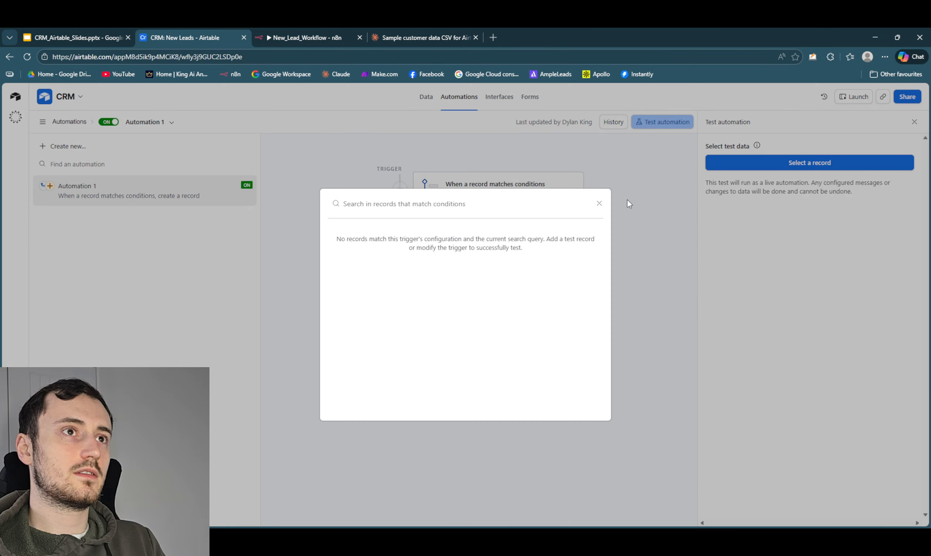
left_click(617, 202)
- Move the first Follow up needed lead to Proposal Sent in the New Leads Kanban and check the Qualified table for its copy
left_click(426, 97)
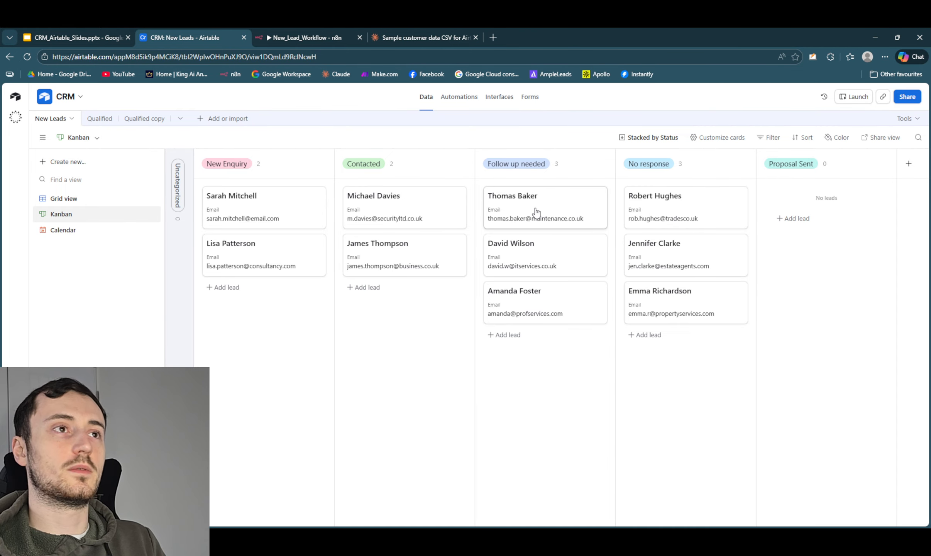
left_click_drag(534, 208, 819, 207)
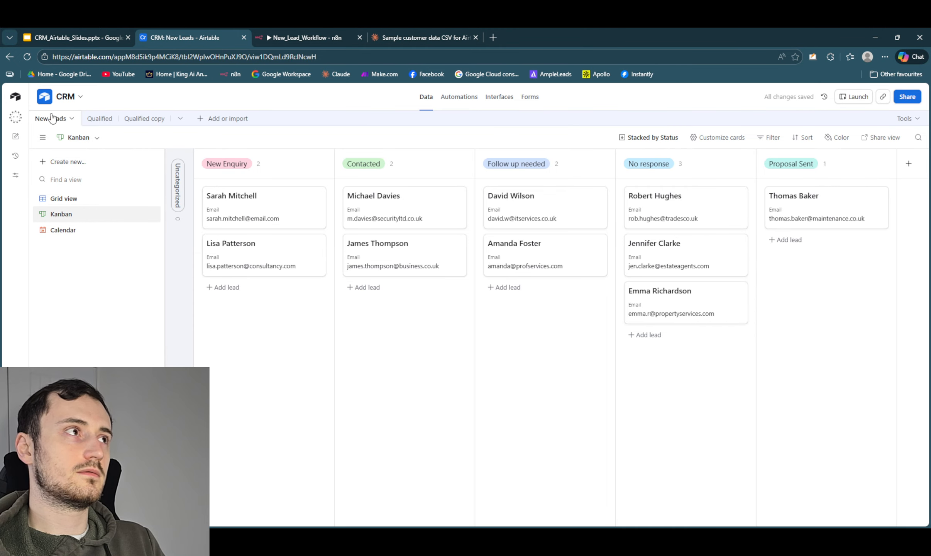
left_click(99, 120)
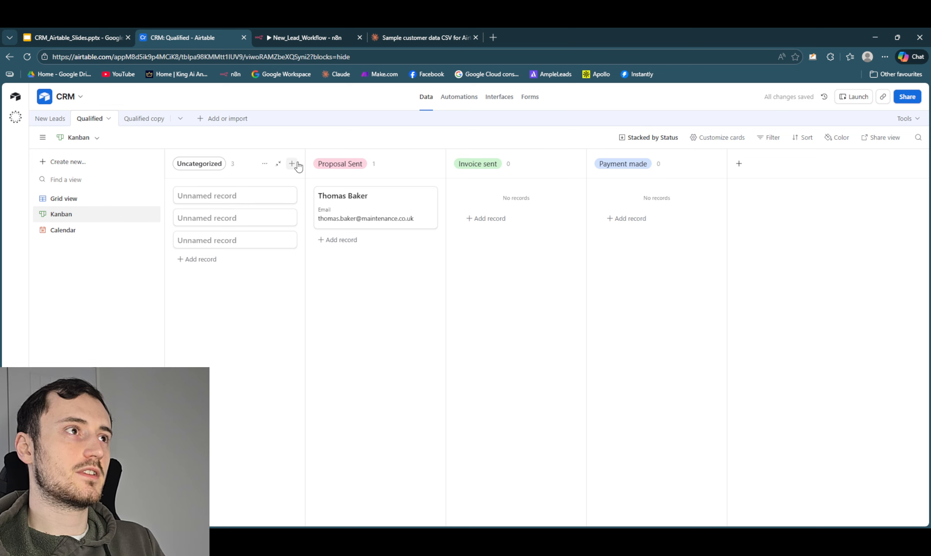
- Delete the three blank records from the Qualified table in its Grid view
left_click(280, 163)
left_click(60, 201)
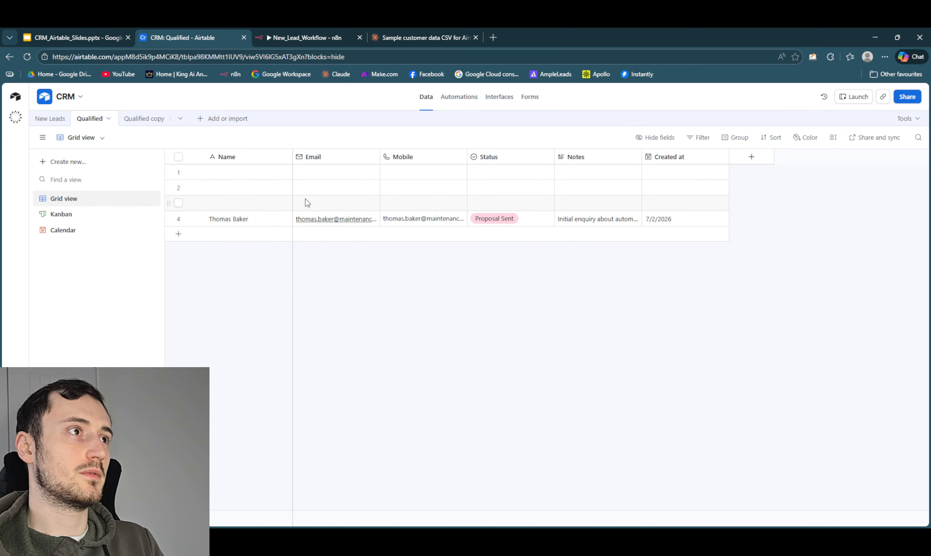
left_click(179, 172)
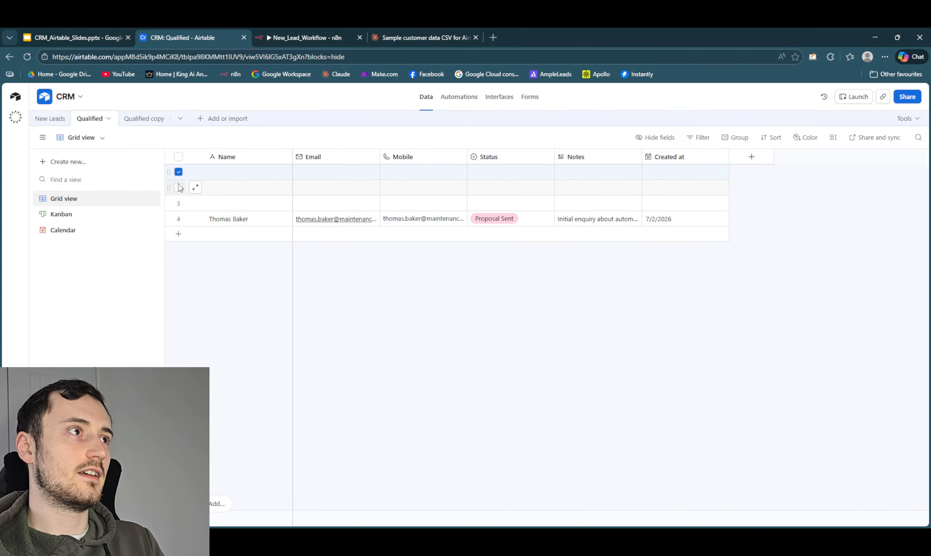
left_click(178, 187)
left_click(179, 203)
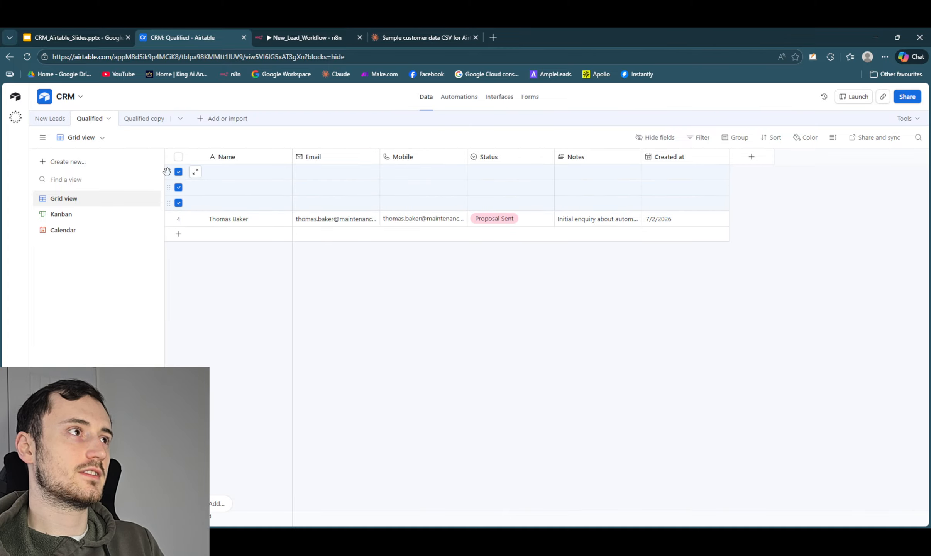
right_click(170, 172)
left_click(216, 235)
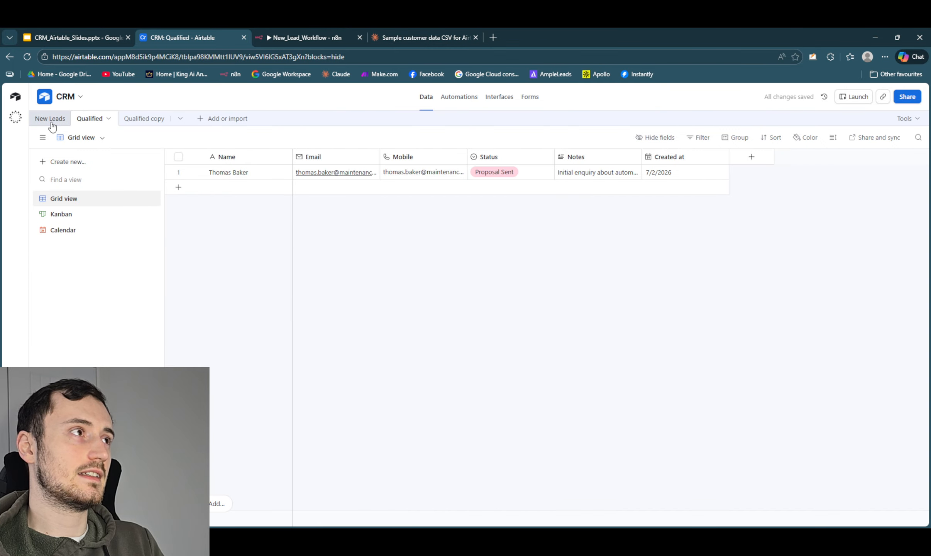
- Return to Automation 1 and add an Update record action after the Create record action
left_click(463, 99)
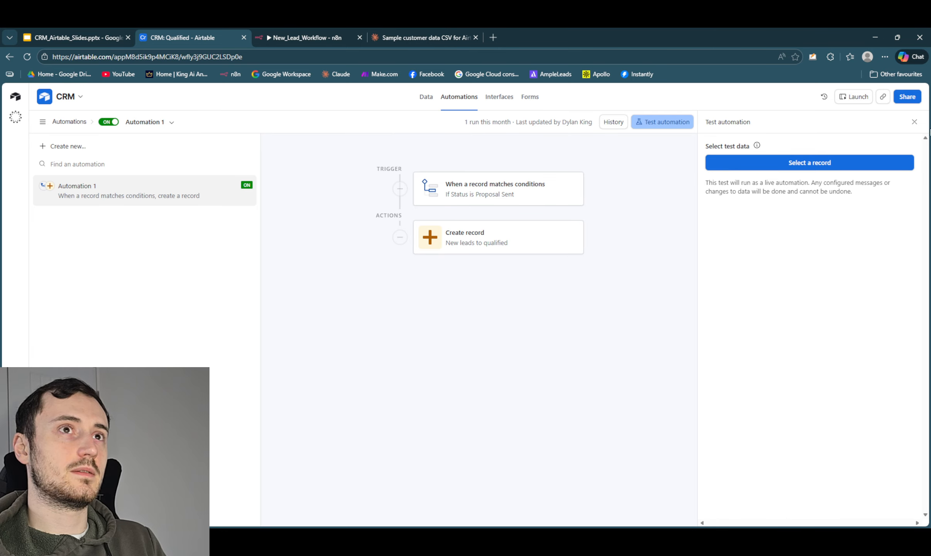
left_click(913, 122)
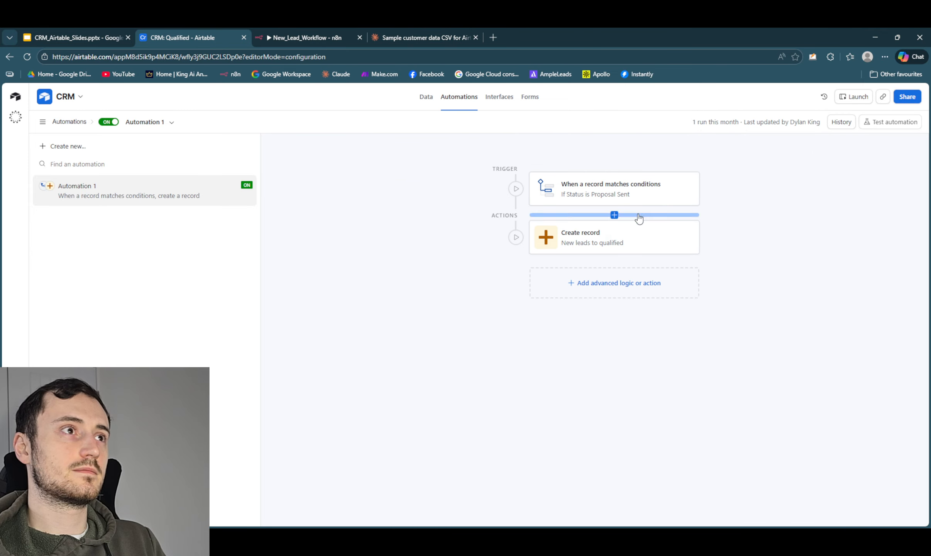
left_click(612, 283)
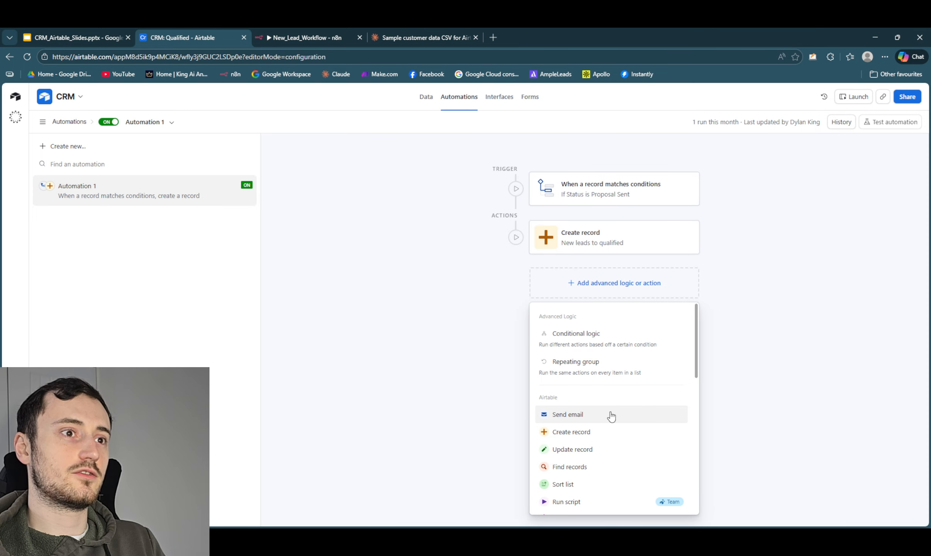
scroll(609, 429, "down", 2)
mouse_move(608, 437)
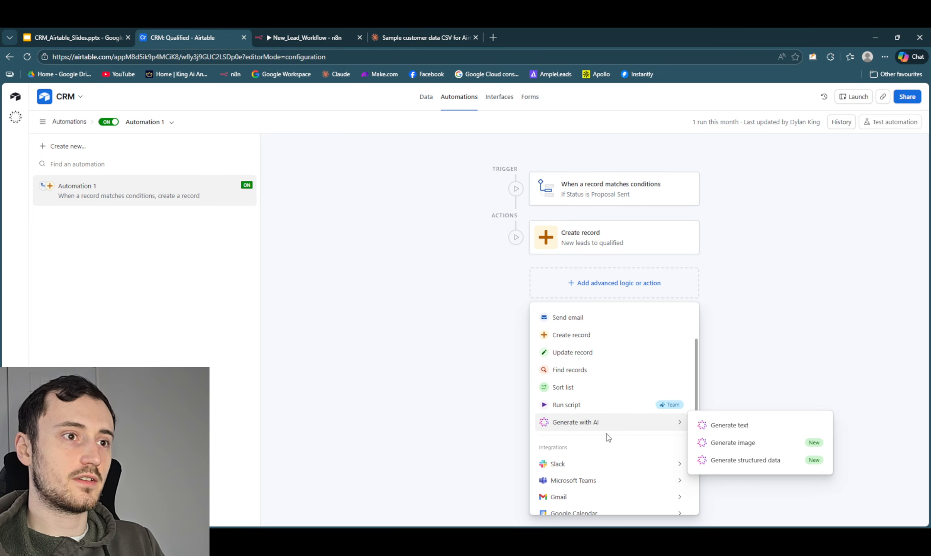
scroll(608, 436, "down", 3)
scroll(609, 433, "up", 6)
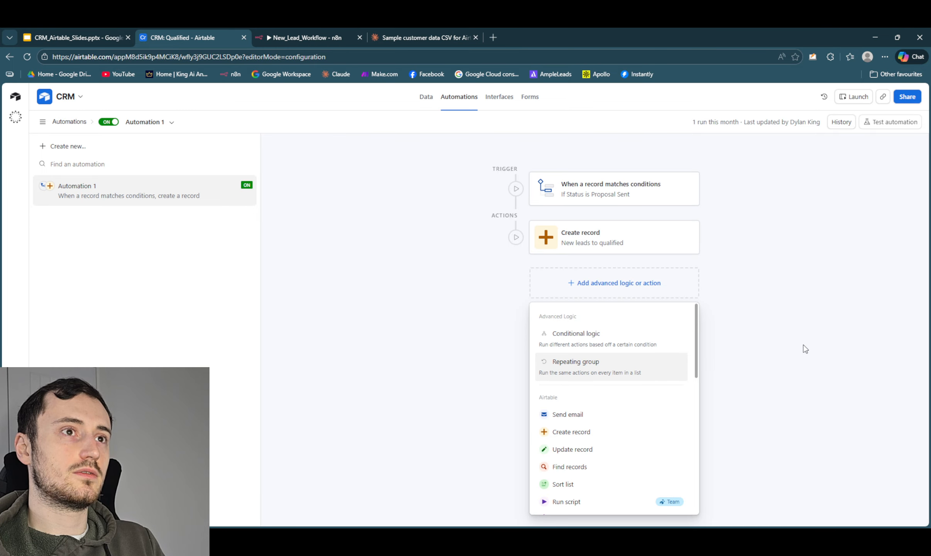
left_click(616, 448)
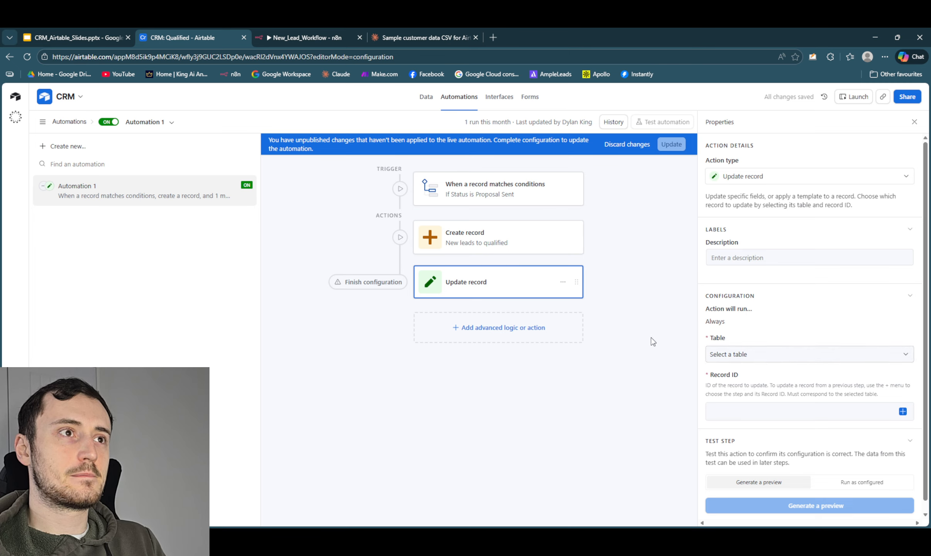
left_click(563, 282)
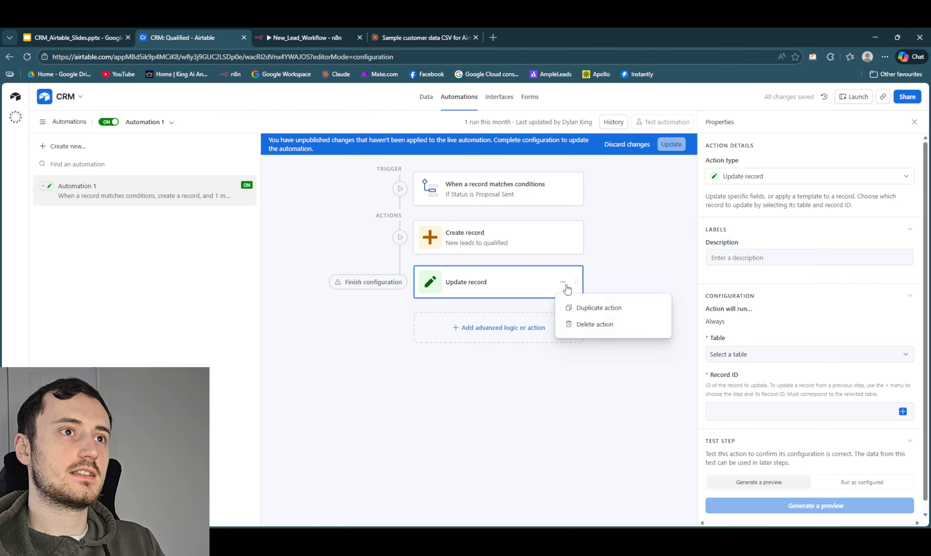
left_click(638, 281)
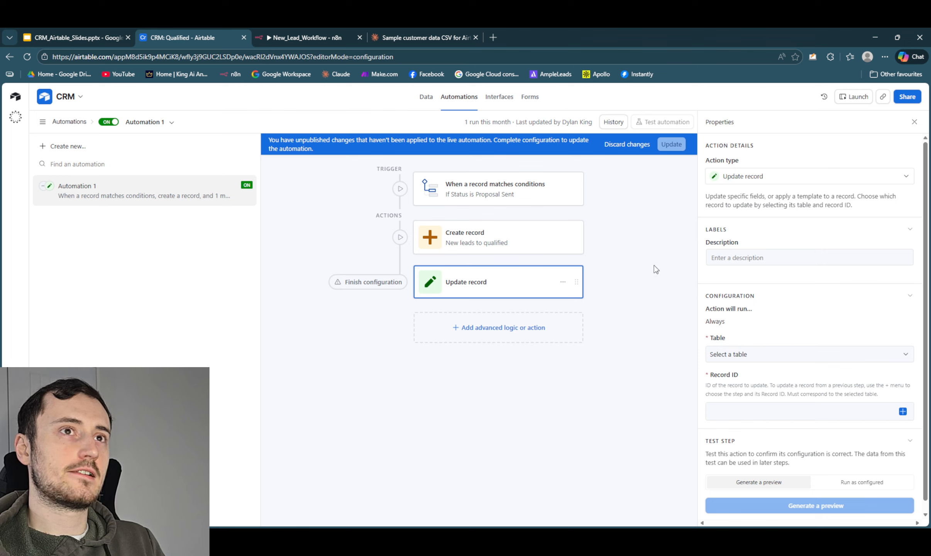
left_click(742, 177)
scroll(768, 286, "down", 5)
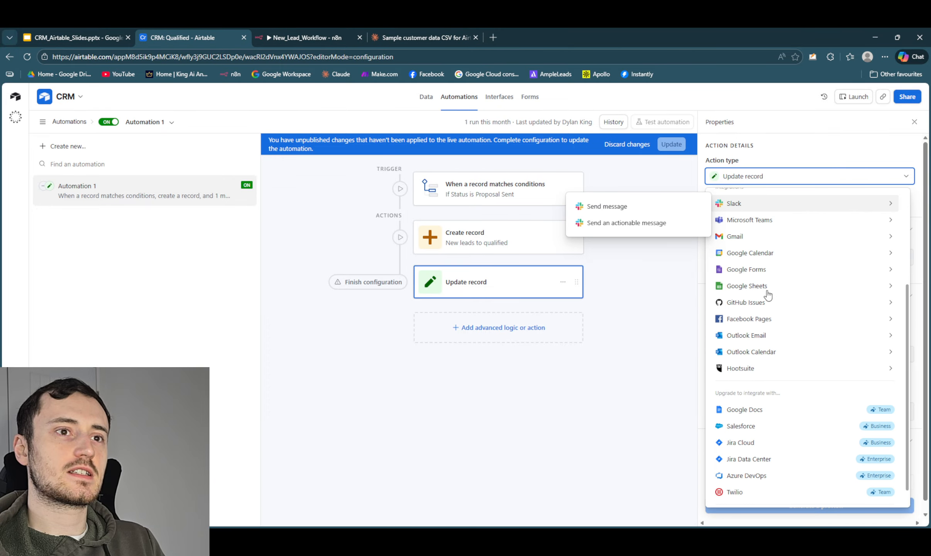
scroll(765, 289, "up", 5)
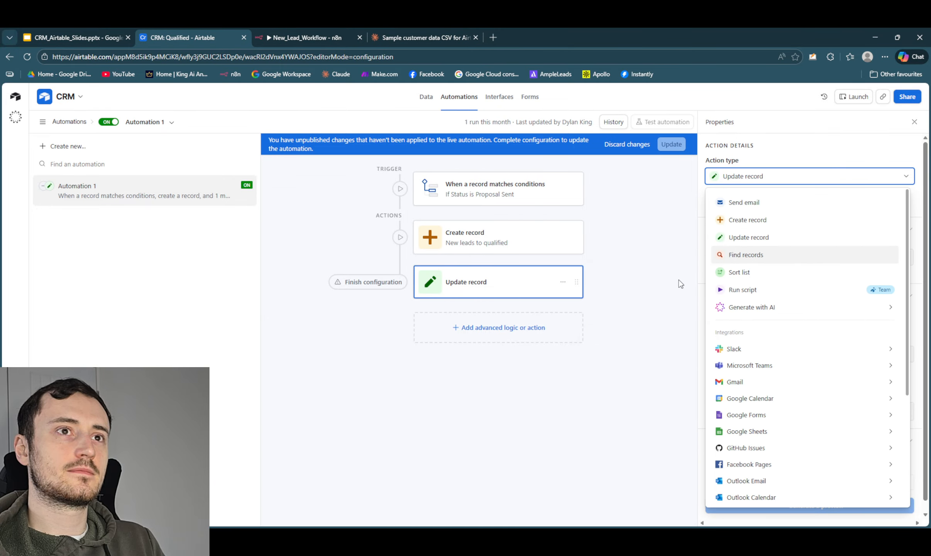
left_click(673, 298)
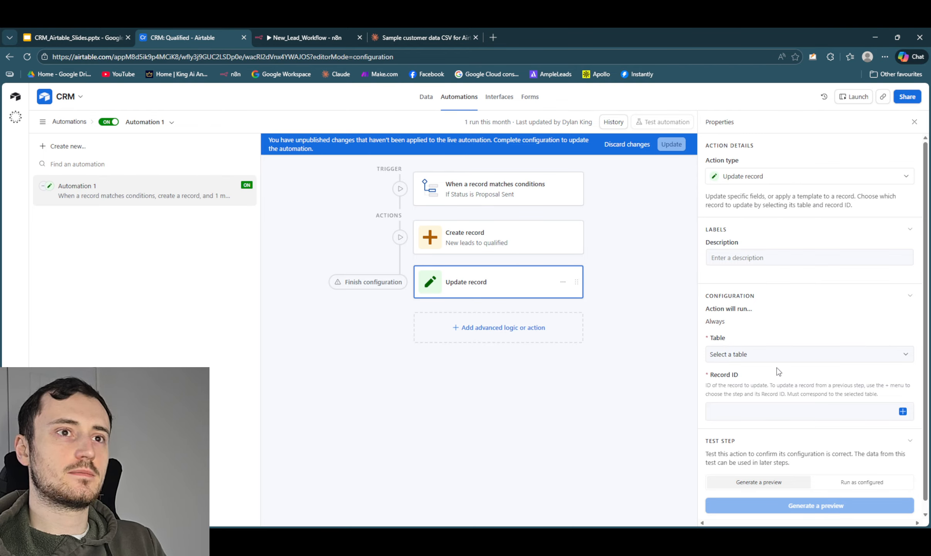
- Configure the Update record action with the New Leads table and the trigger's Base record URL as the record ID
left_click(760, 359)
left_click(749, 388)
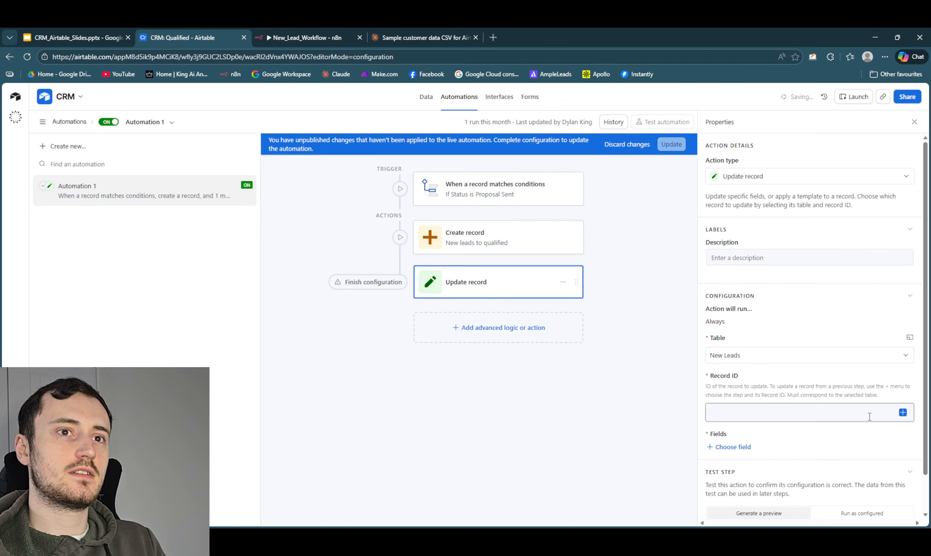
left_click(903, 412)
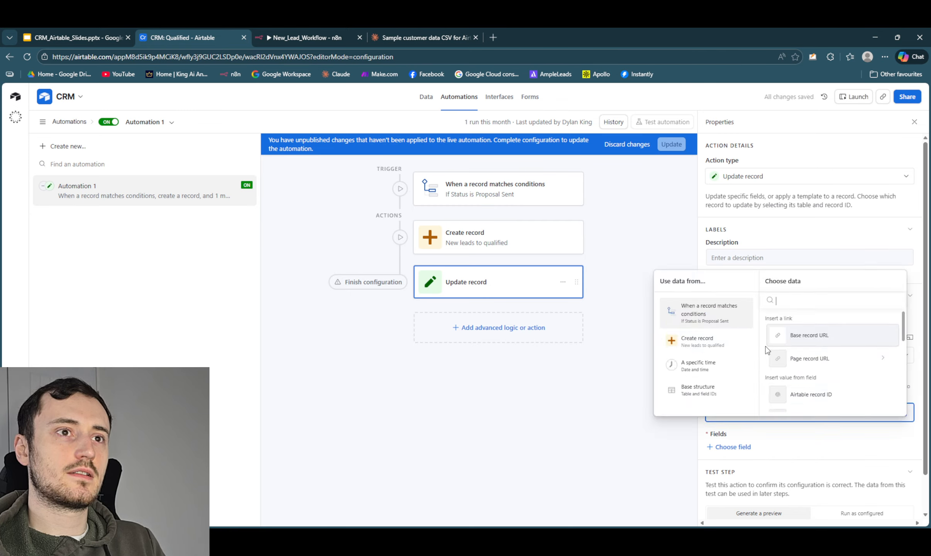
left_click(824, 340)
scroll(712, 368, "down", 1)
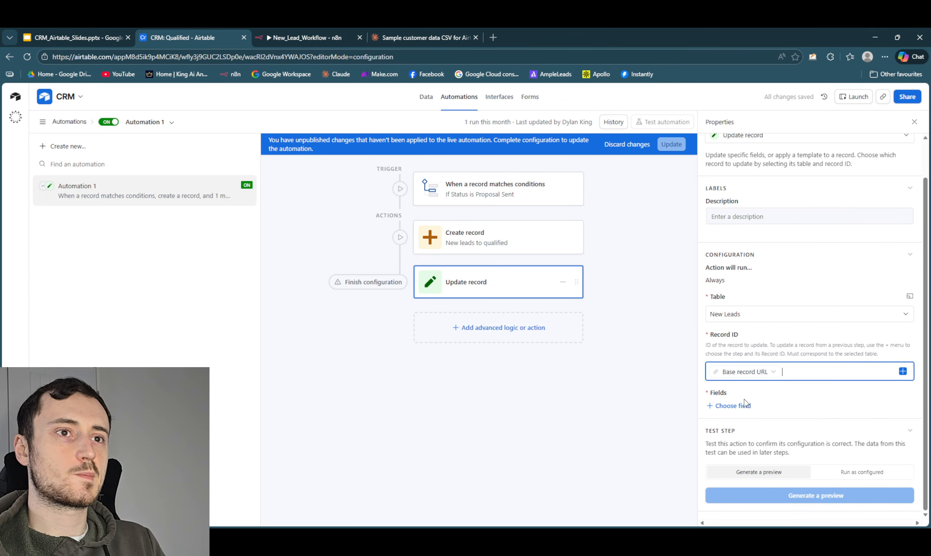
left_click(732, 405)
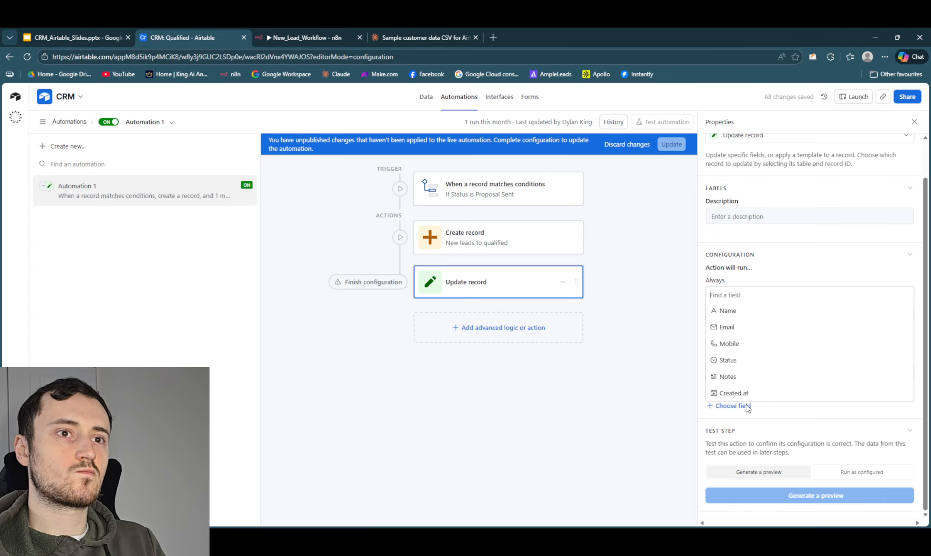
left_click(617, 399)
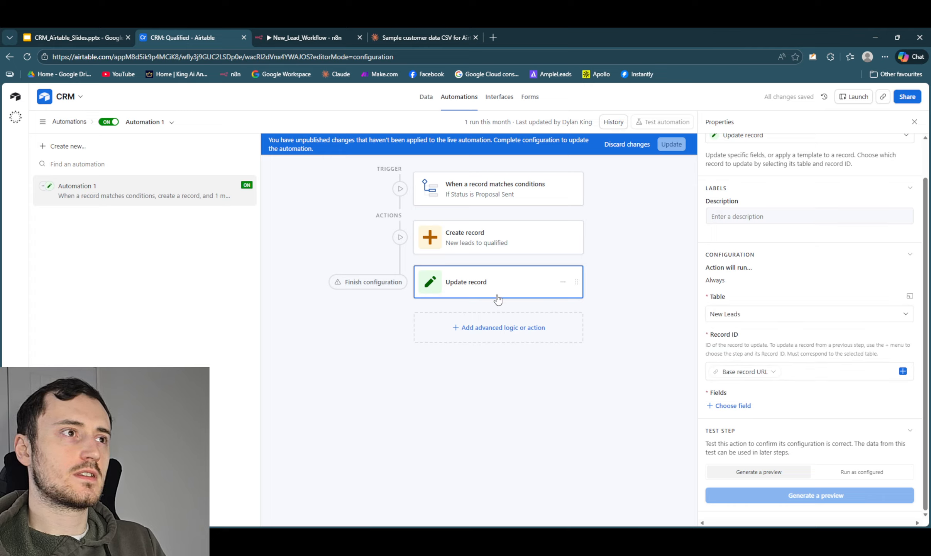
- Examine the Update record action's options and the action types it could be switched to, and check the Qualified table
left_click(562, 282)
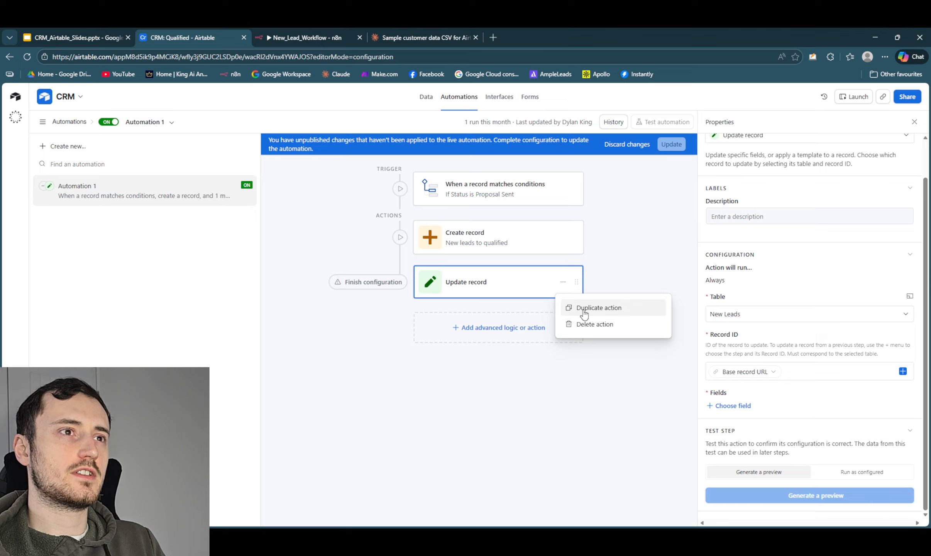
left_click(629, 276)
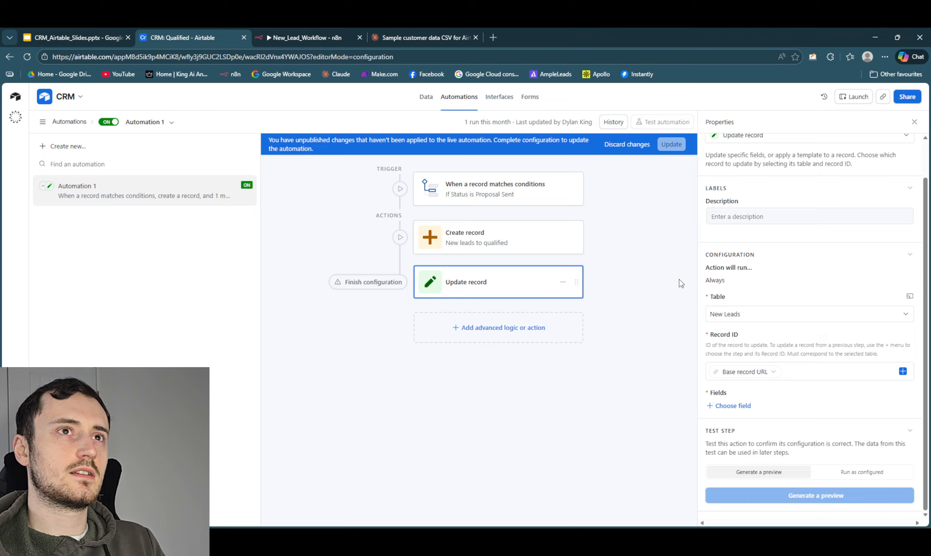
scroll(802, 163, "up", 1)
left_click(794, 178)
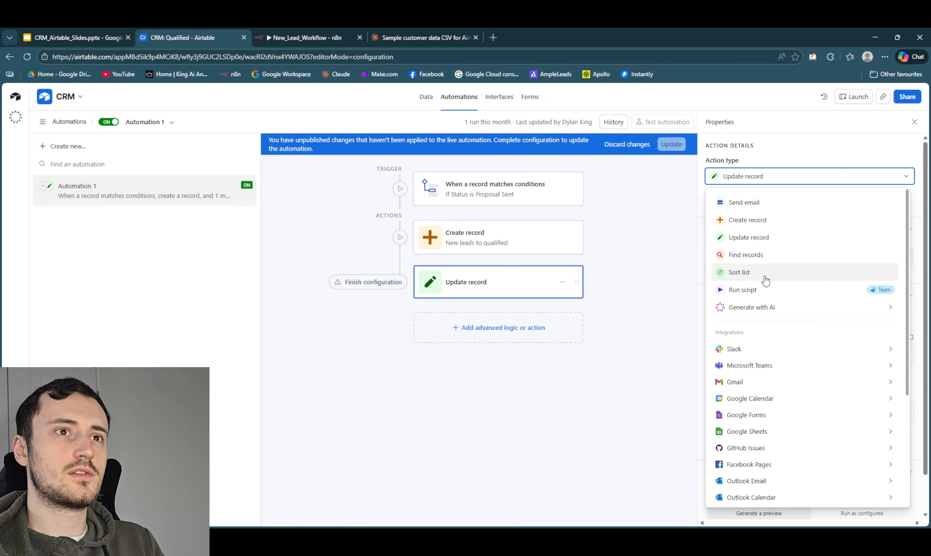
scroll(762, 289, "down", 2)
scroll(763, 292, "down", 3)
scroll(764, 291, "up", 5)
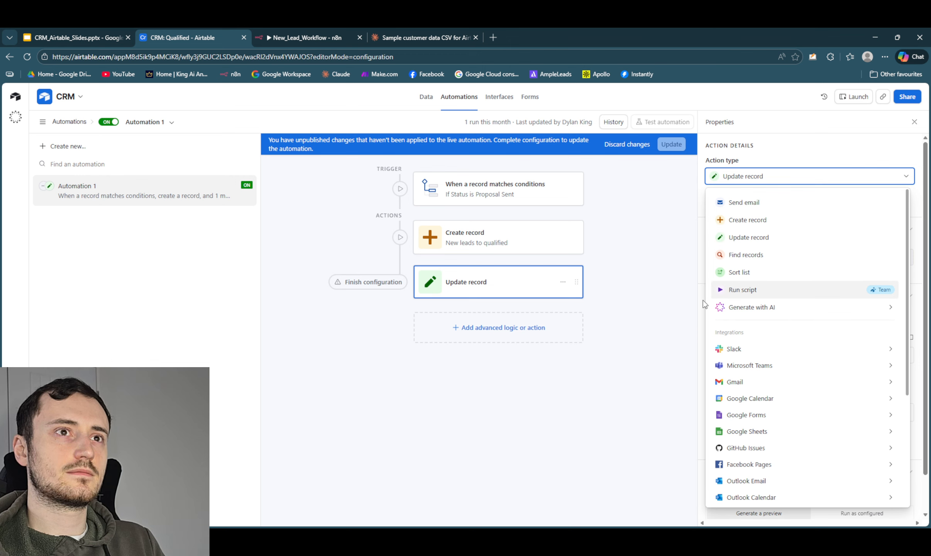
left_click(676, 309)
left_click(425, 97)
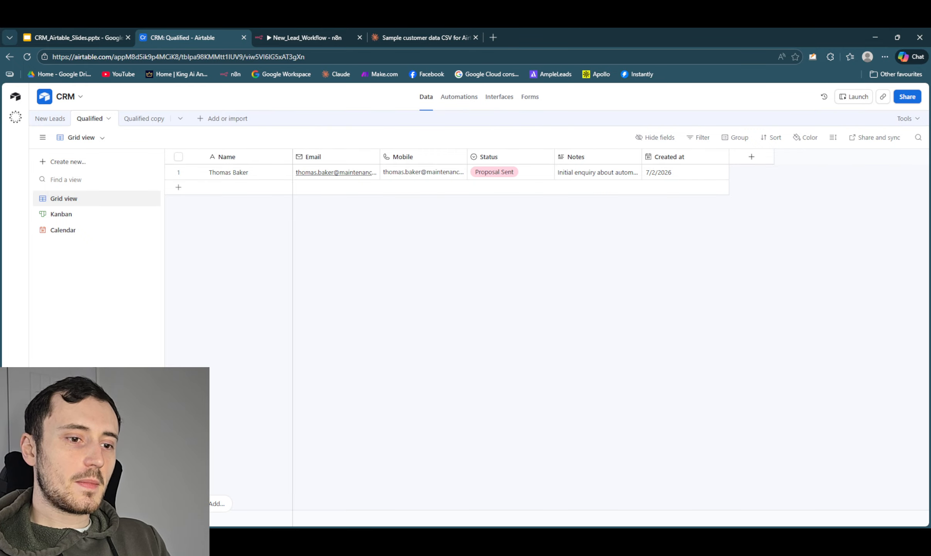
- Create a new automation with a When a form is submitted trigger on the New Leads table and open its form choices
left_click(459, 98)
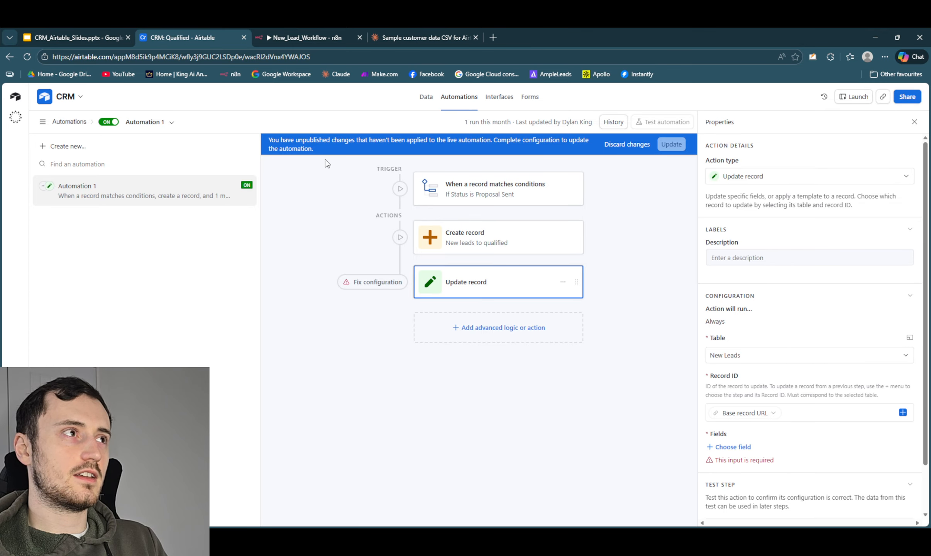
left_click(52, 146)
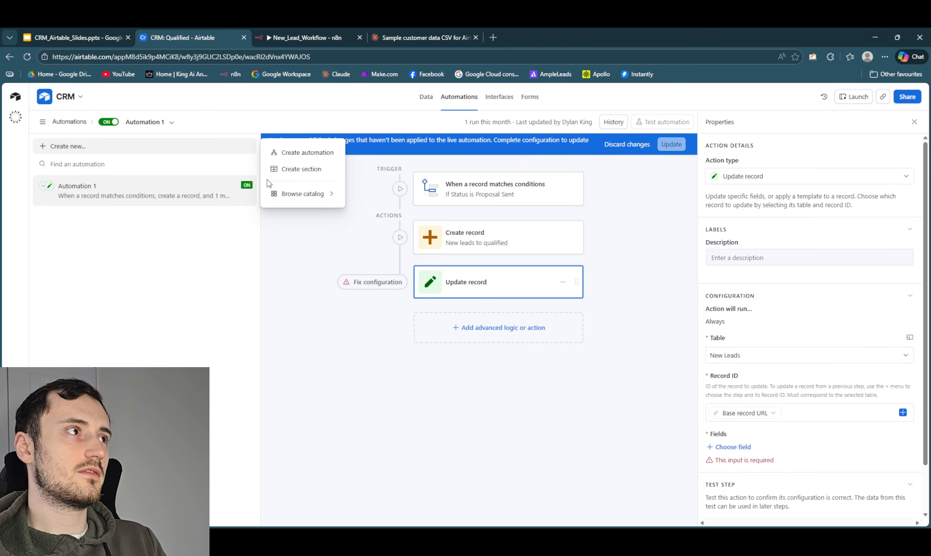
left_click(283, 154)
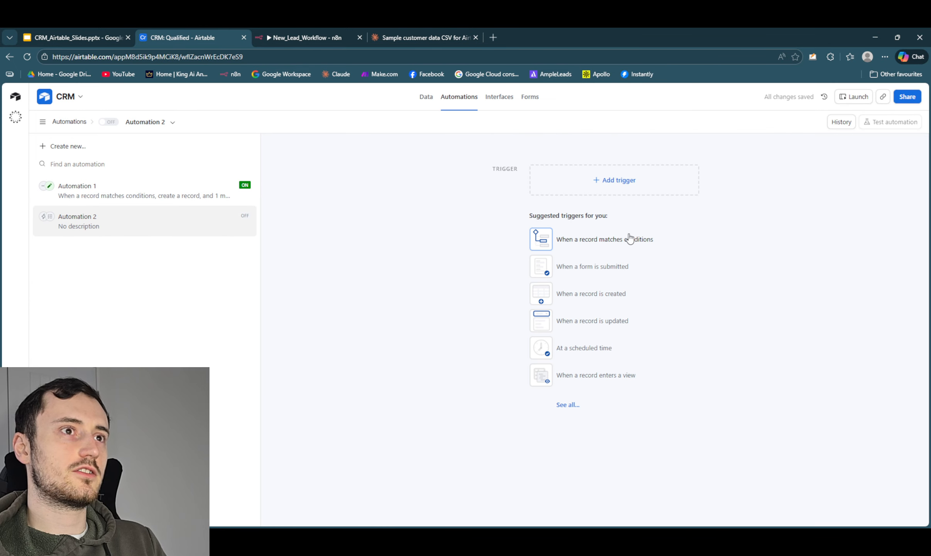
left_click(604, 271)
left_click(735, 262)
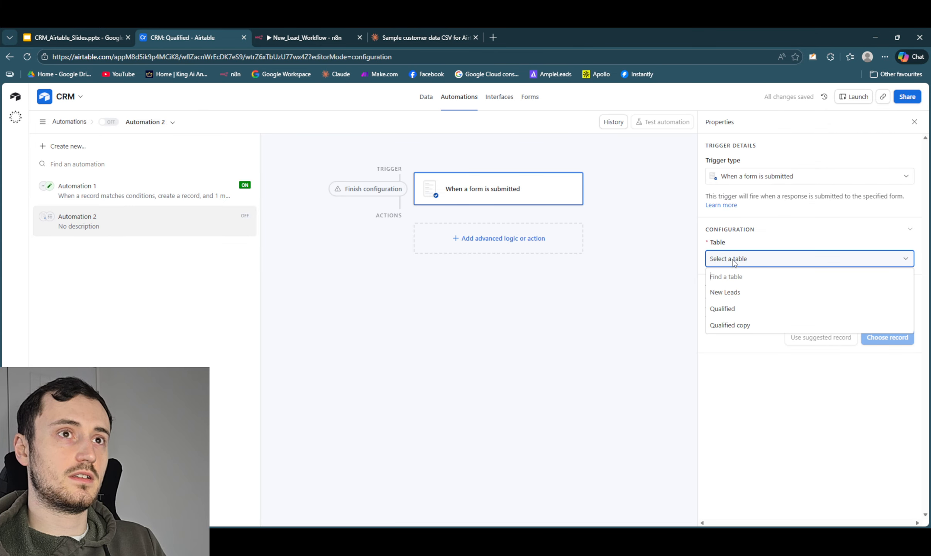
left_click(737, 294)
left_click(743, 296)
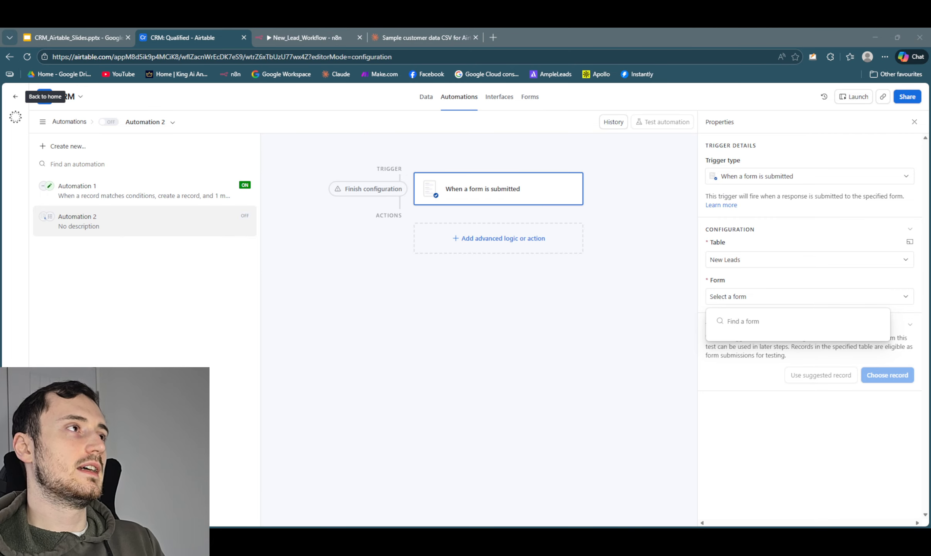
- Move both New Enquiry leads to Contacted in the New Leads Kanban
left_click(426, 96)
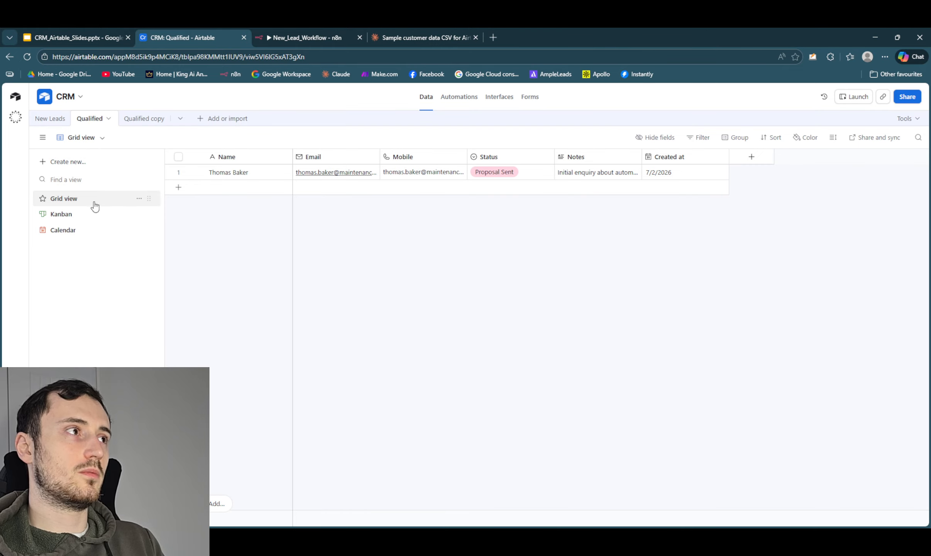
left_click(49, 118)
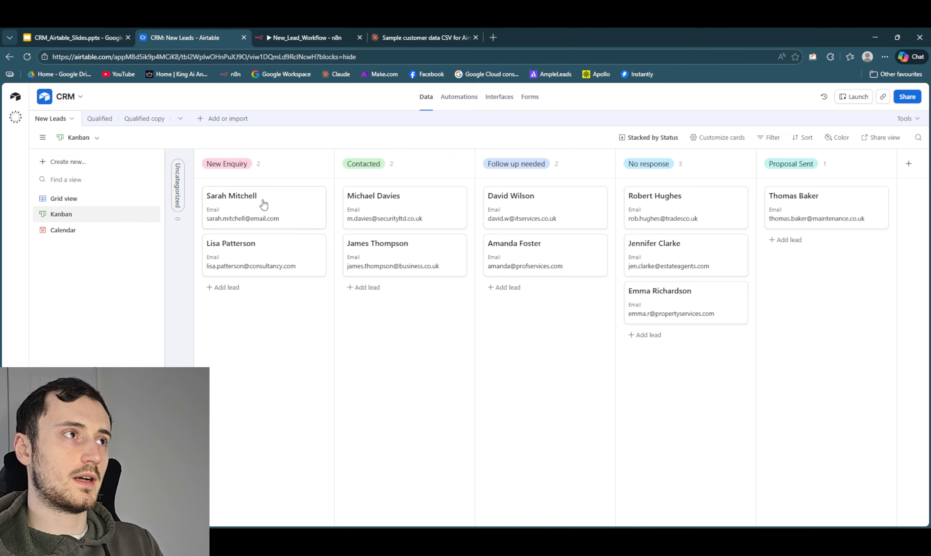
left_click_drag(255, 208, 367, 309)
left_click_drag(247, 212, 401, 380)
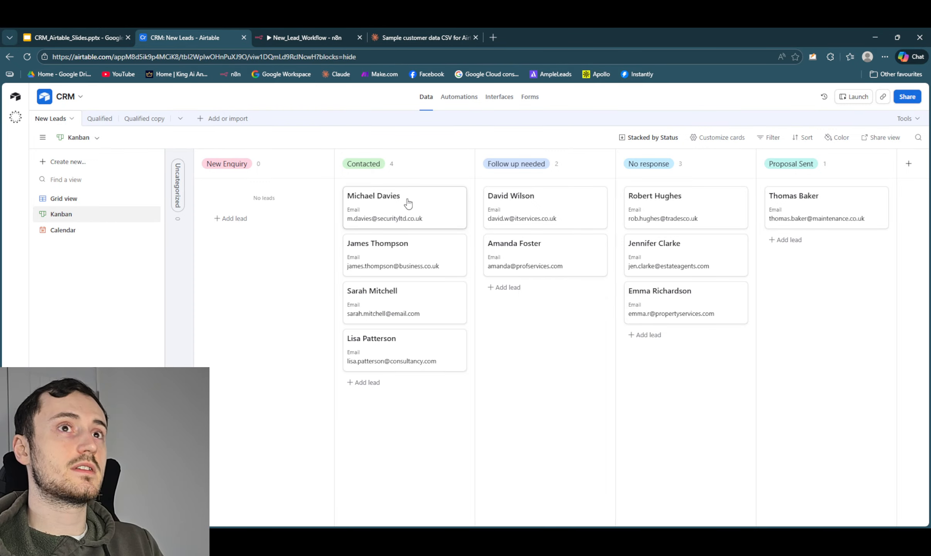
- Move the first and third Contacted leads to No response and the first Follow up needed lead to Proposal Sent
left_click_drag(407, 203, 633, 340)
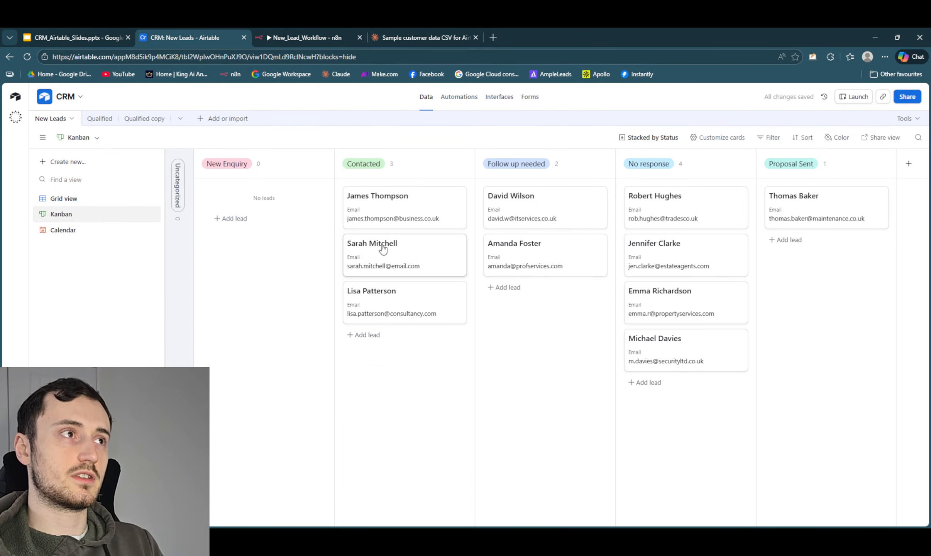
left_click_drag(383, 249, 669, 312)
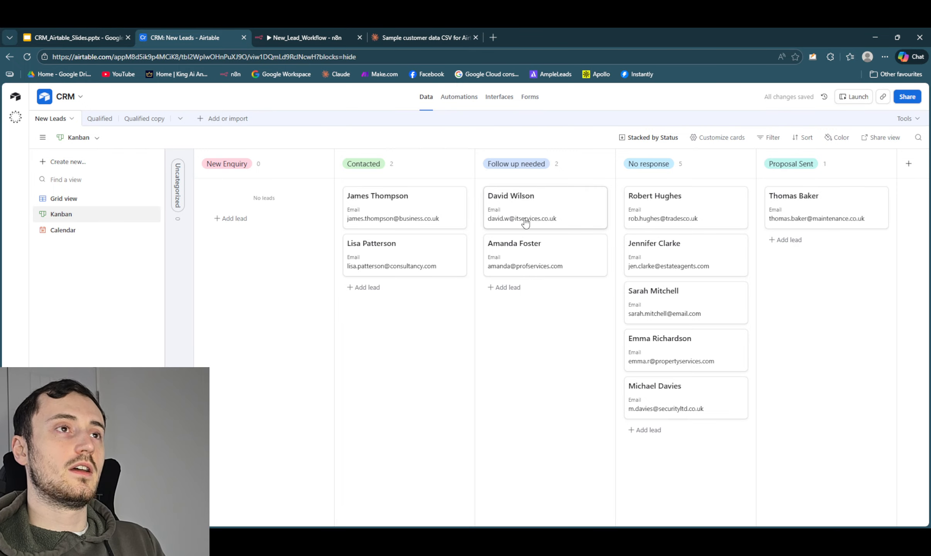
left_click_drag(534, 202, 840, 270)
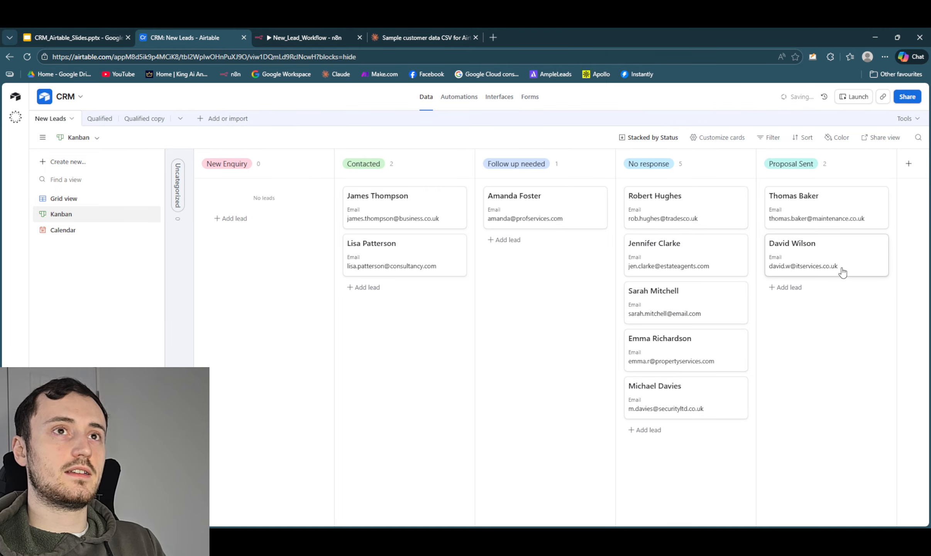
- In the Qualified table's Kanban, move the second Proposal Sent record to Invoice sent and on to Payment made
left_click(95, 121)
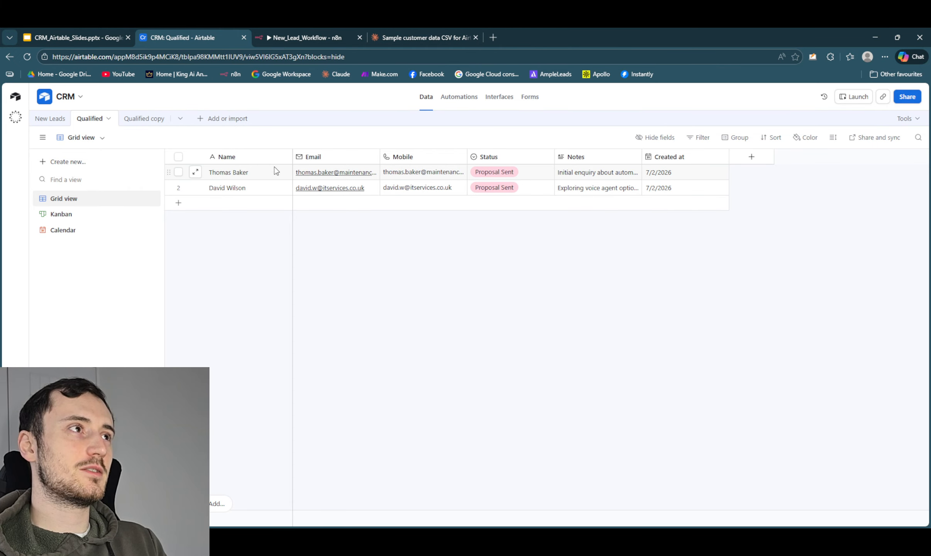
left_click(79, 214)
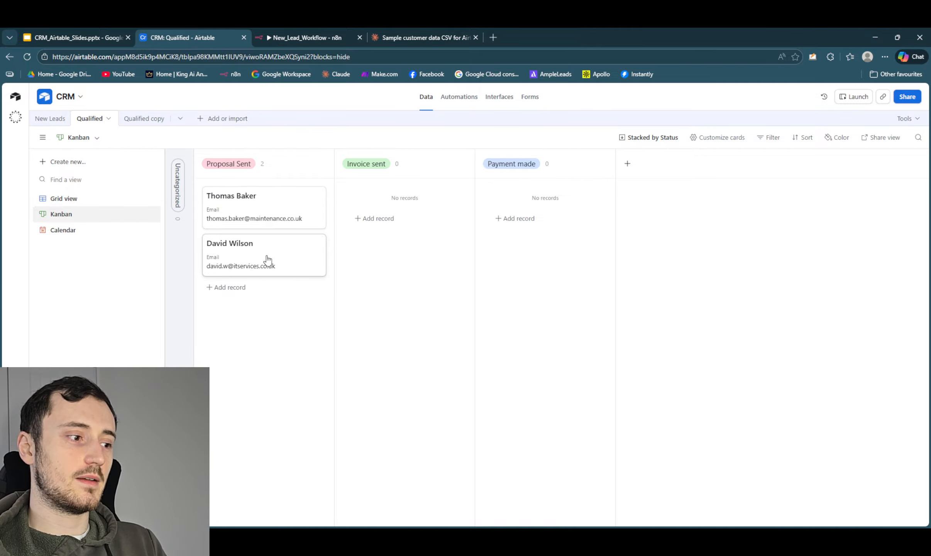
left_click_drag(267, 259, 420, 213)
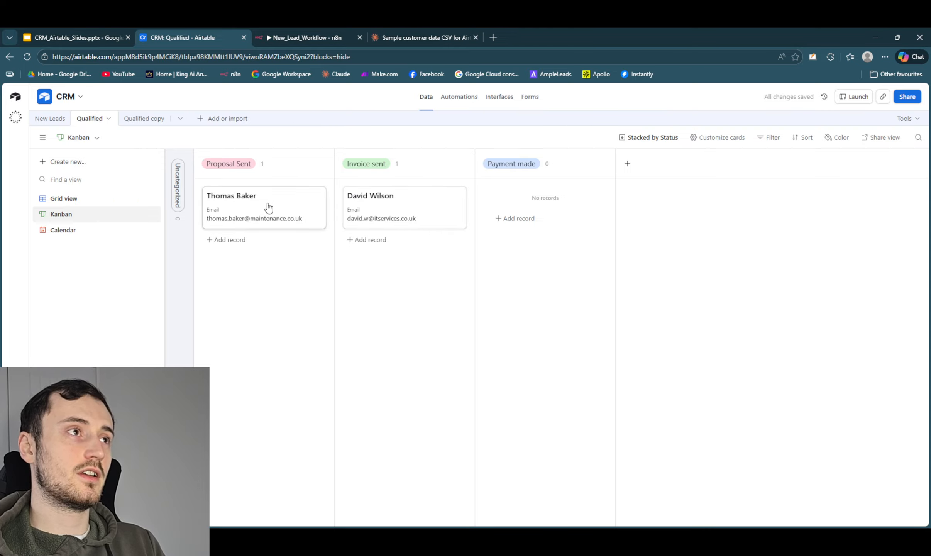
left_click_drag(378, 209, 521, 205)
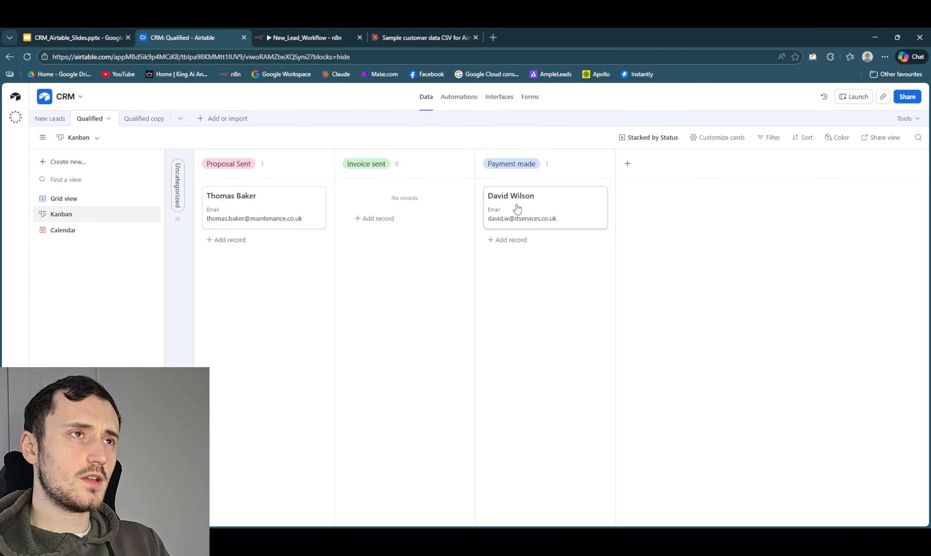
- Rename the Qualified copy table to Customers
left_click(126, 120)
left_click(135, 119)
mouse_move(103, 147)
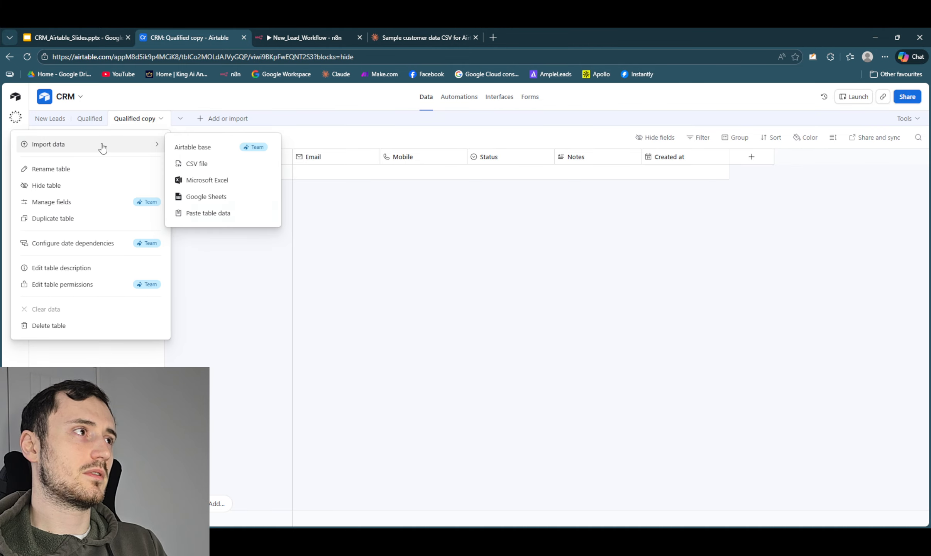
left_click(100, 169)
key("BackSpace")
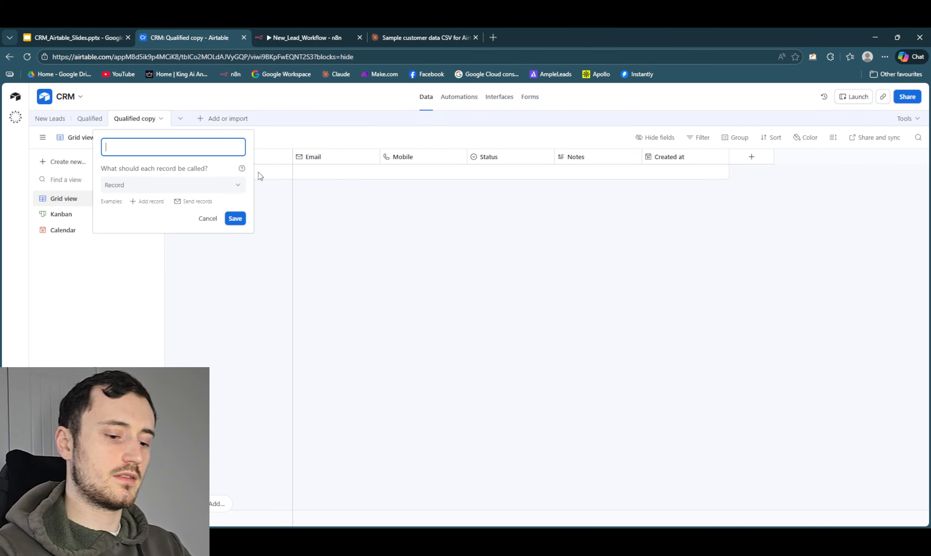
type("Cust")
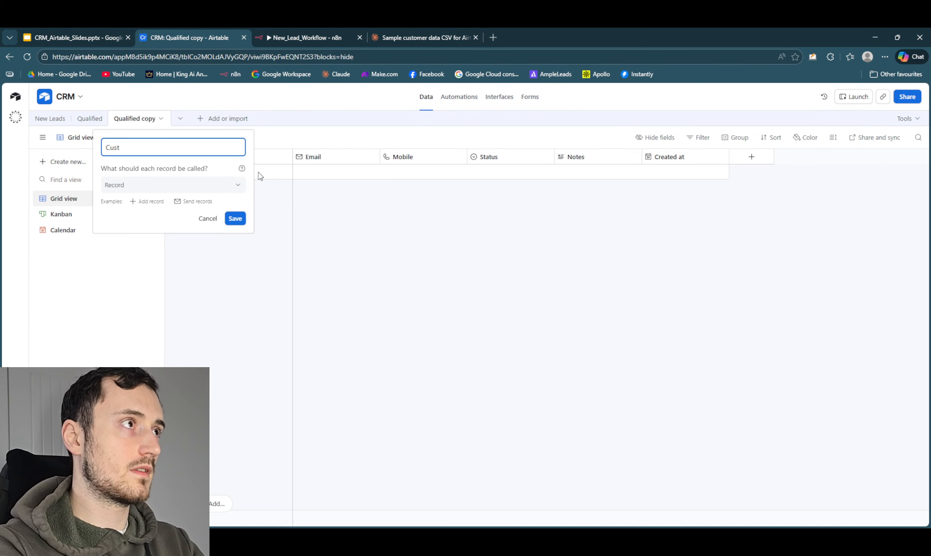
type("omers")
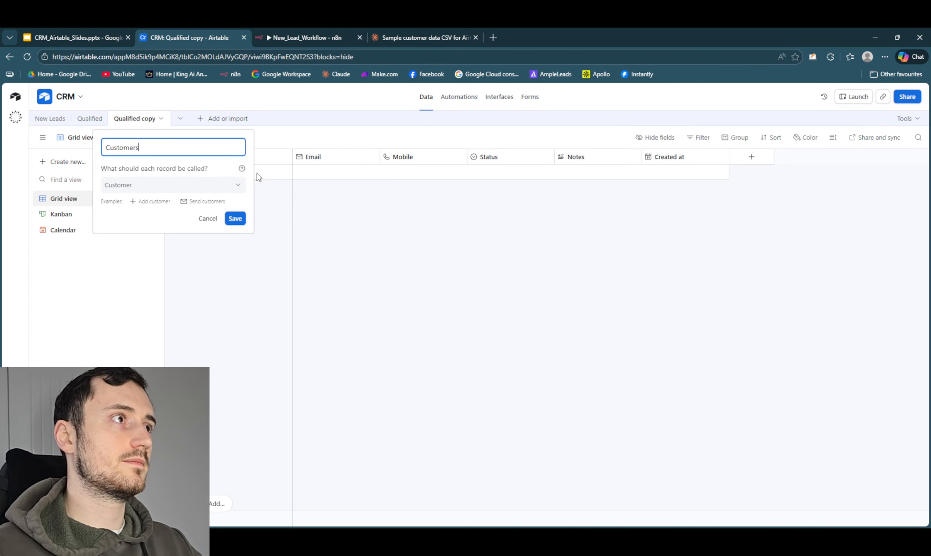
left_click(236, 218)
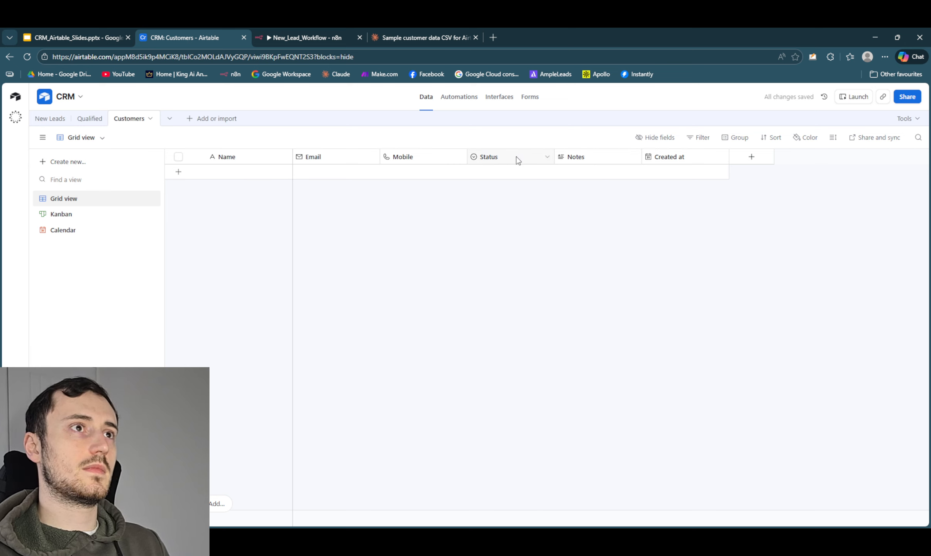
- Review the select options and default of the Status field in the Customers table
left_click(546, 158)
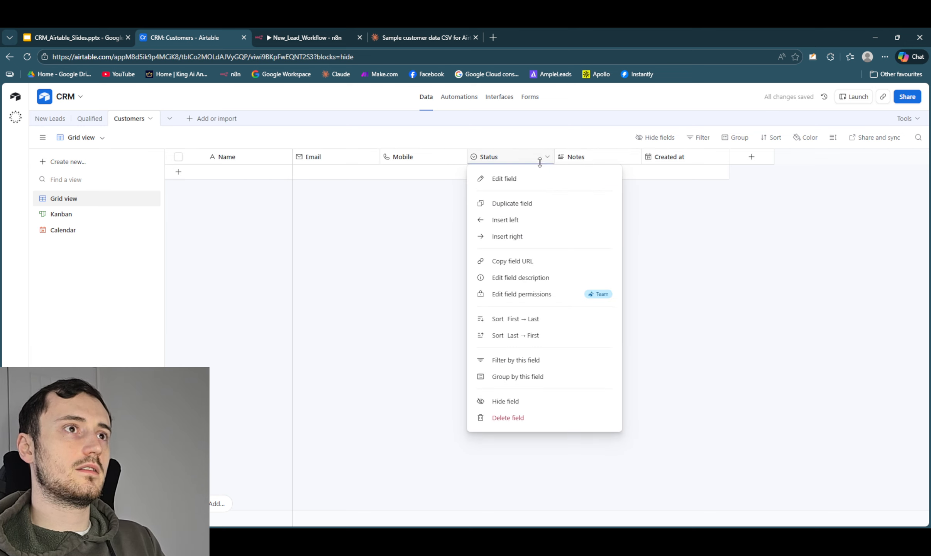
left_click(530, 184)
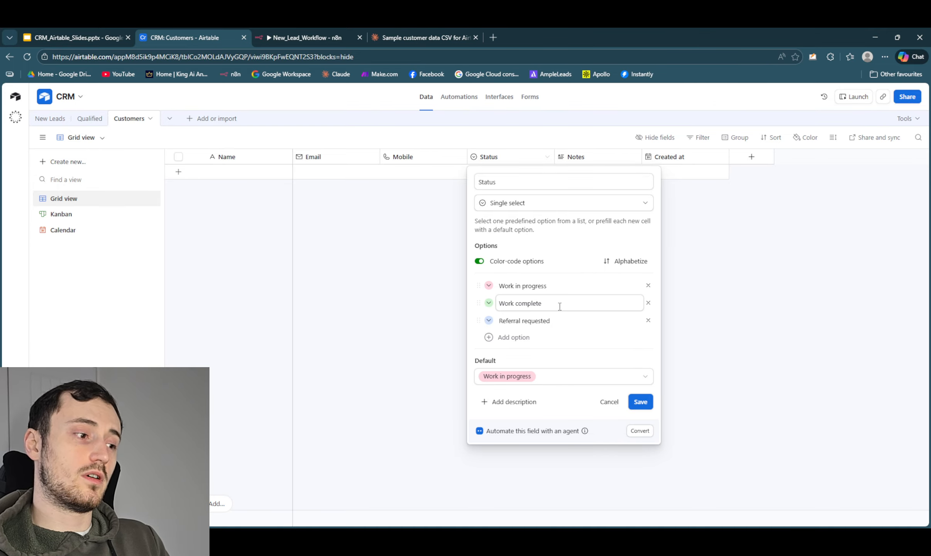
left_click(853, 303)
- Create another new automation in the CRM base
left_click(459, 98)
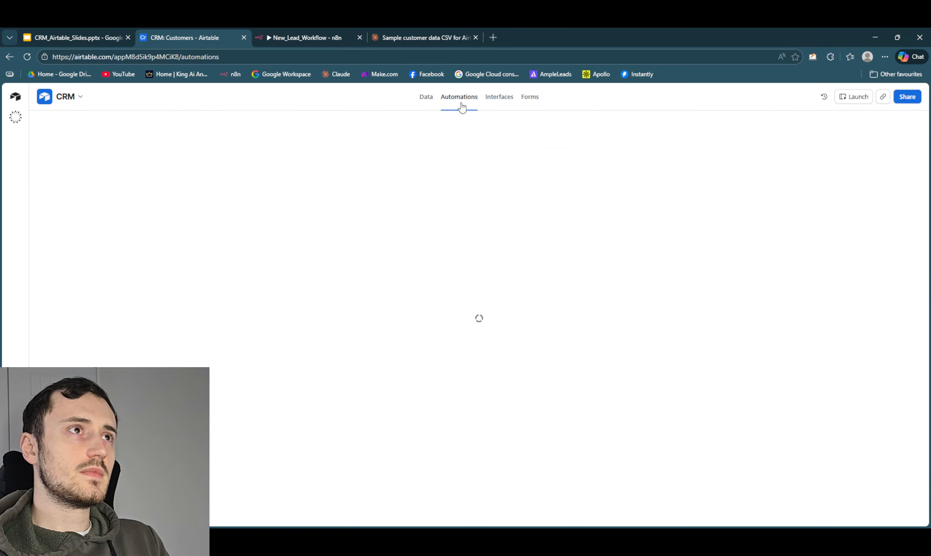
left_click(73, 149)
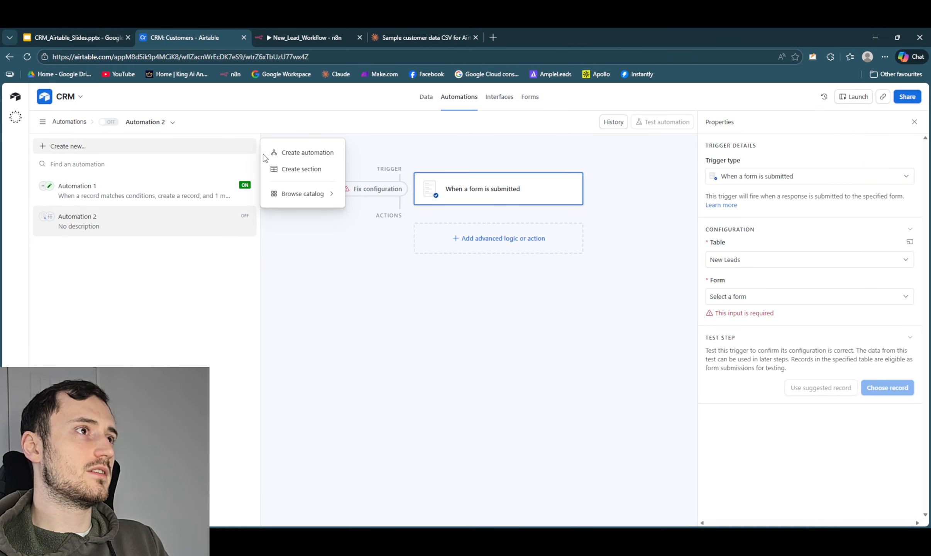
left_click(297, 153)
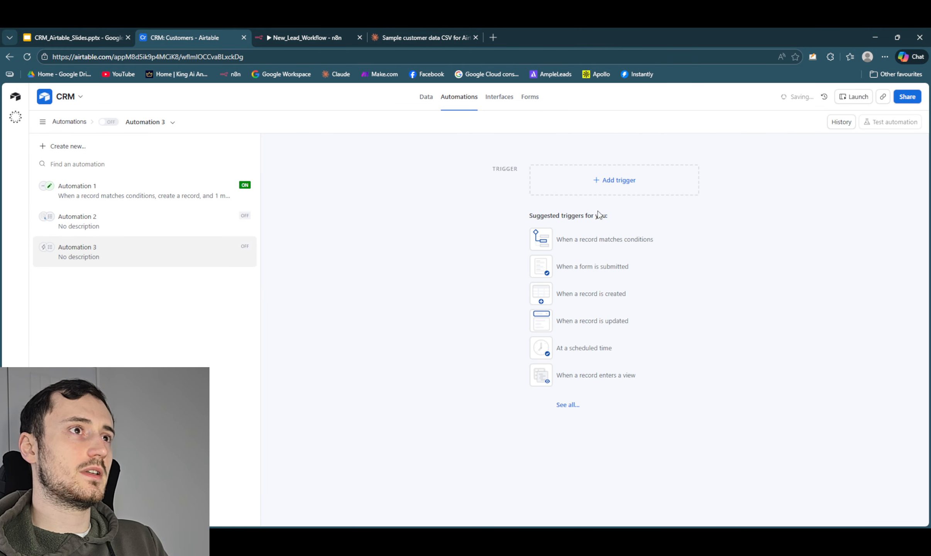
- Trigger the new automation when a record in the Customers table matches the condition Status is Work complete
left_click(617, 243)
left_click(750, 267)
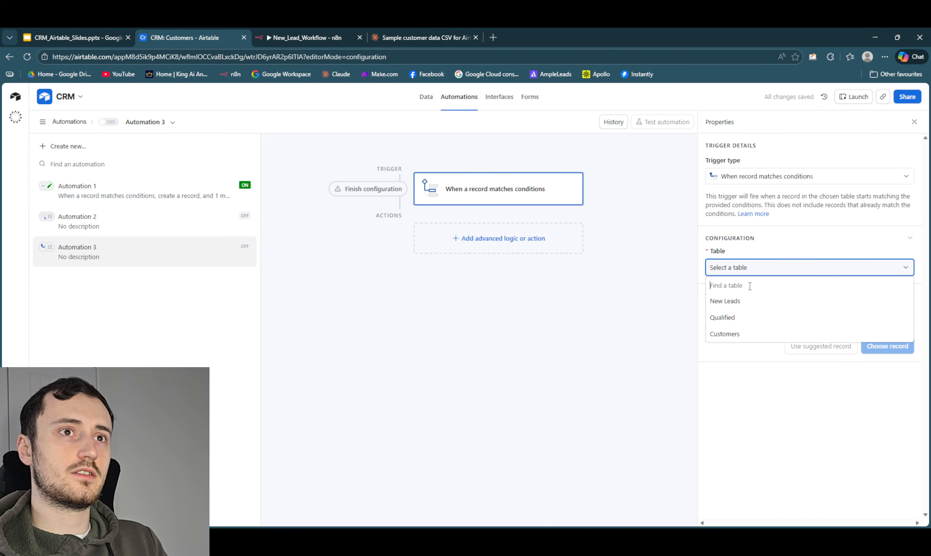
left_click(749, 341)
left_click(754, 307)
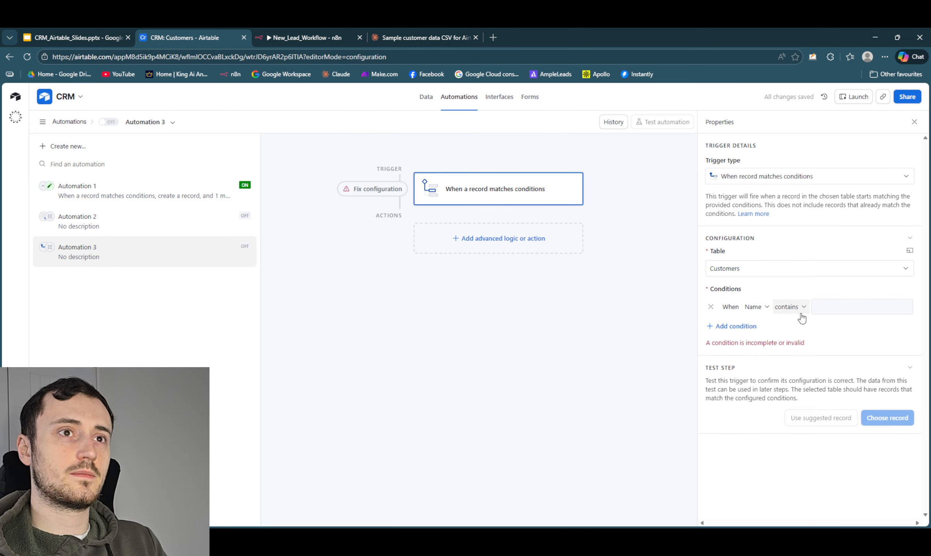
left_click(754, 307)
left_click(764, 385)
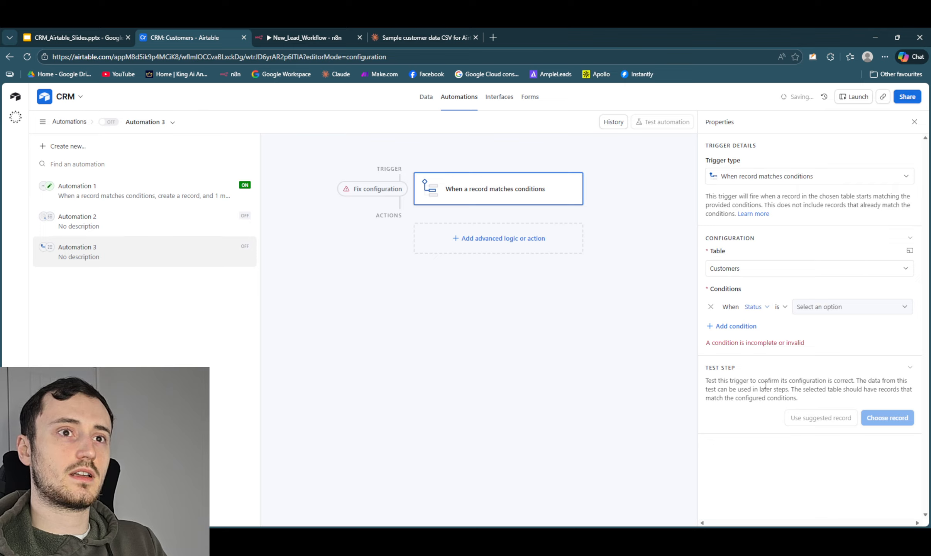
left_click(839, 308)
left_click(833, 364)
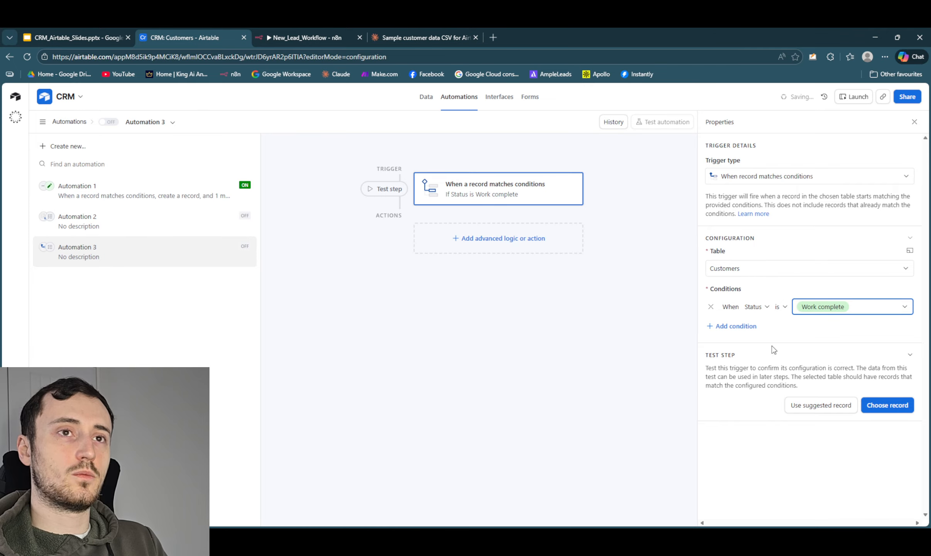
- Add a Gmail Send email action after the trigger
left_click(521, 247)
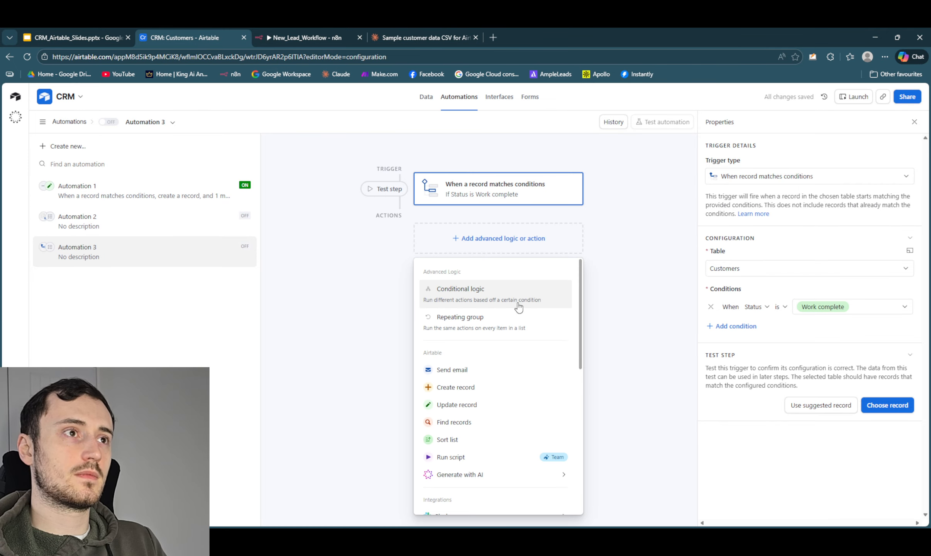
scroll(519, 327, "down", 2)
mouse_move(495, 427)
scroll(496, 431, "down", 2)
mouse_move(486, 355)
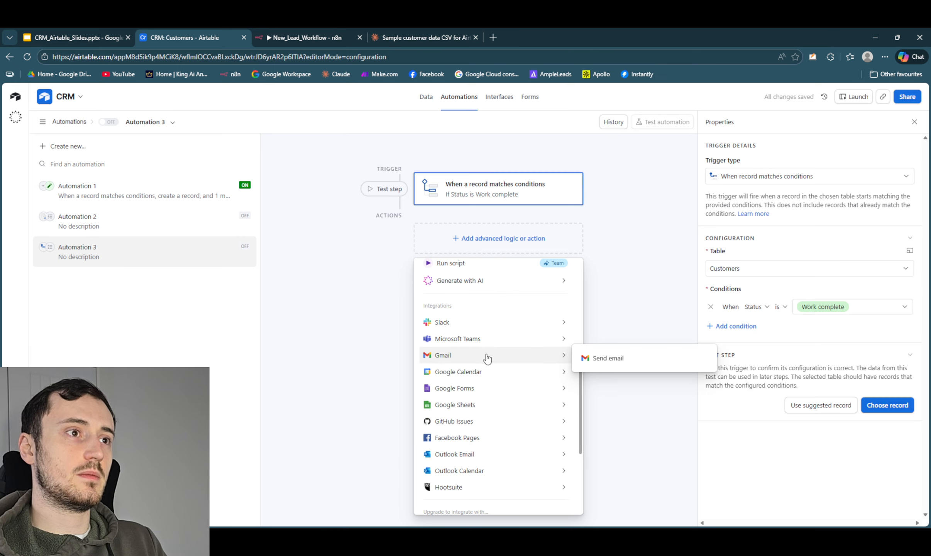
left_click(631, 358)
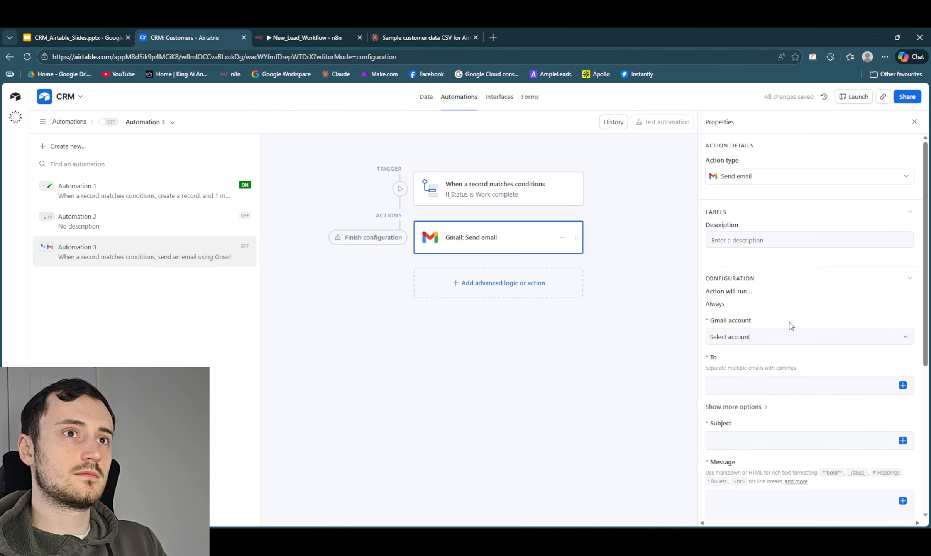
- Show the email action's additional options and address the email to the triggering record's Email field
left_click(755, 340)
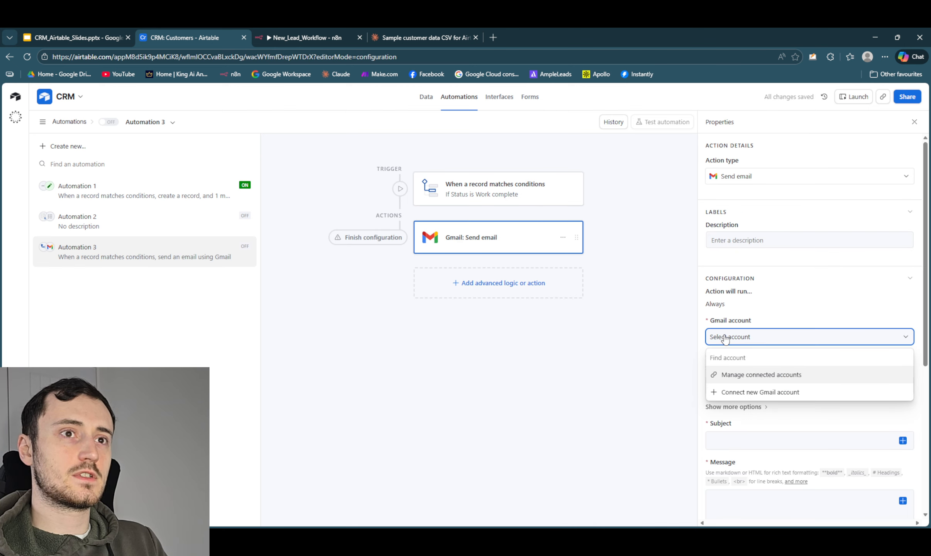
left_click(766, 407)
left_click(766, 408)
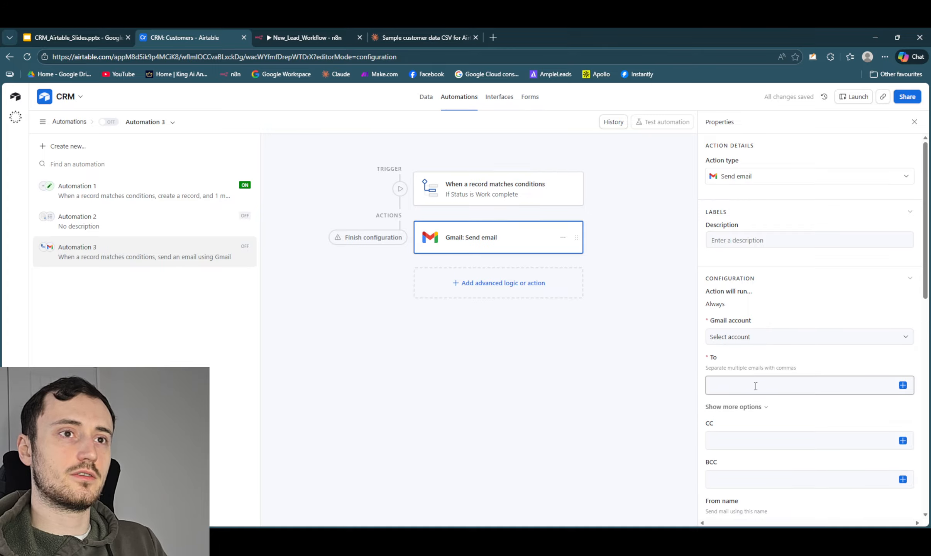
left_click(903, 385)
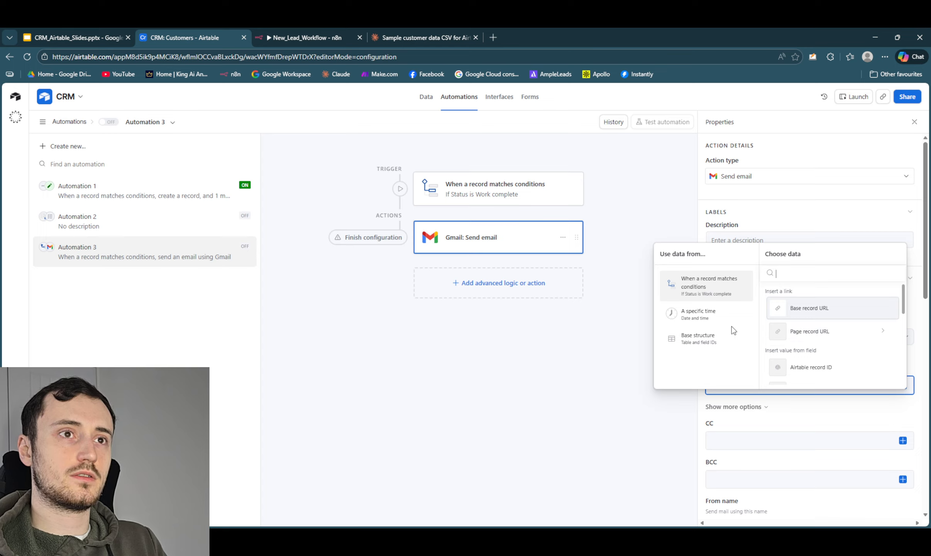
scroll(822, 327, "down", 5)
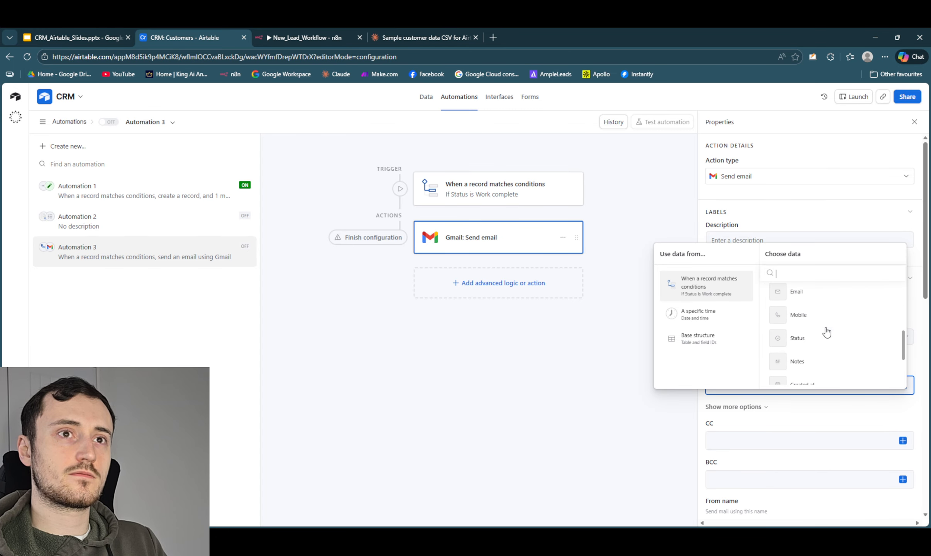
left_click(817, 300)
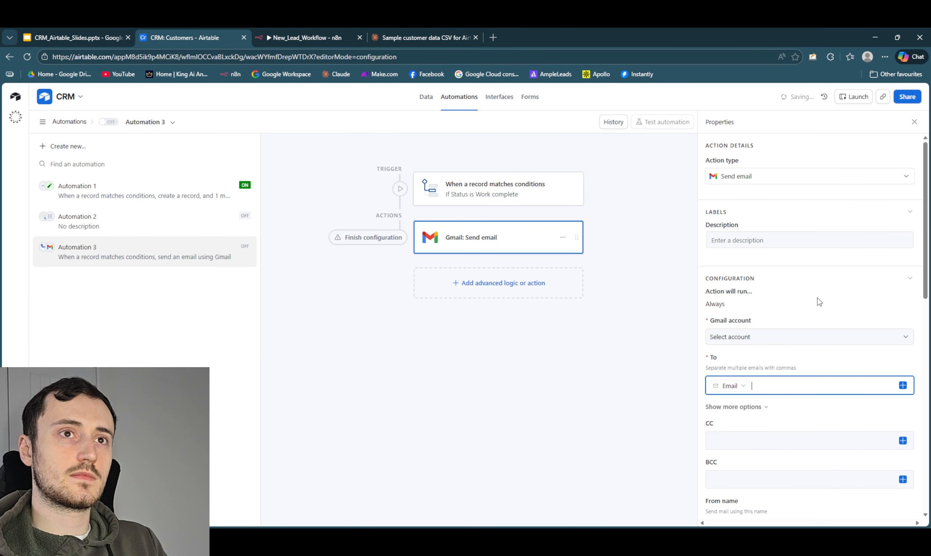
- Review the Gmail action's optional sender, copy and reply fields along with its subject and message fields
scroll(772, 390, "down", 4)
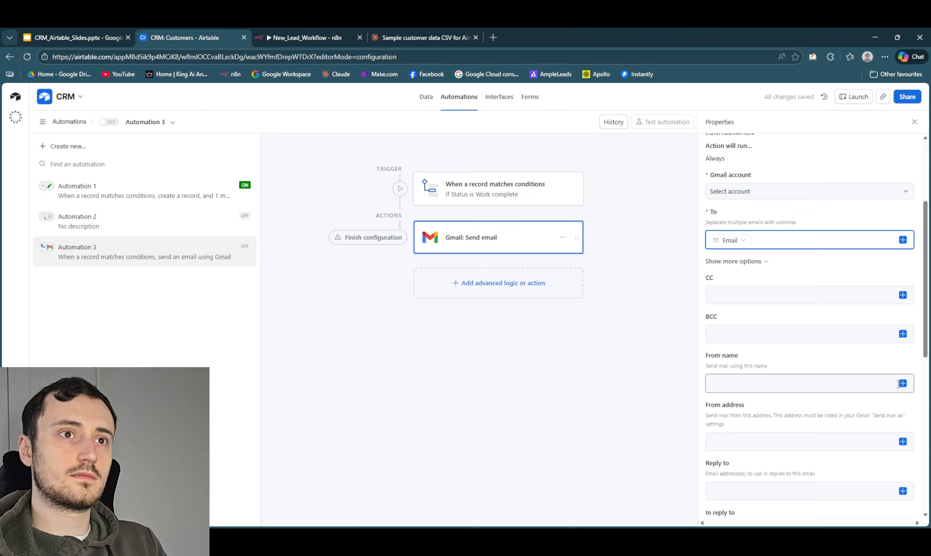
scroll(829, 348, "down", 4)
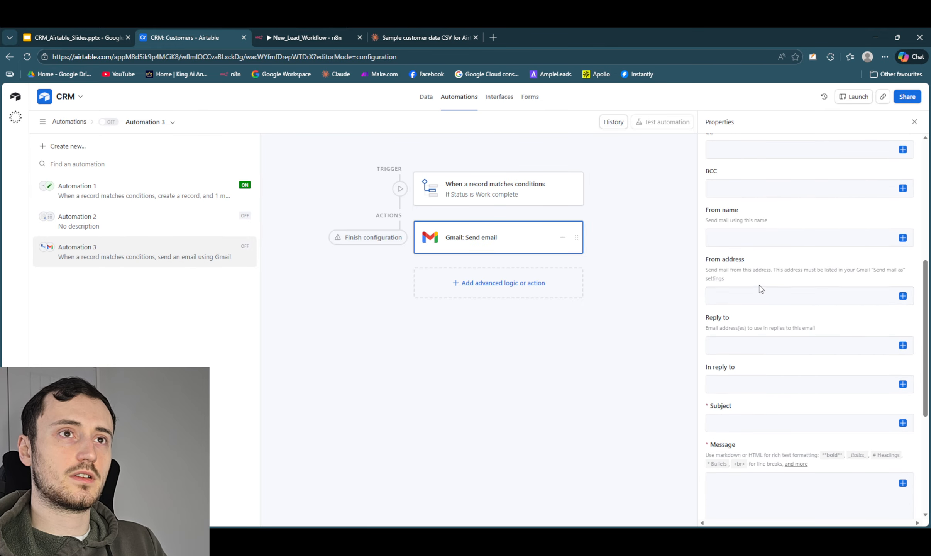
scroll(764, 309, "up", 3)
scroll(768, 322, "down", 5)
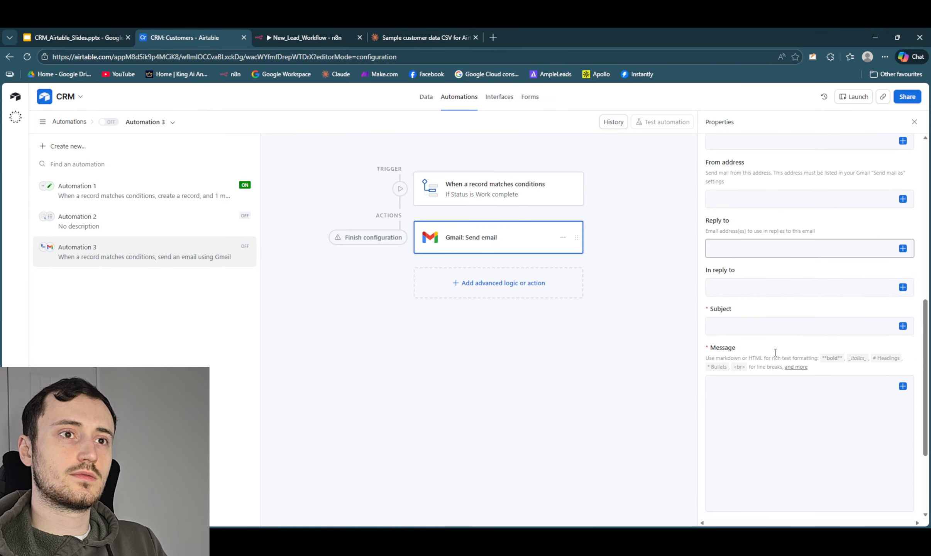
scroll(774, 351, "up", 8)
scroll(773, 347, "down", 6)
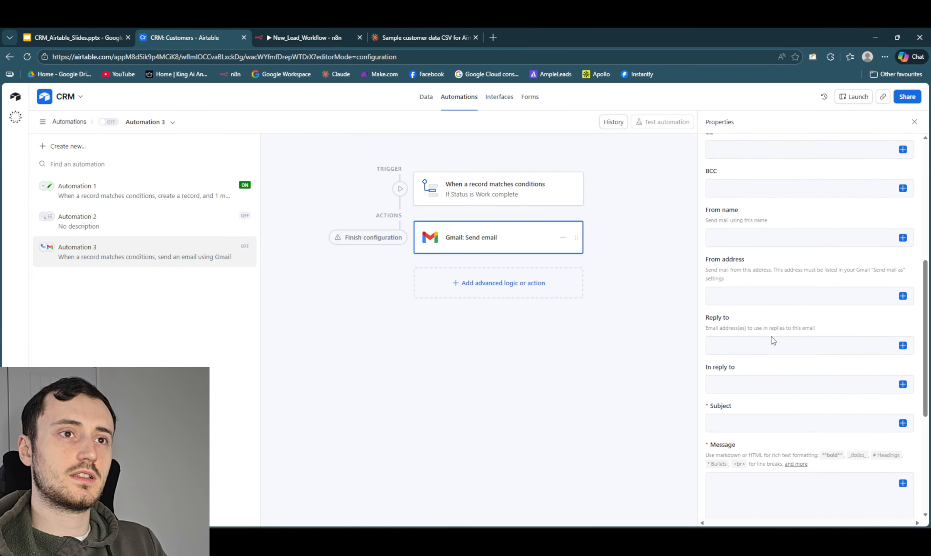
scroll(770, 332, "down", 4)
scroll(749, 289, "up", 1)
scroll(750, 309, "down", 2)
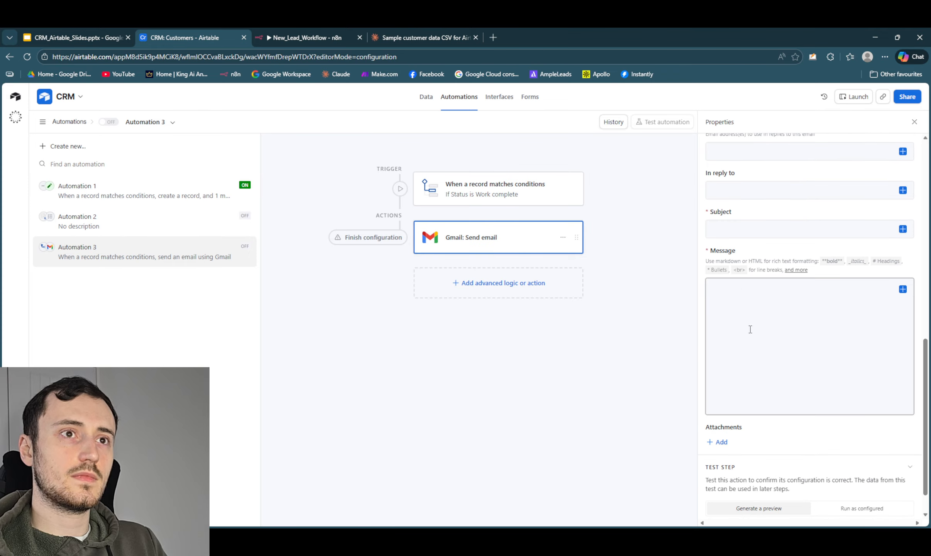
- Set the email's subject to "Review Request"
left_click(768, 230)
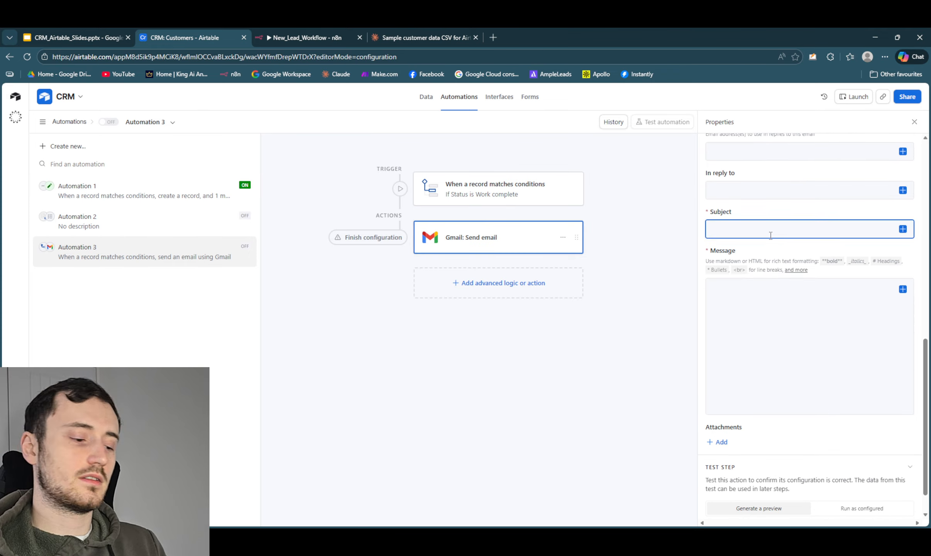
type("Rewvie")
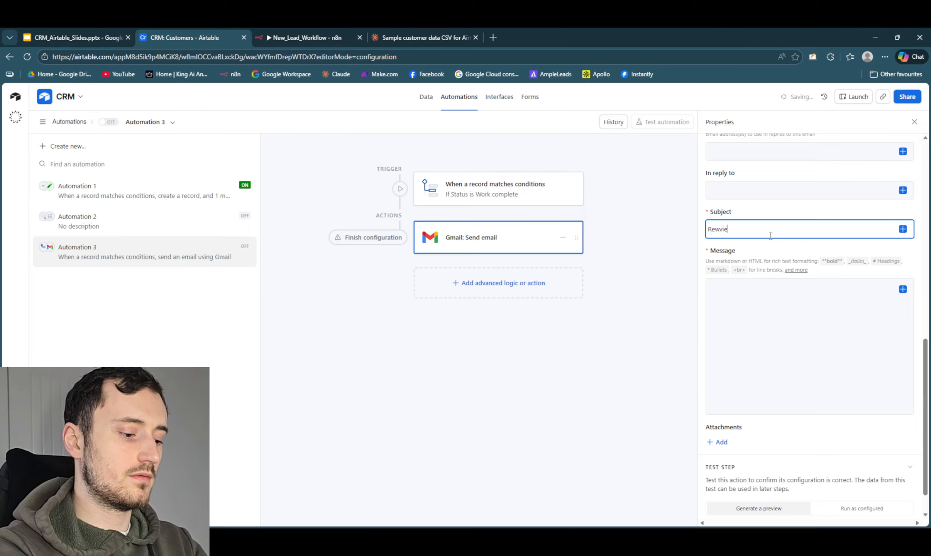
type("w Request")
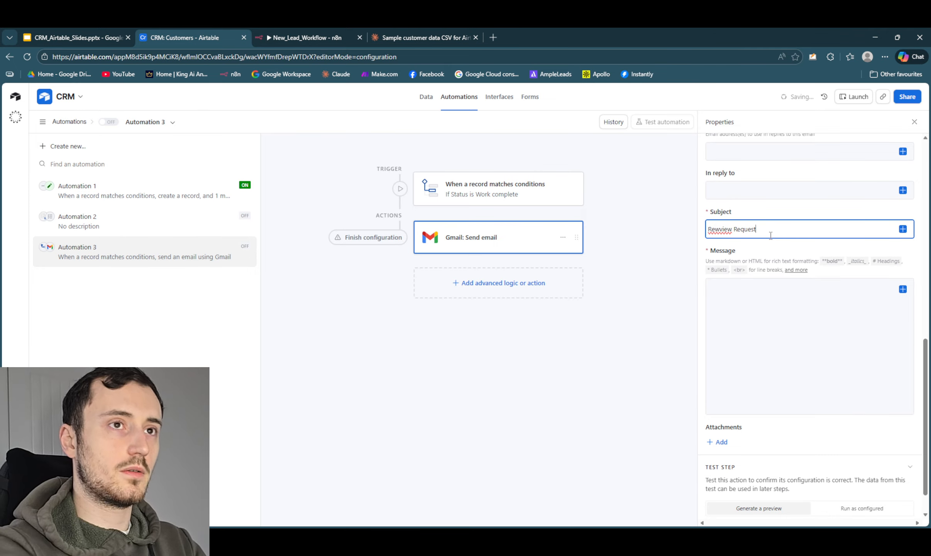
left_click(720, 229)
key("BackSpace")
- Paste the message asking for a 5-star review via "[insert link here]" and capitalise its greeting to "Hi,"
left_click(719, 295)
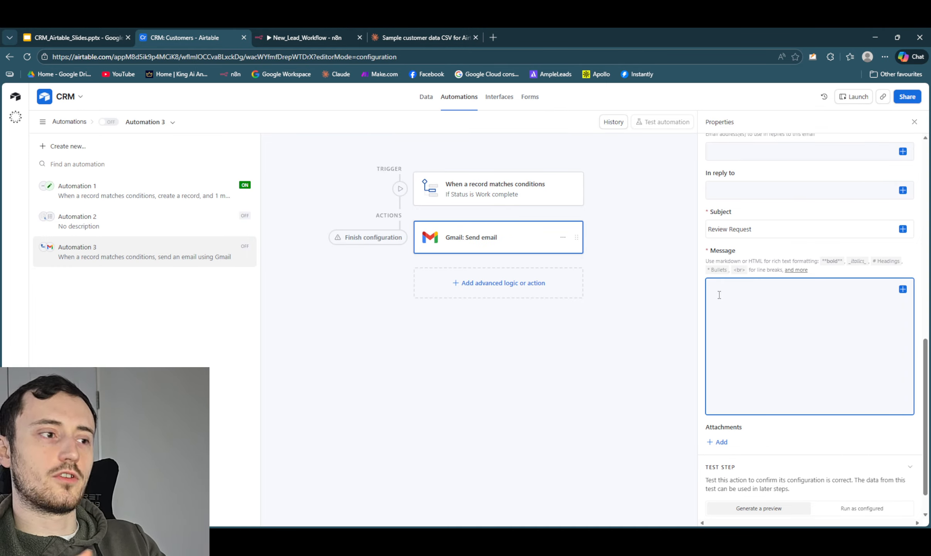
type("hi,  I was really happy working with you. Can you please do me a massive favour and send me a 5-star review via this link? [insert link here]  From Dylan.")
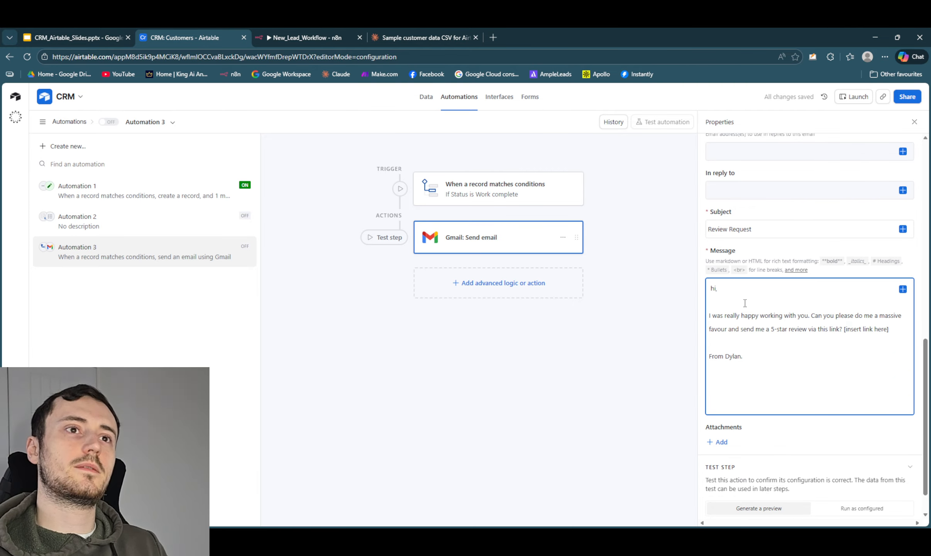
left_click(712, 286)
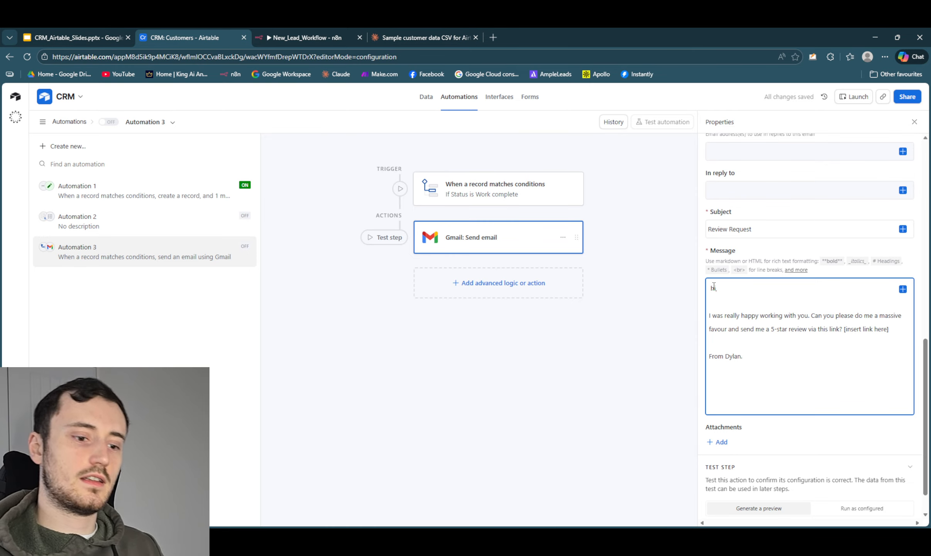
key("Delete")
type("H")
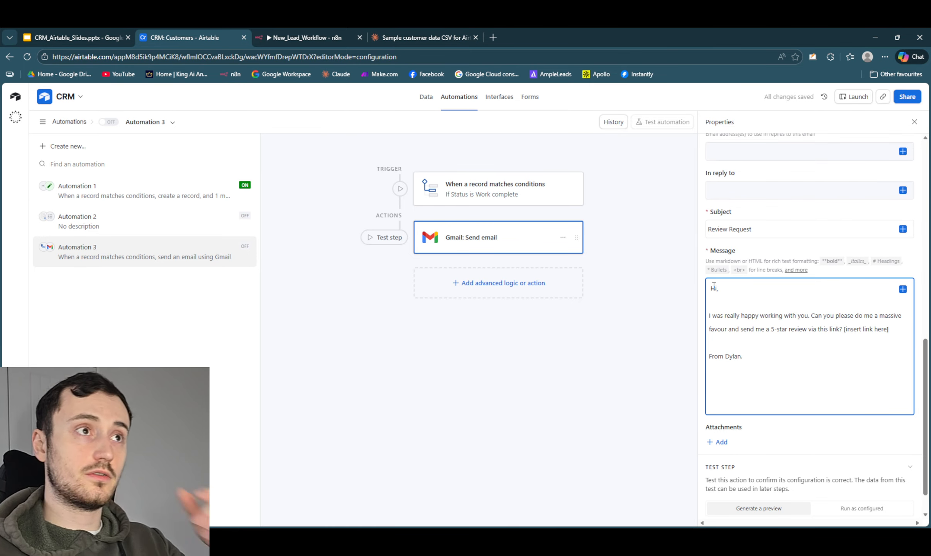